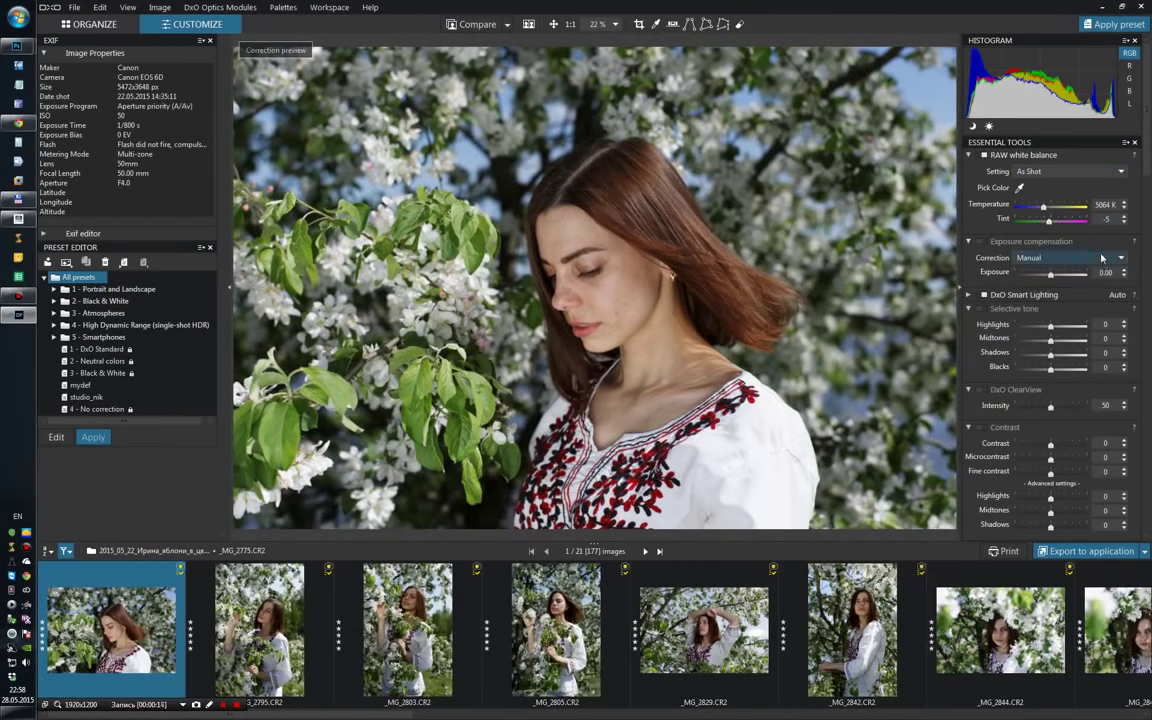
Step: Lower the portrait's contrast to -50 and its exposure to -0.33
left_click_drag(1050, 443, 1036, 443)
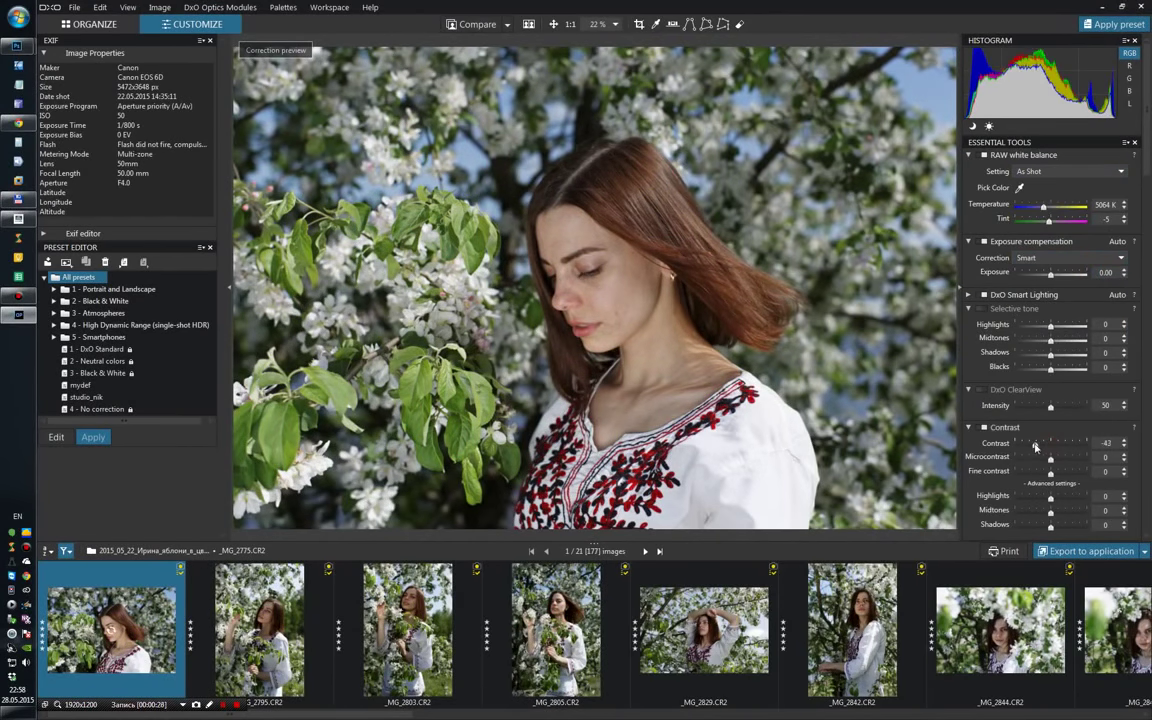
left_click_drag(1051, 275, 1047, 275)
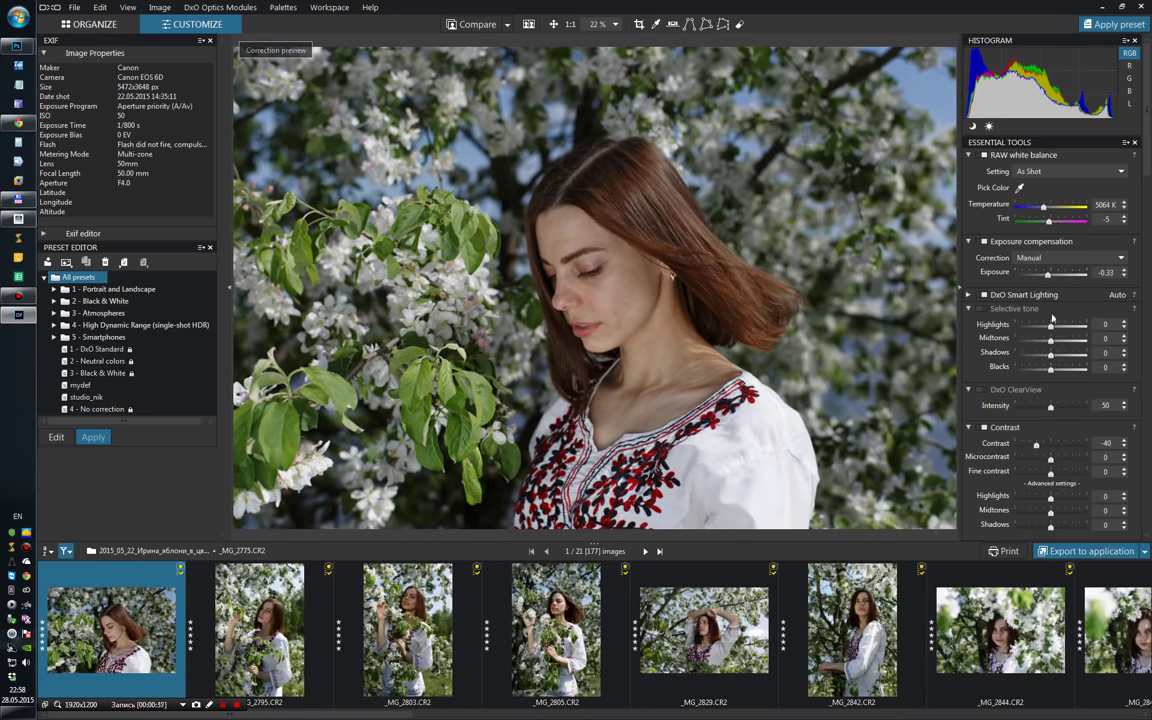
left_click_drag(1036, 449, 1030, 449)
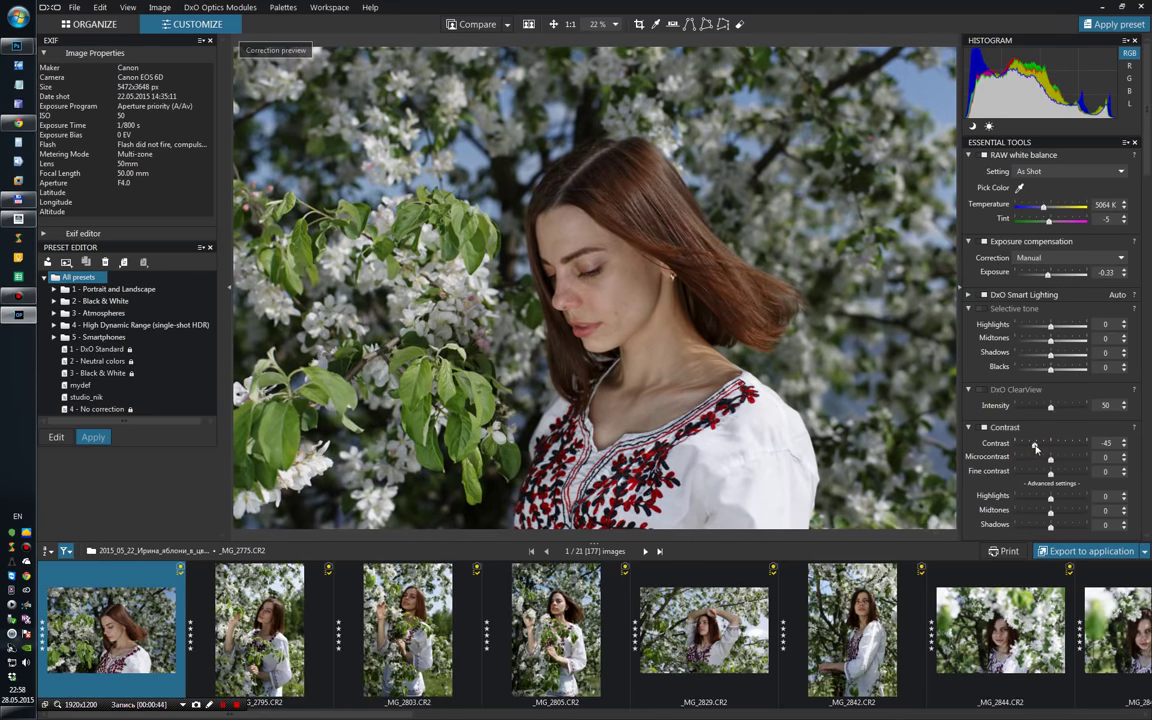
Step: Expand and review the vignetting and raw white balance correction panels
left_click(1143, 166)
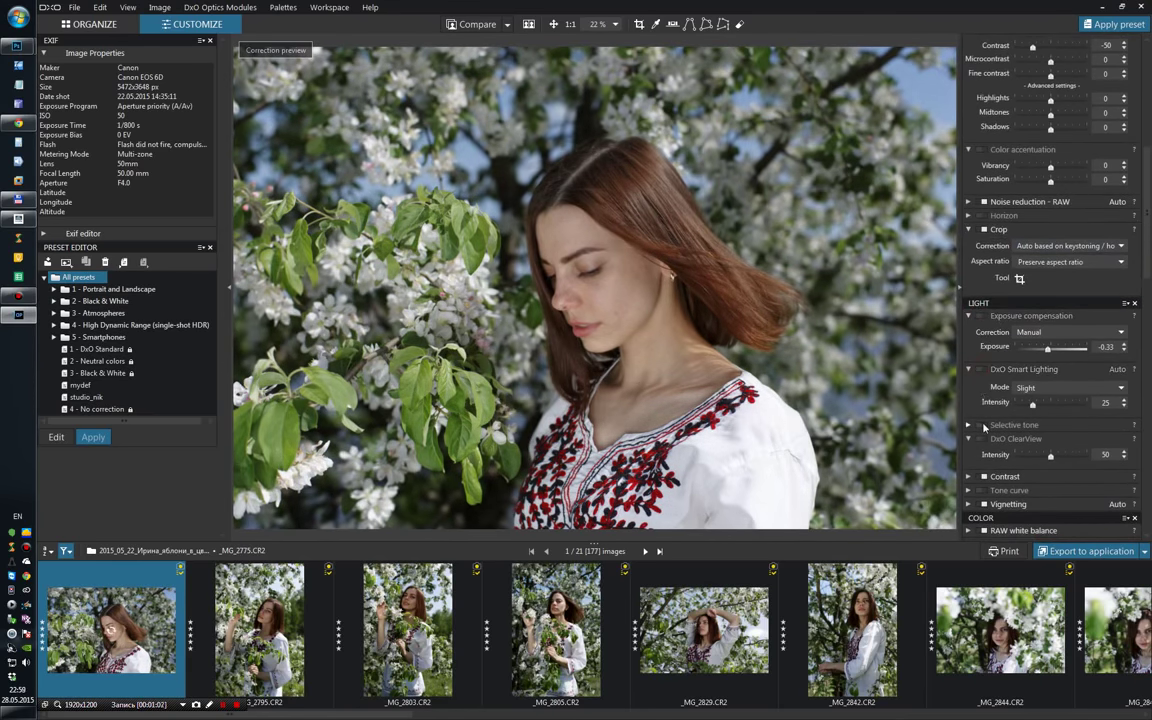
scroll(985, 427, "down", 3)
left_click(969, 326)
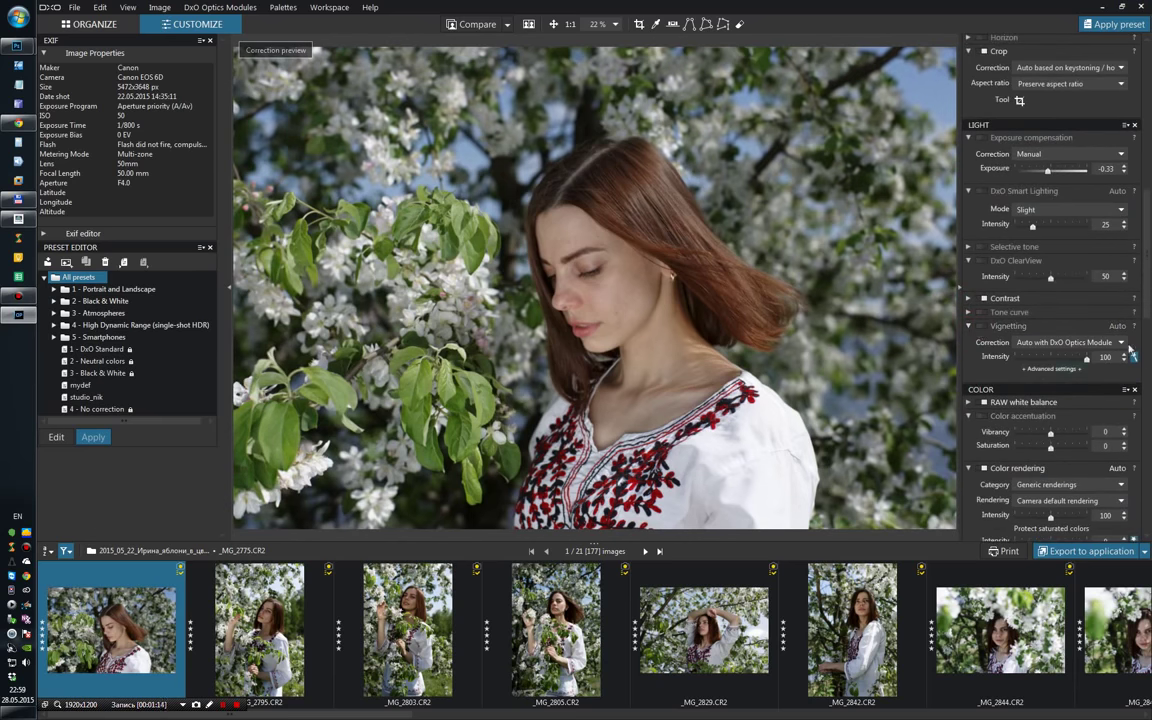
scroll(1133, 352, "down", 3)
left_click(968, 255)
scroll(1147, 325, "down", 1)
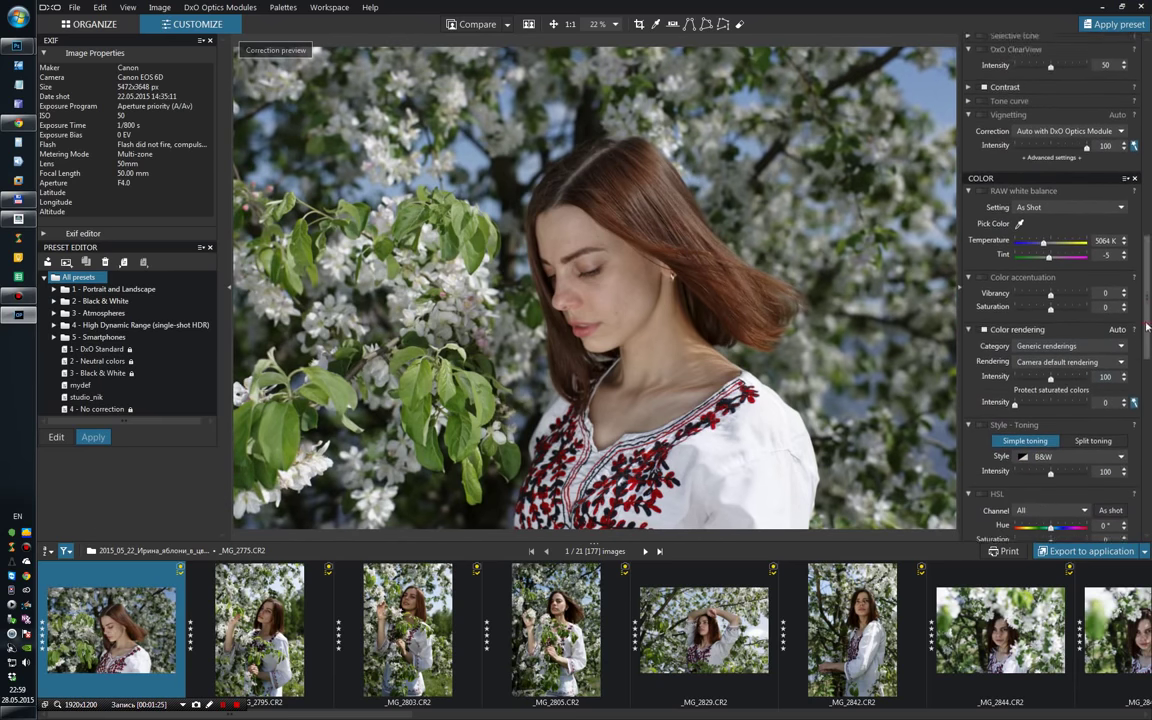
scroll(1100, 320, "down", 1)
left_click(983, 257)
scroll(993, 348, "down", 3)
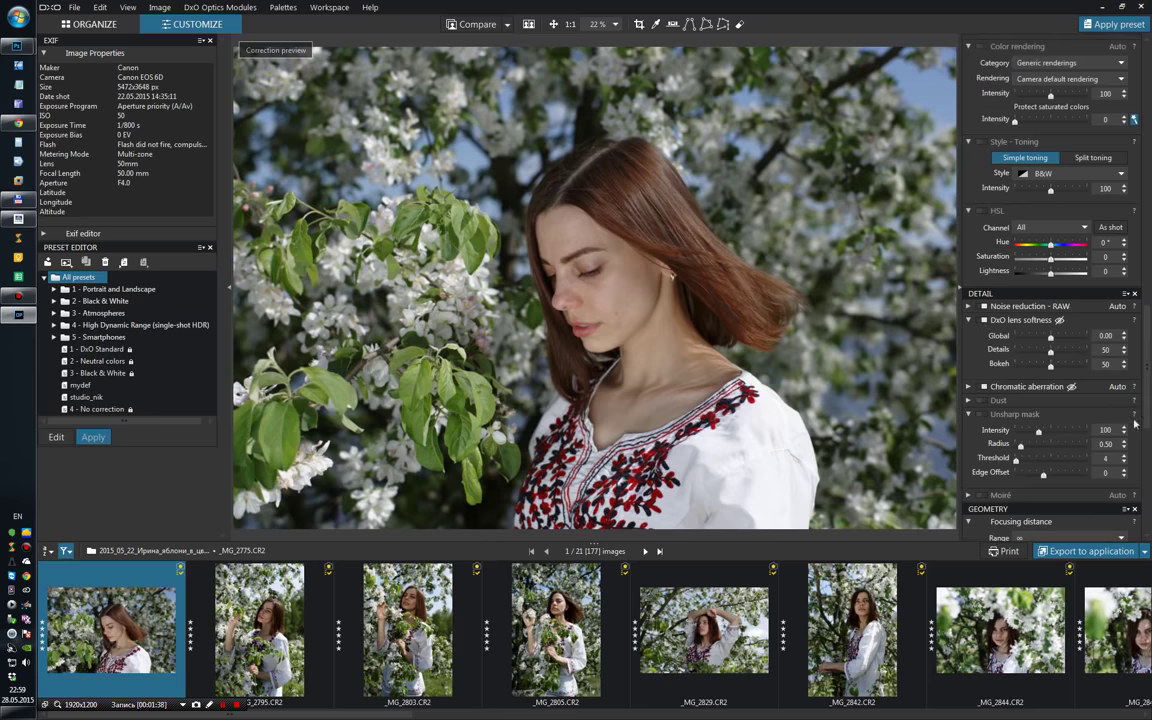
scroll(1135, 424, "down", 2)
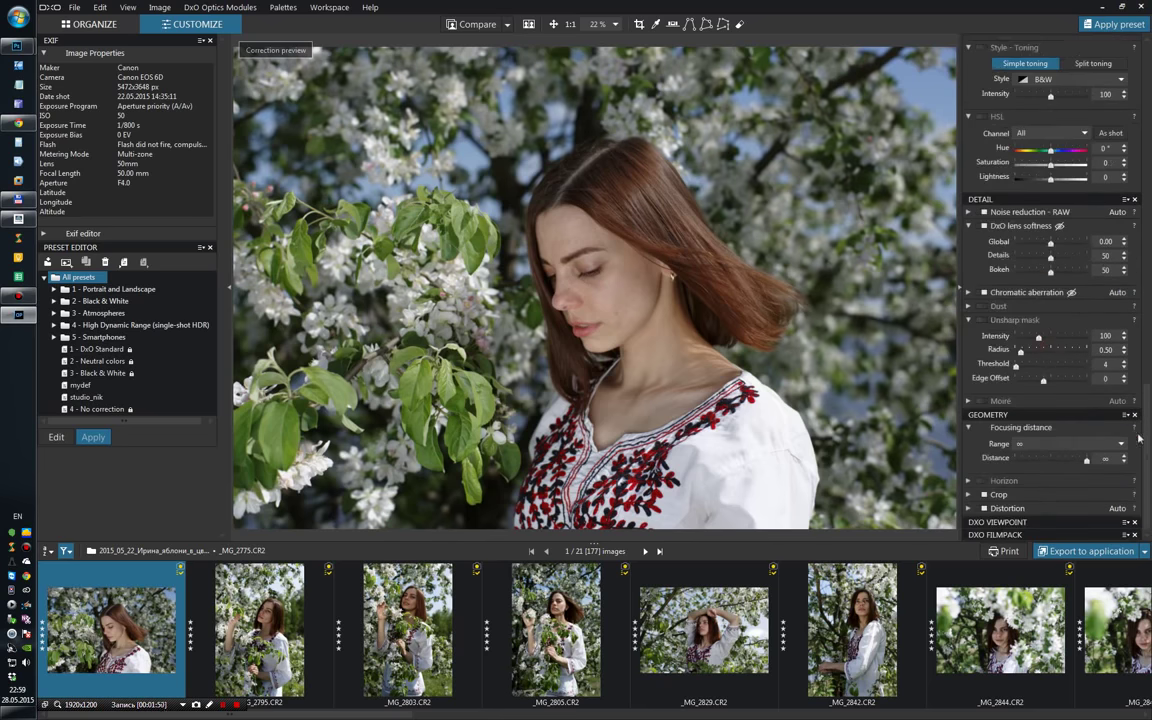
scroll(1138, 437, "up", 10)
Step: Export the image to Photoshop CC 2014 as a 16-bit TIFF with a chosen ICC profile
right_click(620, 258)
left_click(650, 291)
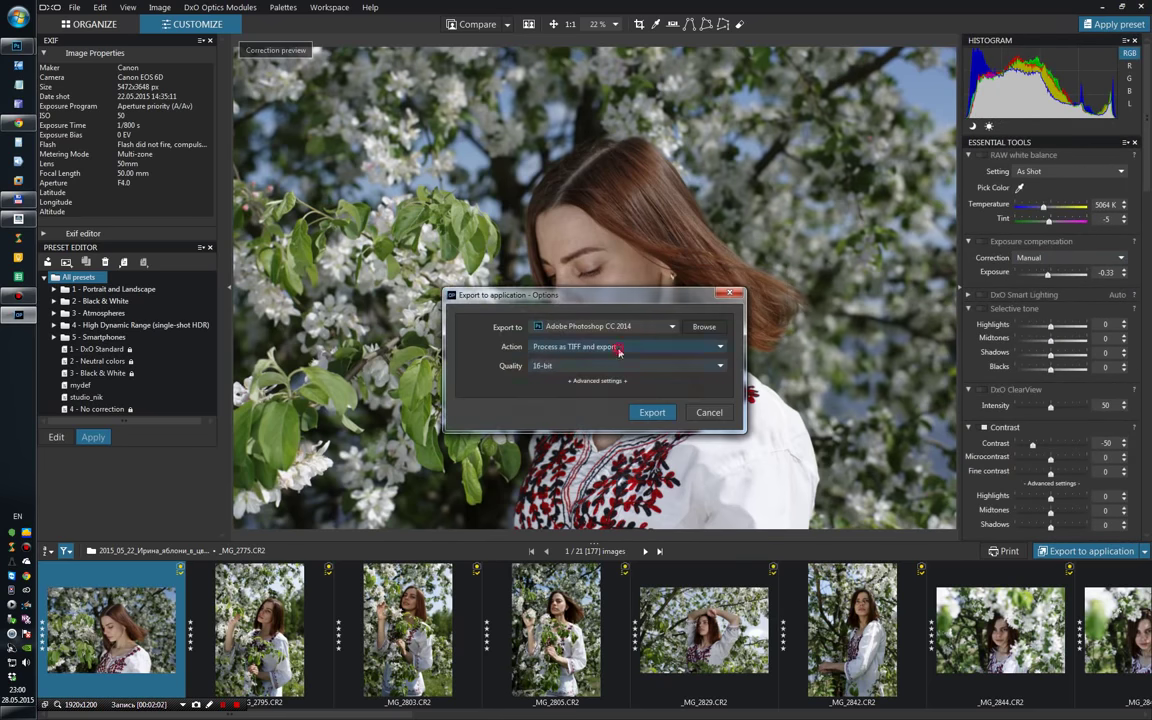
left_click(597, 380)
left_click(617, 399)
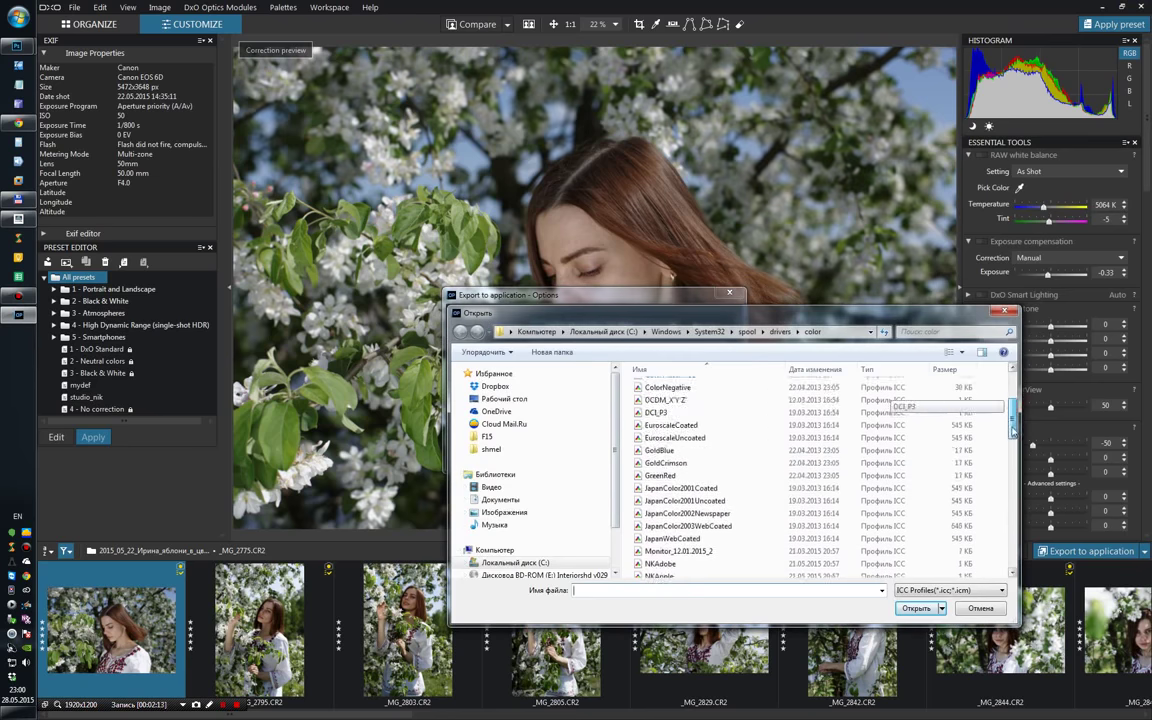
scroll(1012, 432, "down", 5)
double_click(680, 436)
left_click(653, 450)
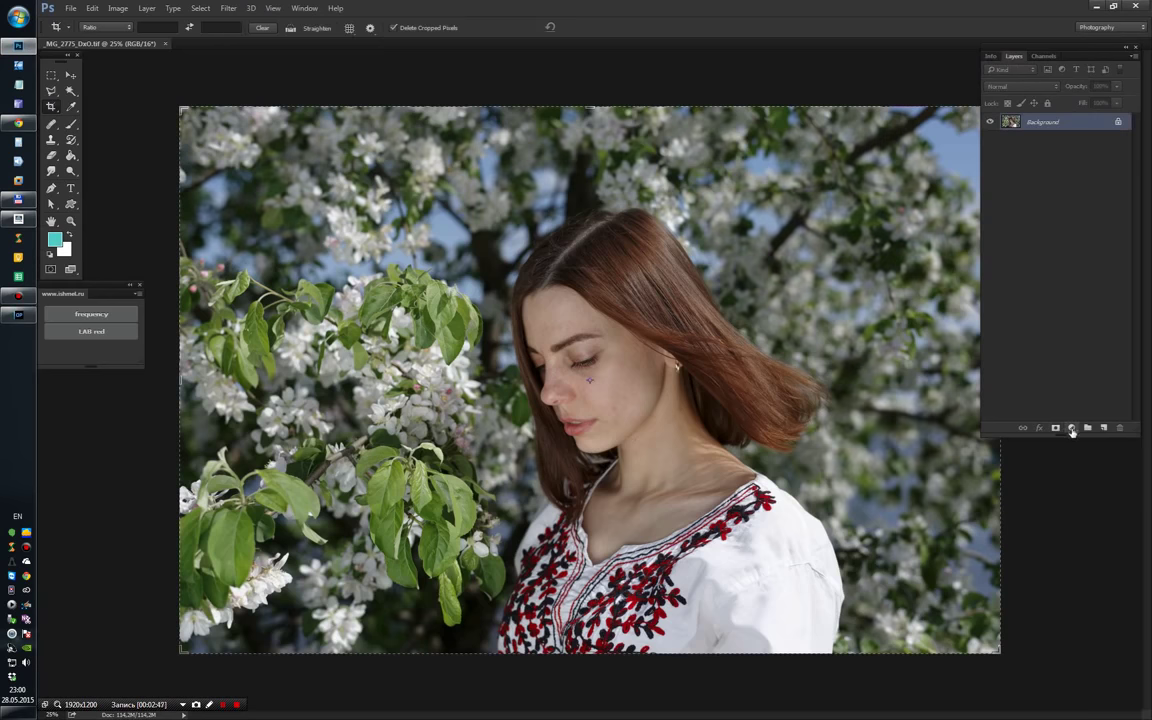
Step: Add a Curves adjustment layer and pull in the green channel's white point
left_click(1072, 428)
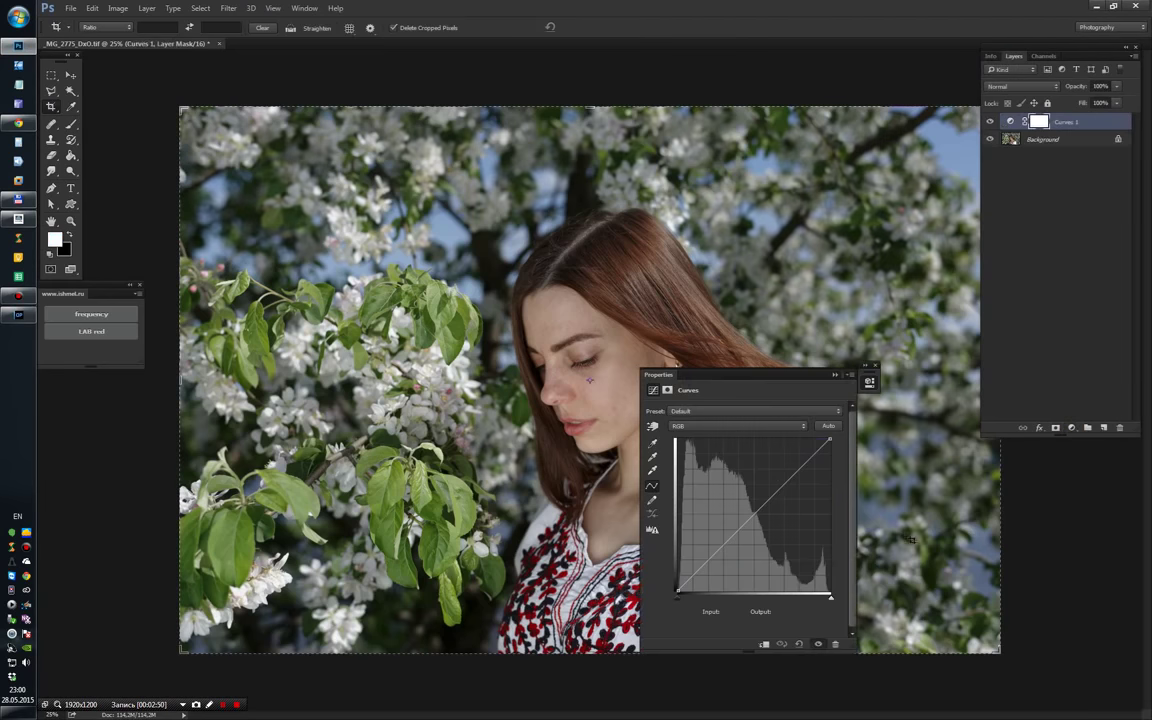
left_click_drag(700, 373, 905, 283)
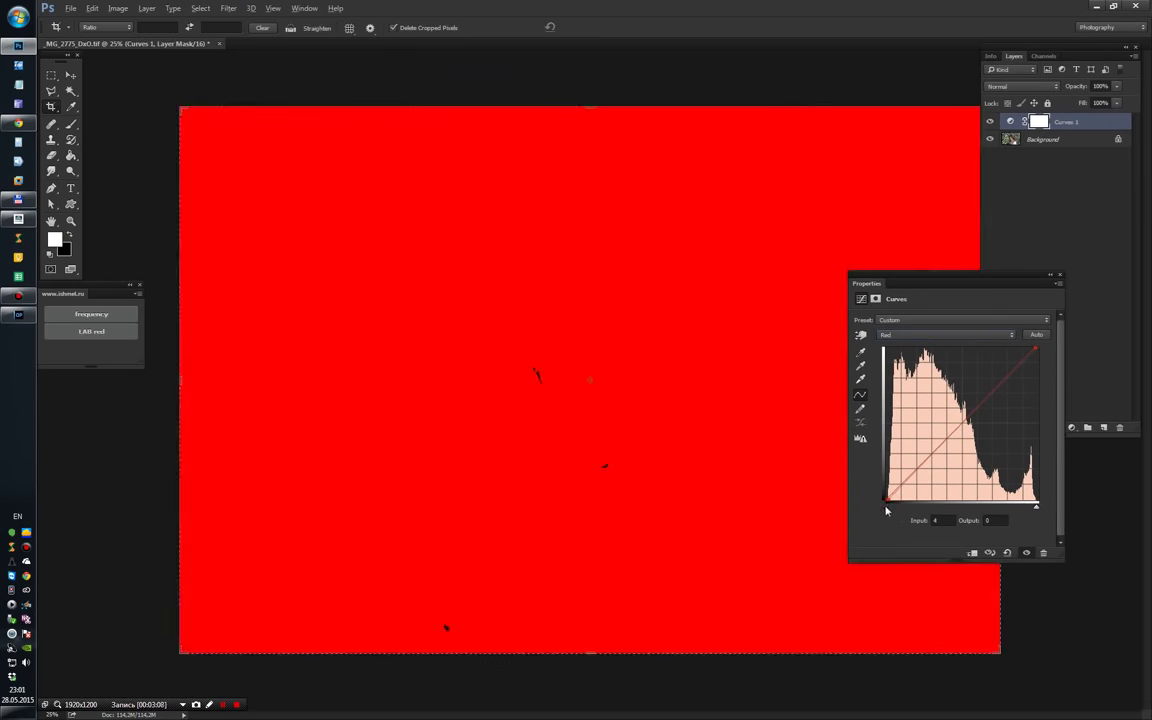
key("alt+4")
left_click_drag(1037, 511, 1036, 511)
left_click(945, 334)
left_click(938, 362)
left_click_drag(900, 283, 976, 335)
Step: Bend the green, blue and red channel curves, then toggle Curves 1 to compare
key("i")
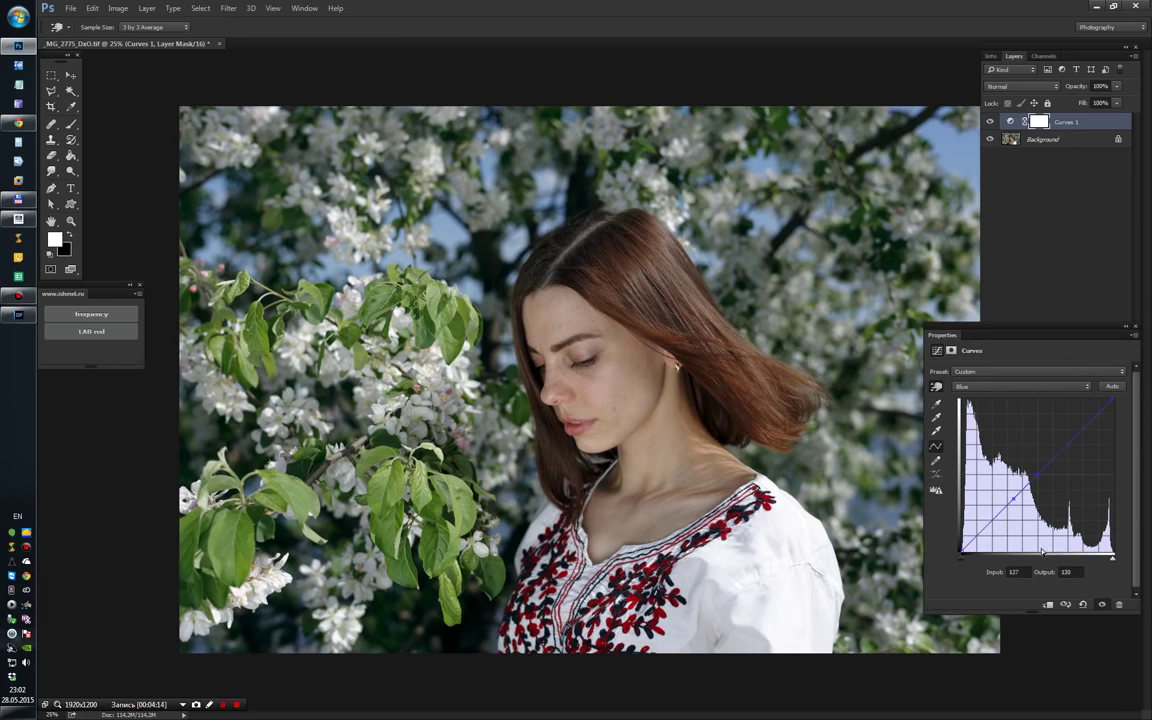
key("alt+4")
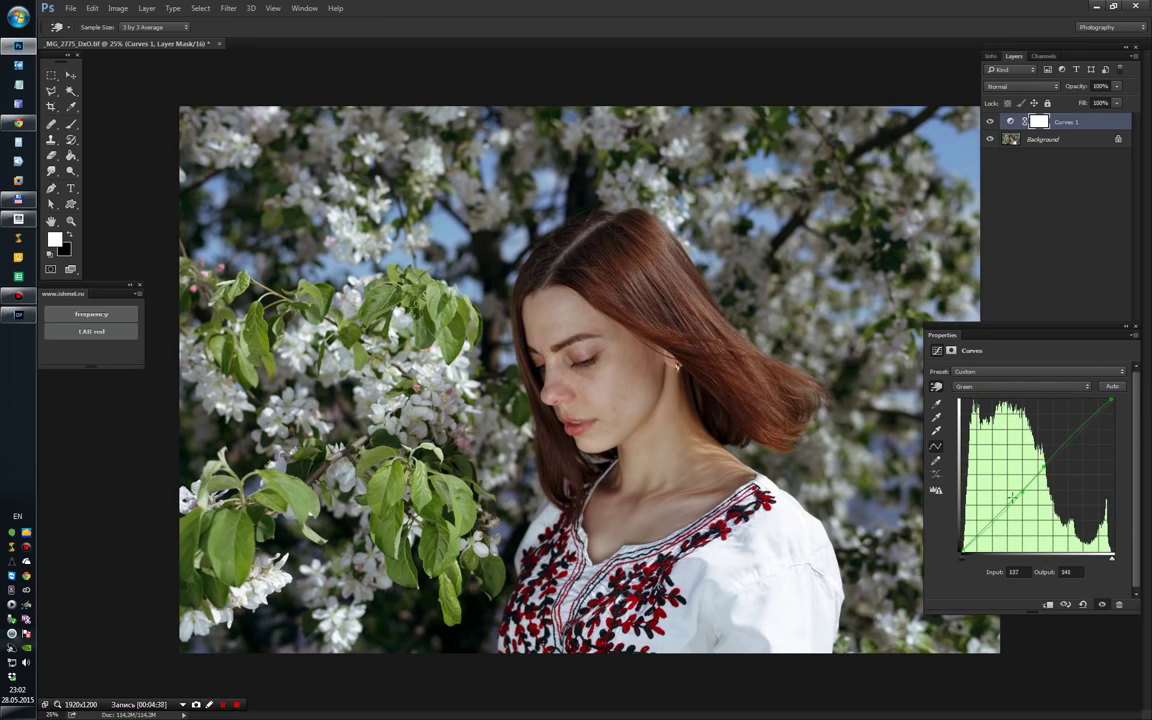
key("alt+5")
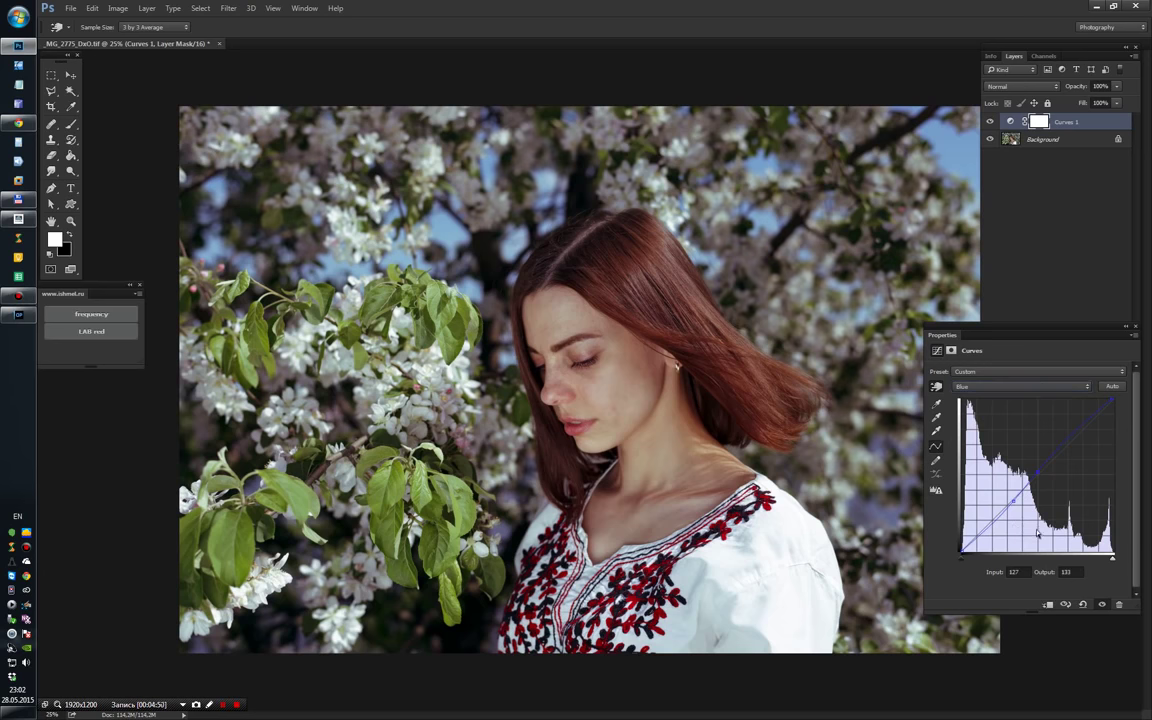
key("alt+3")
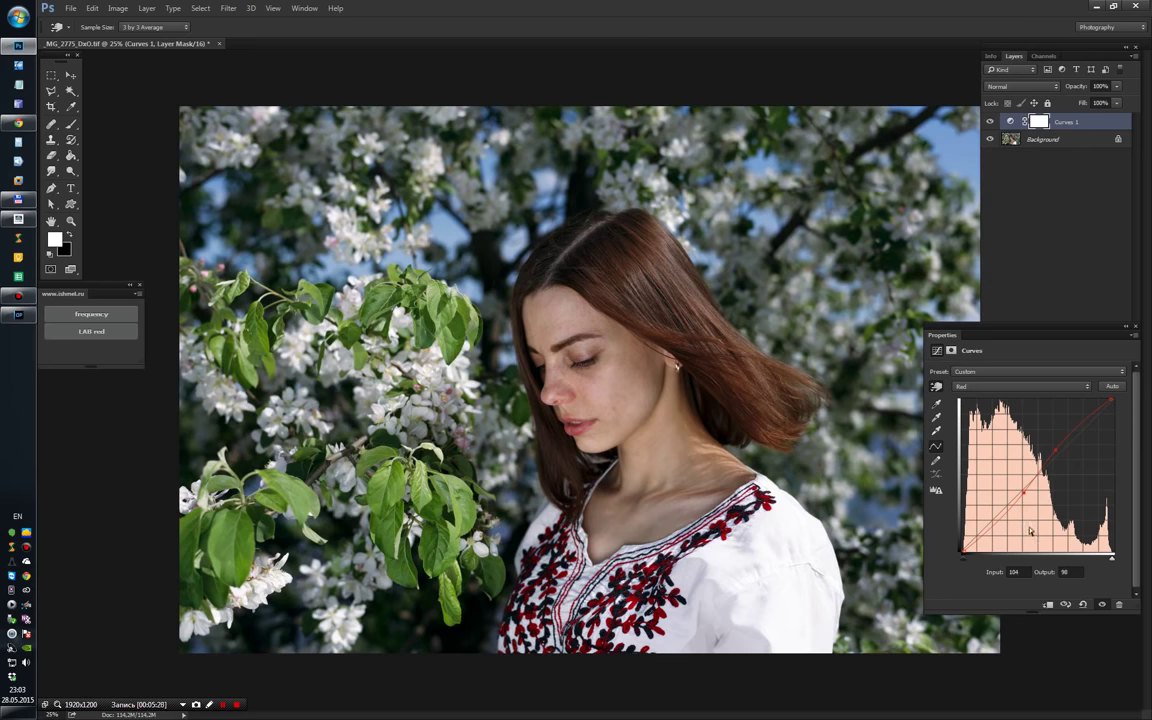
left_click(1134, 328)
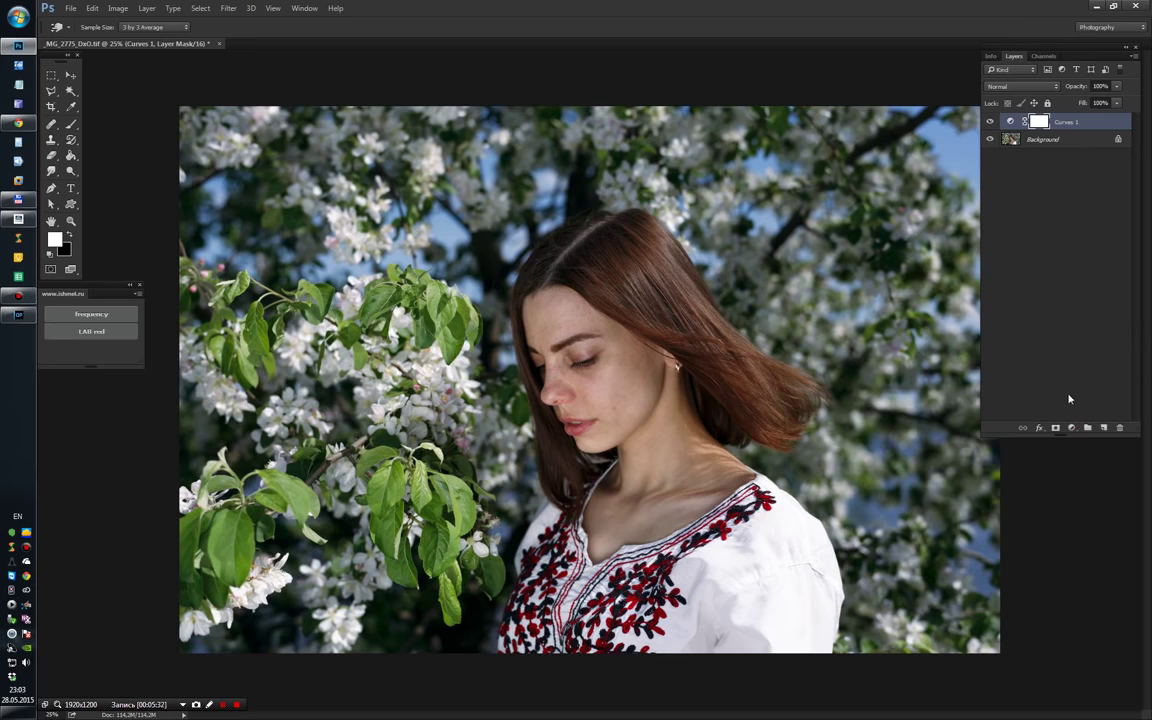
left_click(989, 122)
Step: Compare the curves grade, then drag DxO's Selective tone highlights down to -60
left_click(990, 122)
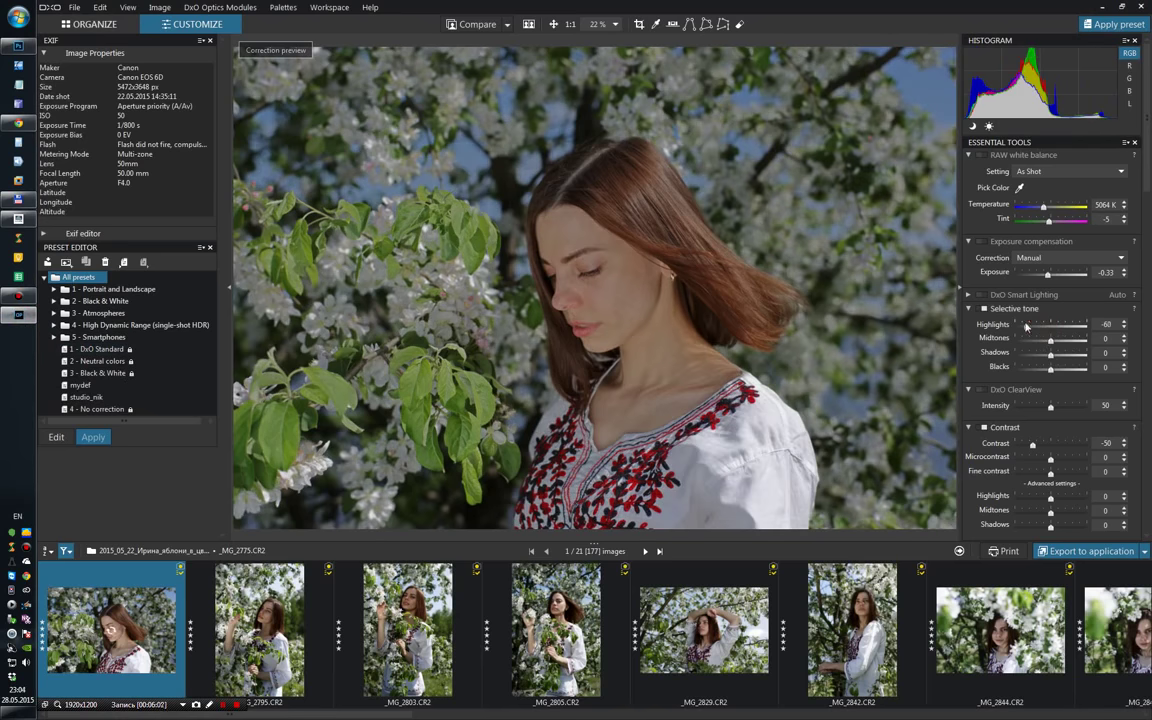
left_click_drag(1047, 350, 1030, 342)
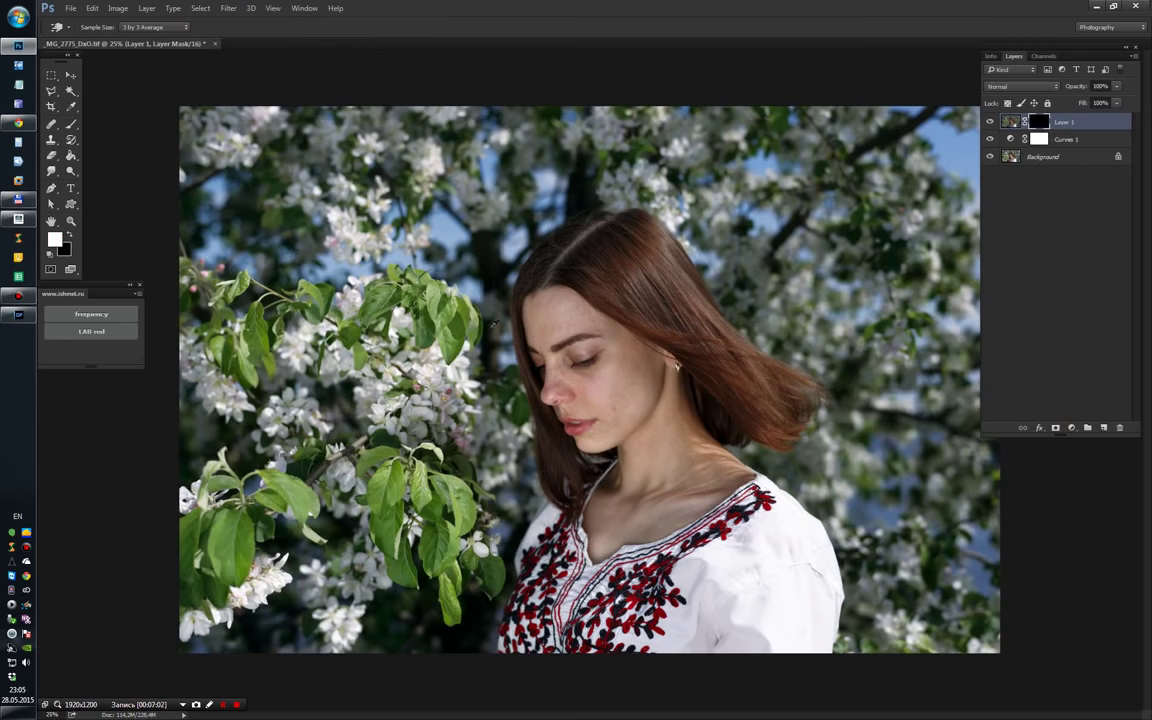
Step: Paint white over the blouse in Layer 1's black mask
mouse_move(723, 543)
left_mouse_down()
mouse_move(690, 540)
mouse_move(730, 560)
mouse_move(660, 520)
mouse_move(745, 545)
left_mouse_up()
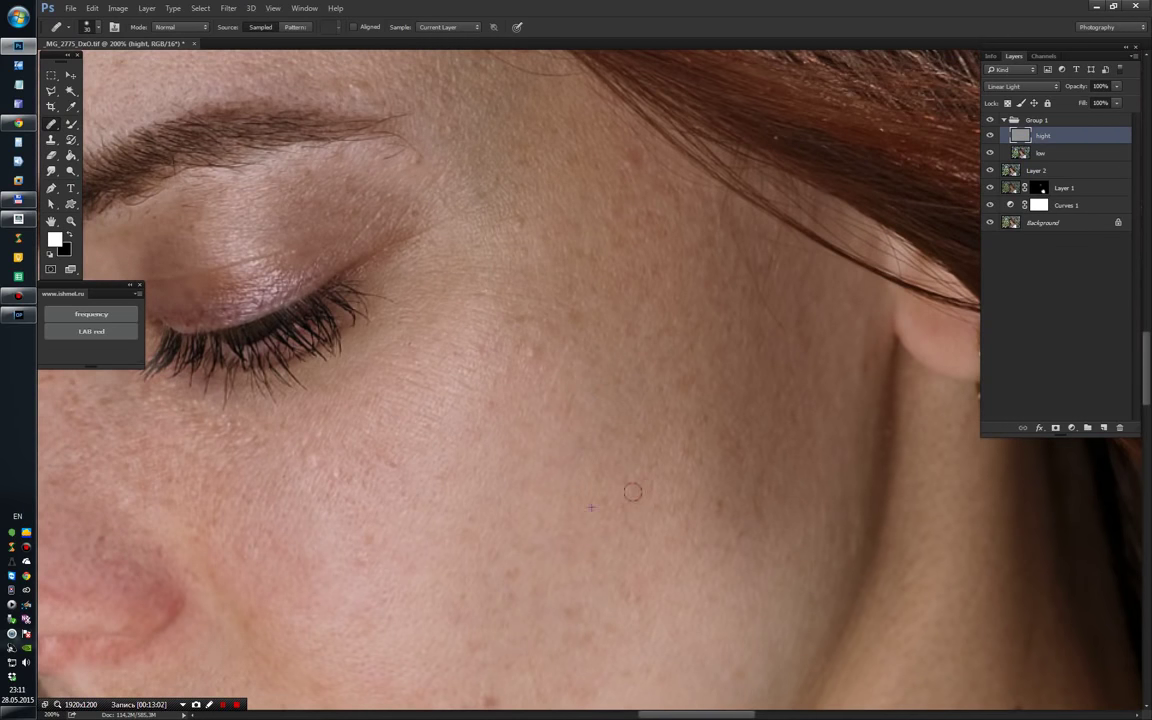
Step: Heal blemishes under the eye, around the eyebrow, on the upper eyelid and cheek
scroll(632, 390, "up", 3)
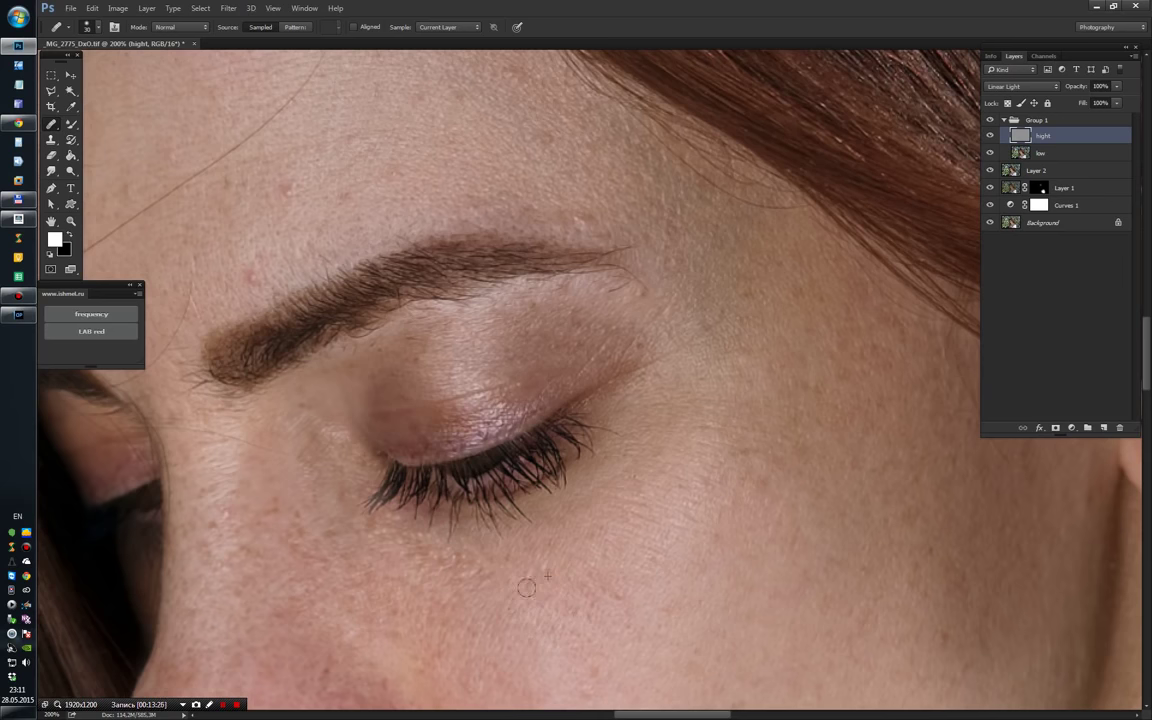
left_click(445, 561)
left_click(463, 561)
left_click(350, 535)
left_click(244, 267)
left_click(599, 229)
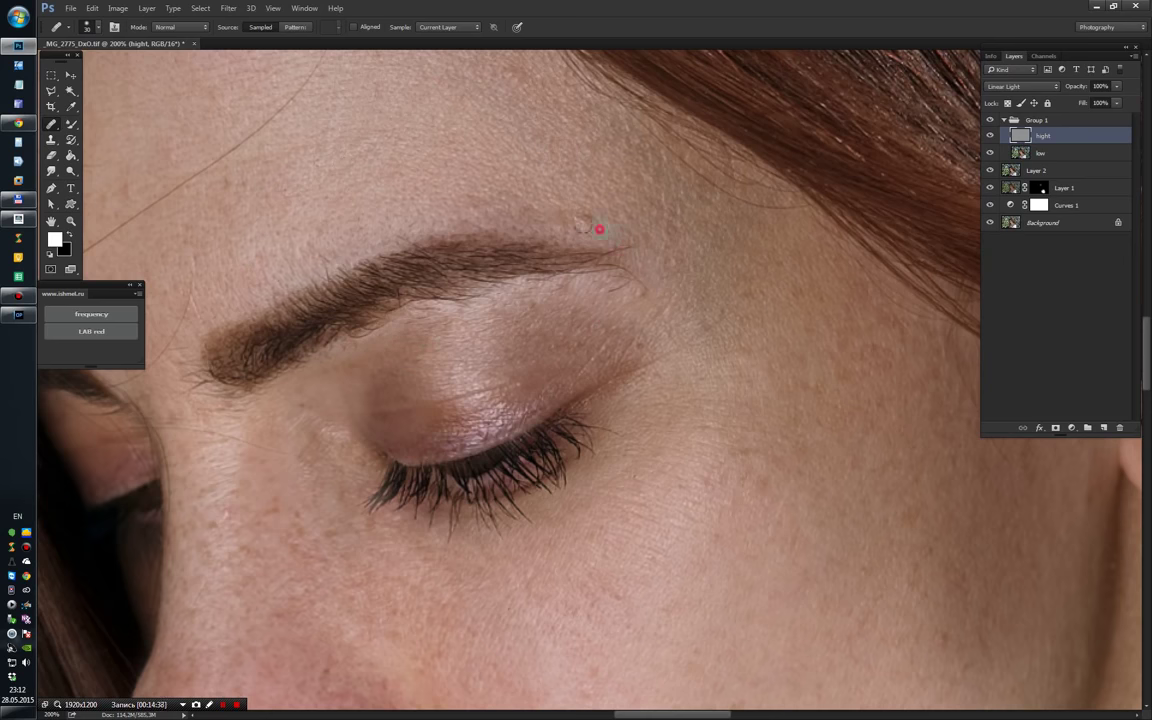
left_click(445, 432)
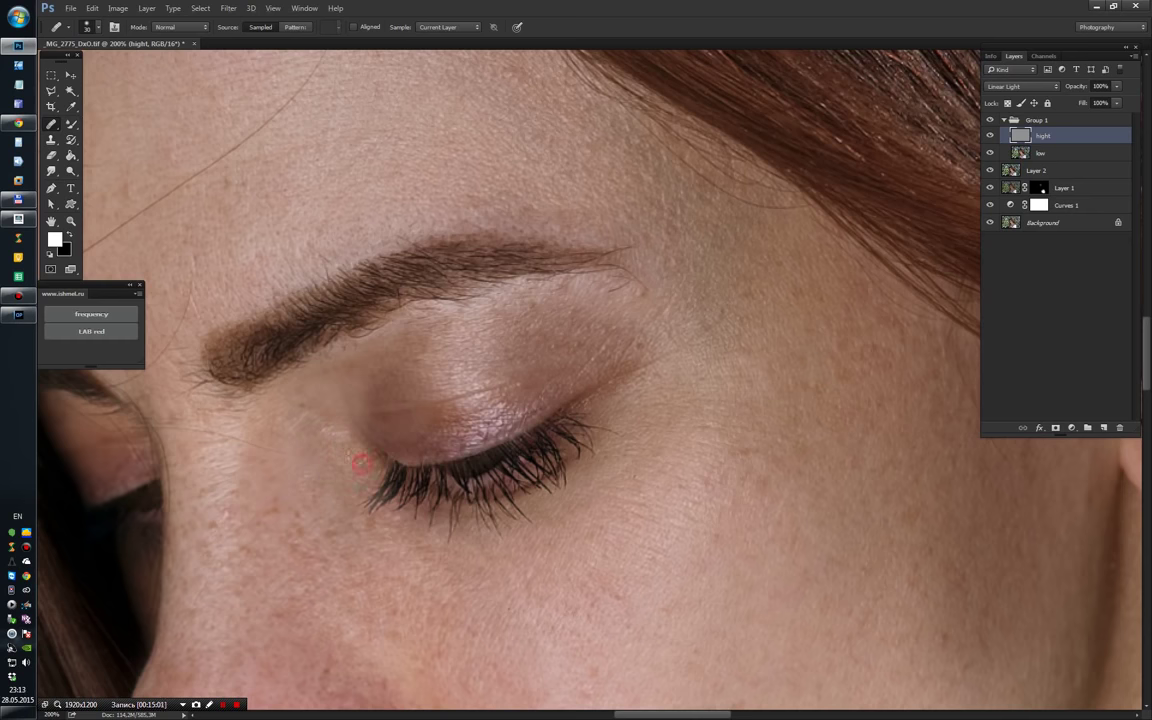
left_click_drag(322, 674, 472, 374)
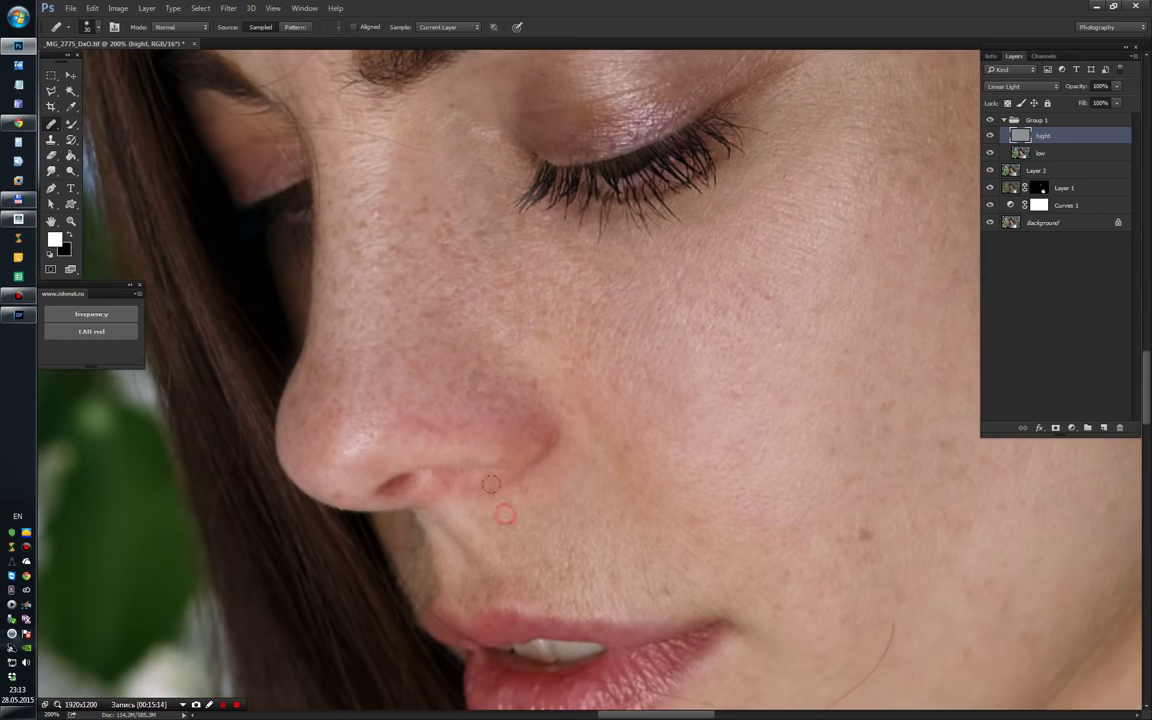
left_click_drag(750, 529, 516, 494)
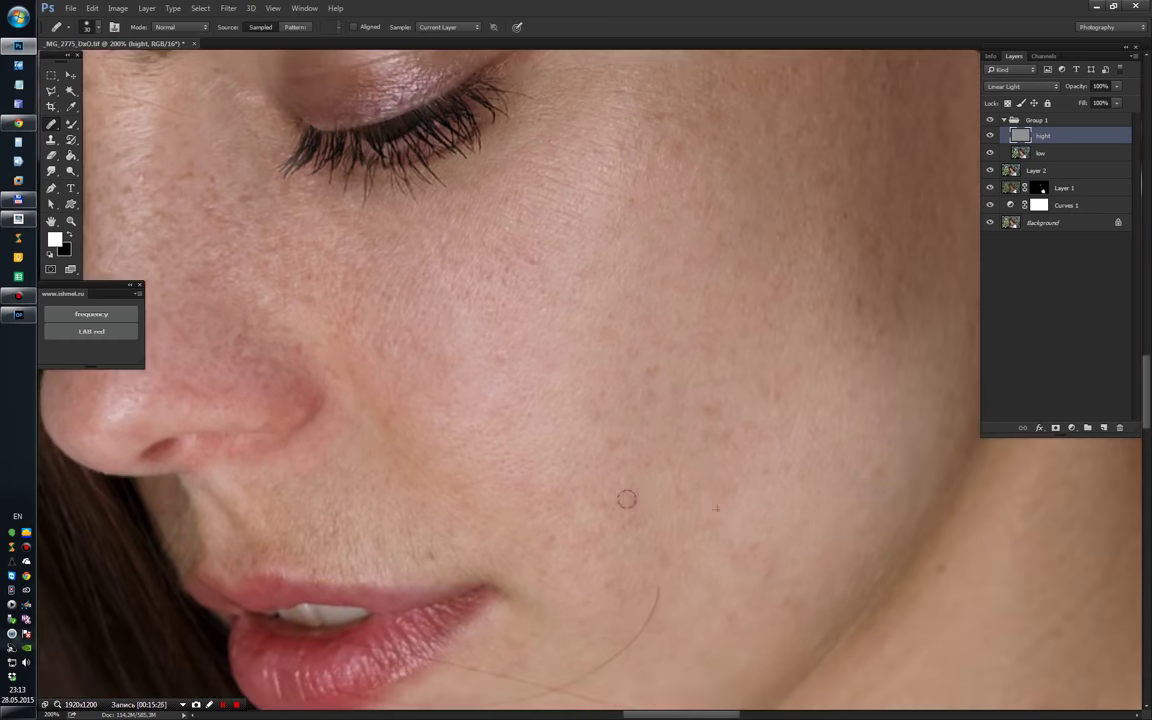
left_click(716, 404)
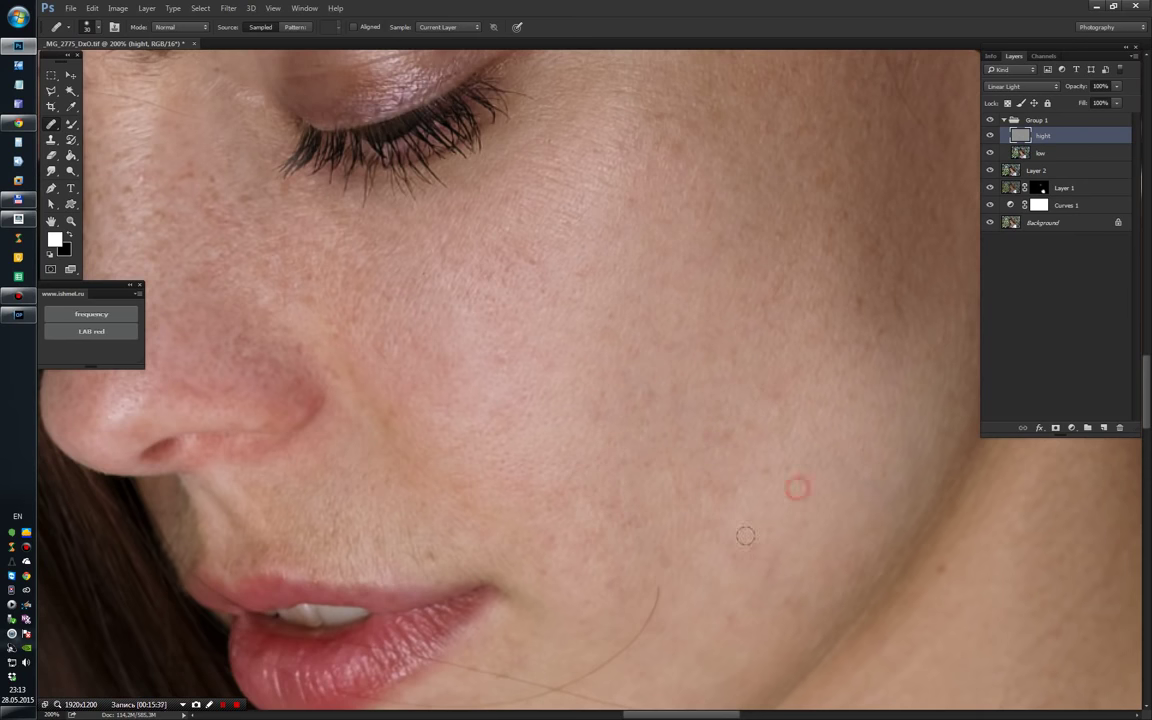
Step: Heal the stray hair below the lip and the hair strands across the neck and jaw
left_click_drag(622, 653, 702, 433)
left_click_drag(673, 523, 686, 458)
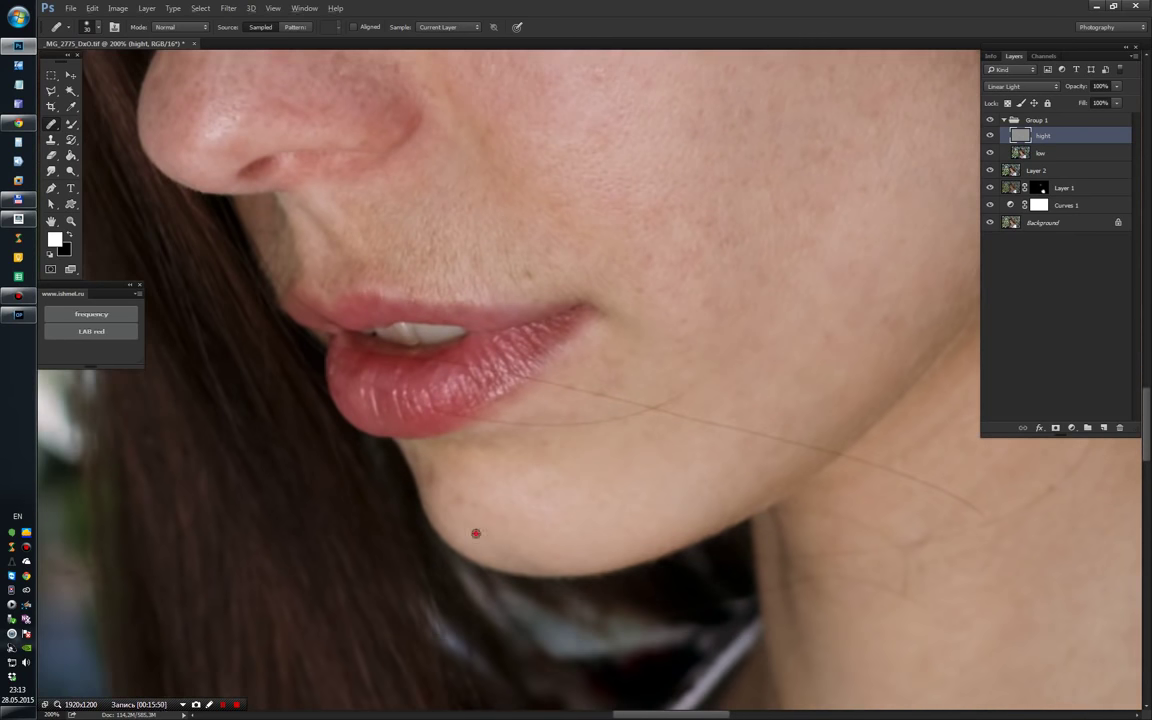
mouse_move(620, 412)
left_mouse_down()
mouse_move(627, 398)
mouse_move(700, 422)
mouse_move(586, 348)
left_mouse_up()
scroll(644, 427, "right", 3)
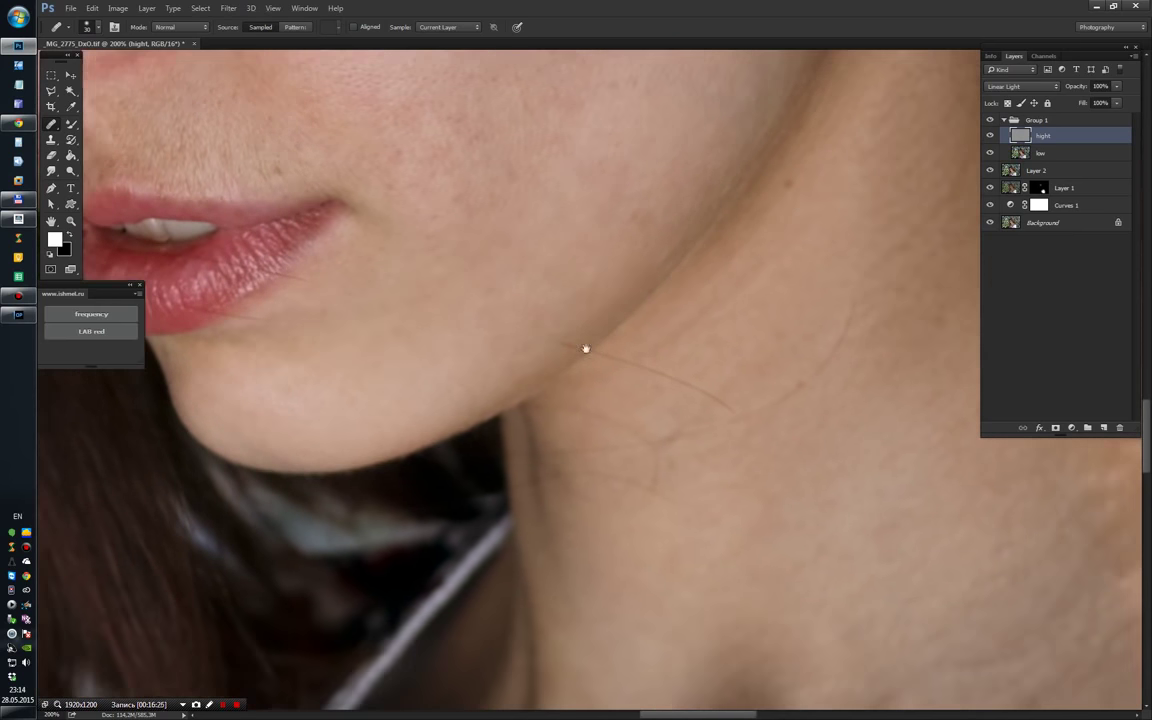
left_click(531, 469)
left_click(617, 440, "alt")
left_click_drag(620, 360, 735, 410)
left_click_drag(620, 358, 565, 343)
left_click(652, 343)
scroll(716, 375, "right", 3)
scroll(716, 375, "up", 1)
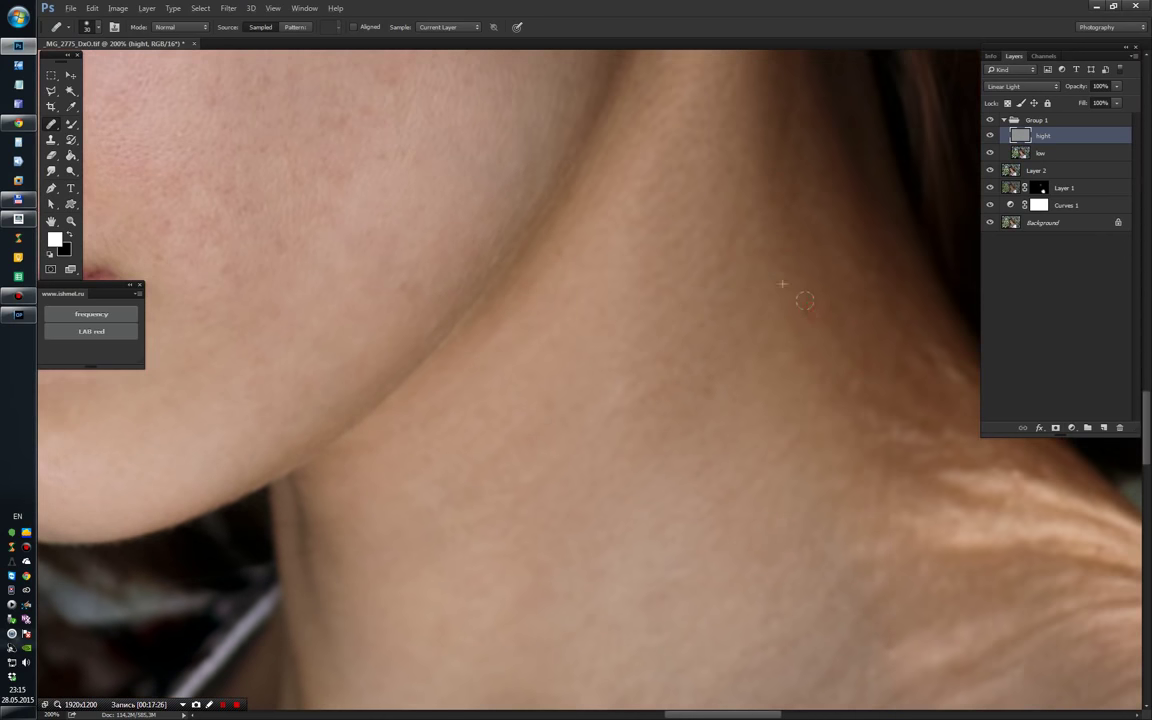
scroll(720, 220, "down", 3)
scroll(500, 500, "down", 2)
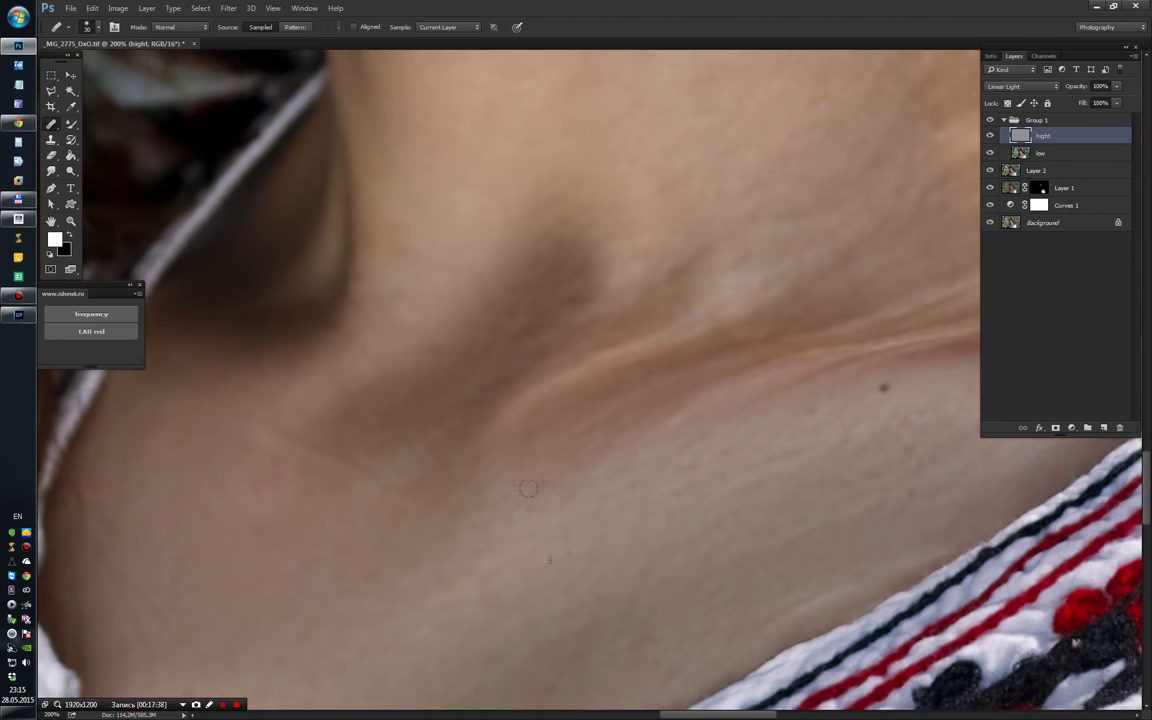
scroll(802, 395, "up", 3)
scroll(560, 328, "up", 3)
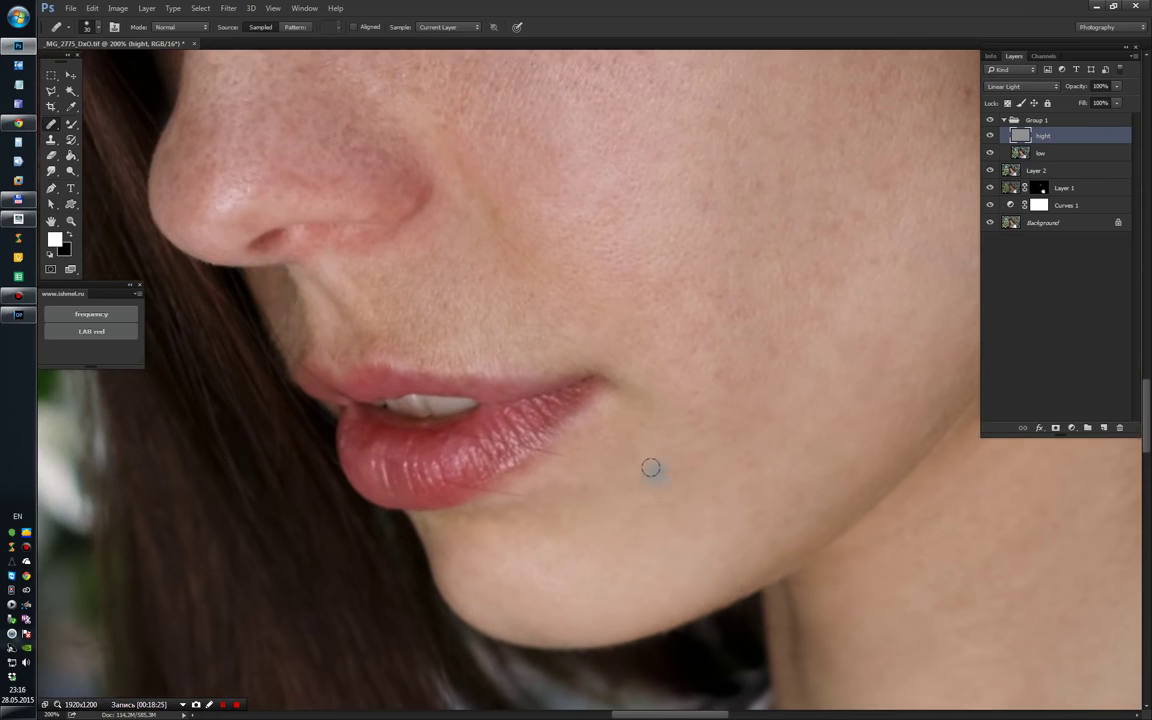
scroll(630, 443, "up", 2)
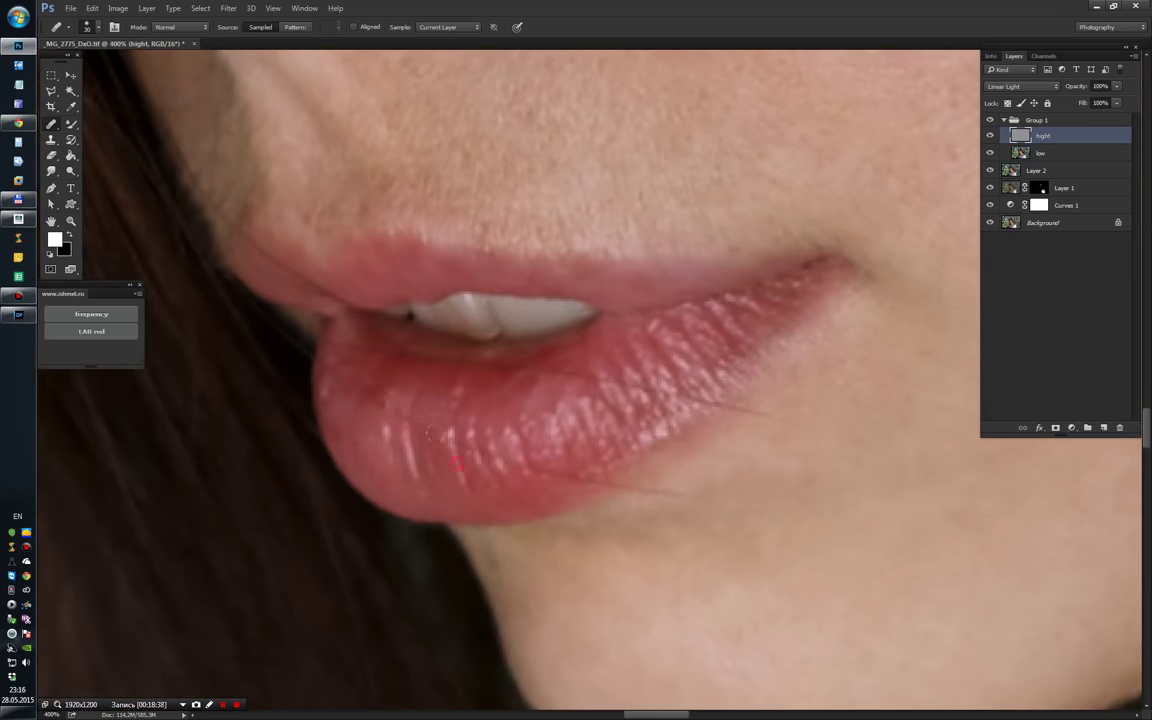
Step: Heal texture flaws on the lower lip and a blemish above the upper lip
left_click(598, 474)
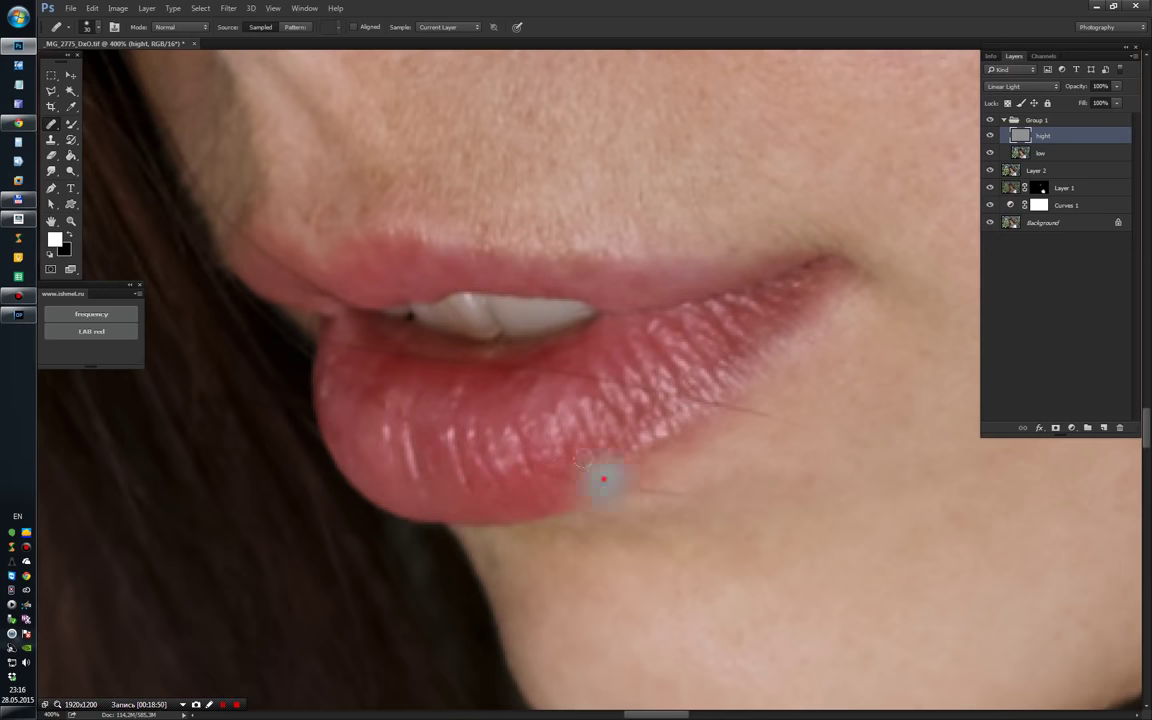
left_click(322, 378)
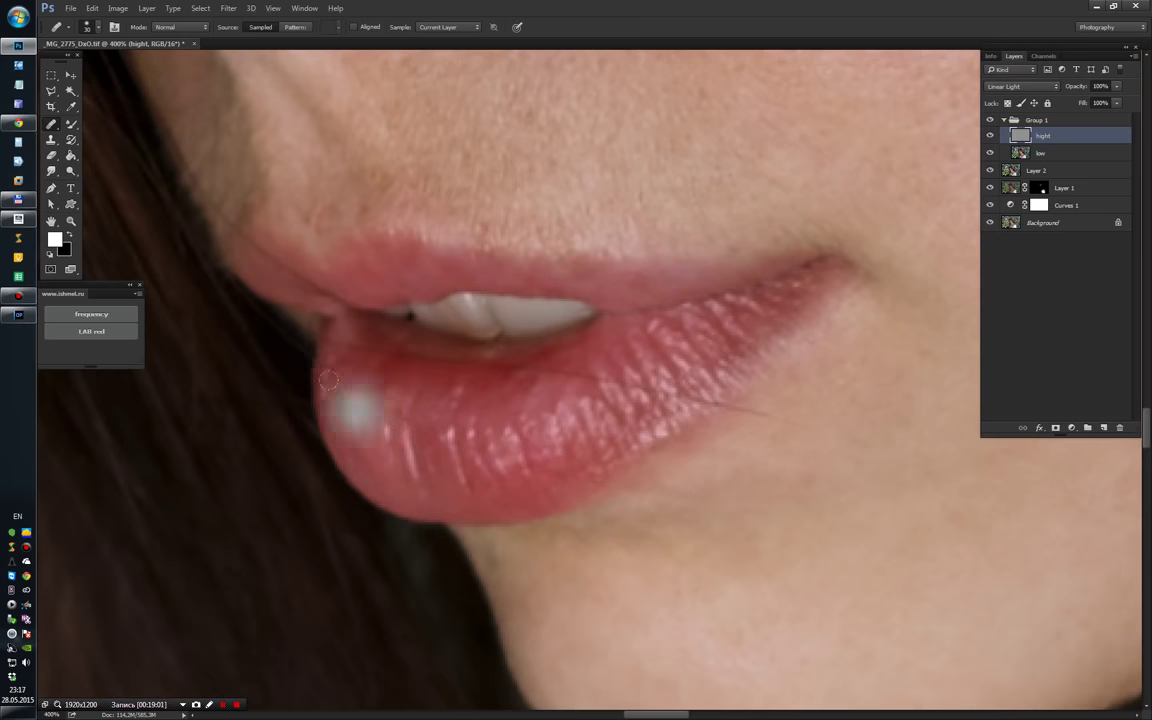
left_click(388, 327)
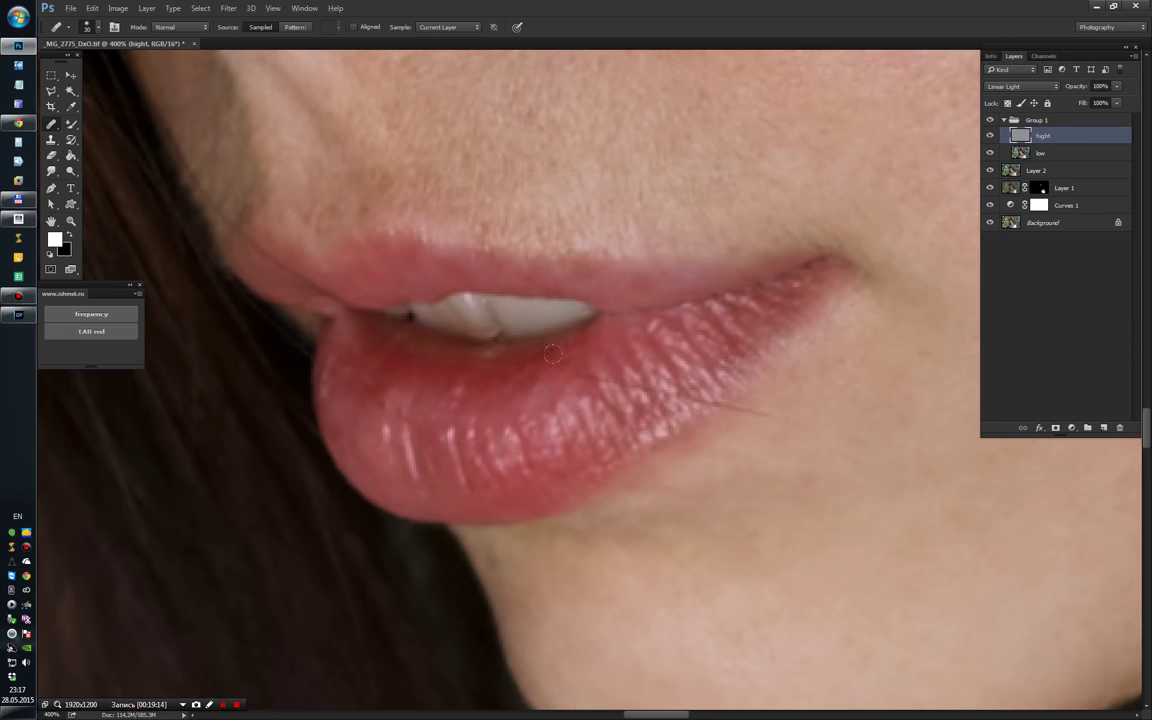
left_click(722, 386)
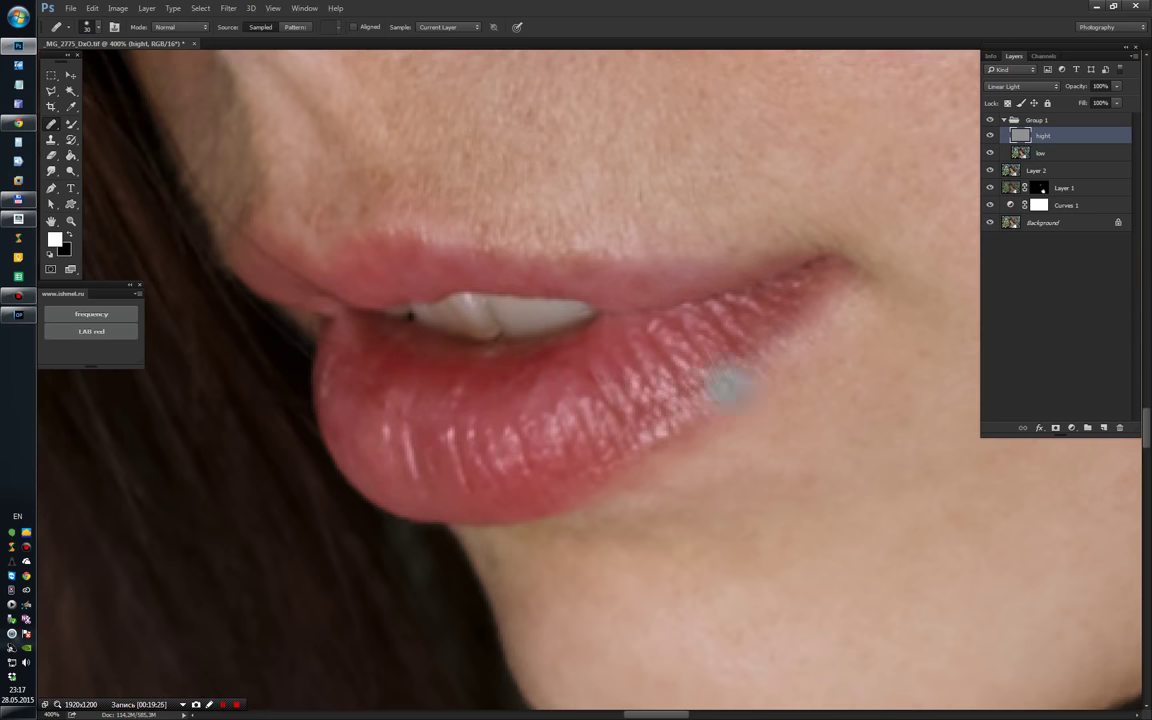
left_click(488, 458)
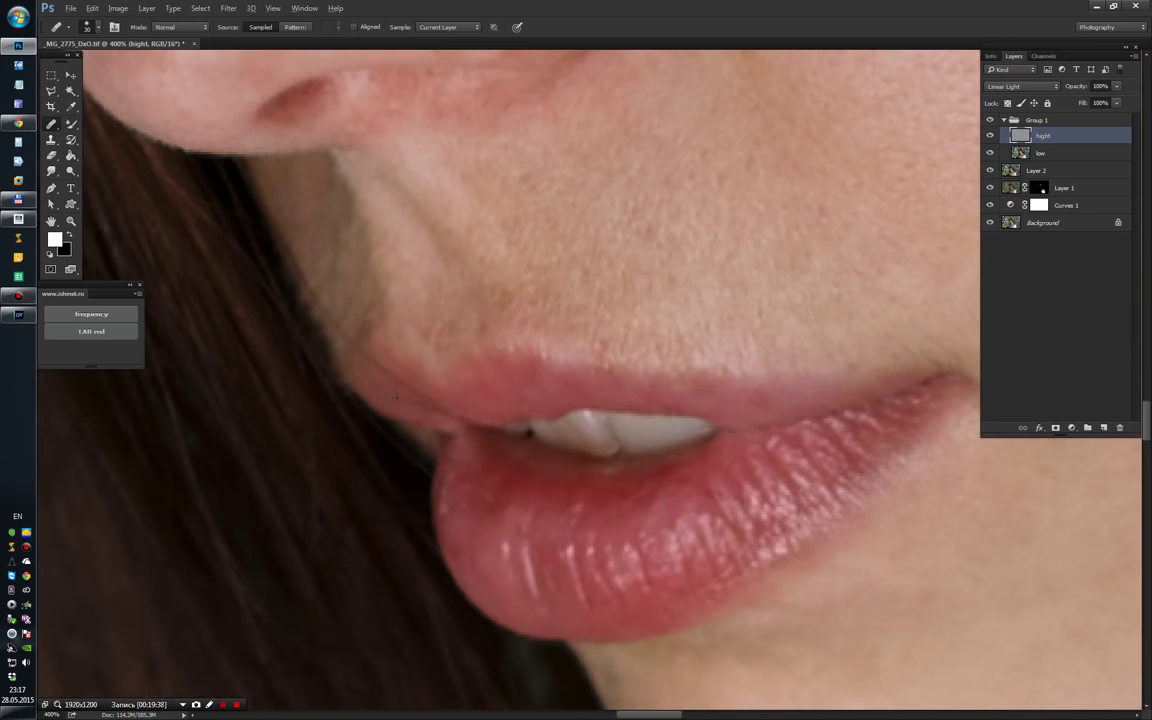
left_click(610, 281)
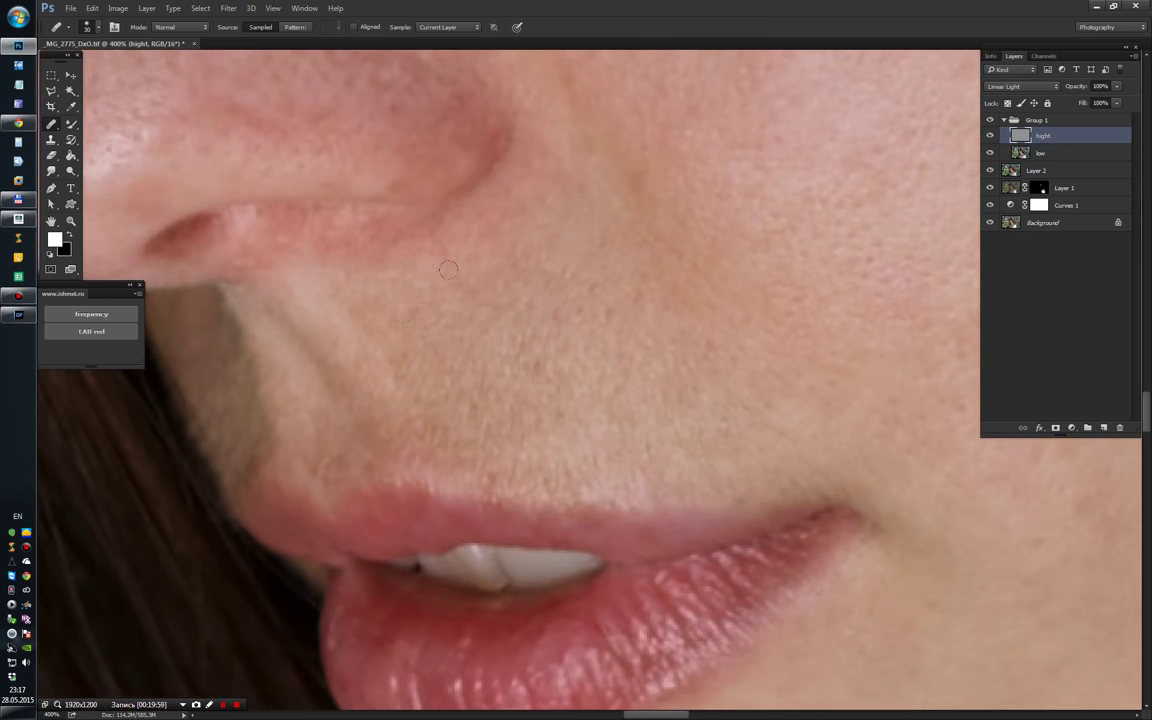
Step: Remove stray hairs by the eyebrows, nose bridge and across the forehead
scroll(448, 270, "up", 3)
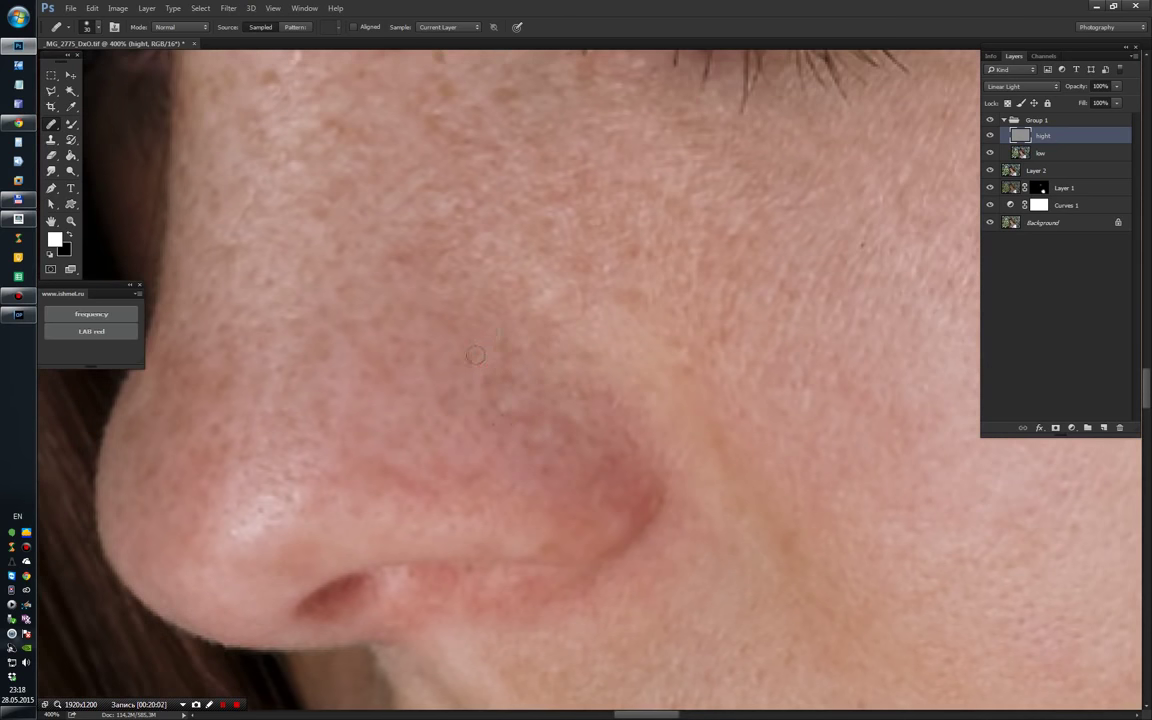
scroll(512, 378, "up", 3)
scroll(437, 461, "up", 3)
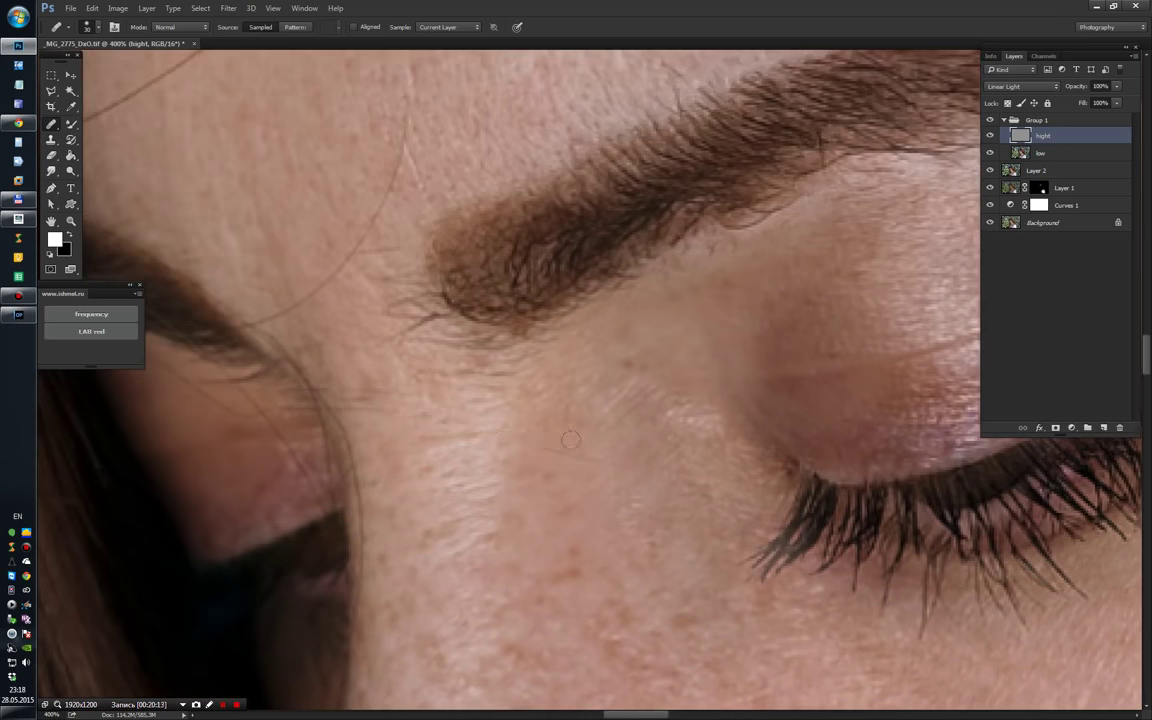
left_click(341, 465)
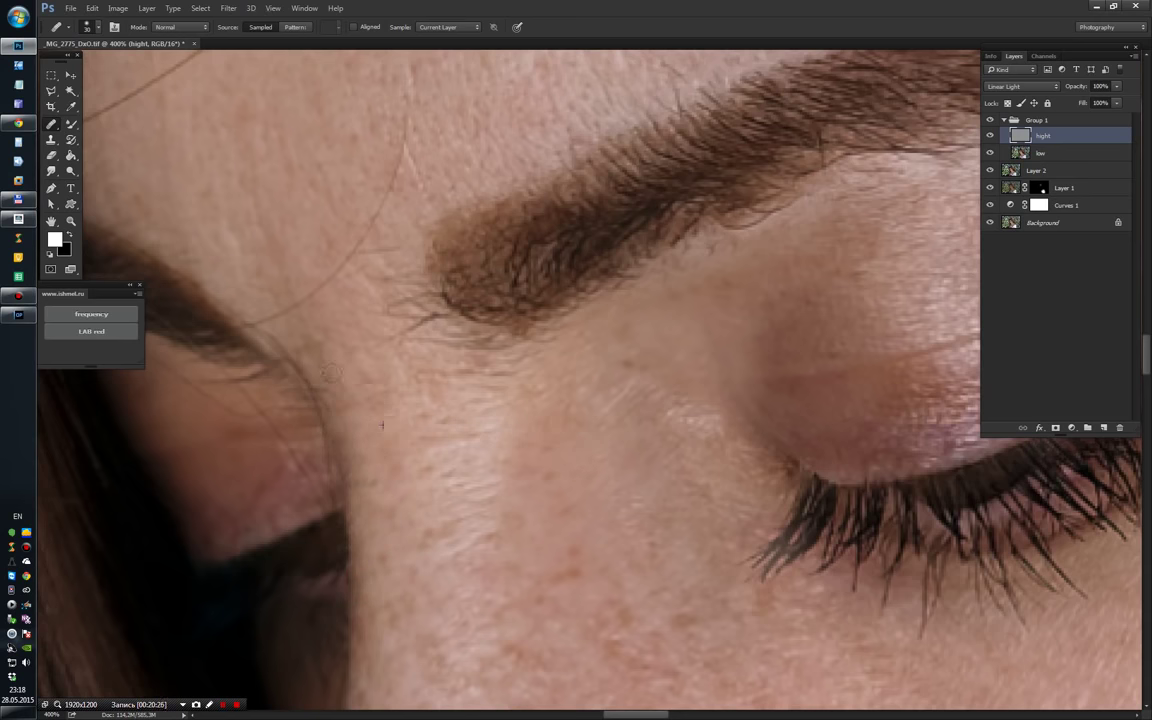
left_click(435, 422)
left_click(380, 344)
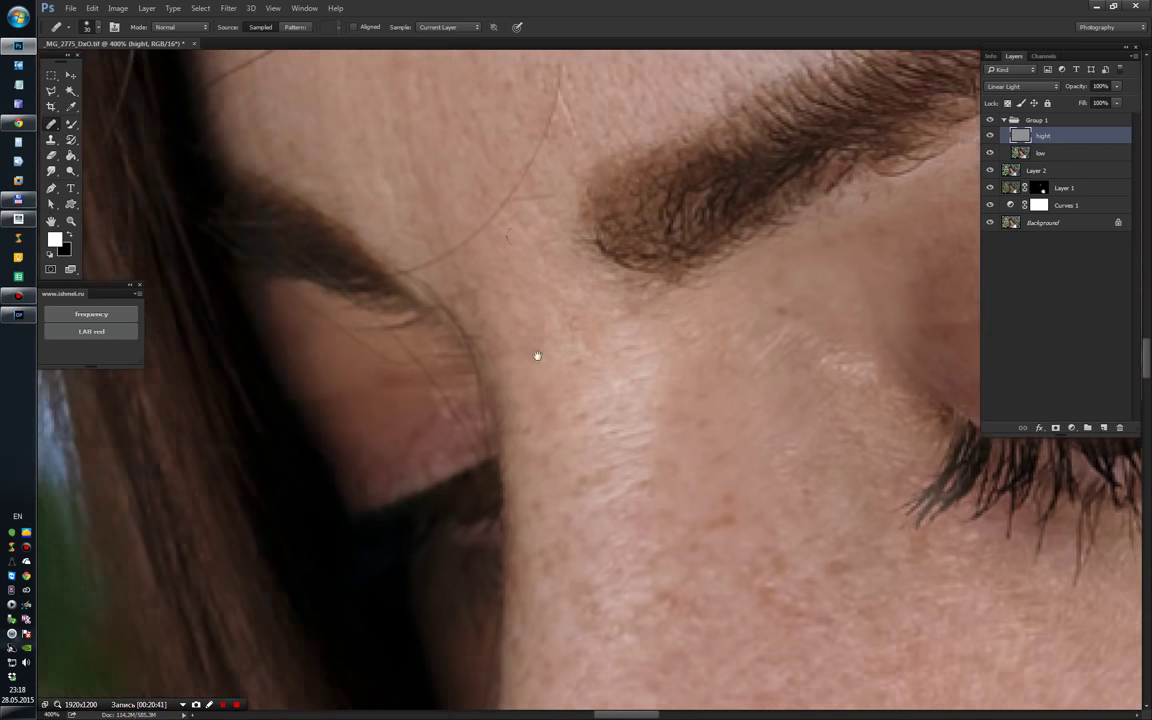
left_click_drag(372, 316, 532, 271)
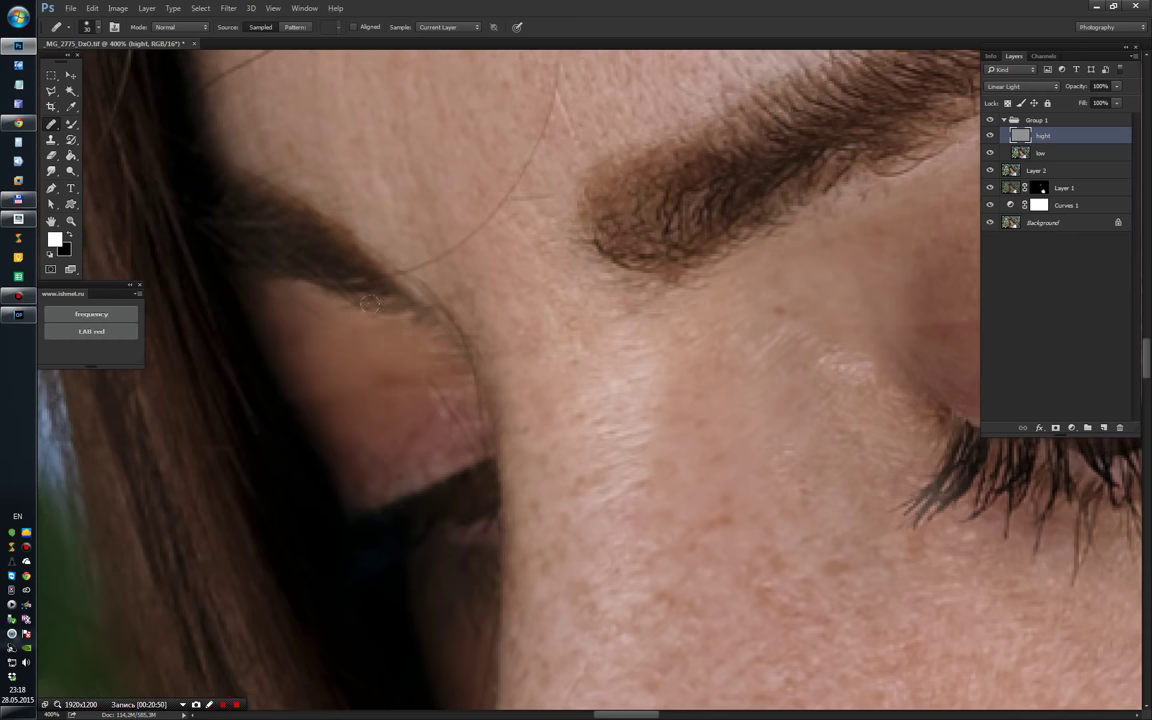
mouse_move(455, 370)
left_mouse_down()
mouse_move(457, 318)
mouse_move(321, 571)
left_mouse_up()
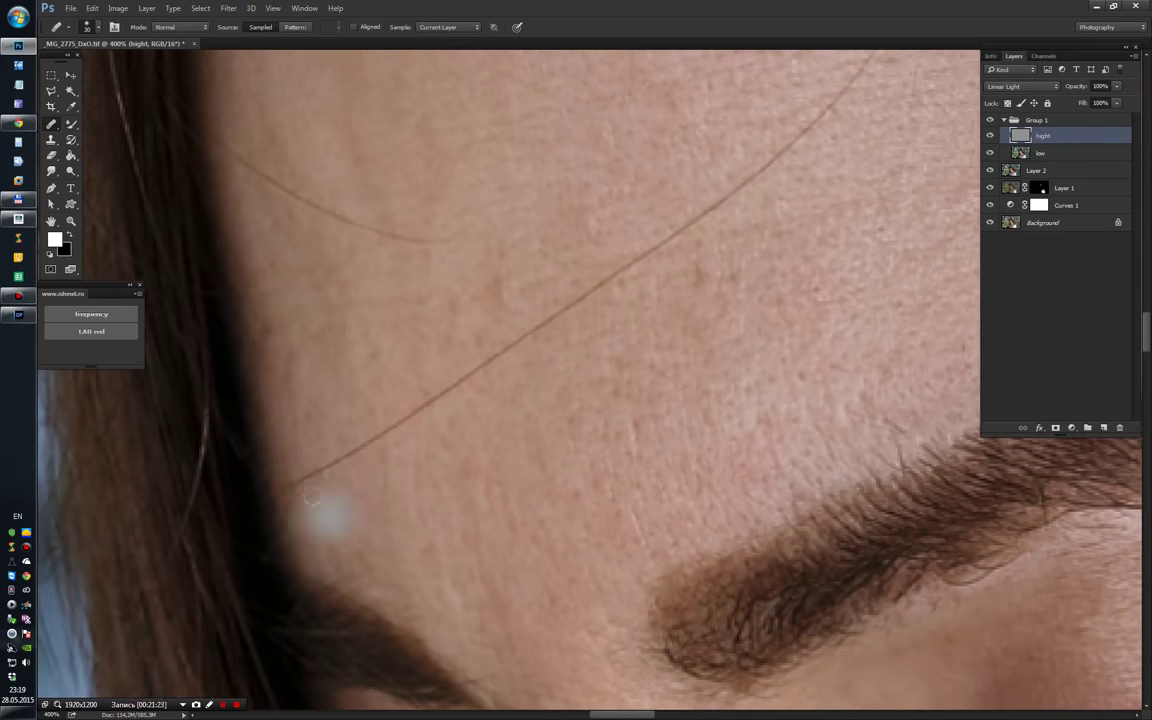
left_click_drag(296, 475, 566, 310)
key("ctrl+z")
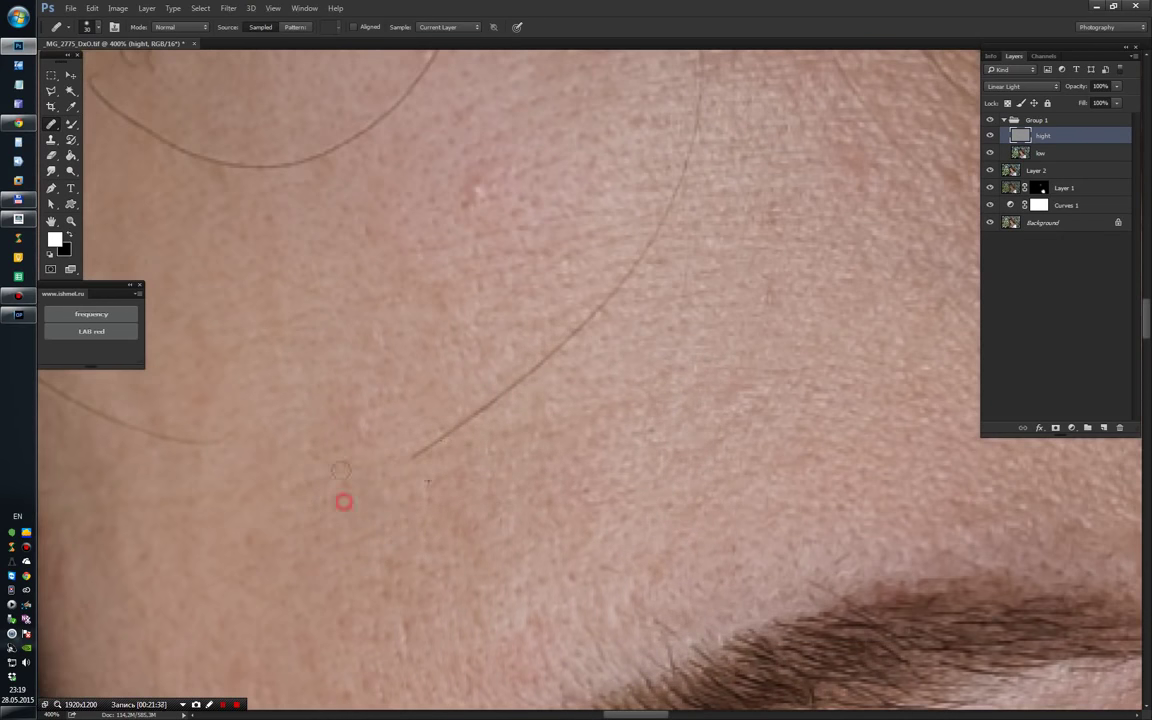
mouse_move(342, 499)
left_mouse_down()
mouse_move(566, 250)
mouse_move(528, 492)
mouse_move(656, 386)
mouse_move(760, 400)
left_mouse_up()
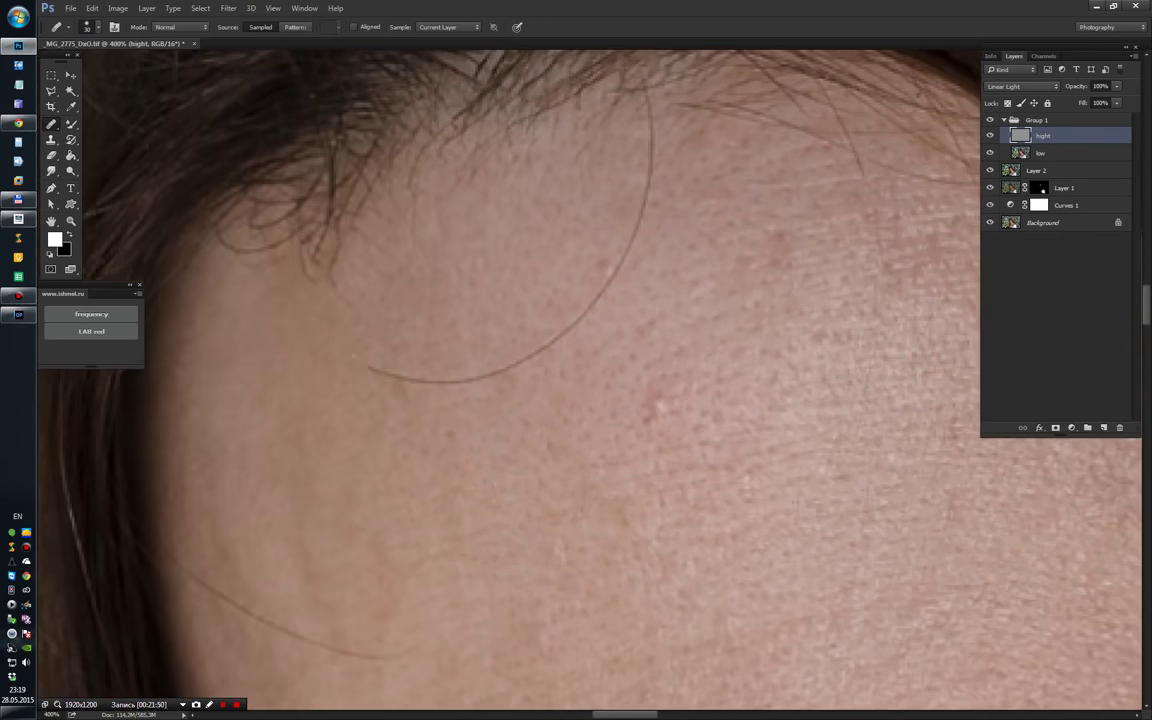
left_click_drag(330, 340, 515, 300)
left_click_drag(550, 249, 590, 80)
Step: Heal the spots on the forehead and along the hairline
mouse_move(538, 324)
left_mouse_down()
mouse_move(600, 220)
mouse_move(642, 290)
mouse_move(467, 310)
left_mouse_up()
left_click(315, 263)
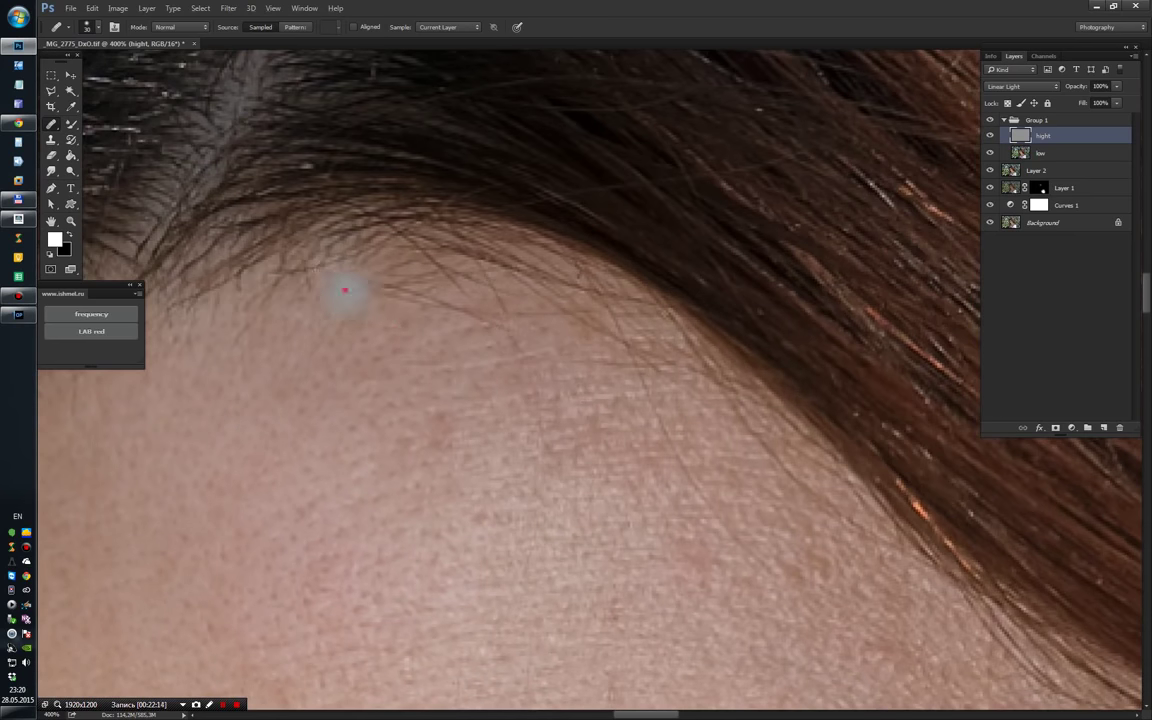
left_click(660, 535)
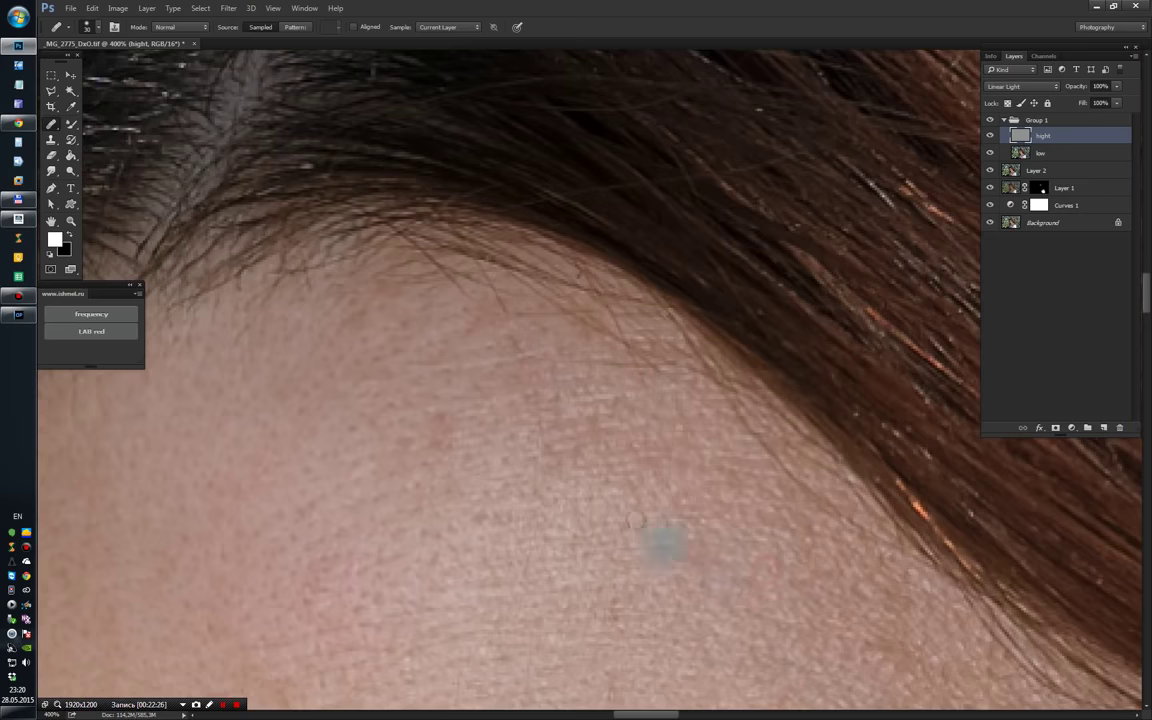
left_click_drag(660, 535, 860, 640)
left_click(627, 468)
left_click(390, 299)
left_click(420, 270)
left_click(453, 253)
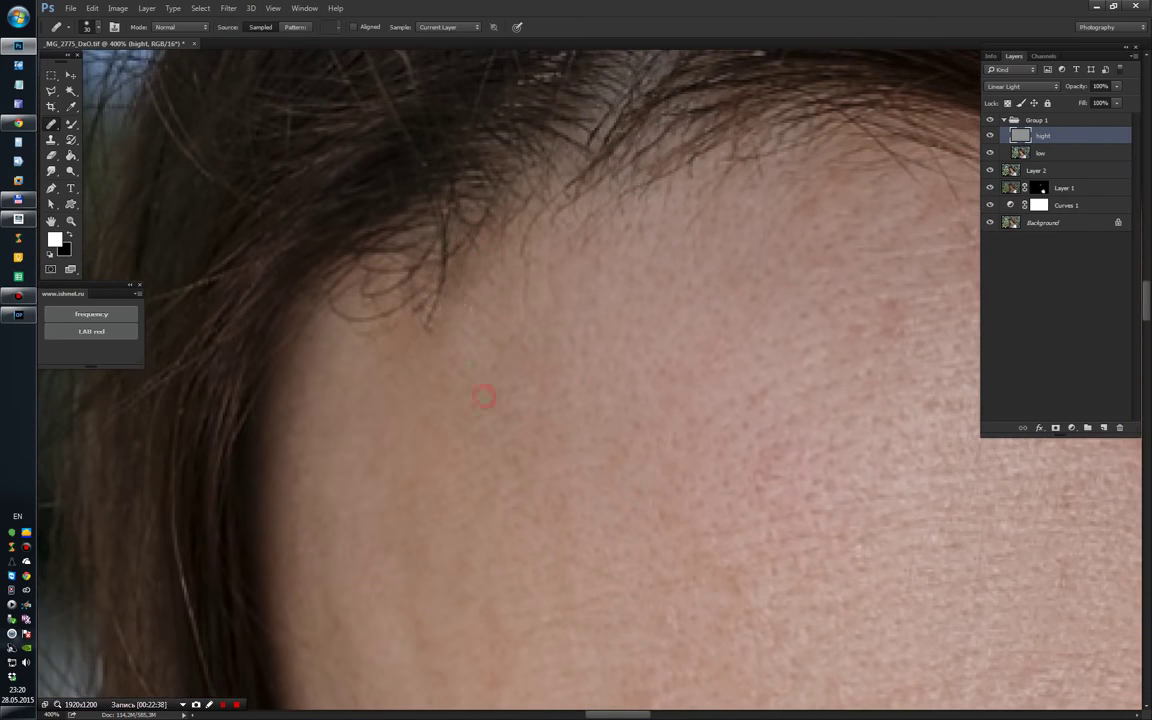
left_click(518, 213)
left_click(429, 238)
left_click(434, 237)
left_click(334, 300)
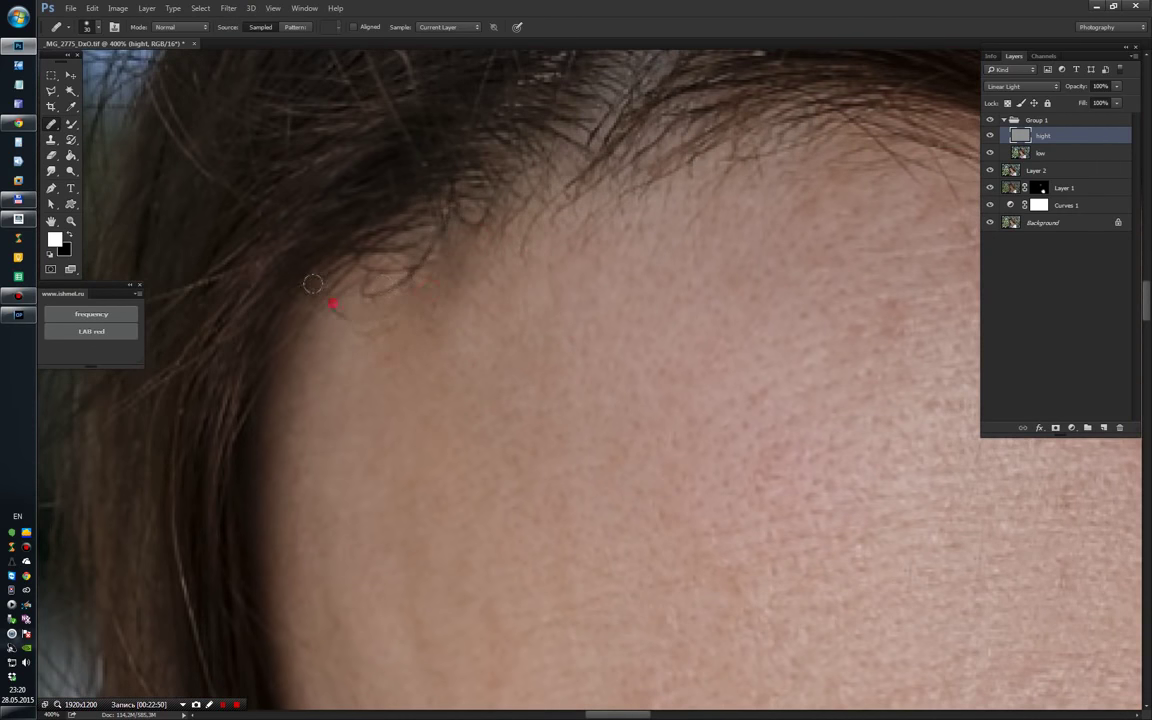
left_click(431, 241)
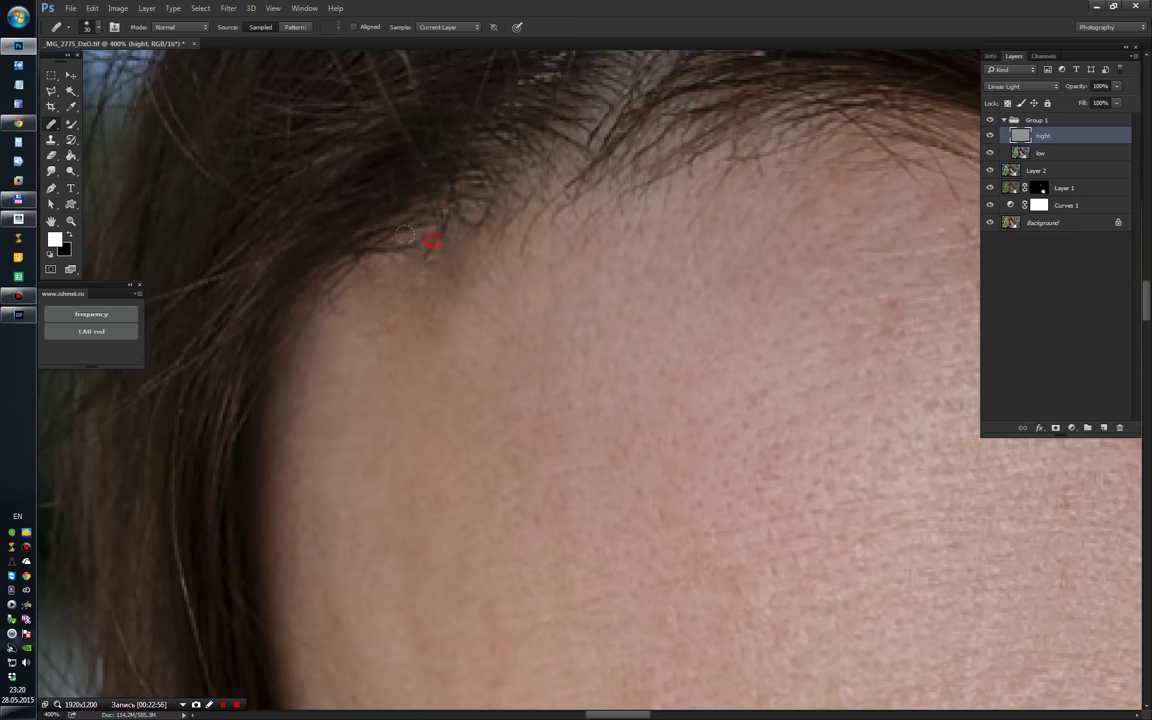
left_click(1040, 153)
Step: Smooth the skin tone along the hairline with the Mixer Brush
left_click(71, 123)
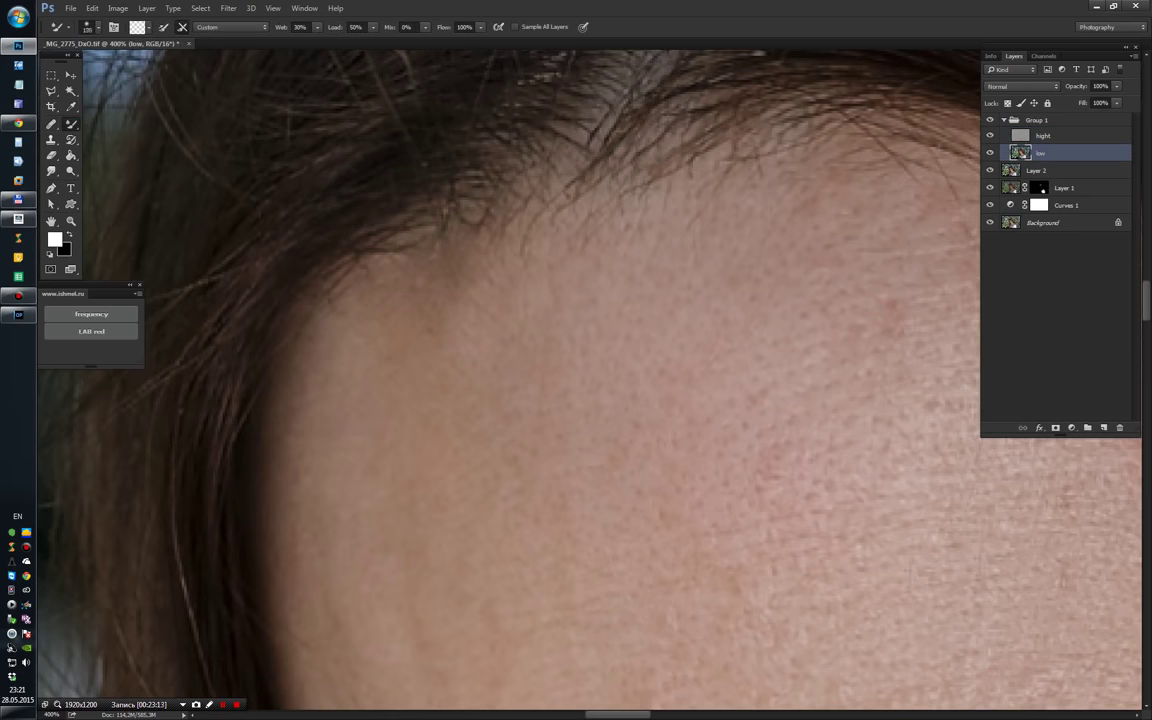
mouse_move(414, 244)
left_mouse_down()
mouse_move(444, 272)
mouse_move(414, 283)
left_mouse_up()
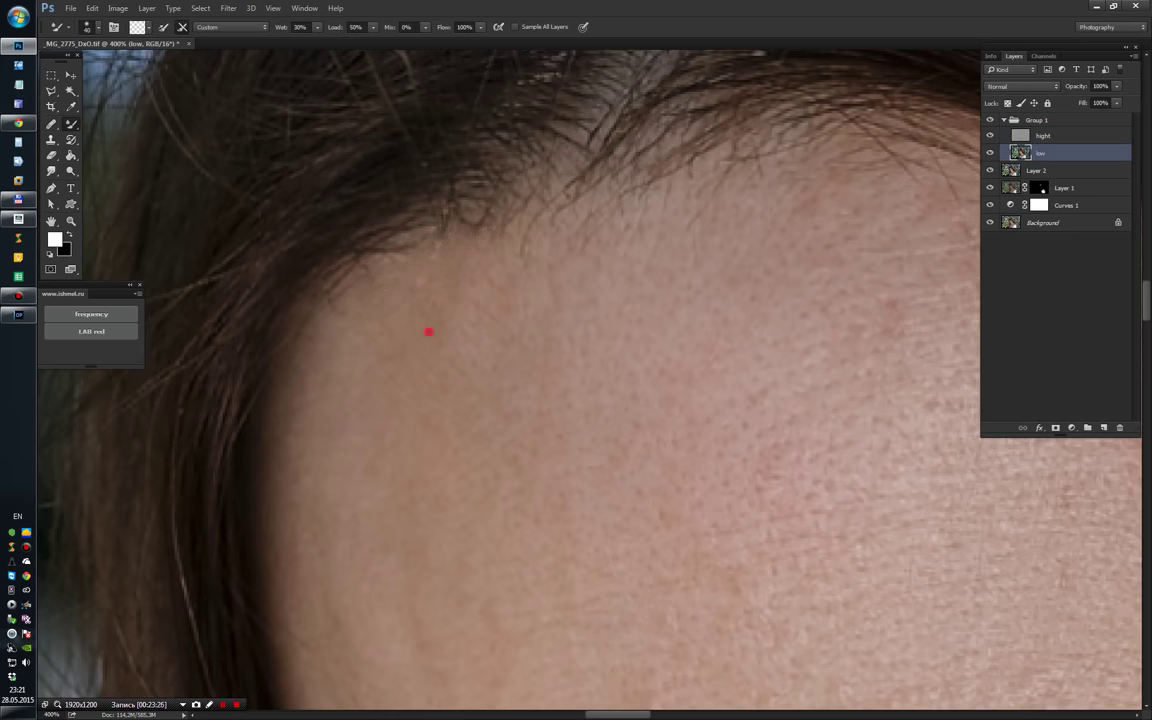
left_click_drag(429, 332, 311, 345)
key("ctrl+0")
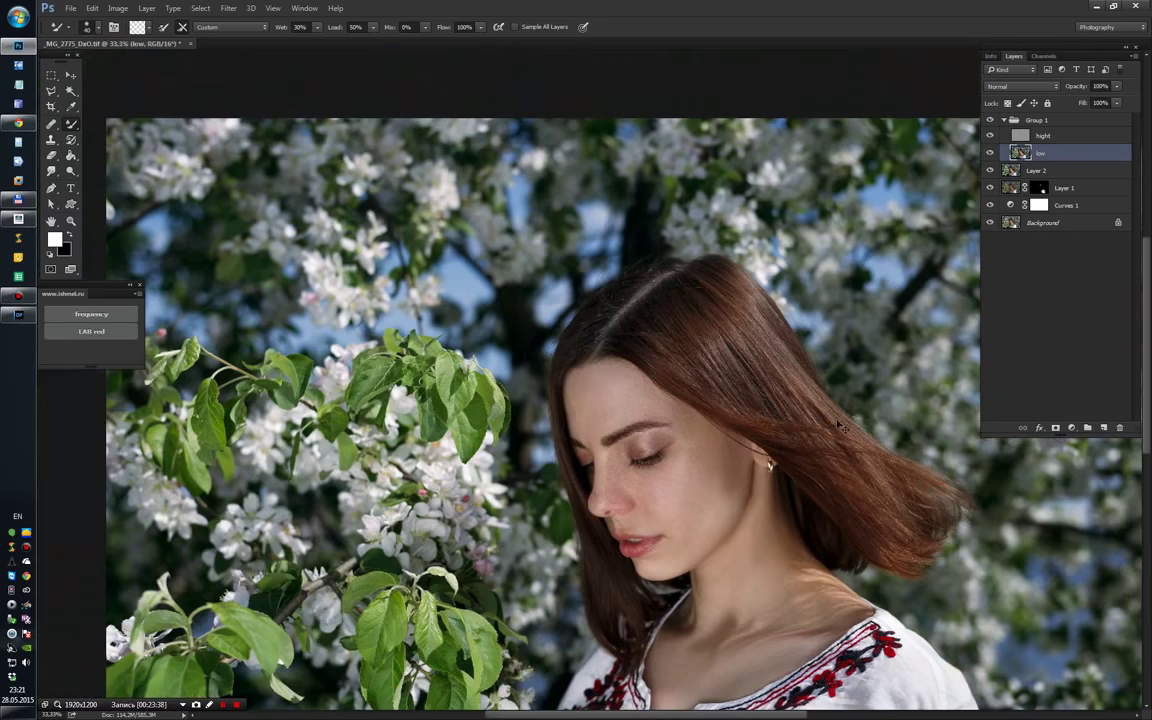
Step: Even out the skin tone on the cheek and neck, and from below the nose to the chin
mouse_move(733, 481)
left_mouse_down()
mouse_move(724, 468)
mouse_move(724, 485)
mouse_move(650, 481)
mouse_move(565, 430)
mouse_move(627, 478)
mouse_move(597, 492)
mouse_move(617, 411)
left_mouse_up()
mouse_move(712, 445)
left_mouse_down()
mouse_move(721, 500)
mouse_move(689, 473)
mouse_move(661, 481)
mouse_move(598, 380)
mouse_move(589, 419)
mouse_move(589, 386)
mouse_move(607, 378)
mouse_move(686, 457)
mouse_move(674, 416)
left_mouse_up()
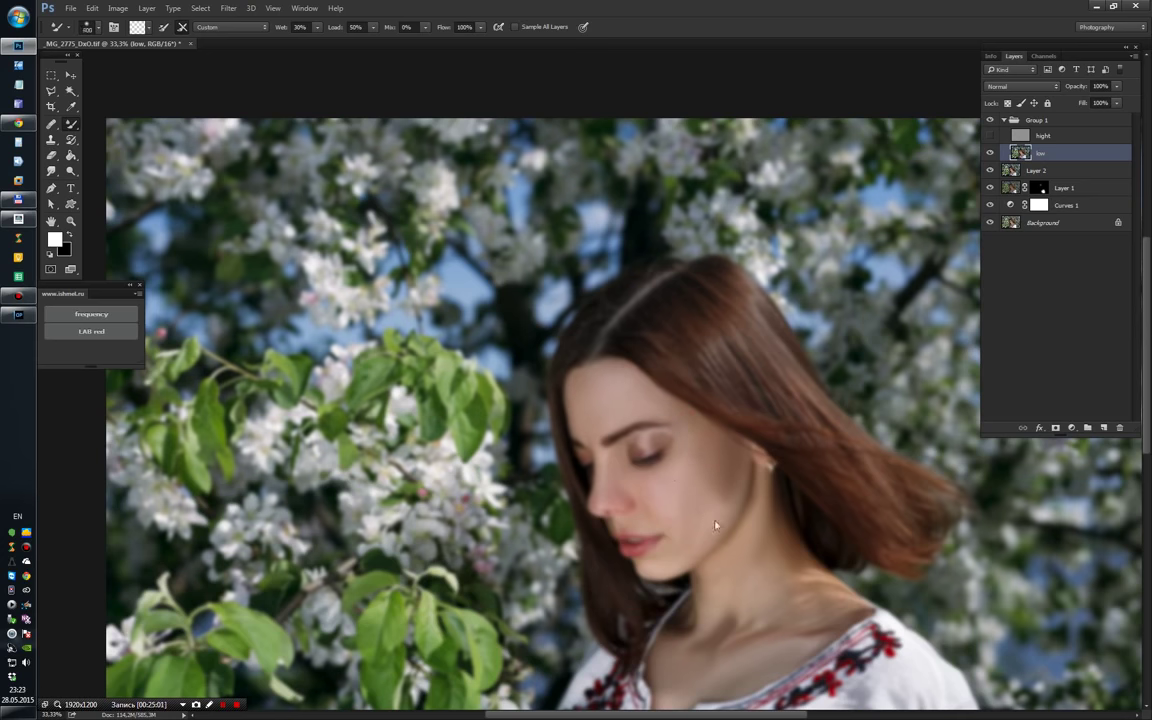
mouse_move(689, 481)
left_mouse_down()
mouse_move(733, 483)
mouse_move(732, 506)
left_mouse_up()
left_click_drag(765, 580, 717, 548)
left_click_drag(726, 632, 747, 616)
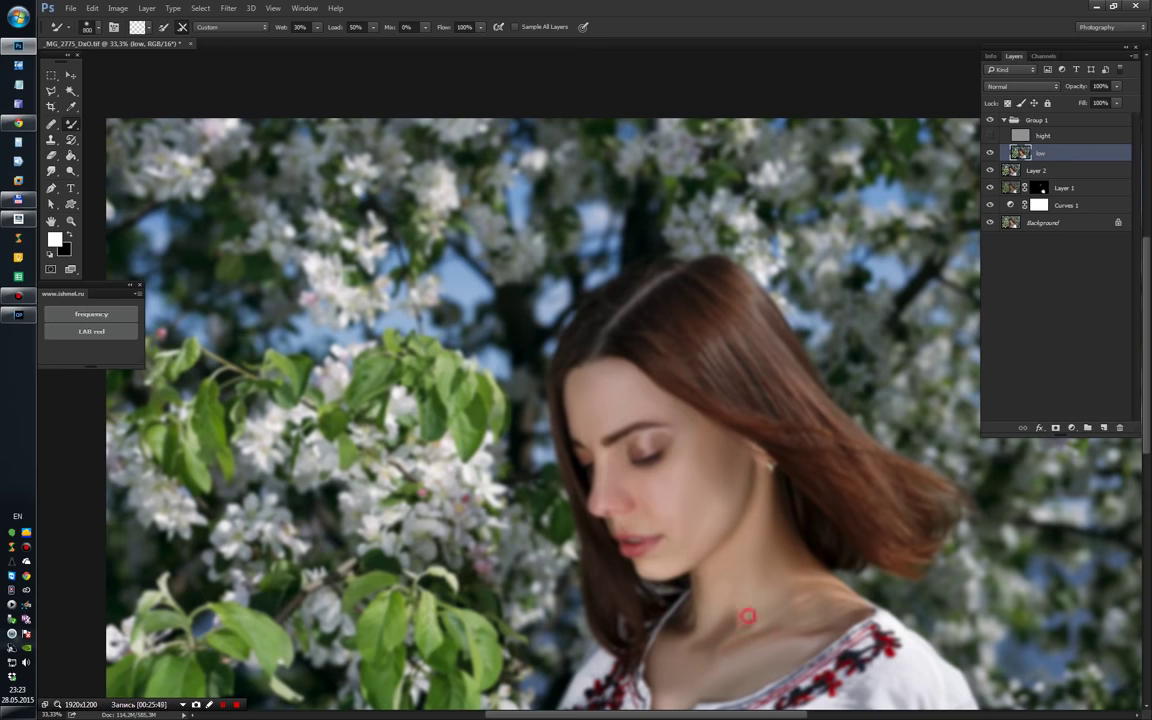
left_click_drag(691, 670, 735, 598)
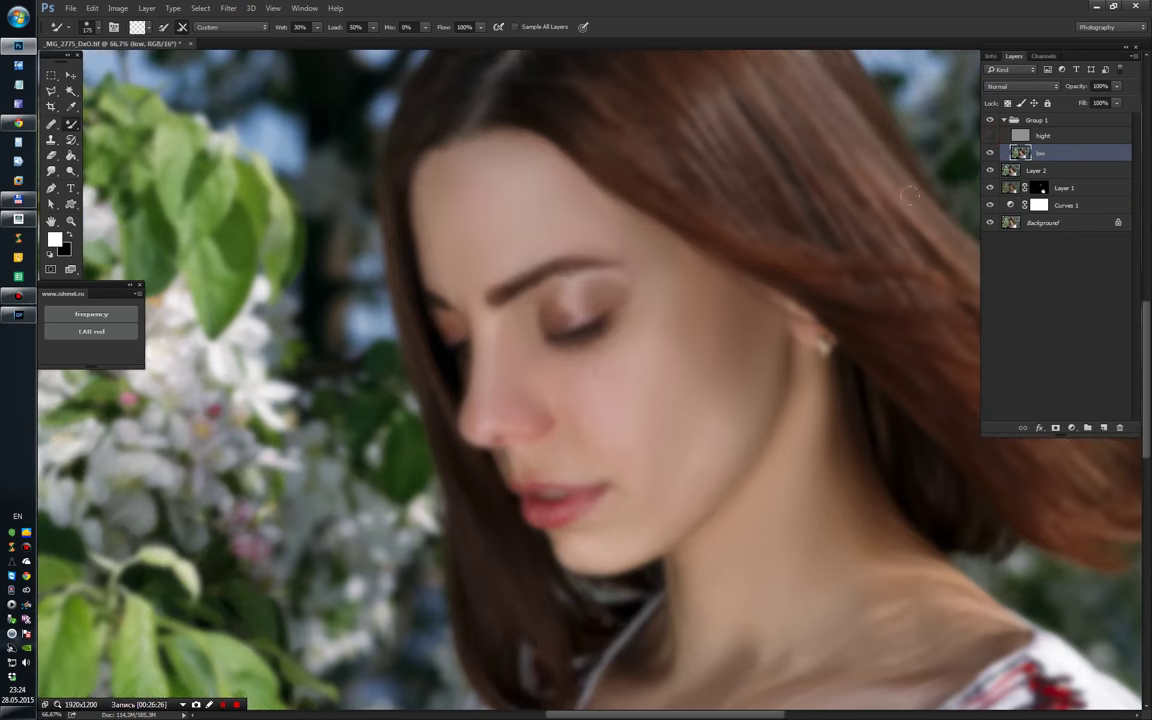
left_click_drag(572, 443, 599, 450)
left_click_drag(599, 526, 600, 511)
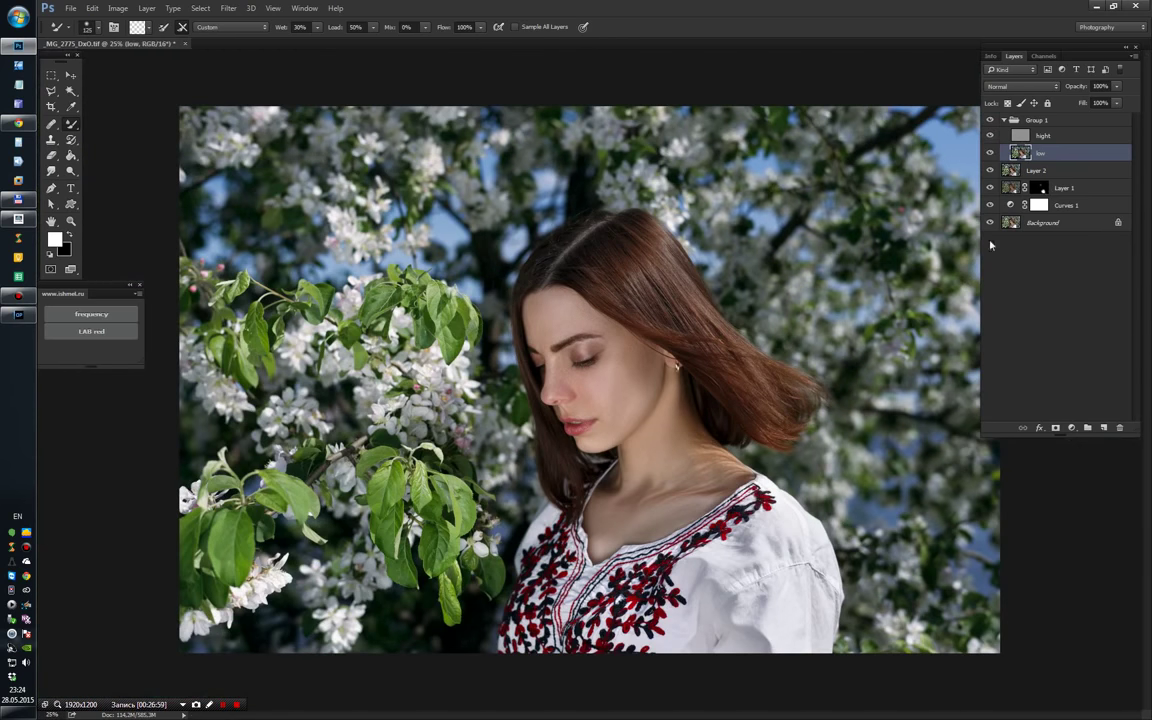
left_click(1004, 120)
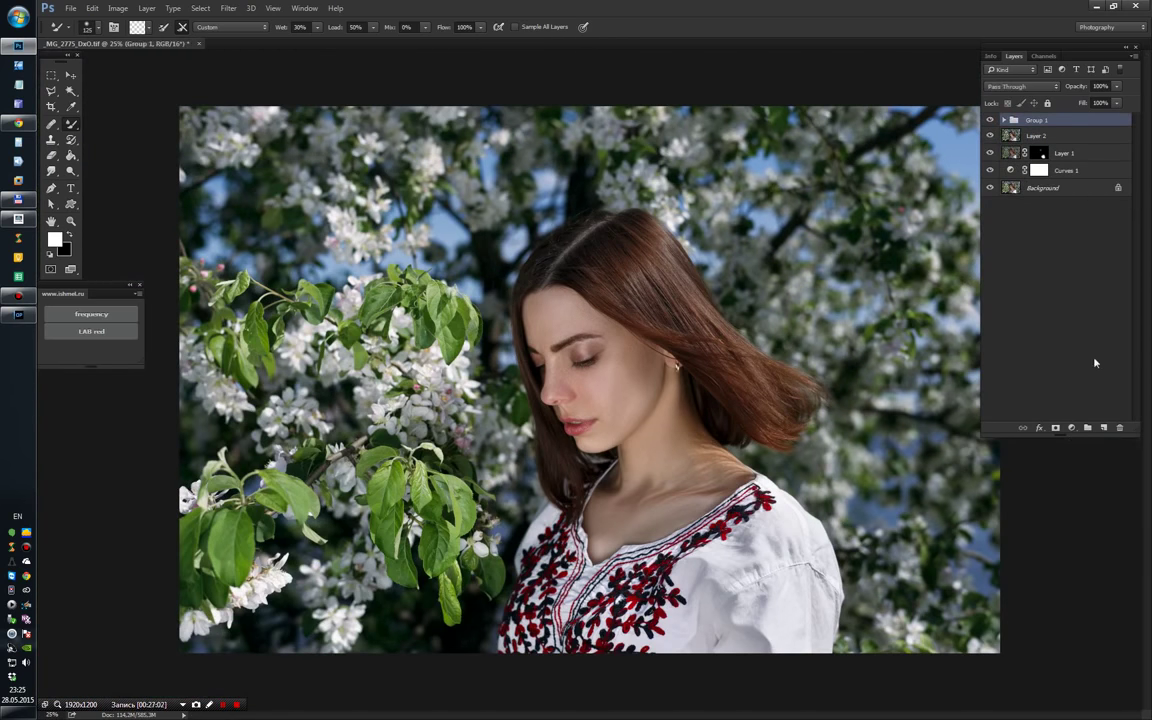
Step: Add Curves 2 brightening the midtones and set its blend mode to Luminosity
left_click(1072, 428)
left_click(1063, 511)
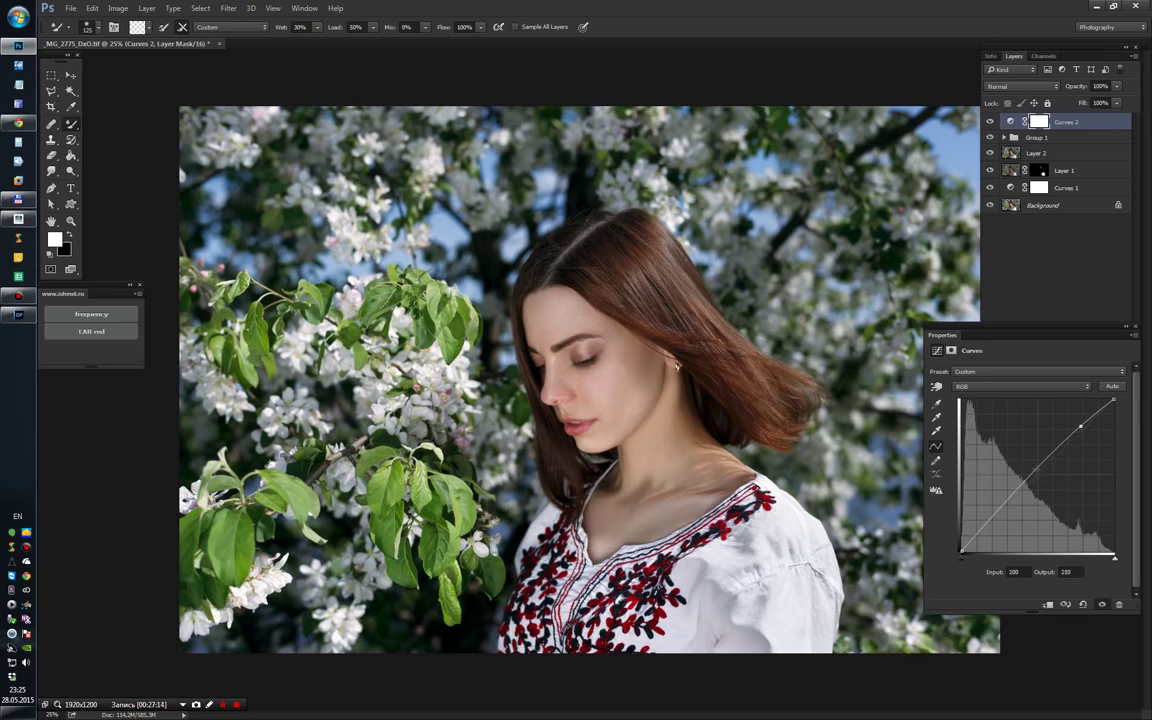
left_click(936, 386)
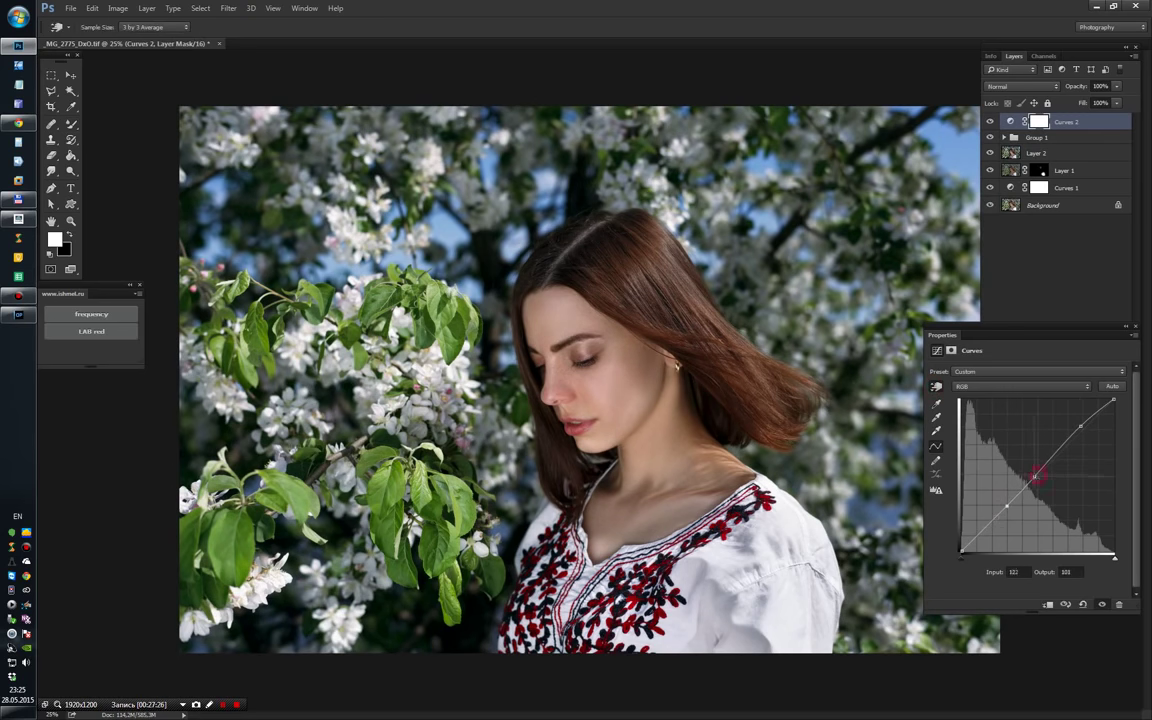
left_click_drag(966, 440, 966, 405)
left_click_drag(900, 450, 900, 470)
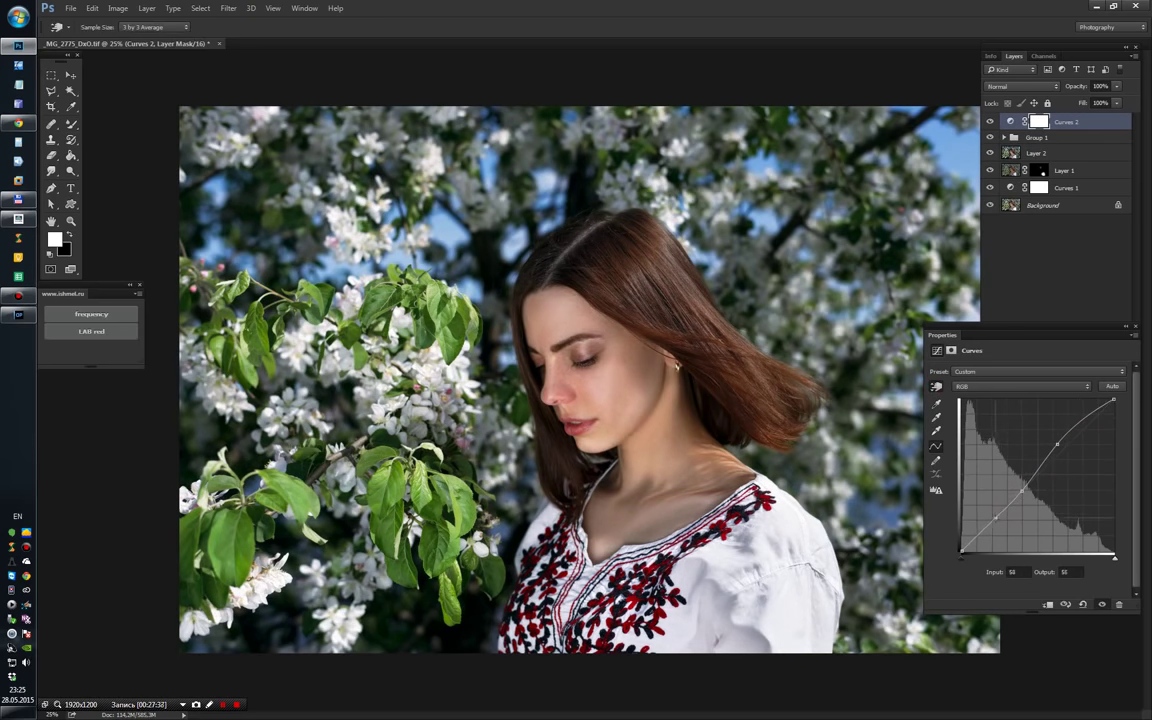
left_click_drag(1023, 489, 1019, 484)
left_click(1050, 86)
left_click(997, 241)
left_click_drag(1057, 440, 1061, 437)
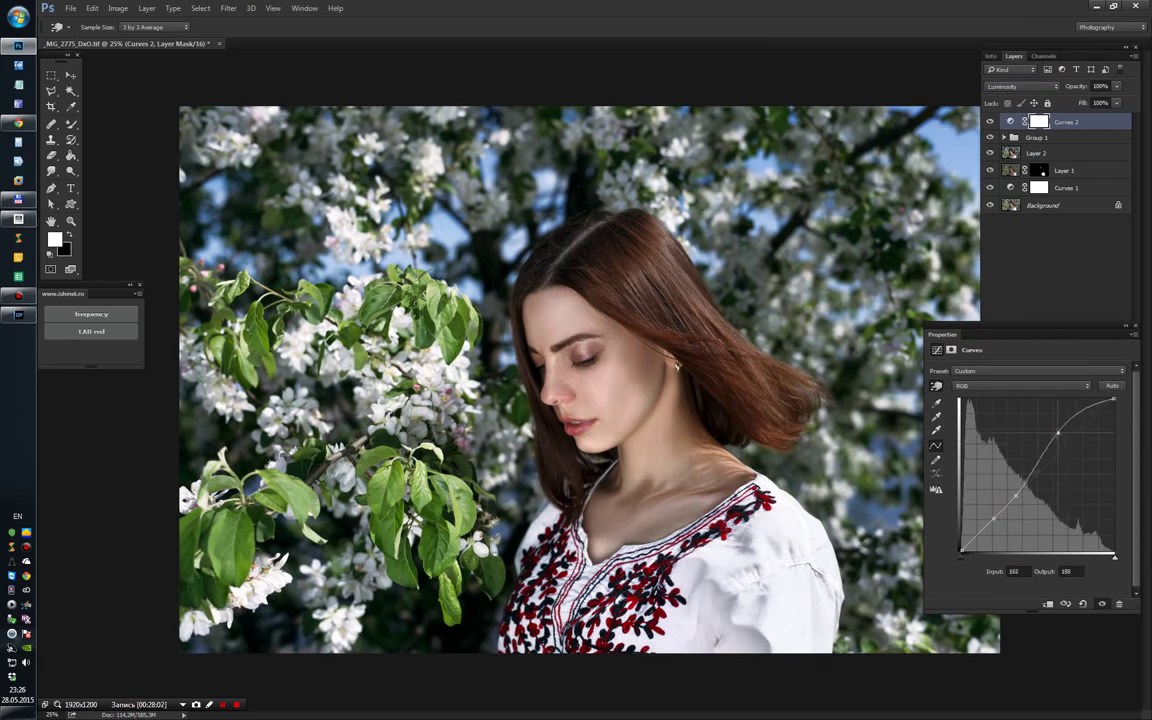
Step: Add a neutral Curves 3, group both curves layers and give the group a black mask
left_click(1062, 424)
left_click(1060, 508)
left_click(1050, 86)
left_click(1000, 314)
key("b")
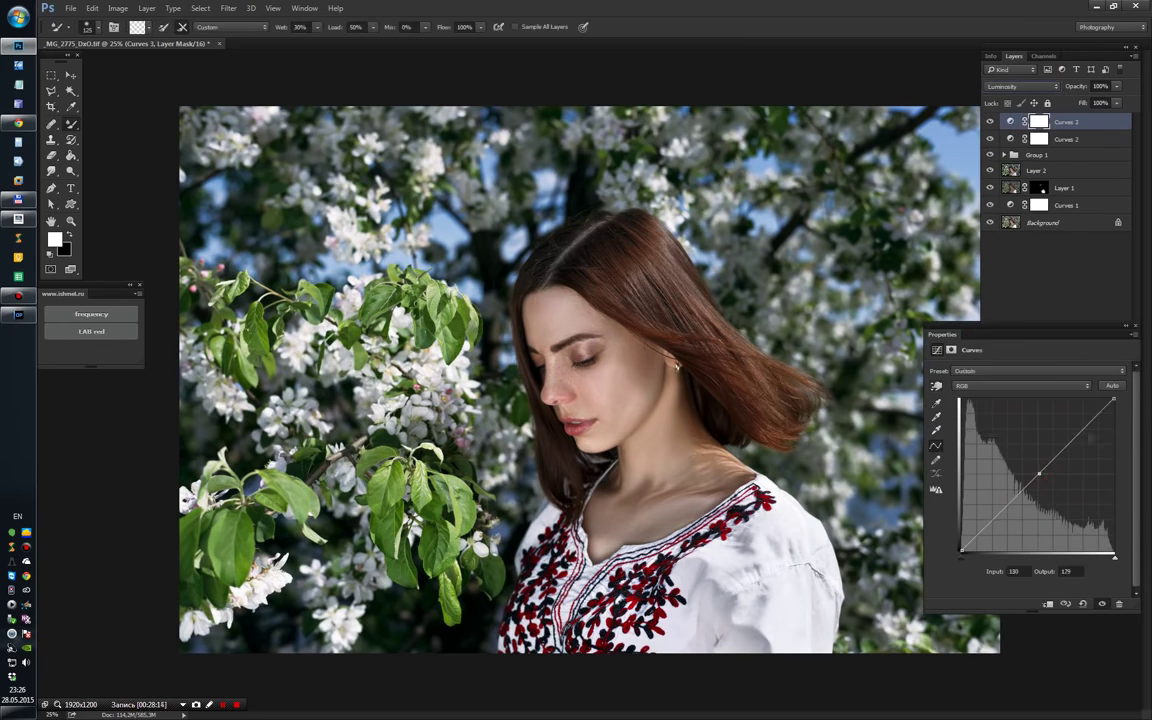
left_click(1065, 139, "shift")
key("ctrl+g")
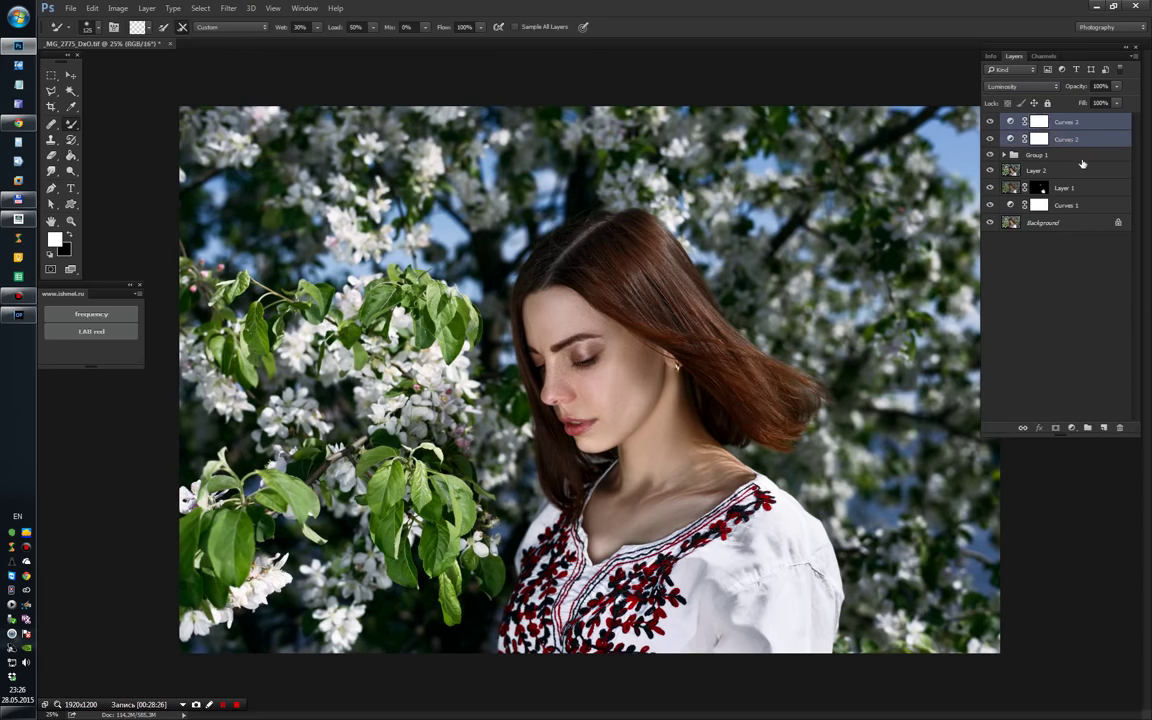
left_click(1055, 427, "alt")
right_click(70, 123)
left_click(105, 117)
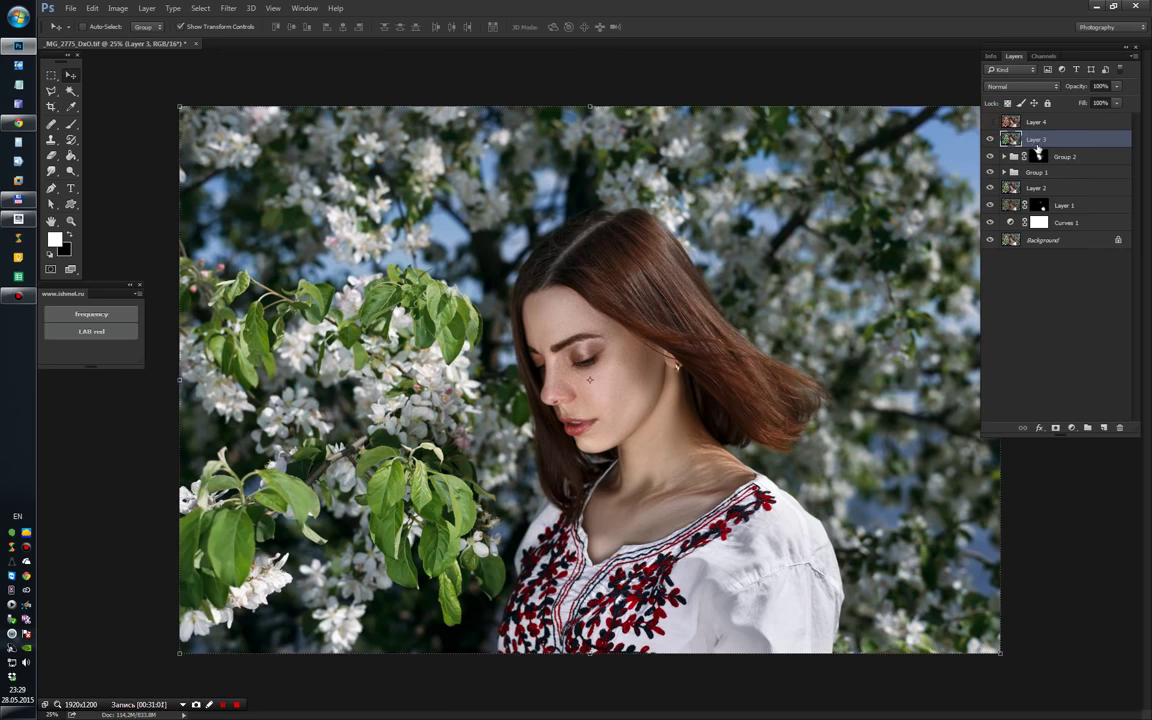
Step: Play the Color Laa MaskBlock action from the Actions panel
left_click(157, 274)
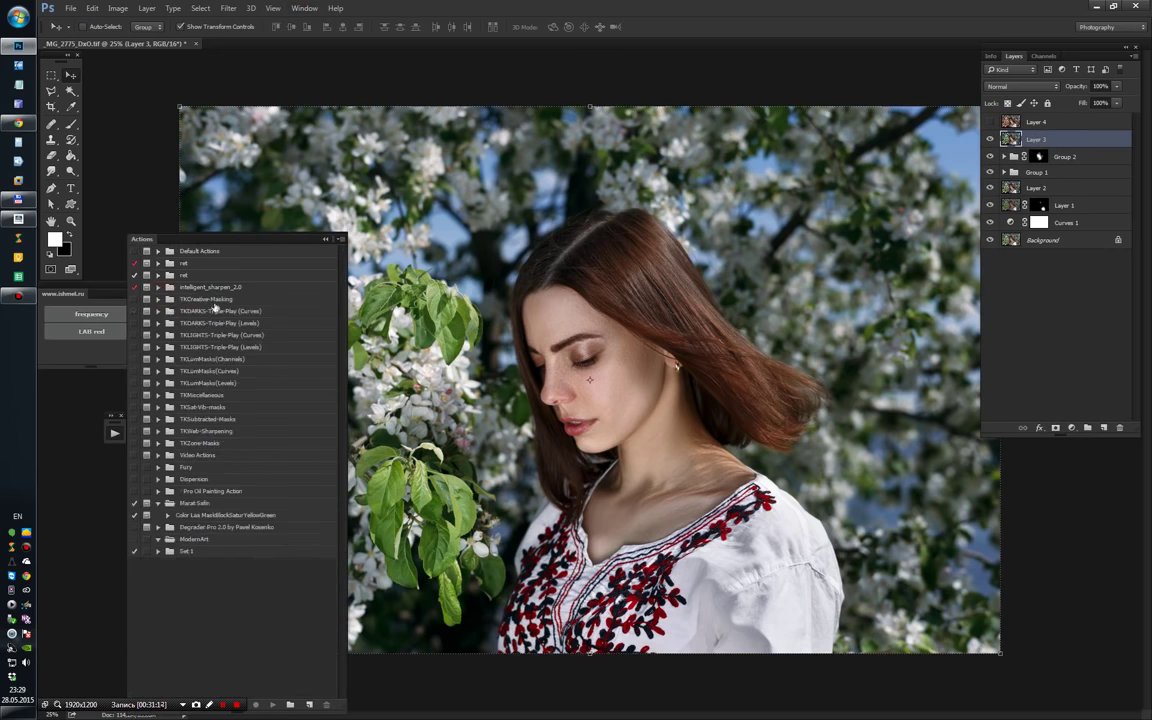
left_click(225, 515)
left_click(272, 704)
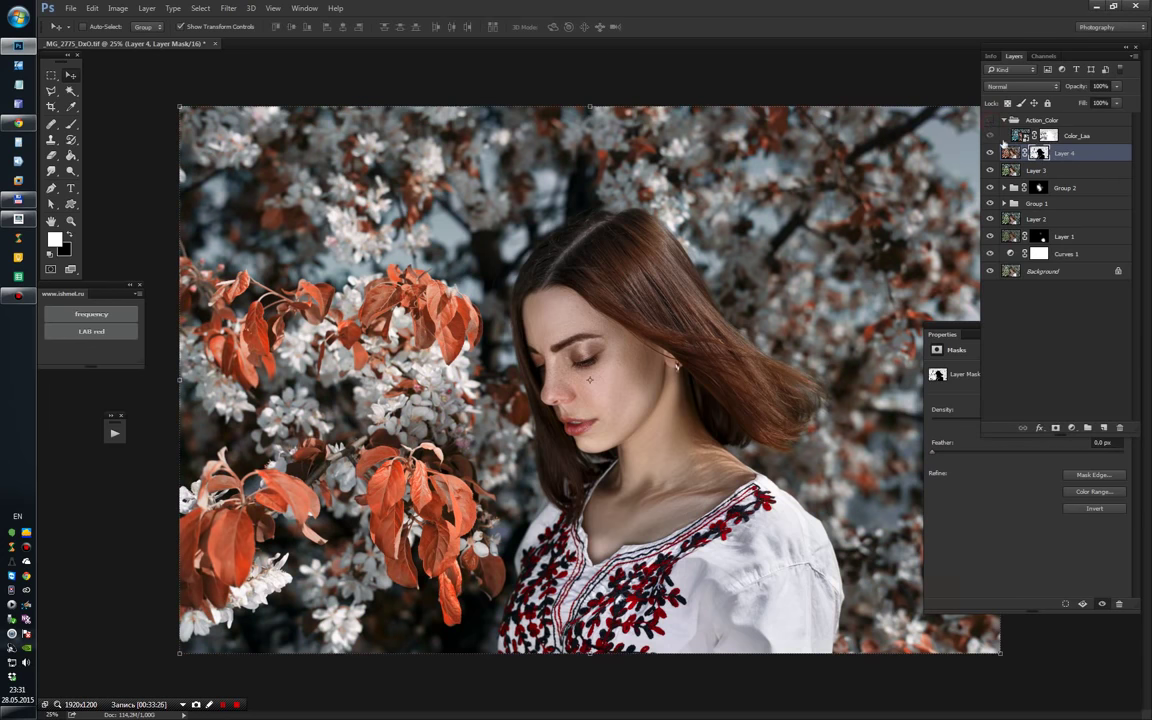
Step: Add a Vibrance adjustment layer with vibrance +86 and saturation -18
left_click(1071, 428)
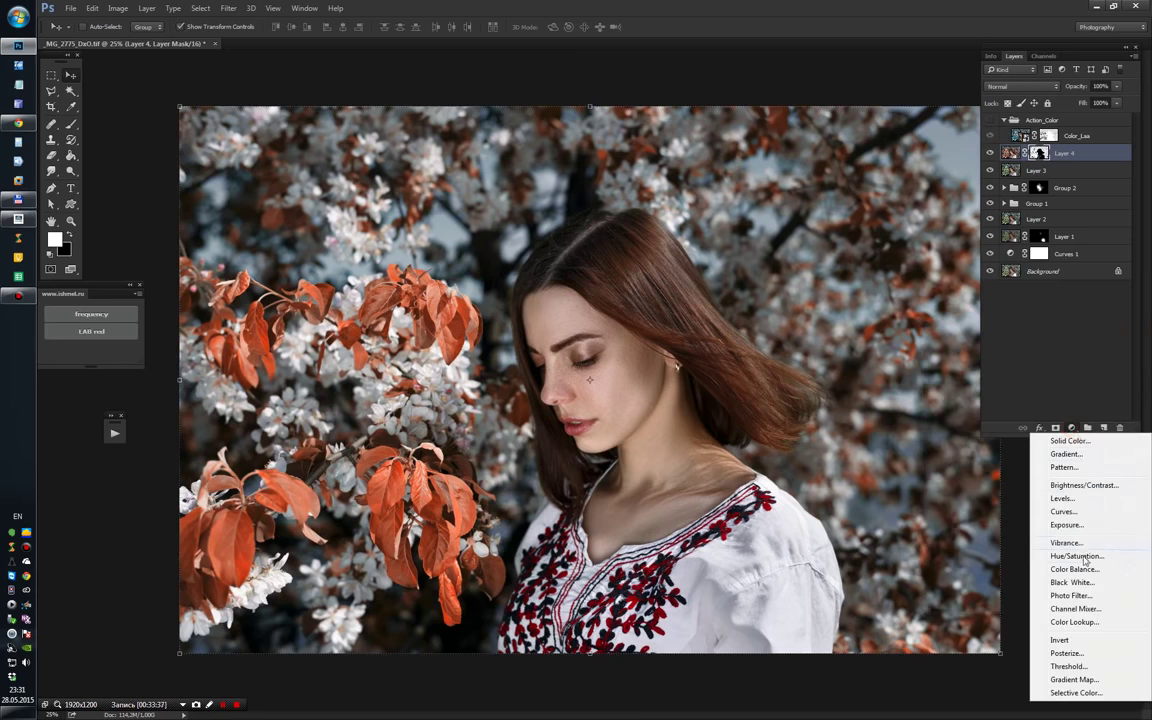
left_click(1065, 540)
left_click_drag(1100, 386, 1110, 386)
left_click_drag(1027, 409, 1011, 410)
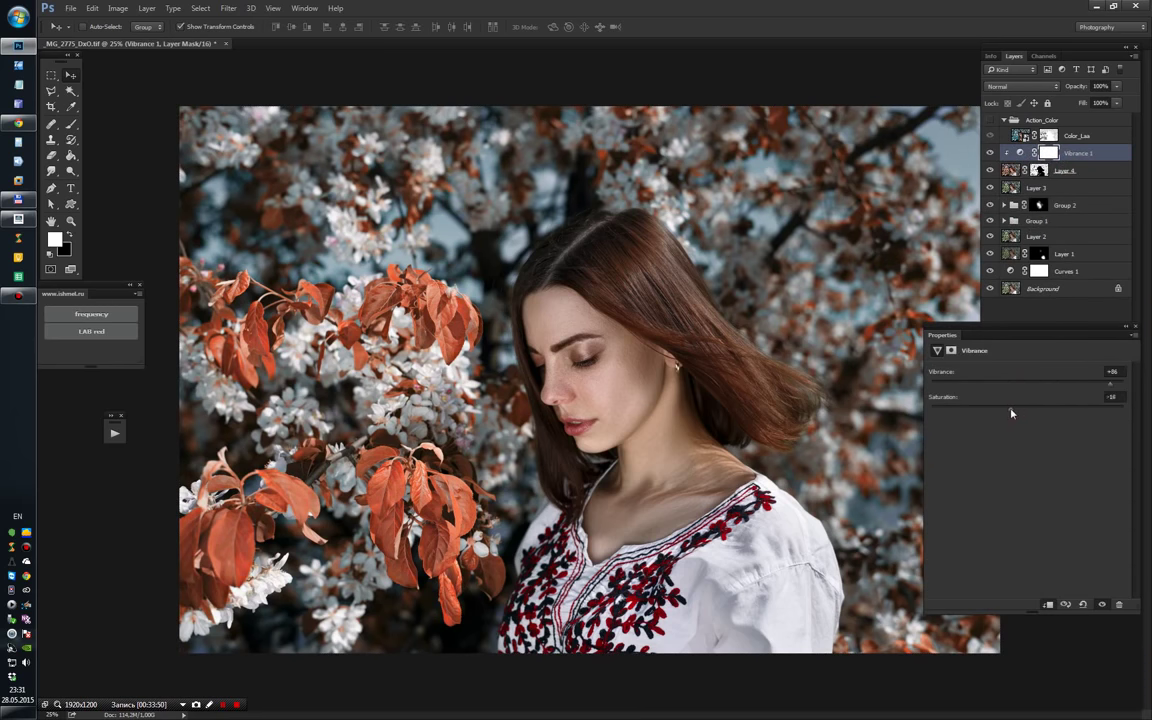
left_click(1134, 327)
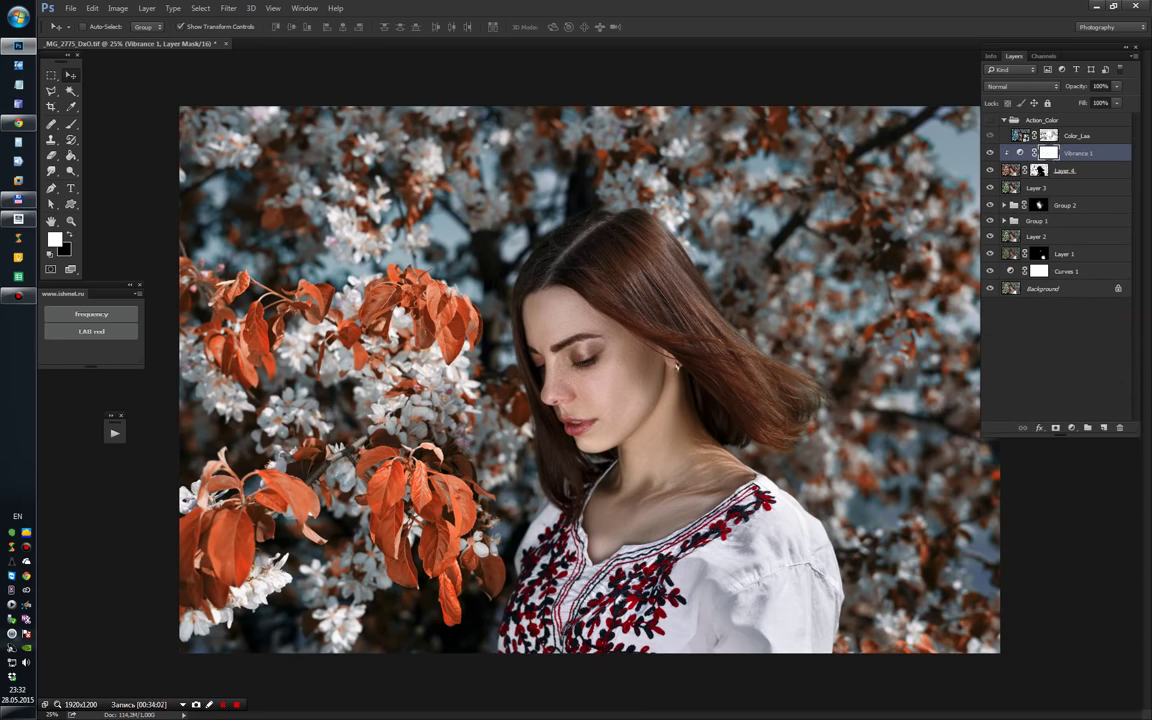
Step: Show the Color_Laa layer, delete its mask, and inspect the Red channel
left_click(990, 135)
left_click(1048, 135, "alt")
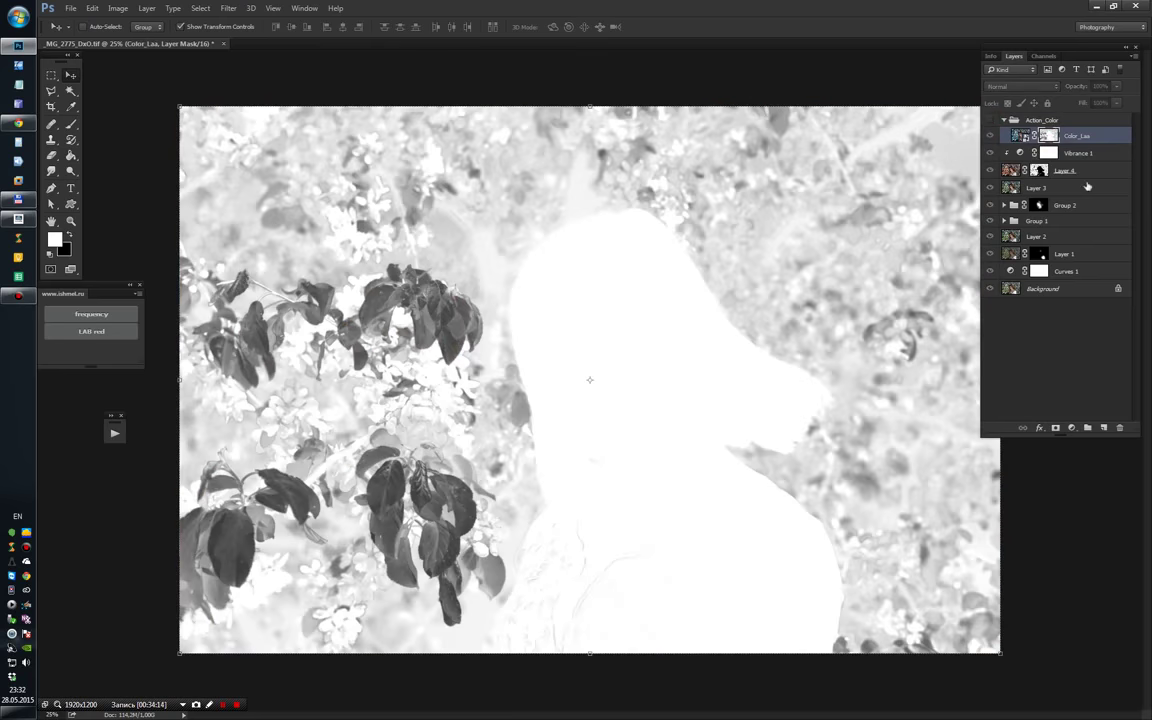
left_click_drag(1048, 135, 1119, 427)
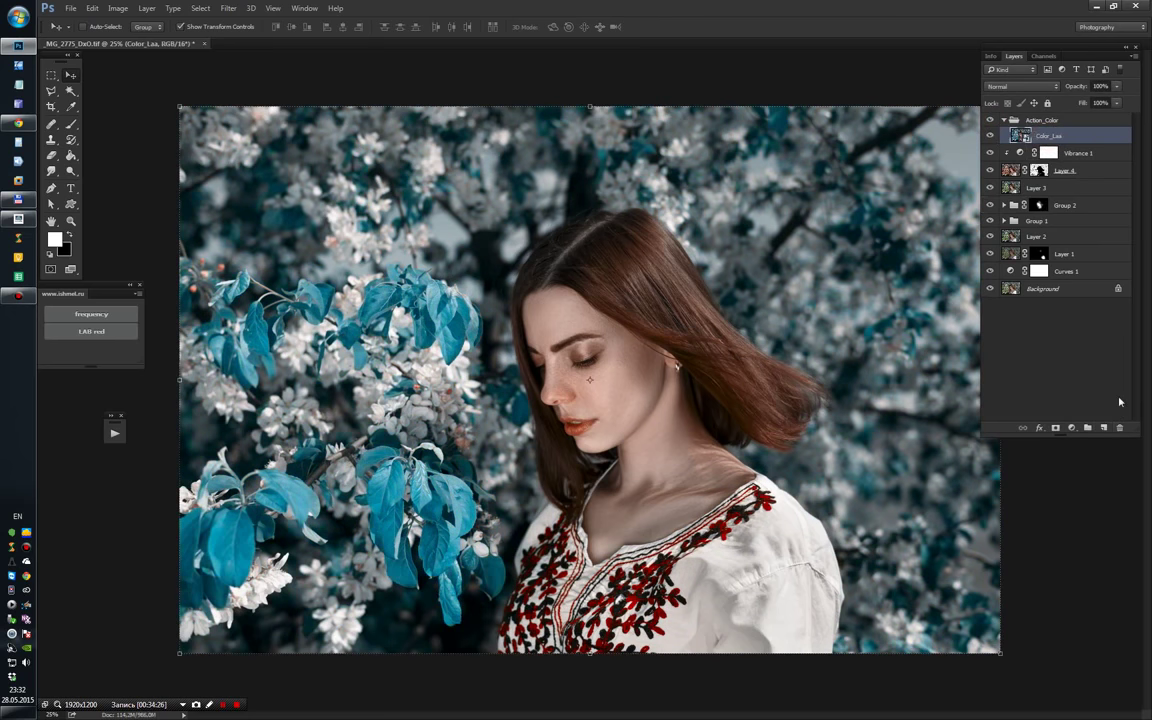
left_click(1044, 56)
left_click(1024, 86)
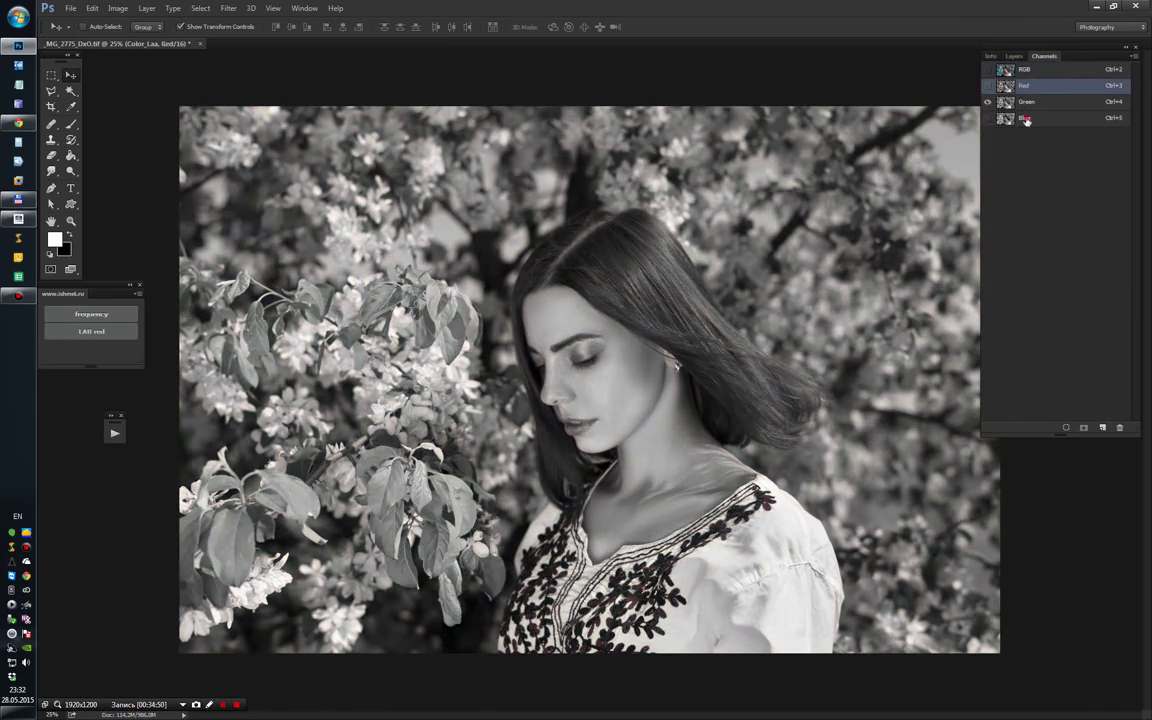
left_click(1024, 69)
left_click(1014, 56)
Step: Compare the Action_Color group on and off, then give Color_Laa a black mask
left_click(1050, 120)
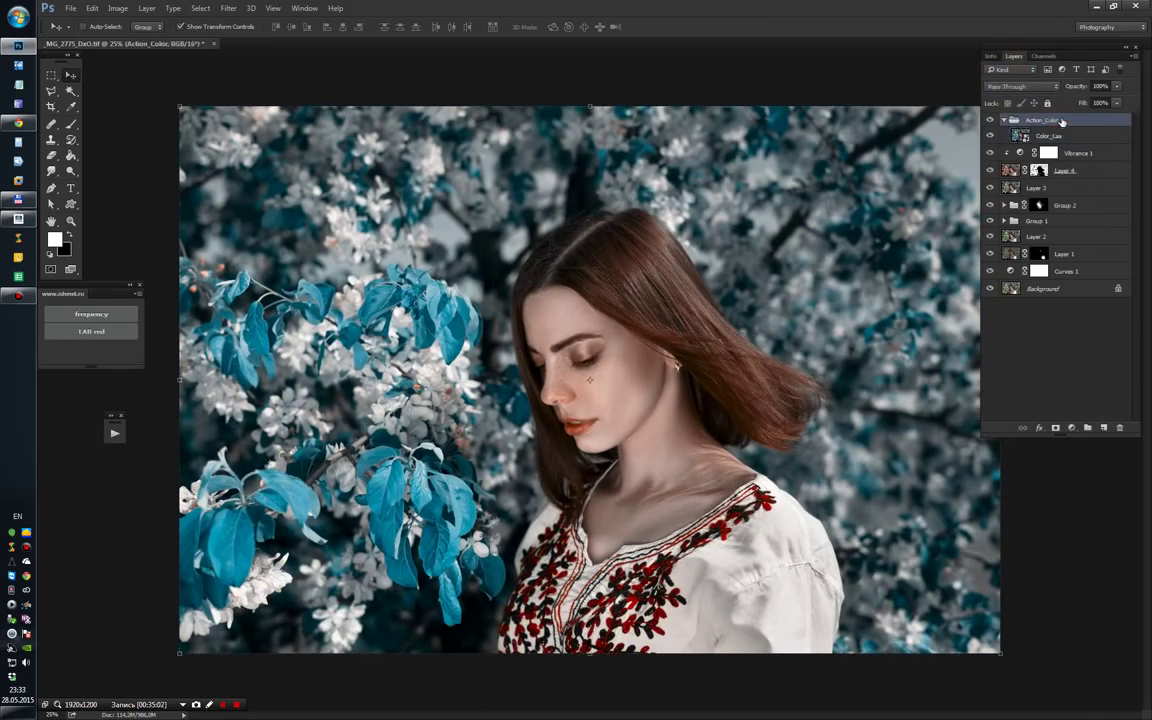
left_click(990, 136)
left_click(990, 136)
left_click(1048, 136)
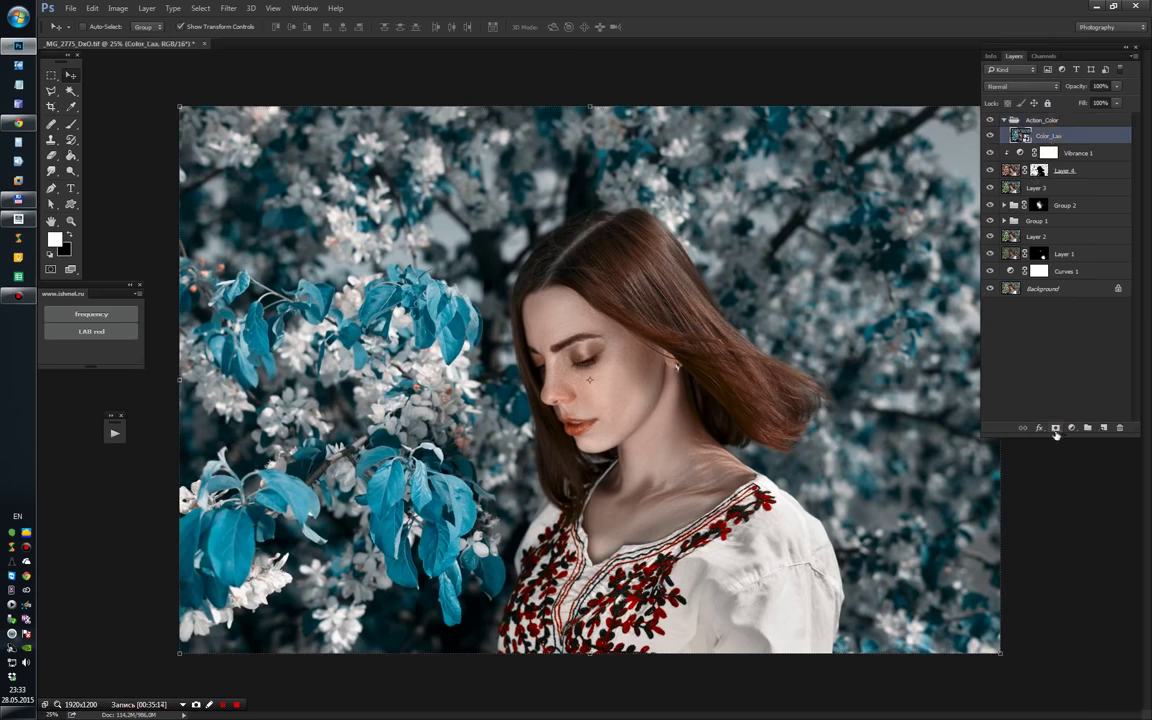
left_click(1055, 428, "alt")
Step: Set a 700 px brush with black paint on Layer 4's mask
key("b")
key("bracketright")
key("bracketright")
key("bracketright")
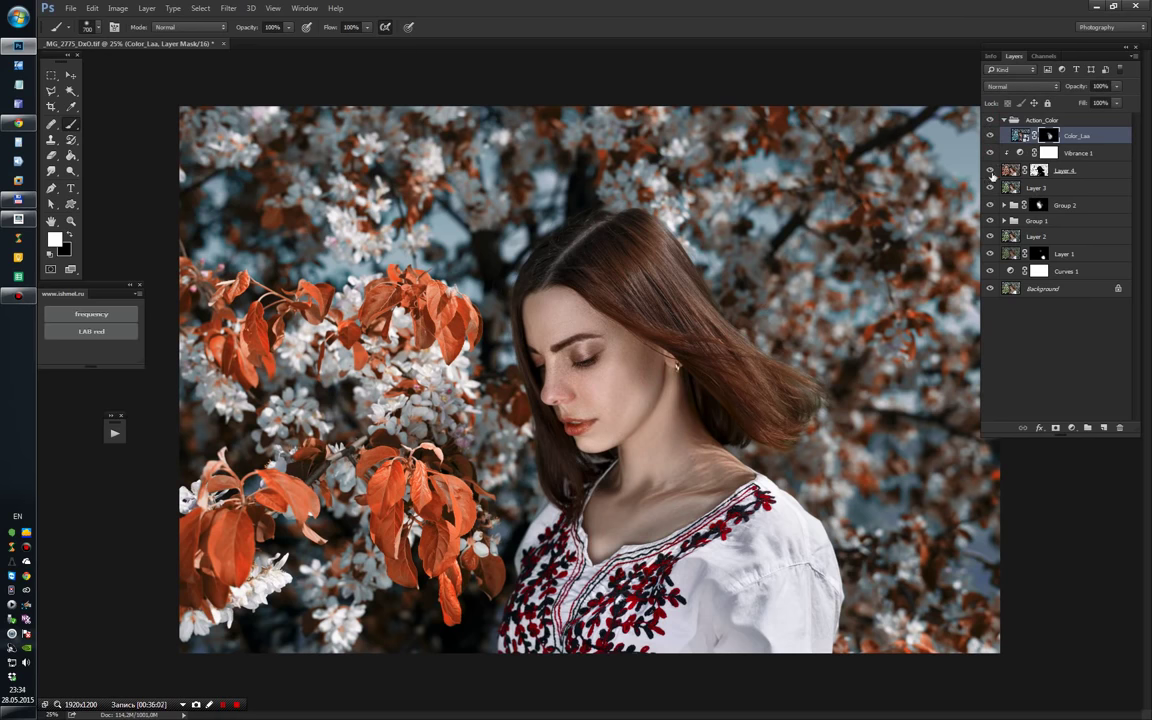
left_click(1039, 170)
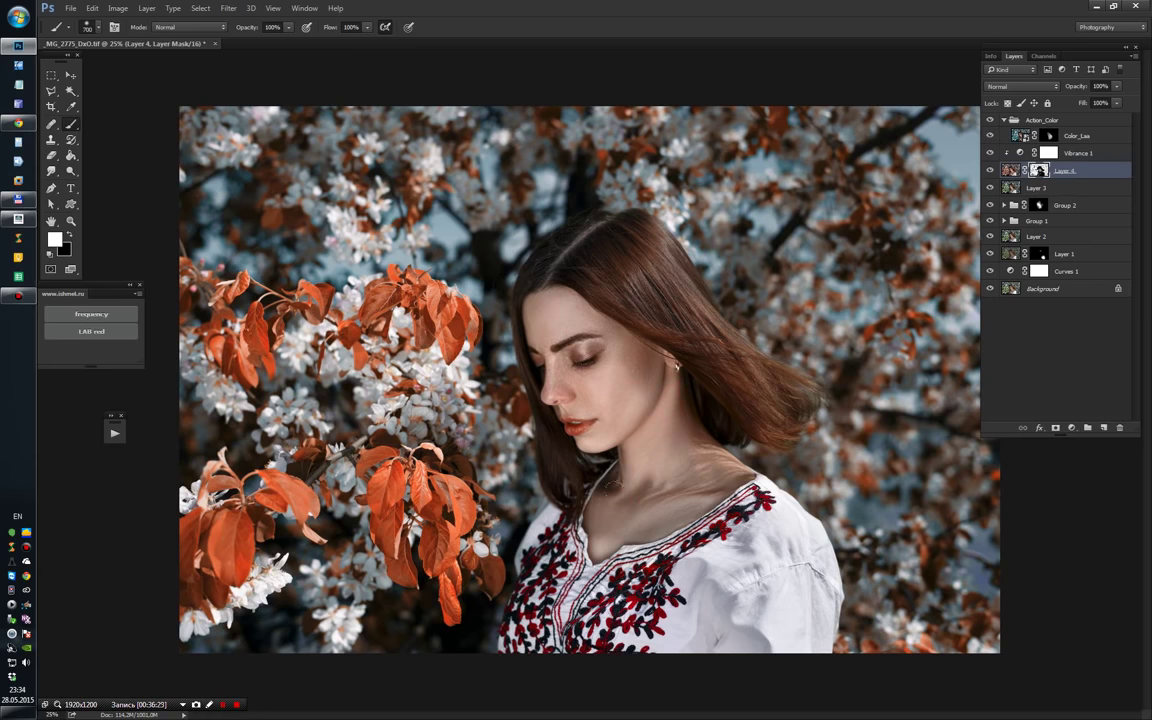
left_click(990, 170)
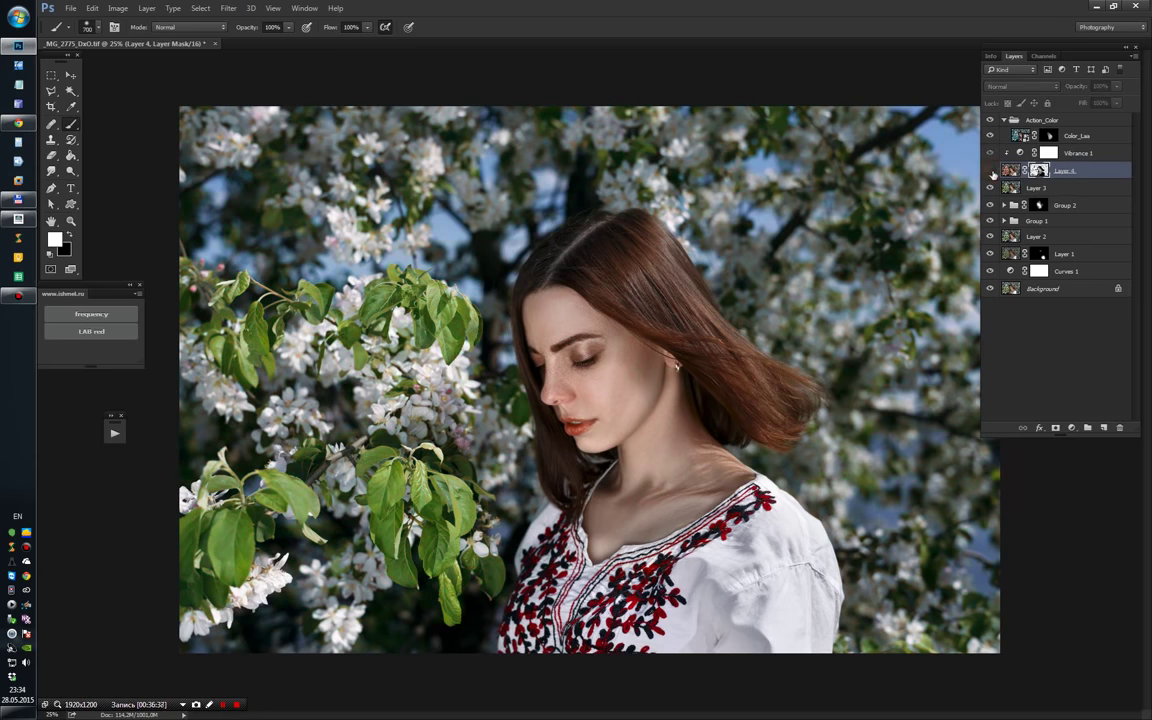
left_click(990, 170)
key("x")
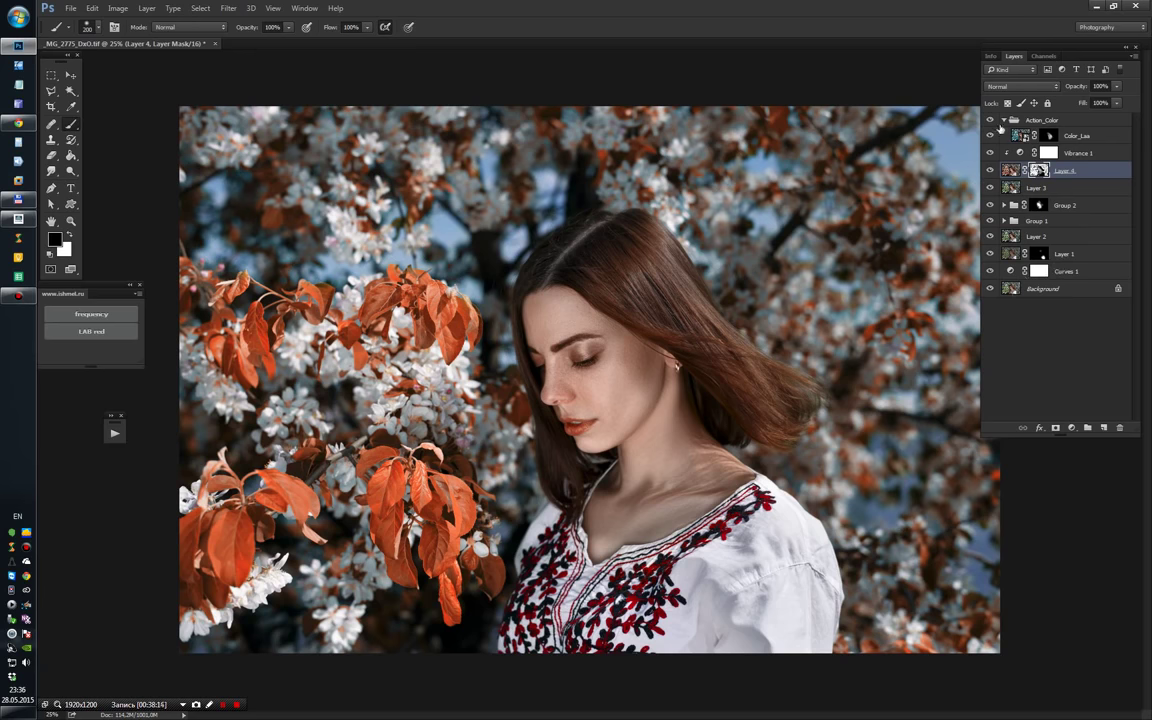
Step: Stamp visible layers into Layer 5, check its Green channel, and duplicate it as Layer 6
key("ctrl+shift+alt+e")
left_click(1044, 56)
left_click(1007, 103)
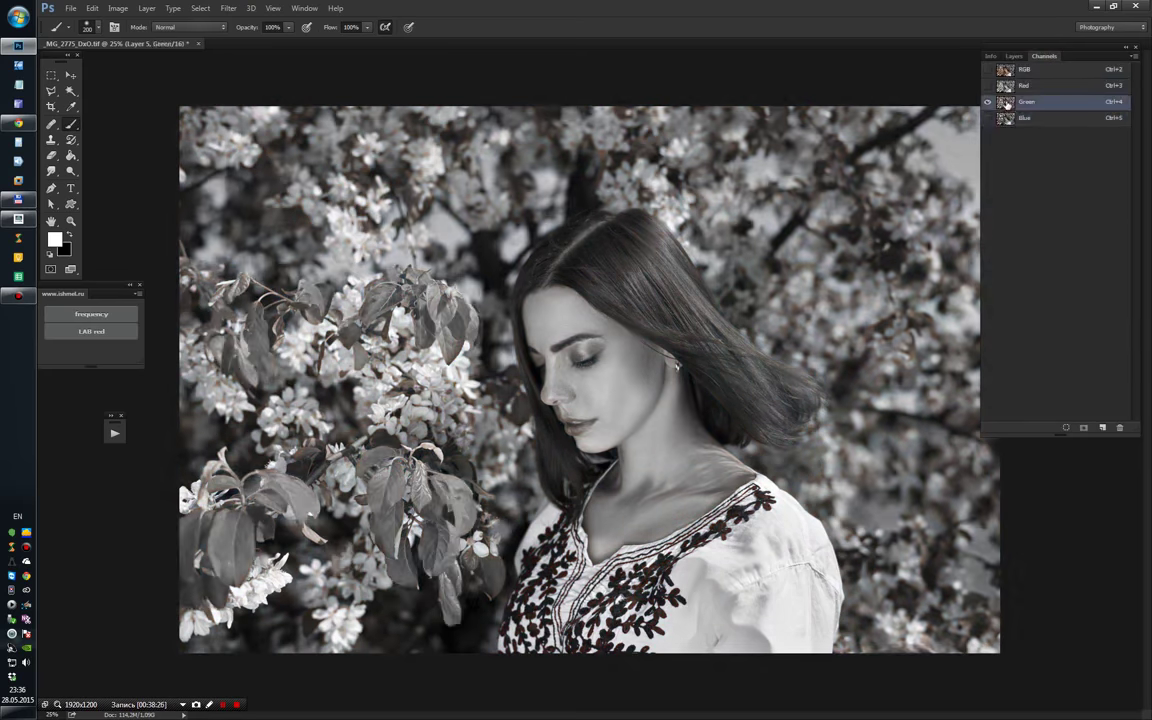
left_click(1007, 69)
key("ctrl+j")
Step: Apply Image onto Layer 6 using Layer 5's Blue channel as source
left_click(118, 8)
left_click(140, 149)
left_click(280, 357)
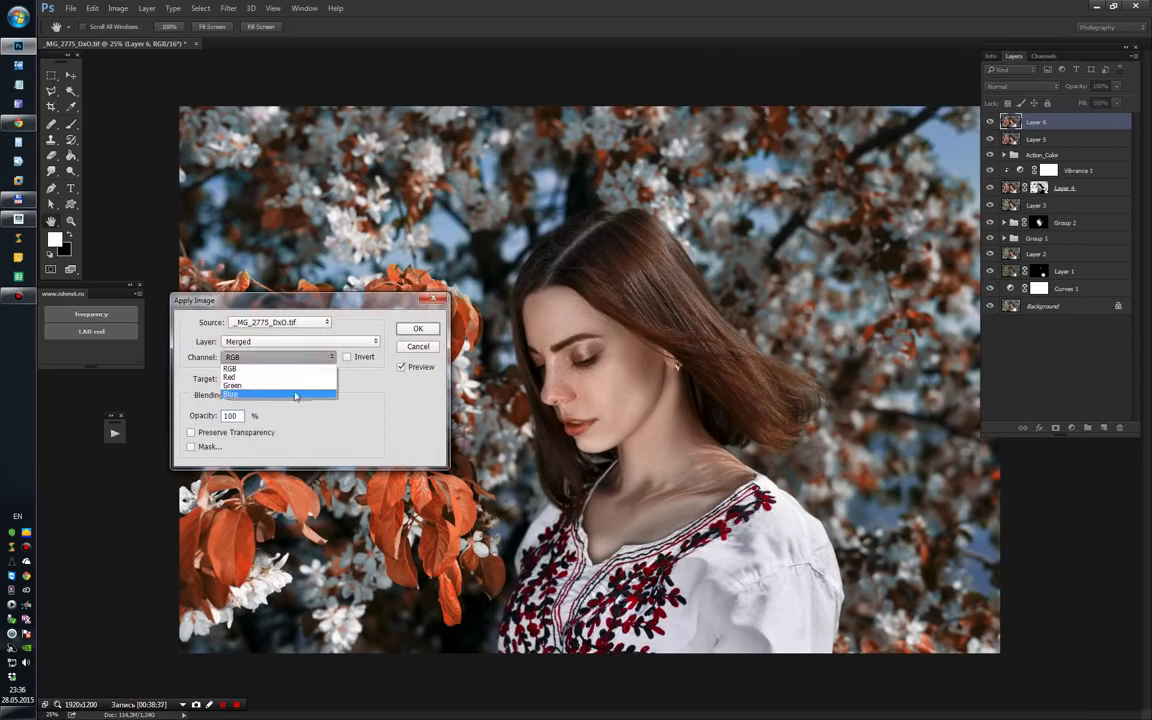
left_click(295, 395)
left_click(300, 341)
left_click(285, 378)
left_click(418, 328)
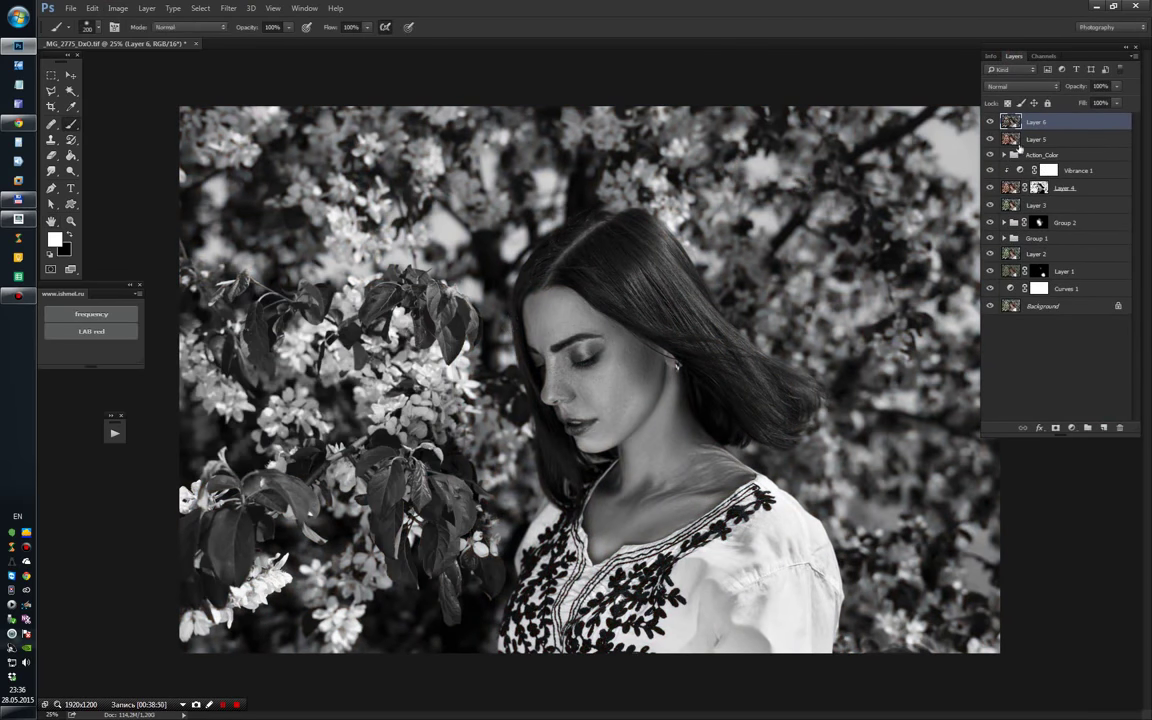
Step: Blend Layer 6 as Luminosity at 55% opacity and copy Layer 4's mask onto it
left_click(1020, 86)
left_click(1010, 302)
left_click_drag(1116, 86, 1091, 103)
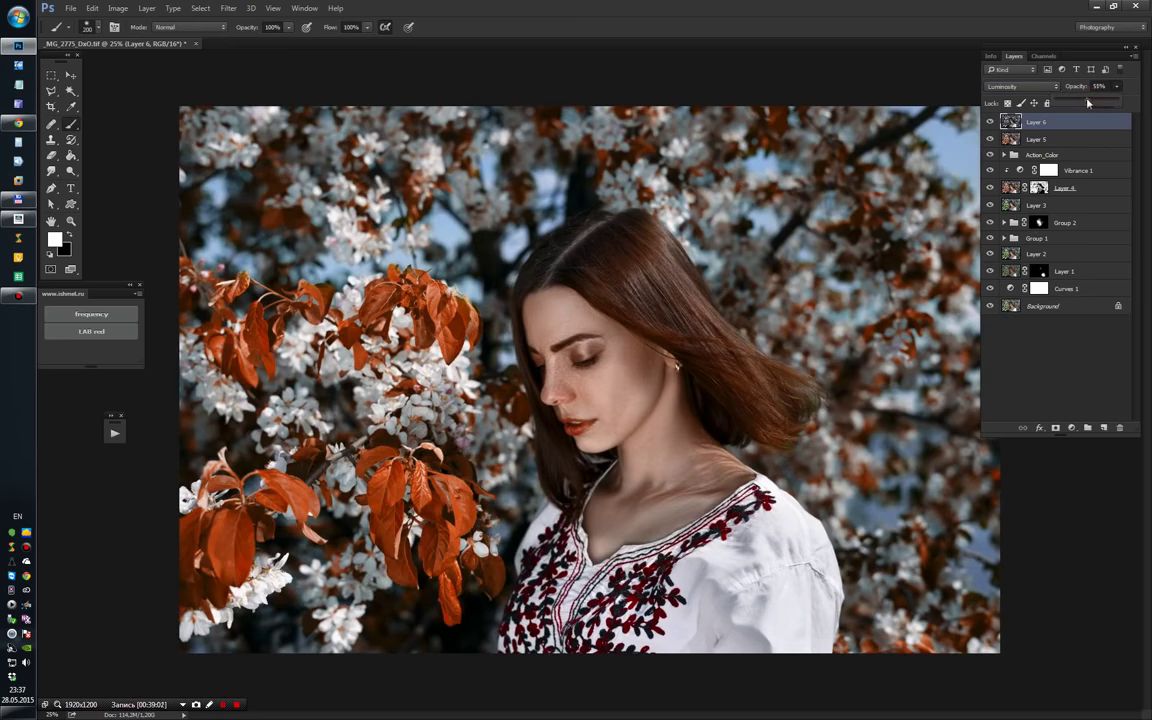
left_click_drag(1040, 188, 1044, 124)
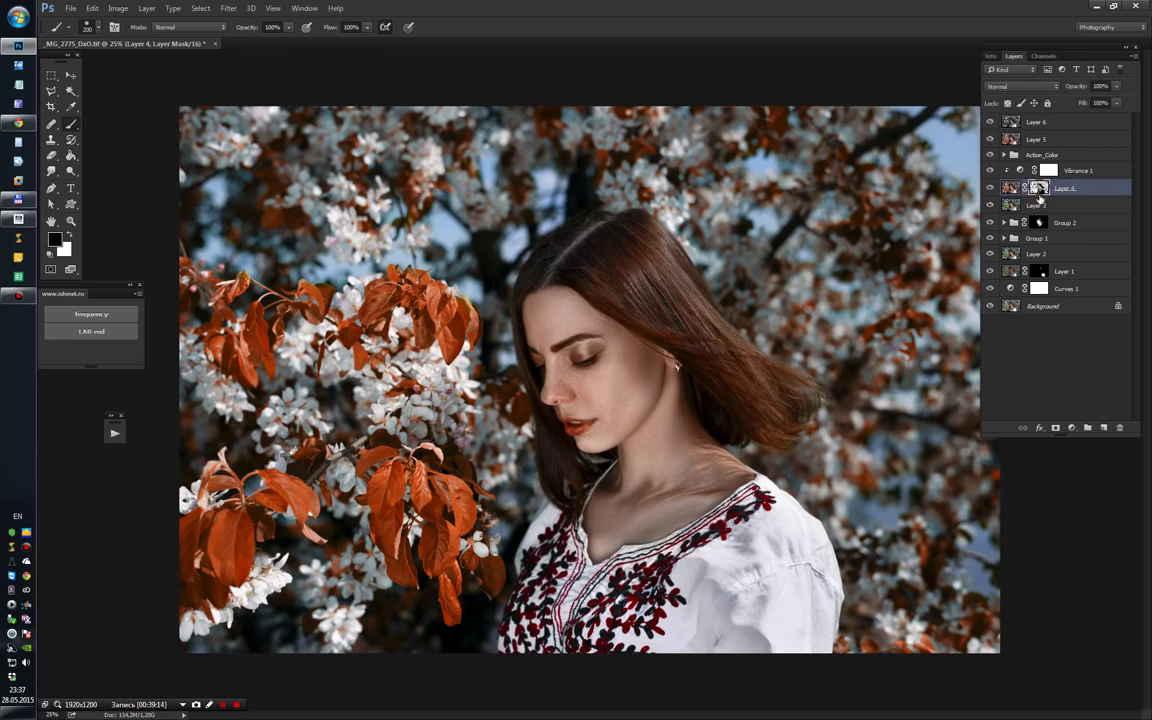
Step: On Layer 6's mask, paint white over the dark background blotches around the head and shoulder
left_click(1040, 122, "alt")
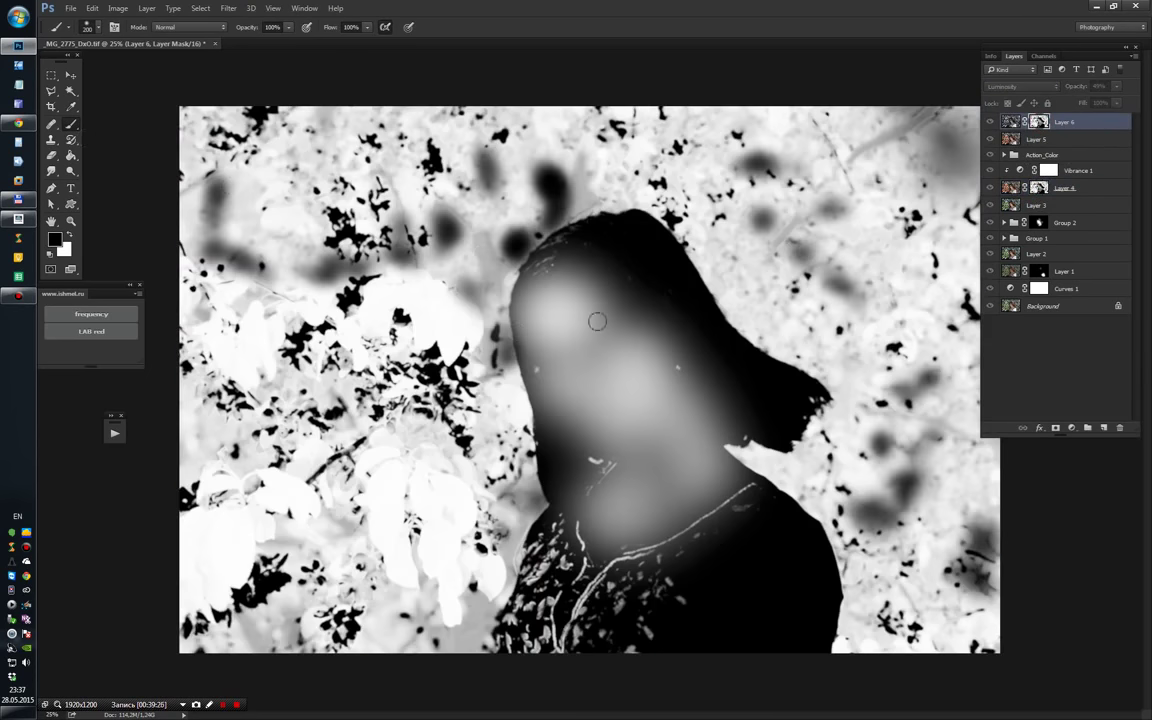
mouse_move(537, 289)
left_mouse_down()
mouse_move(559, 452)
mouse_move(610, 440)
left_mouse_up()
key("x")
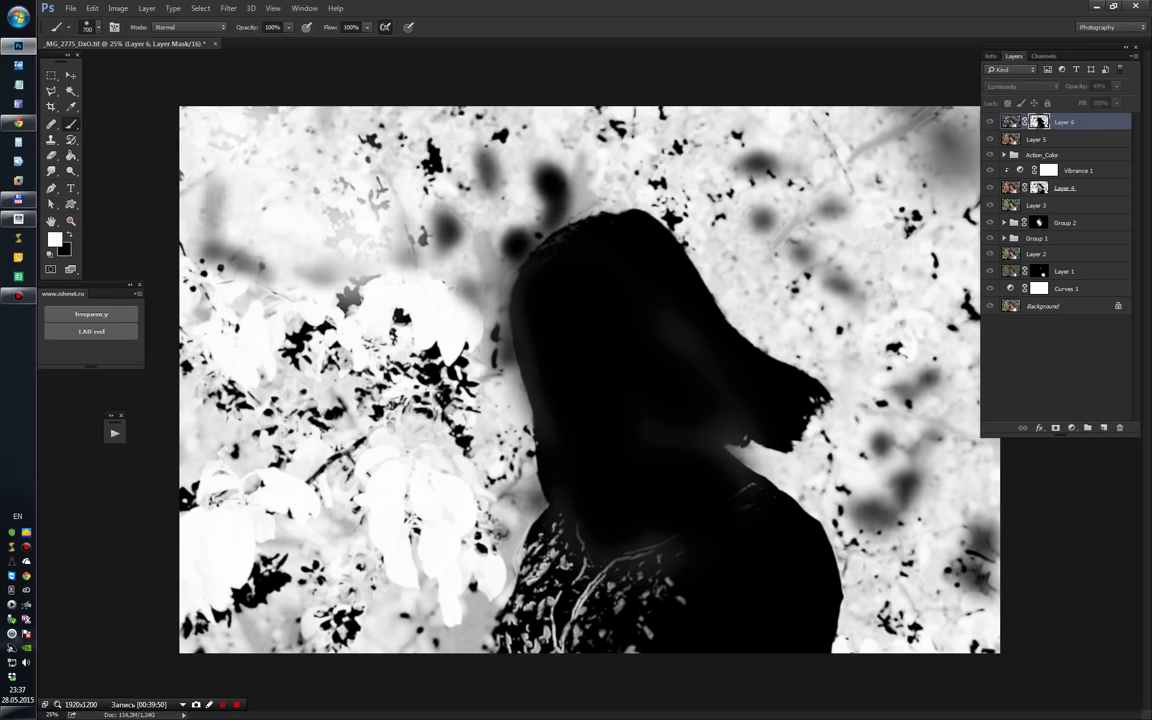
left_click_drag(215, 130, 362, 286)
left_click_drag(440, 230, 400, 130)
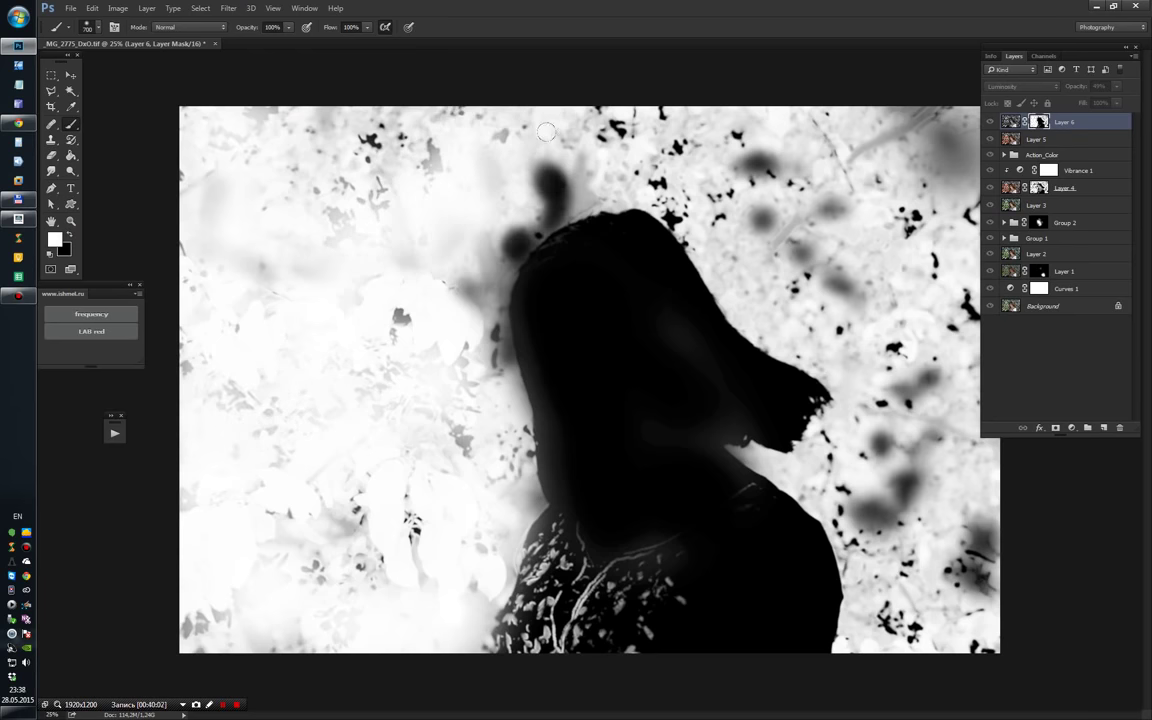
left_click_drag(490, 115, 590, 115)
left_click_drag(545, 170, 470, 225)
left_click_drag(340, 120, 380, 260)
left_click_drag(330, 200, 200, 120)
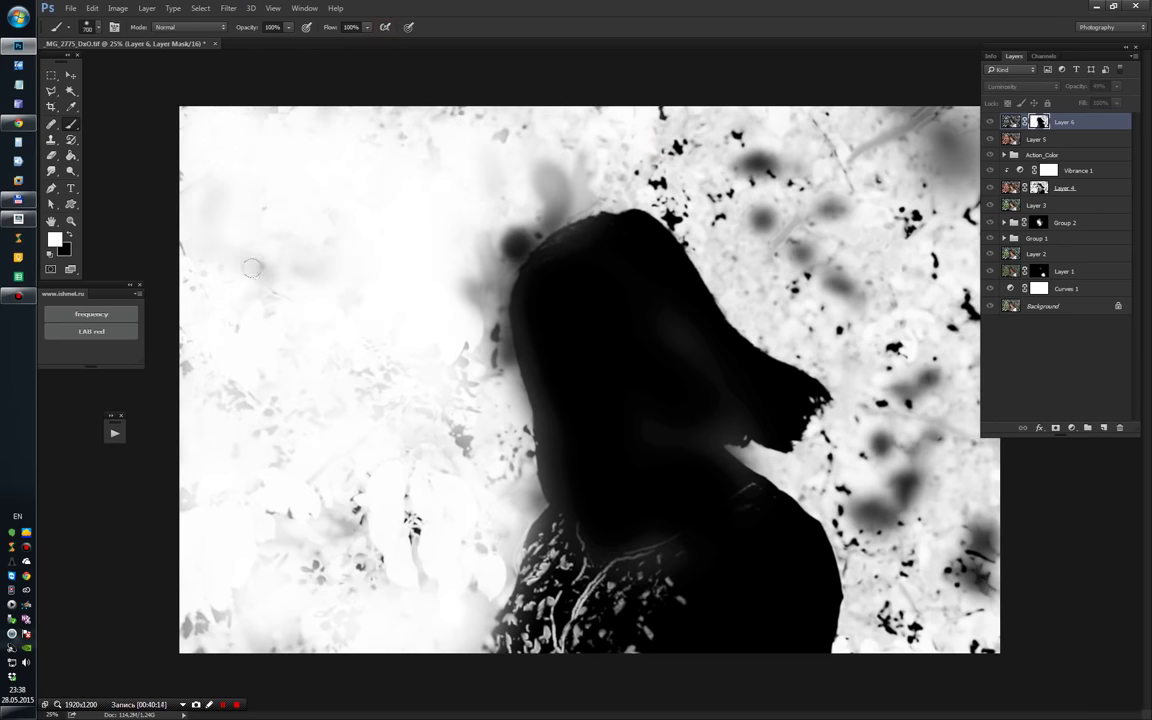
left_click_drag(230, 240, 250, 410)
left_click_drag(300, 440, 370, 520)
mouse_move(500, 180)
left_mouse_down()
mouse_move(480, 388)
mouse_move(430, 260)
left_mouse_up()
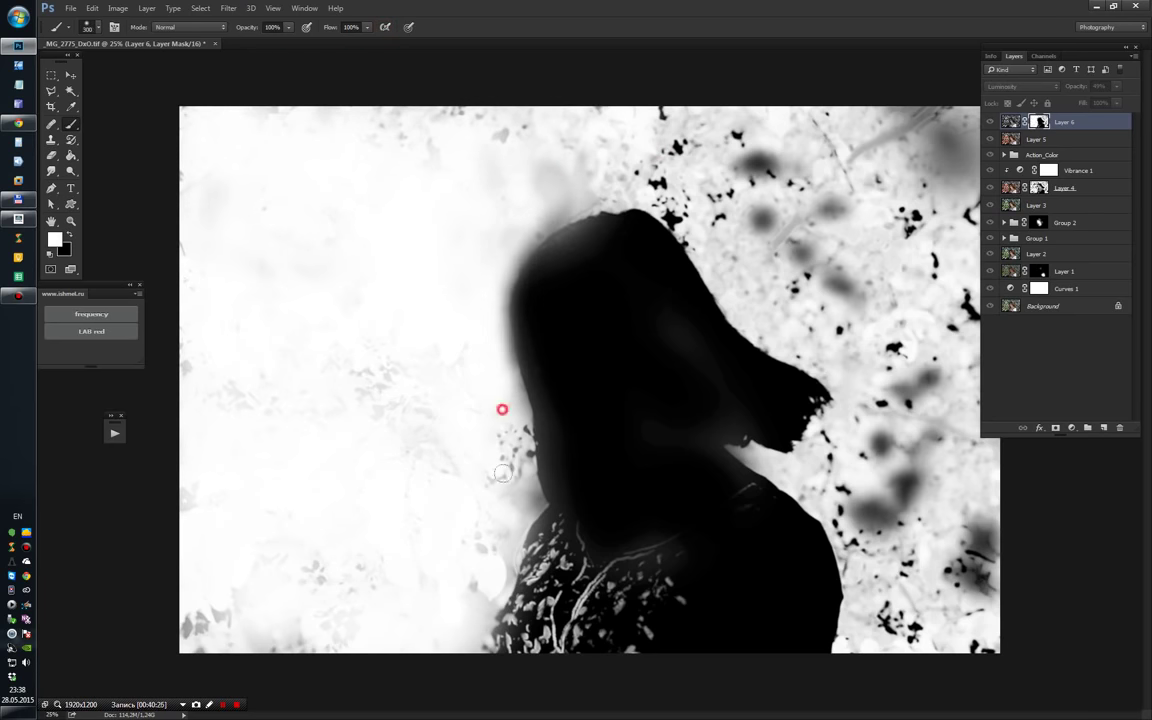
left_click_drag(470, 370, 460, 560)
mouse_move(720, 380)
left_mouse_down()
mouse_move(905, 571)
mouse_move(545, 130)
mouse_move(735, 244)
mouse_move(907, 299)
mouse_move(949, 491)
mouse_move(864, 216)
left_mouse_up()
Step: Hide the effect on the hair right of the face with a smaller black brush, then stamp visible layers
left_click(1038, 126)
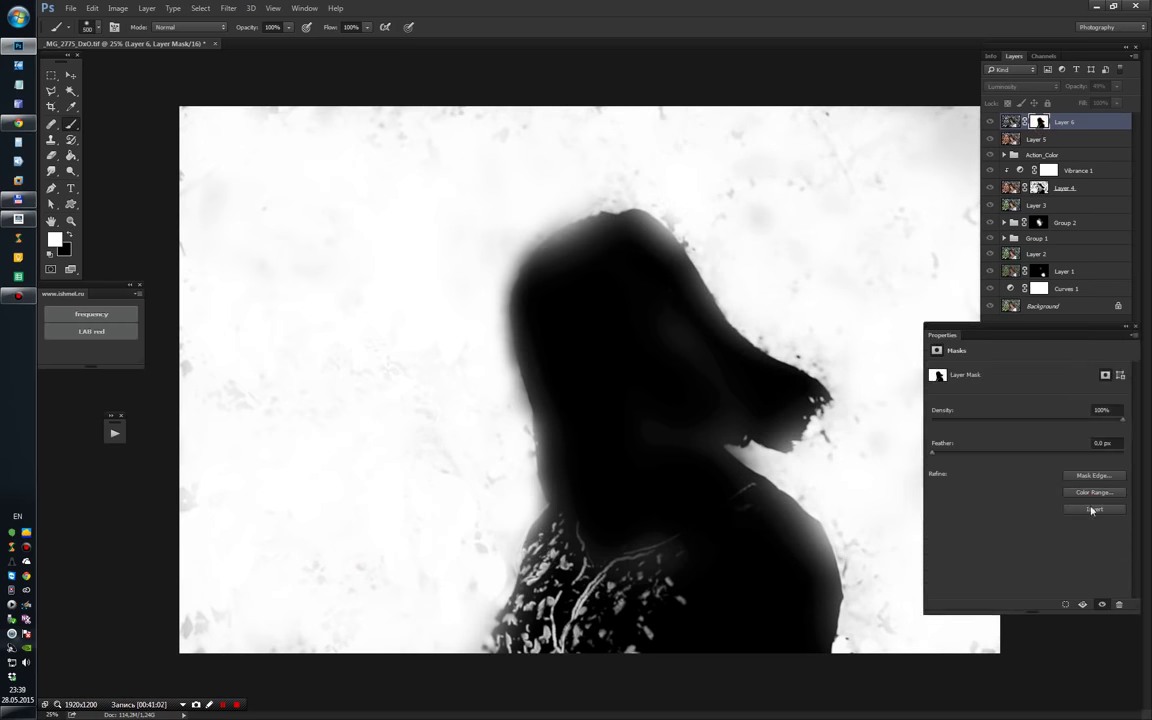
key("x")
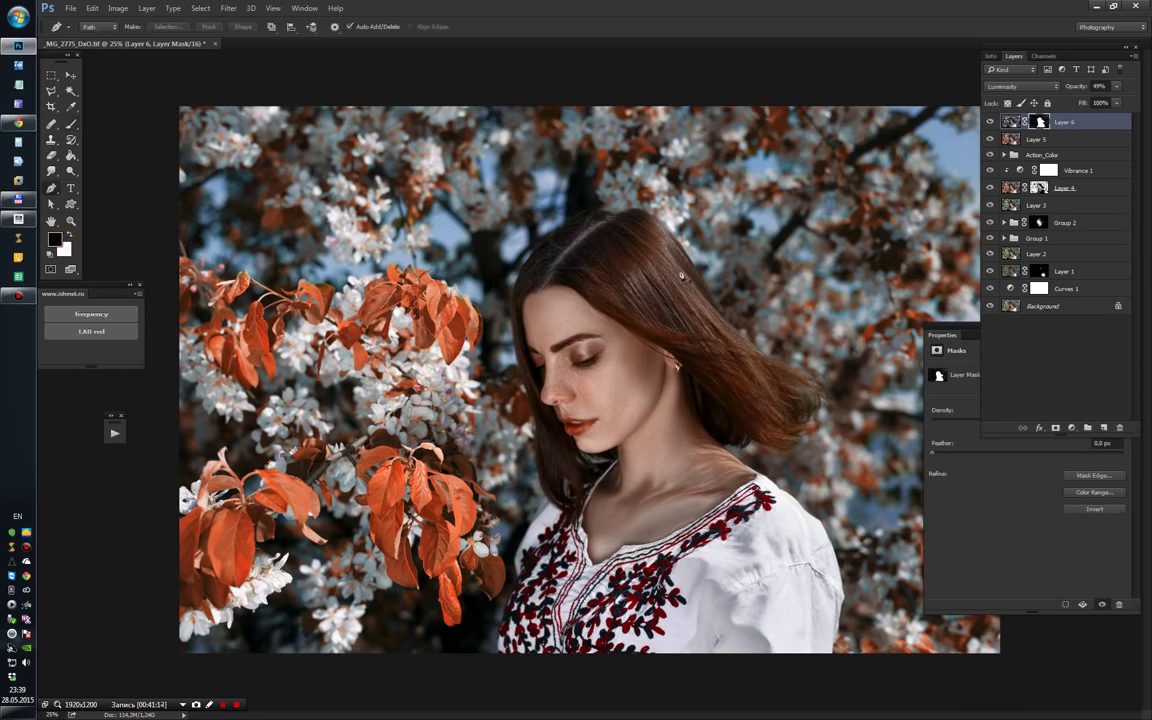
key("bracketleft")
key("bracketleft")
key("bracketleft")
left_click_drag(648, 306, 730, 362)
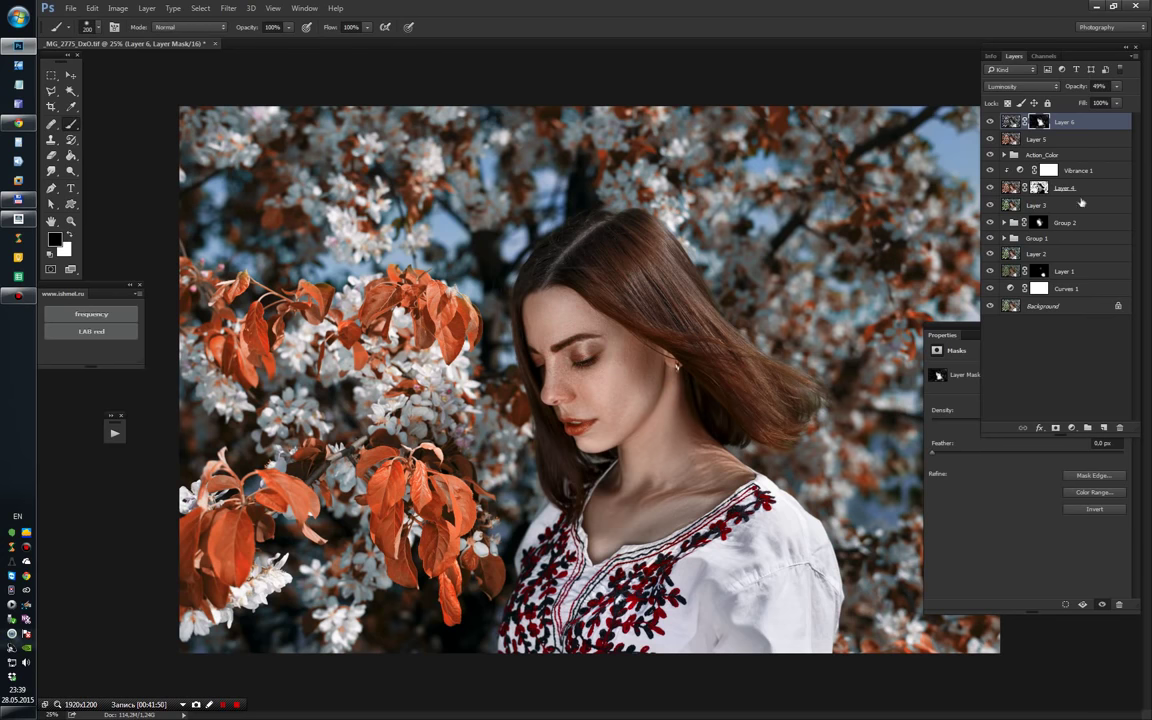
key("ctrl+shift+alt+e")
Step: Apply Layer 5's Green channel onto Layer 7 and blend it in Soft Light
left_click(118, 8)
left_click(190, 188)
left_click(331, 357)
left_click(300, 372)
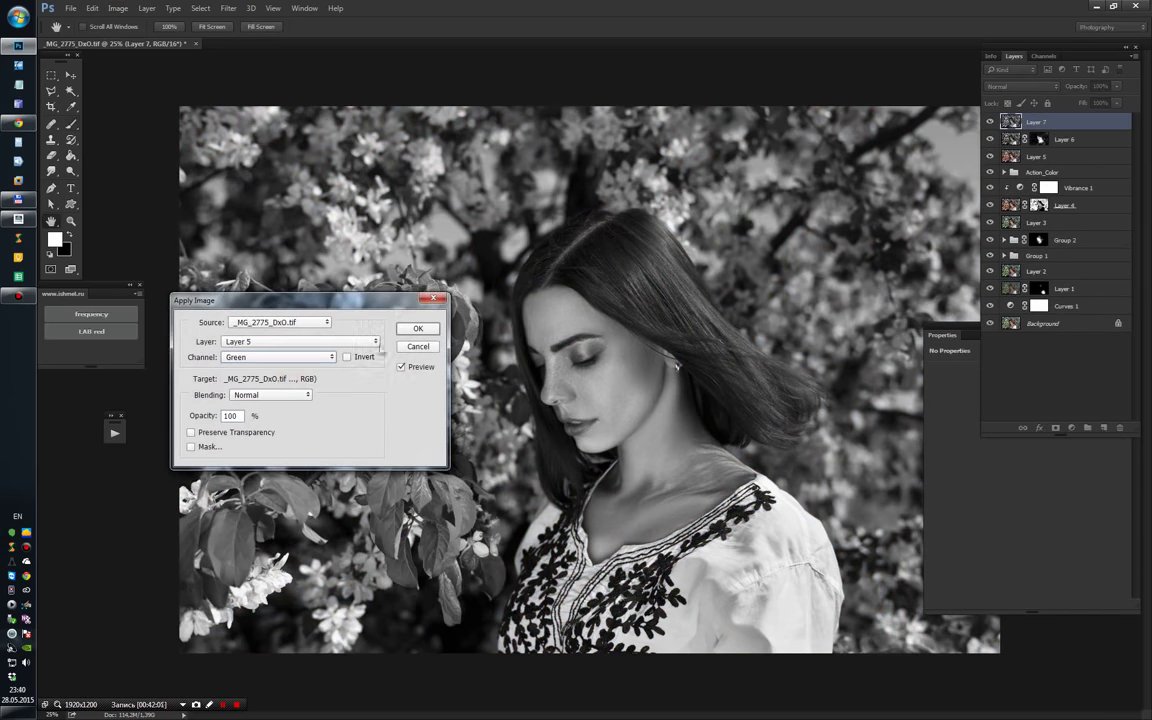
key("Return")
left_click(1020, 86)
left_click(1005, 213)
Step: Add a Curves contrast adjustment clipped to Layer 7
left_click(1072, 427)
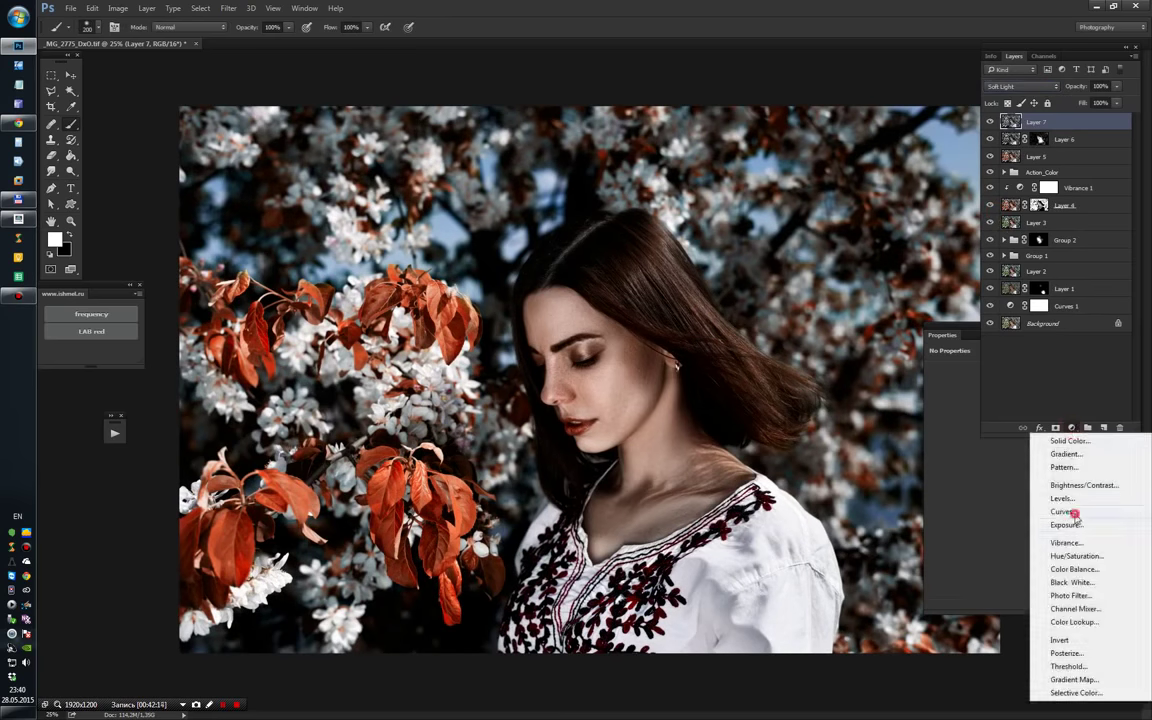
left_click(1062, 512)
left_click_drag(721, 557, 721, 482)
left_click(780, 485)
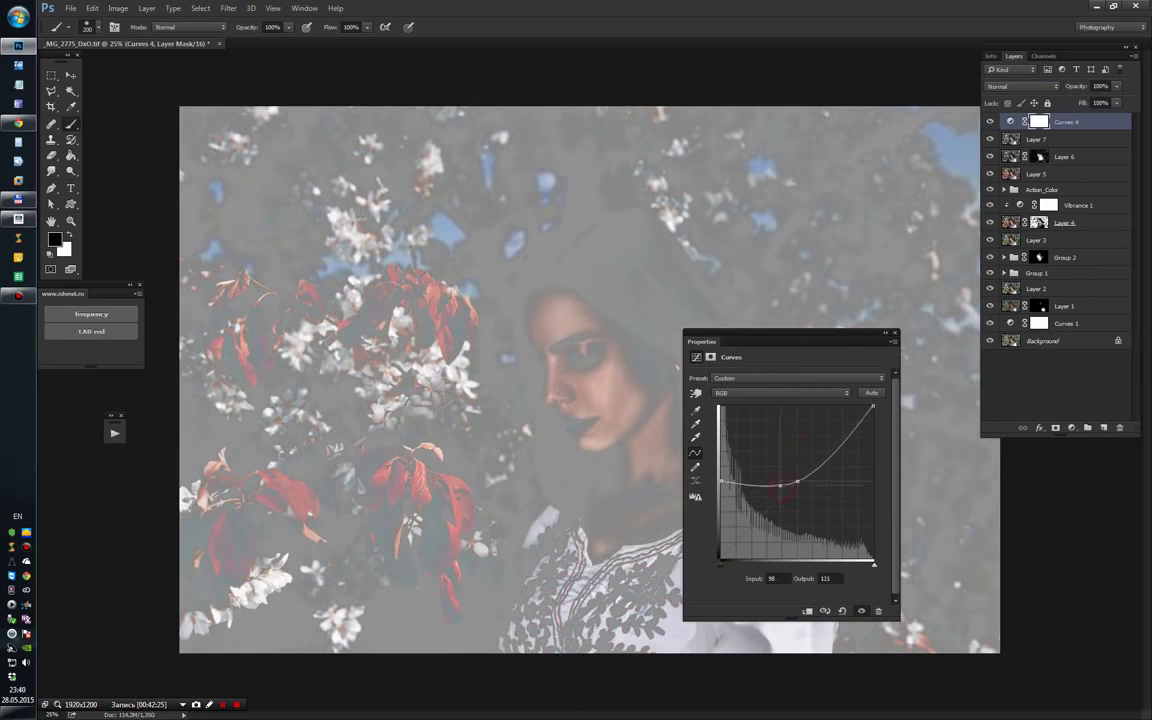
left_click(809, 472)
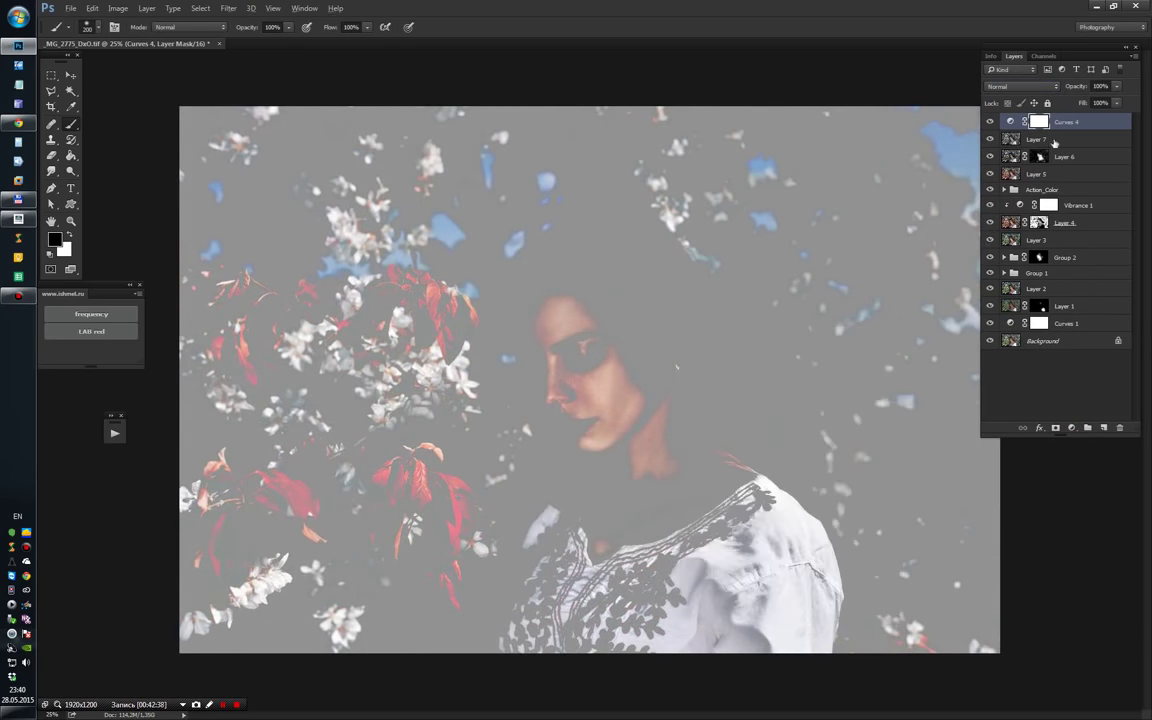
left_click(991, 132, "alt")
Step: Copy Layer 6's mask onto Layer 7 and group Curves 4, Layer 7 and Layer 6 as Group 3
left_click(1060, 139)
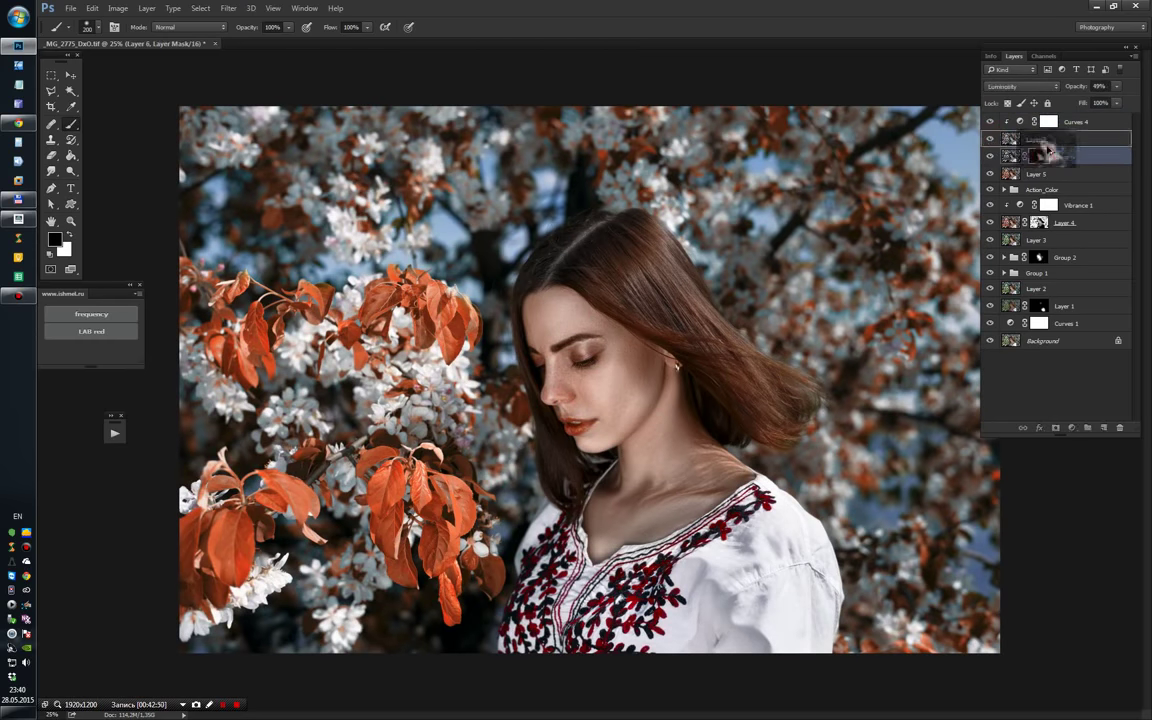
left_click_drag(1040, 156, 1040, 139)
left_click(1095, 157, "shift")
key("ctrl+g")
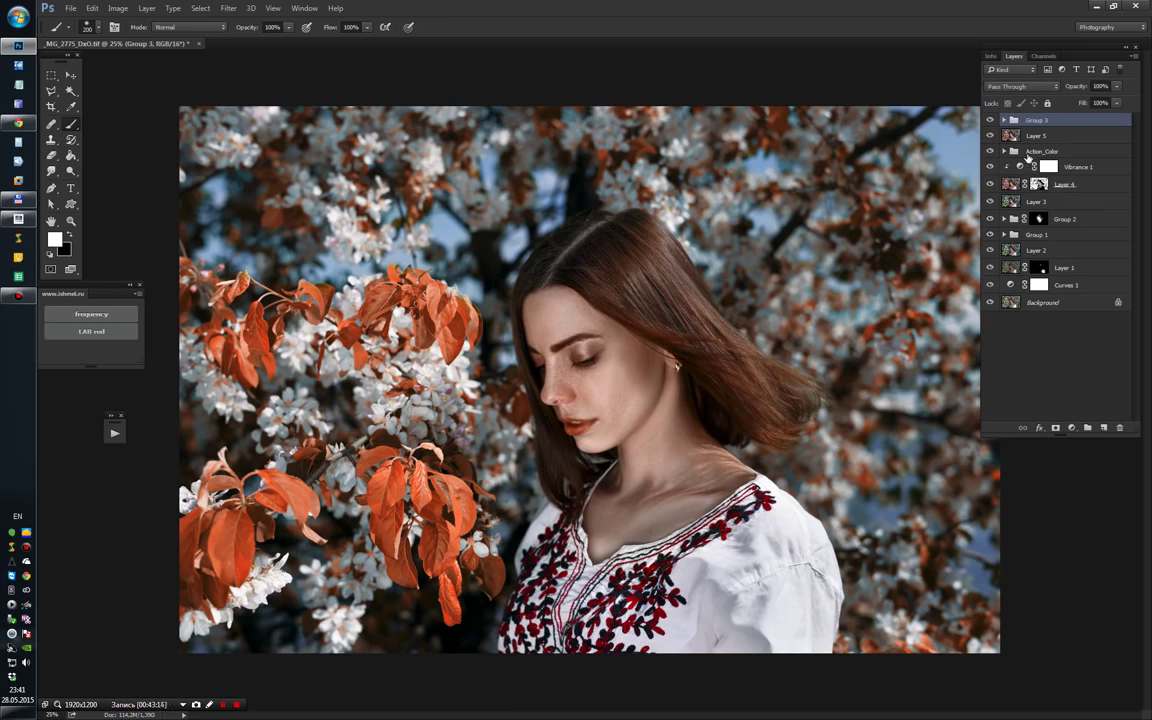
Step: Stamp visible into Layer 8, duplicate it, and Gaussian-blur the copy in Difference mode
key("ctrl+alt+shift+e")
key("ctrl+j")
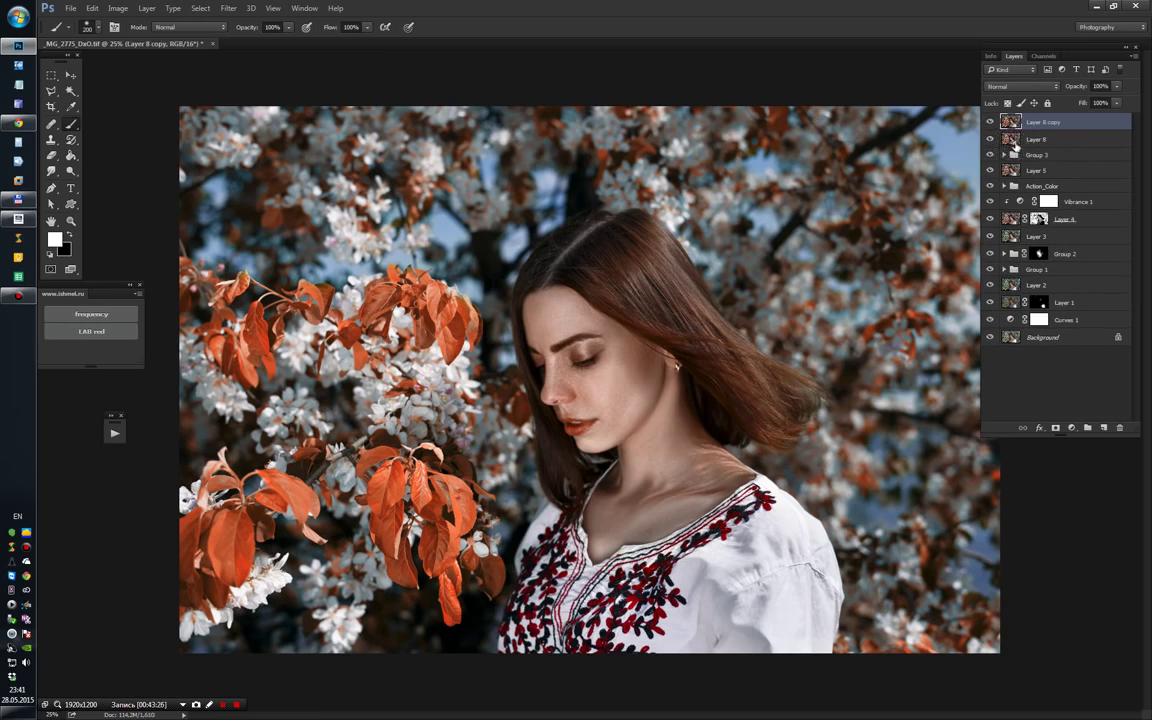
key("ctrl+alt+0")
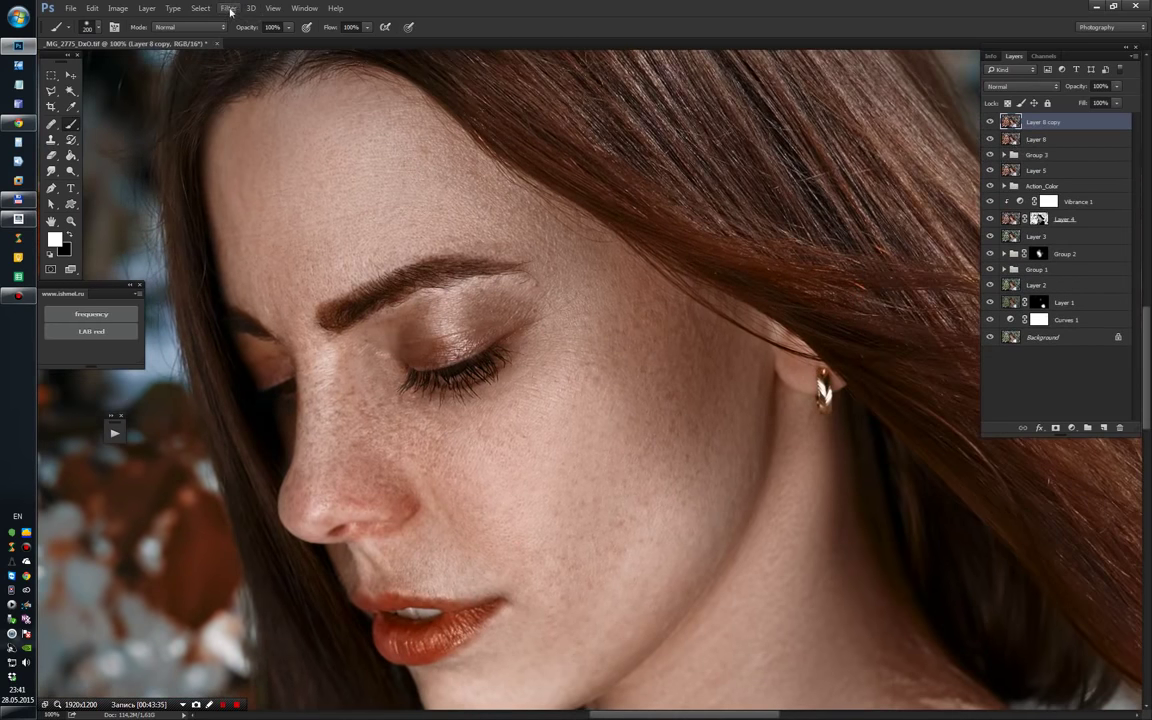
left_click(229, 8)
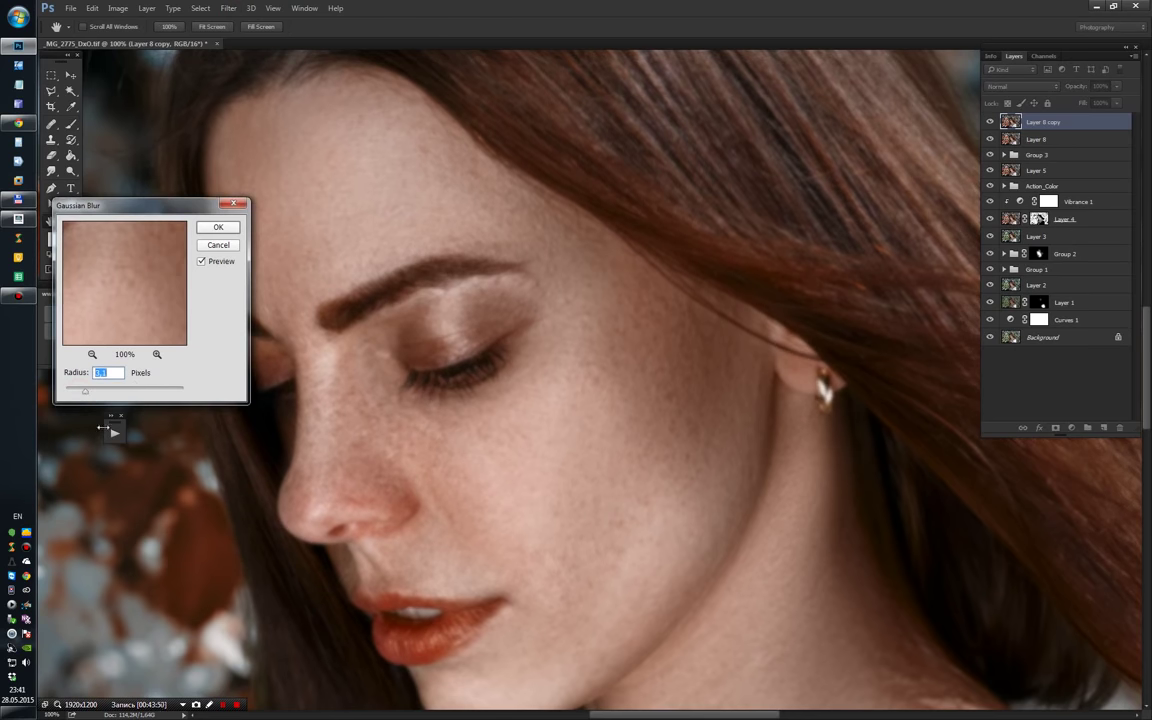
key("Return")
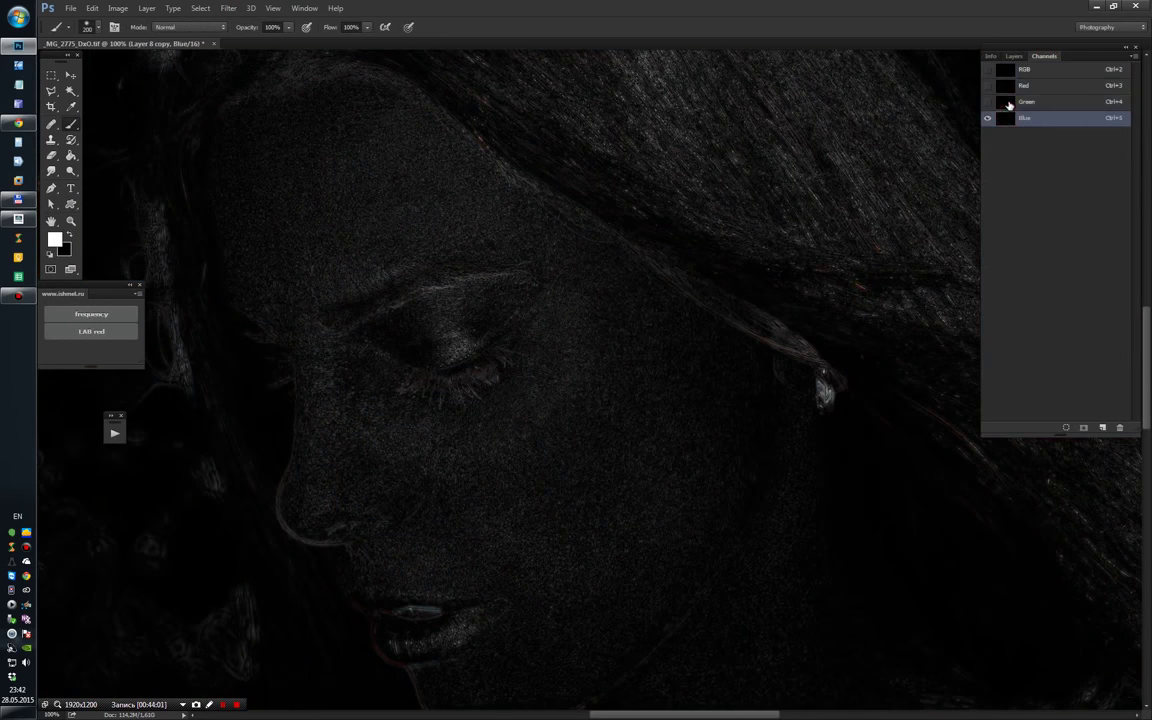
Step: Duplicate the Red channel, brighten it with a curve at white point 50, and load it as a selection
left_click(1020, 86)
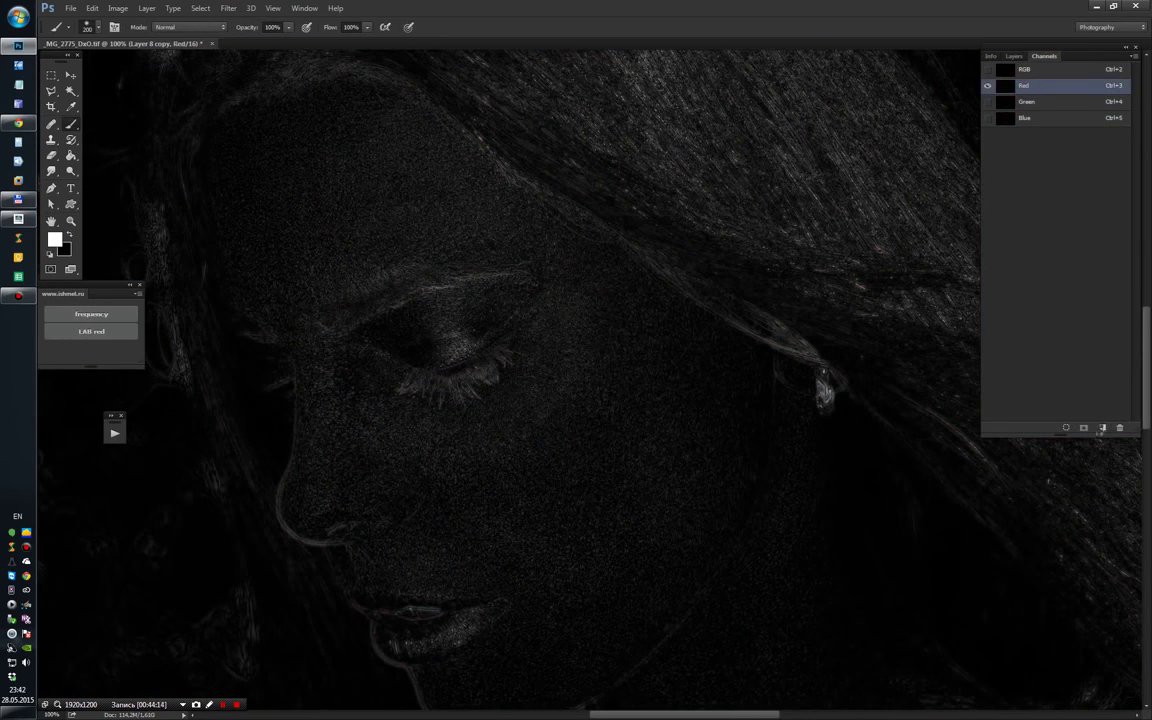
left_click(118, 8)
left_click(280, 52)
left_click_drag(846, 236, 723, 236)
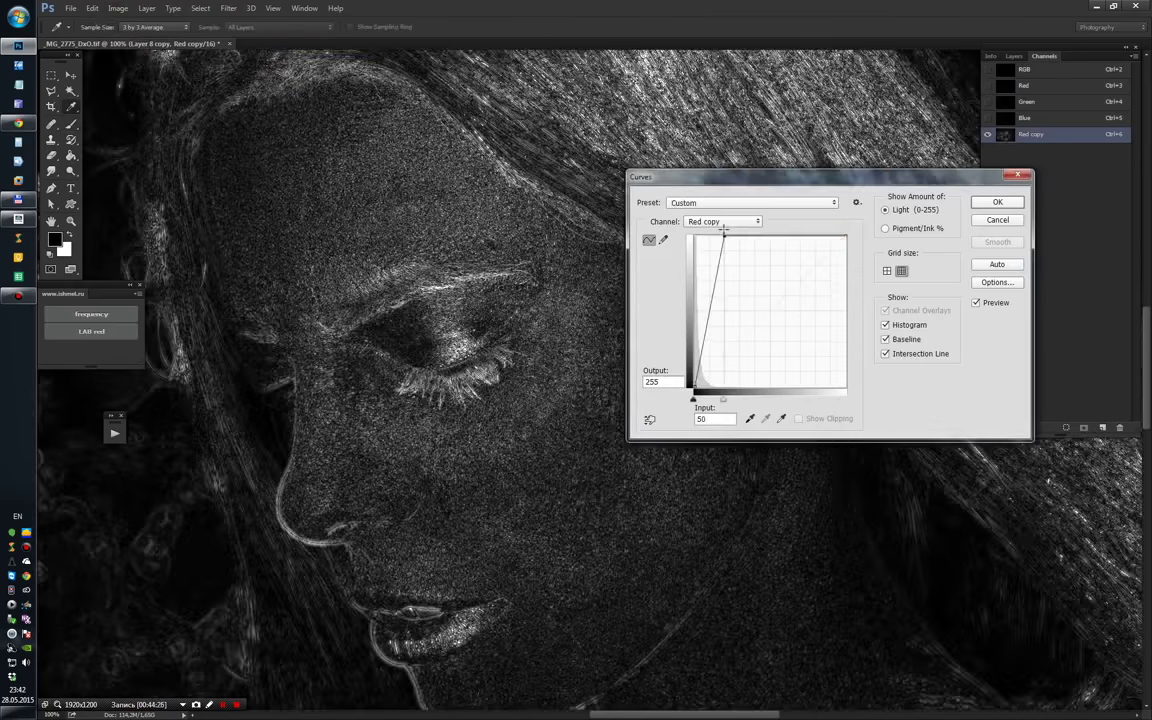
key("Return")
left_click(1004, 134, "ctrl")
left_click(1014, 56)
key("ctrl+2")
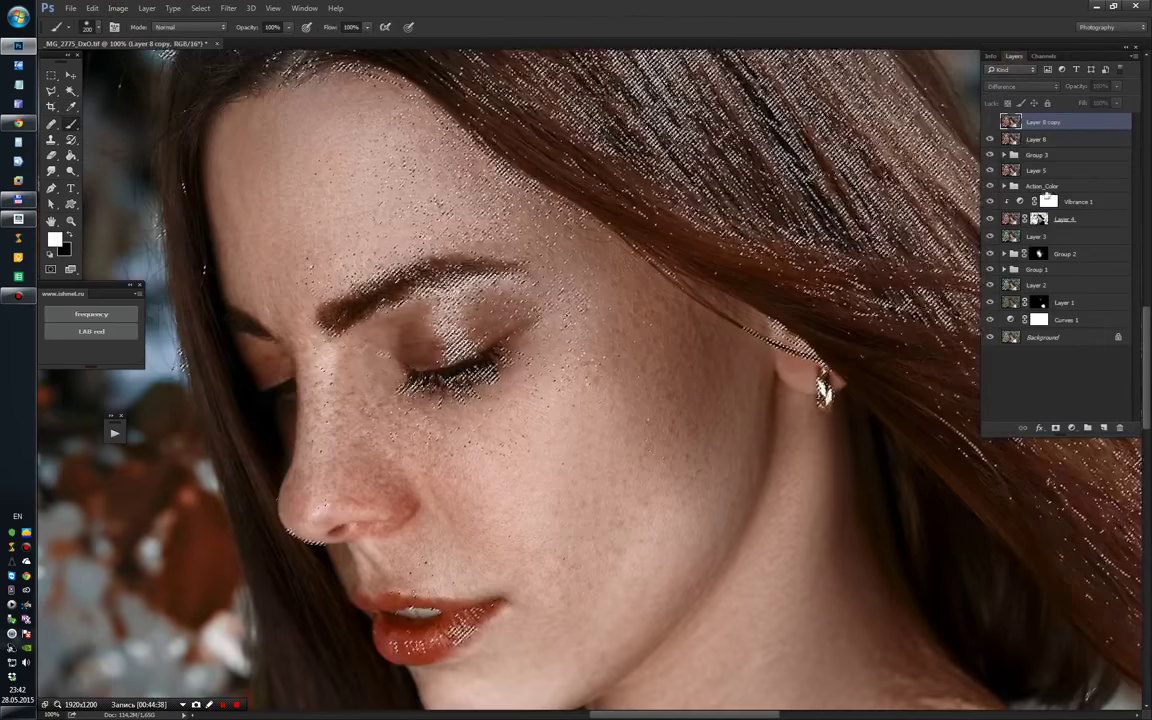
Step: Add a selection-masked Curves 5 layer, lifting the midpoint and black point slightly
left_click(1071, 427)
left_click(1050, 508)
left_click(712, 348)
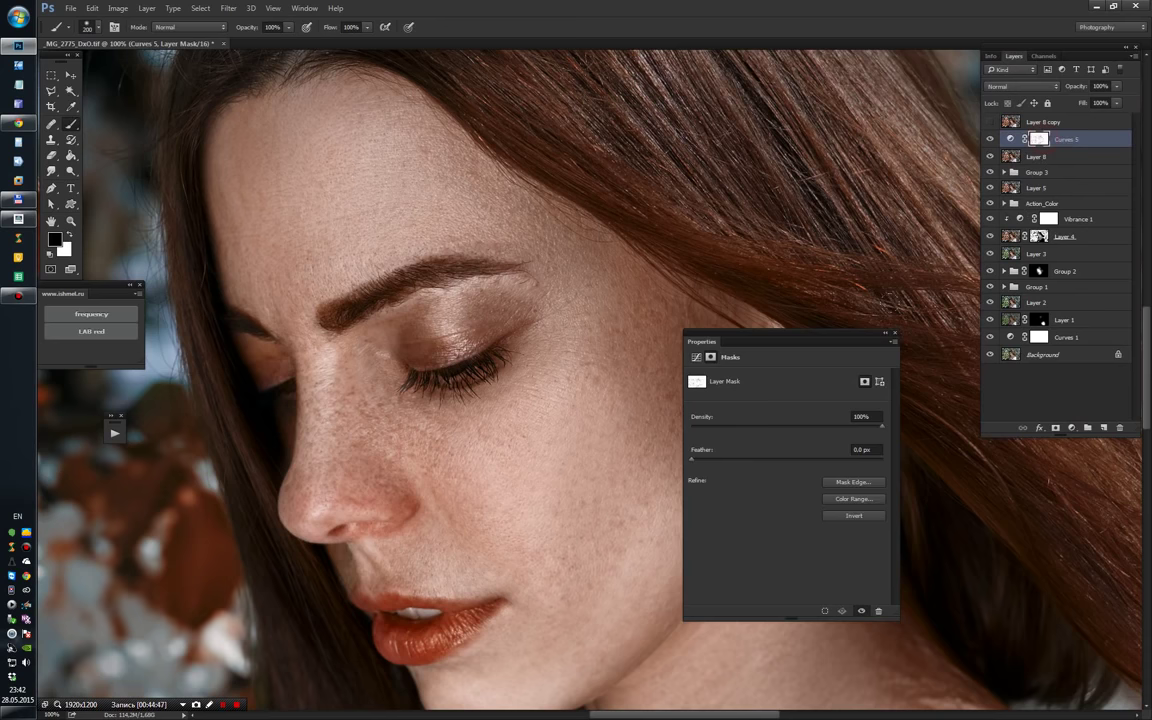
left_click(1010, 139)
left_click_drag(797, 482, 790, 480)
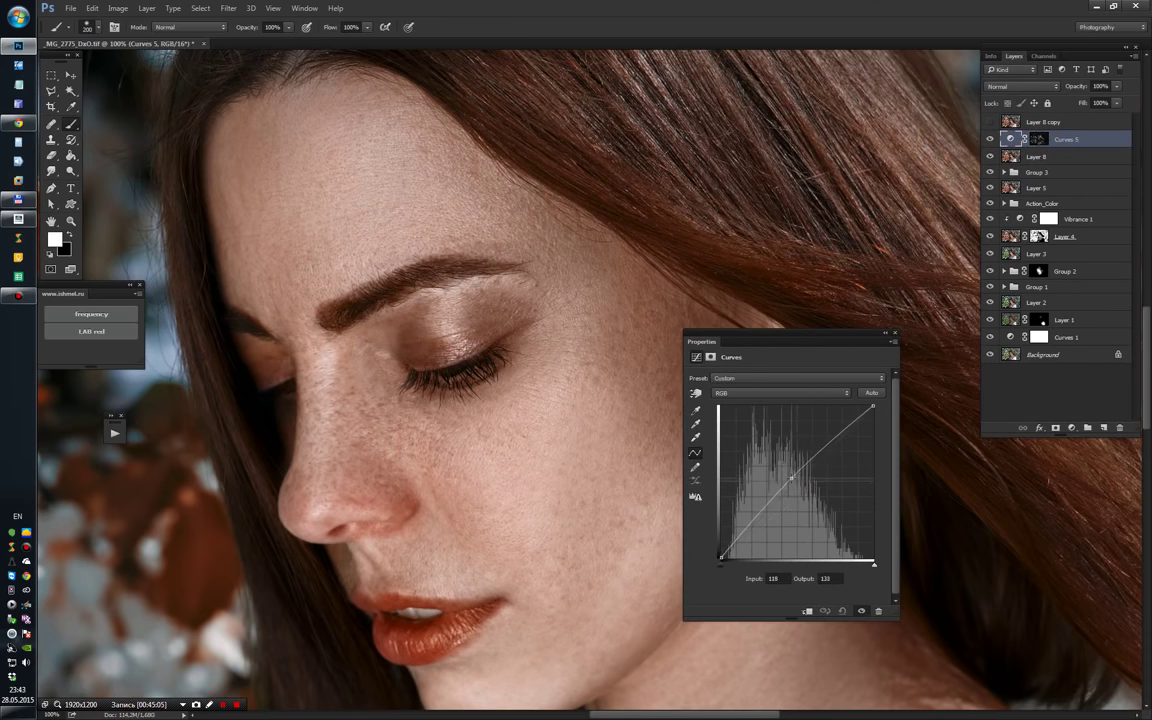
left_click(1010, 139)
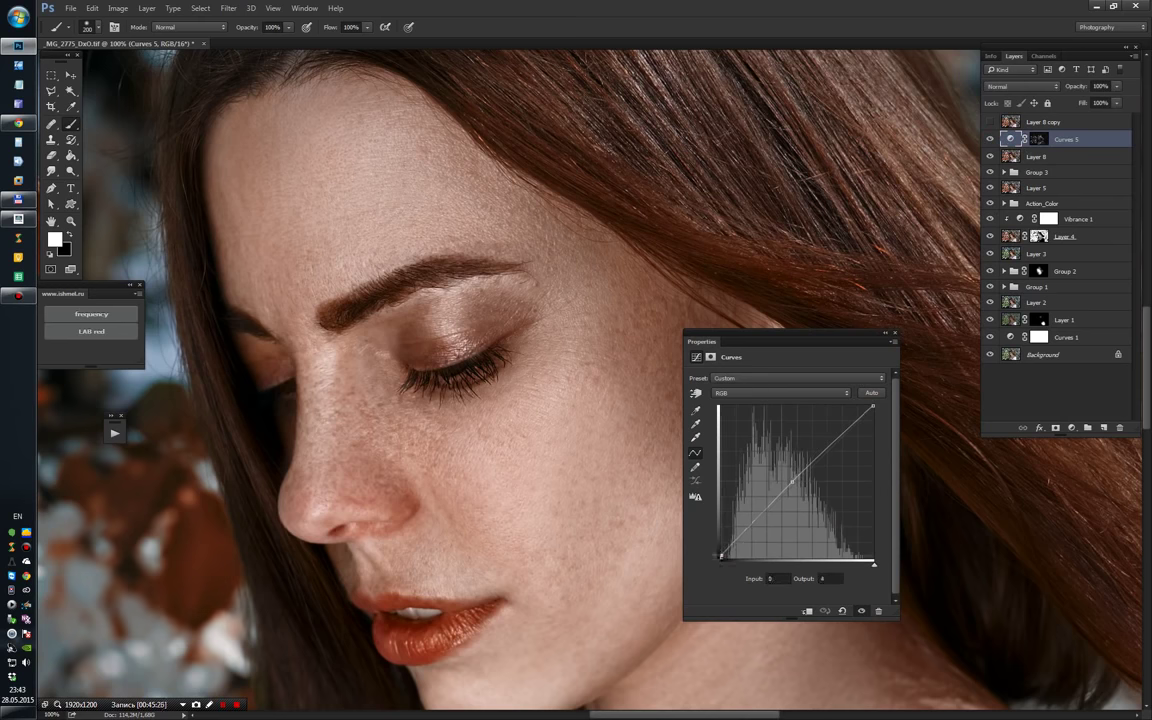
left_click_drag(721, 556, 709, 551)
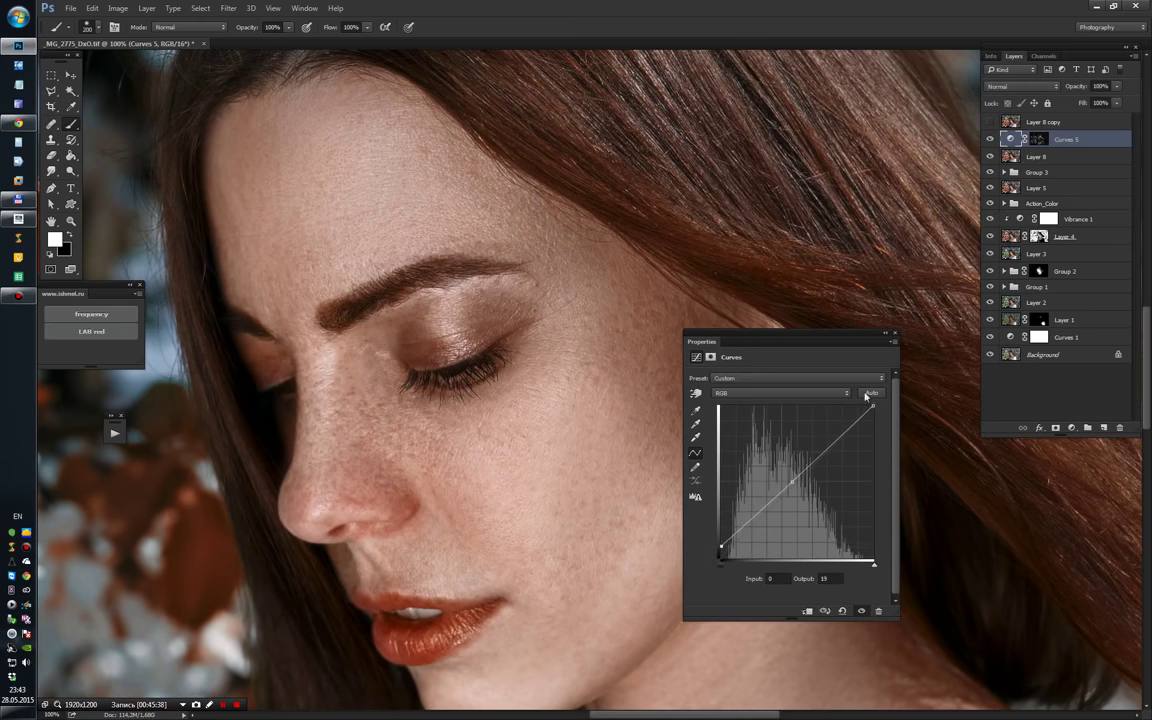
left_click(991, 140)
Step: Delete the blurred Layer 8 copy and stamp visible layers into Layer 9
key("ctrl+minus")
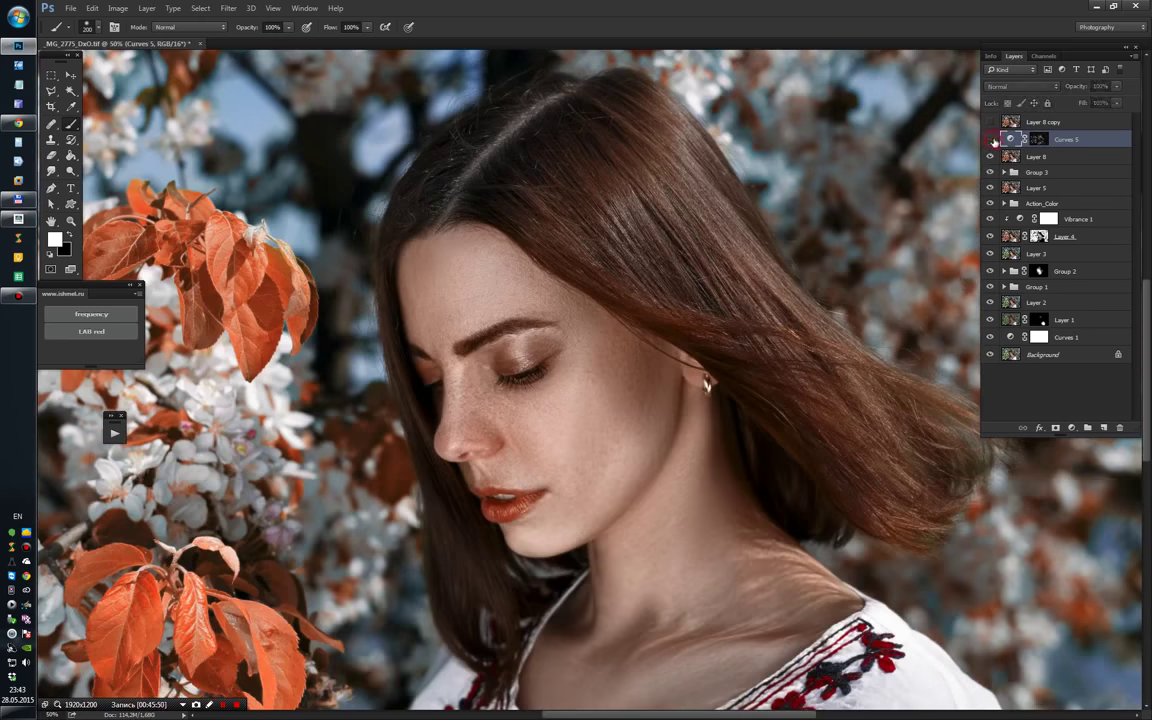
key("ctrl+plus")
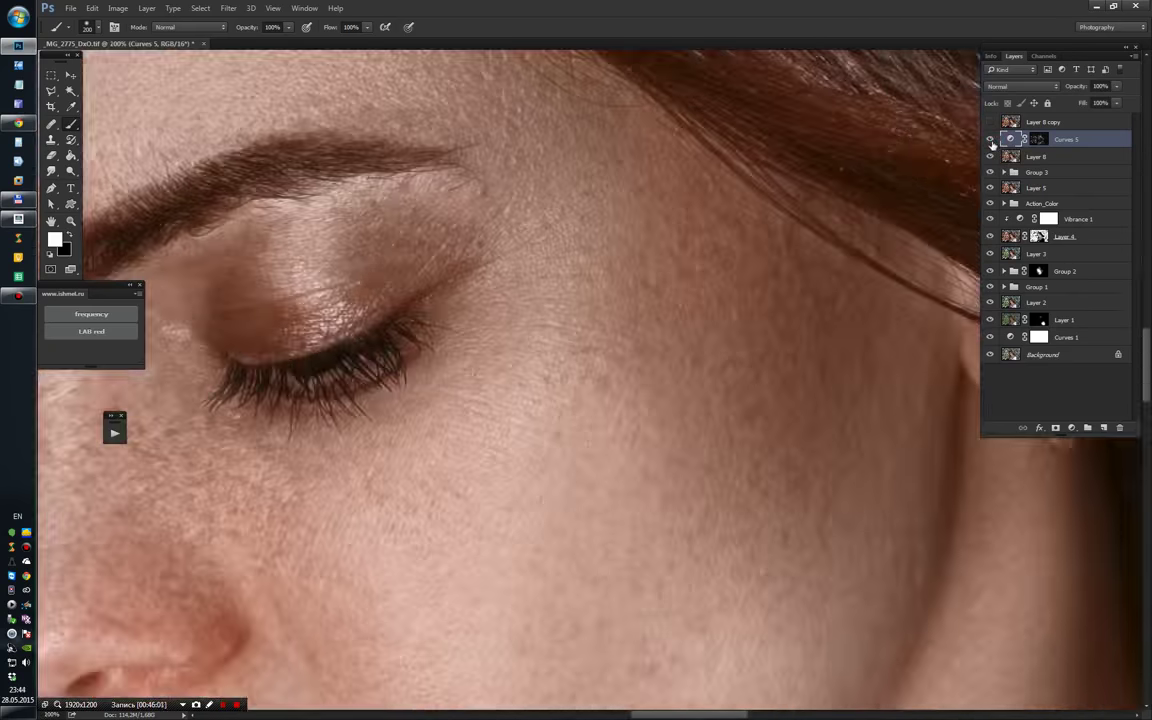
mouse_move(1085, 121)
left_mouse_down()
mouse_move(1105, 271)
mouse_move(1052, 262)
left_mouse_up()
key("ctrl+shift+alt+e")
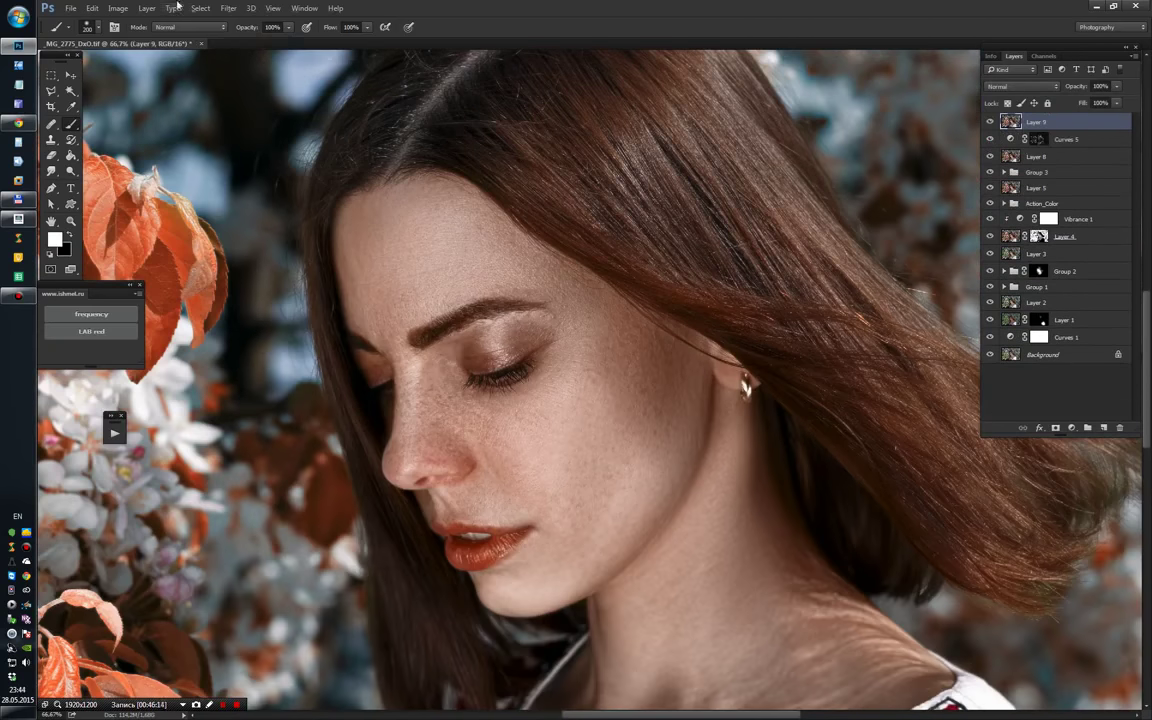
Step: Gaussian-blur Layer 9 and set its blending to Difference
left_click(228, 8)
left_click(415, 195)
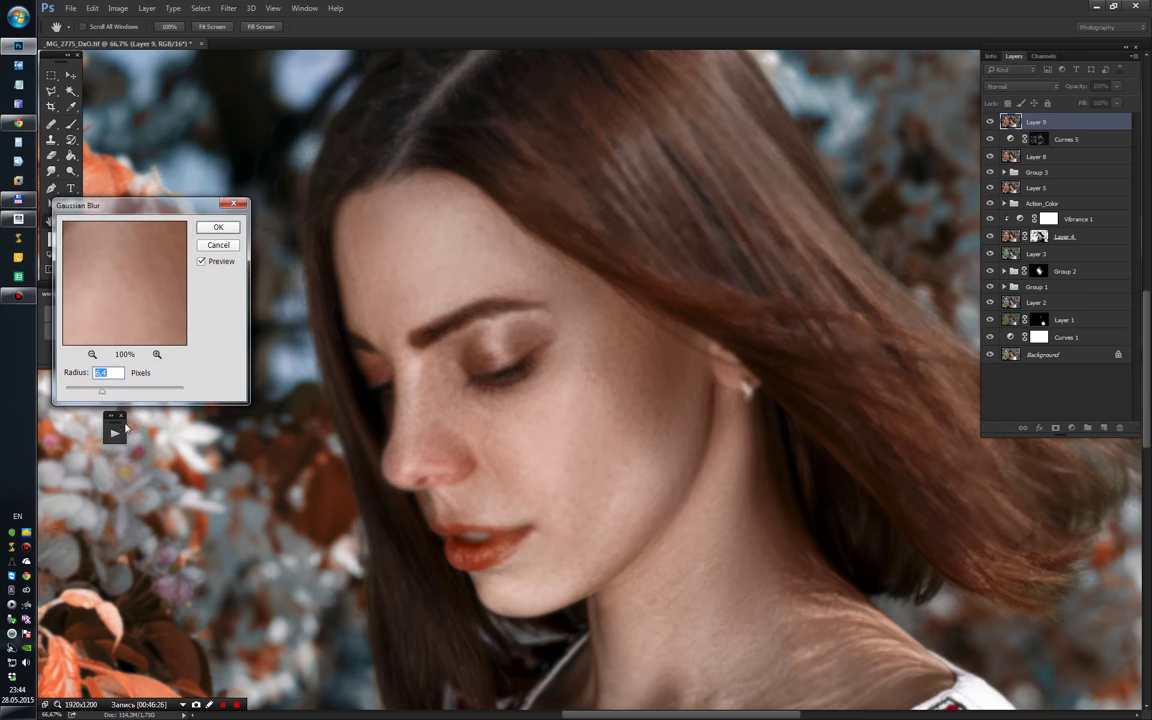
key("Return")
key("b")
left_click(1022, 87)
left_click(998, 184)
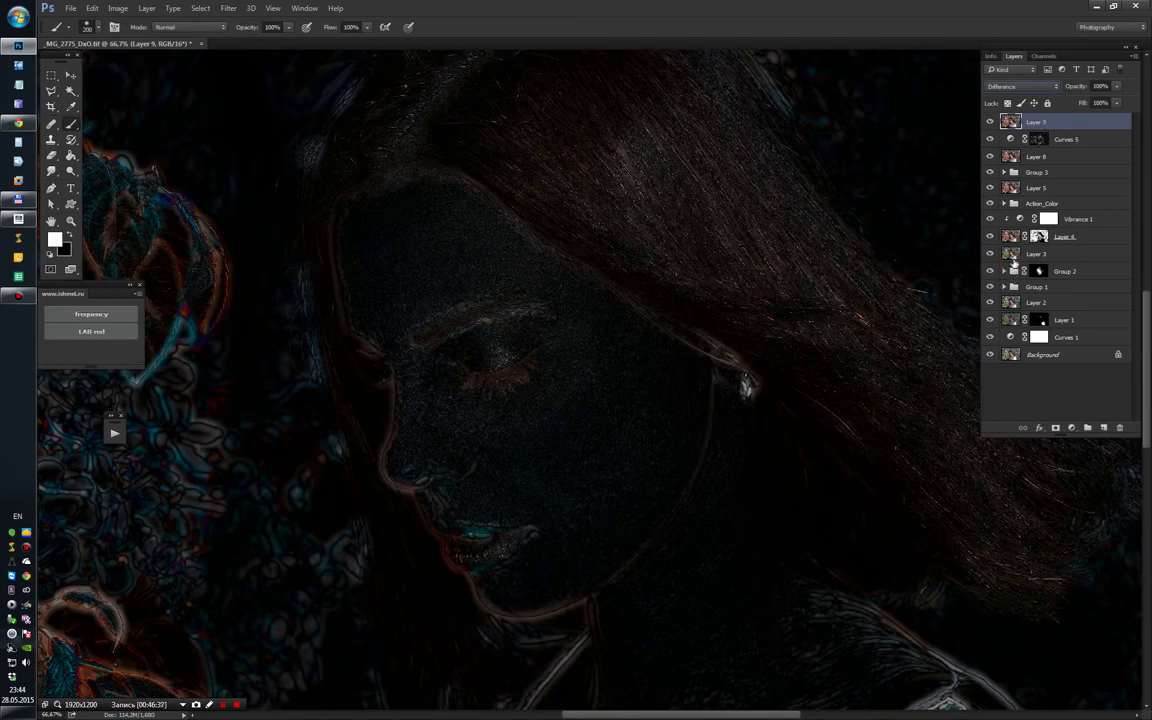
Step: Duplicate the Blue channel, strongly brighten it with Curves, and load it as a selection
left_click(1043, 56)
left_click(1024, 118)
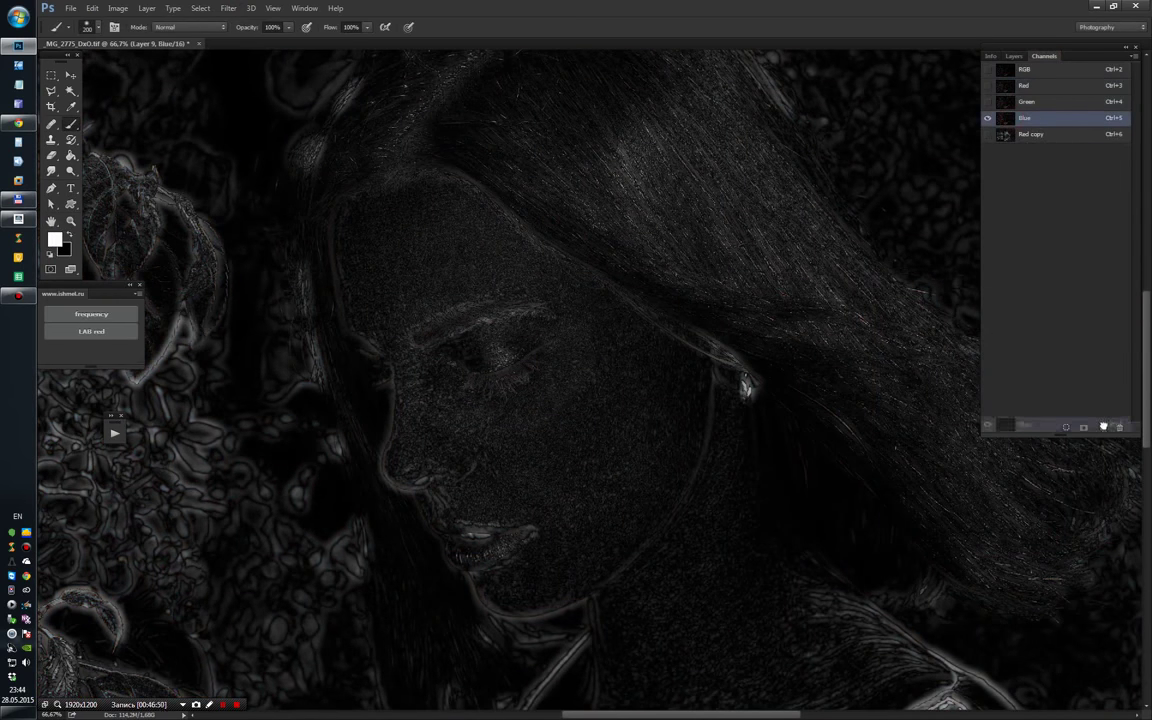
left_click_drag(1024, 118, 1102, 427)
left_click(117, 8)
left_click(270, 54)
left_click_drag(845, 239, 717, 238)
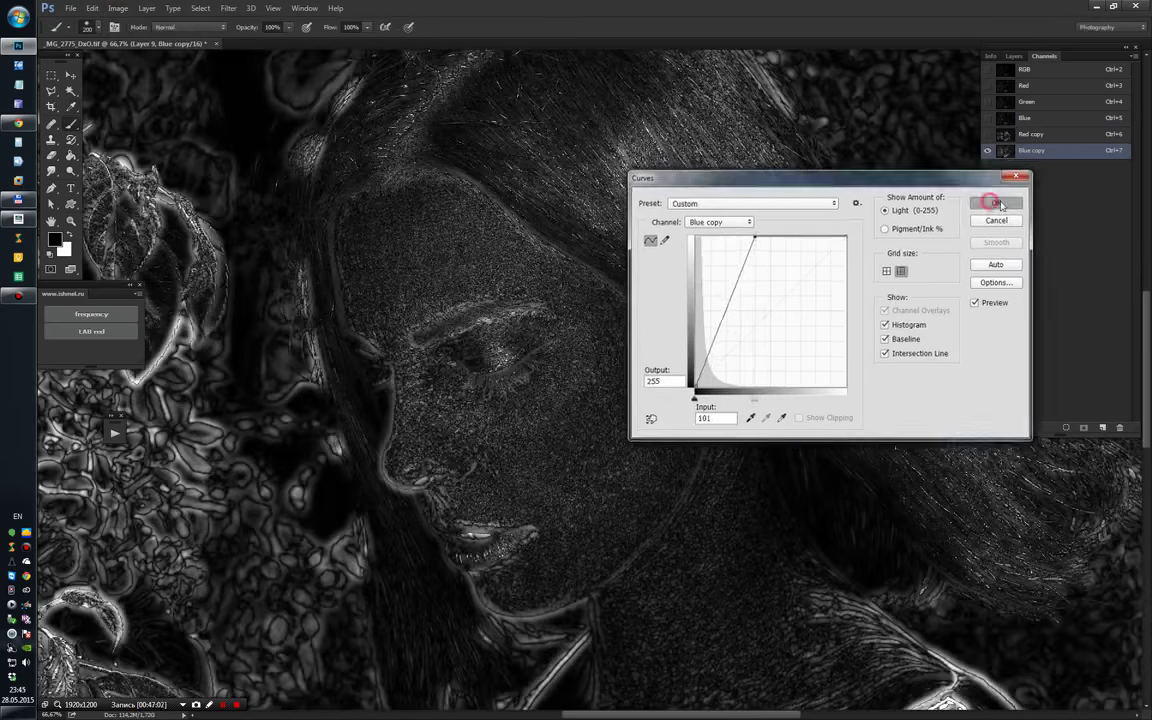
left_click(997, 202)
left_click(1003, 150, "ctrl")
left_click(1014, 56)
Step: Hide Layer 9 and add a selection-masked Curves 6 layer with lifted midtones
left_click(990, 121)
left_click(1073, 428)
left_click(960, 470)
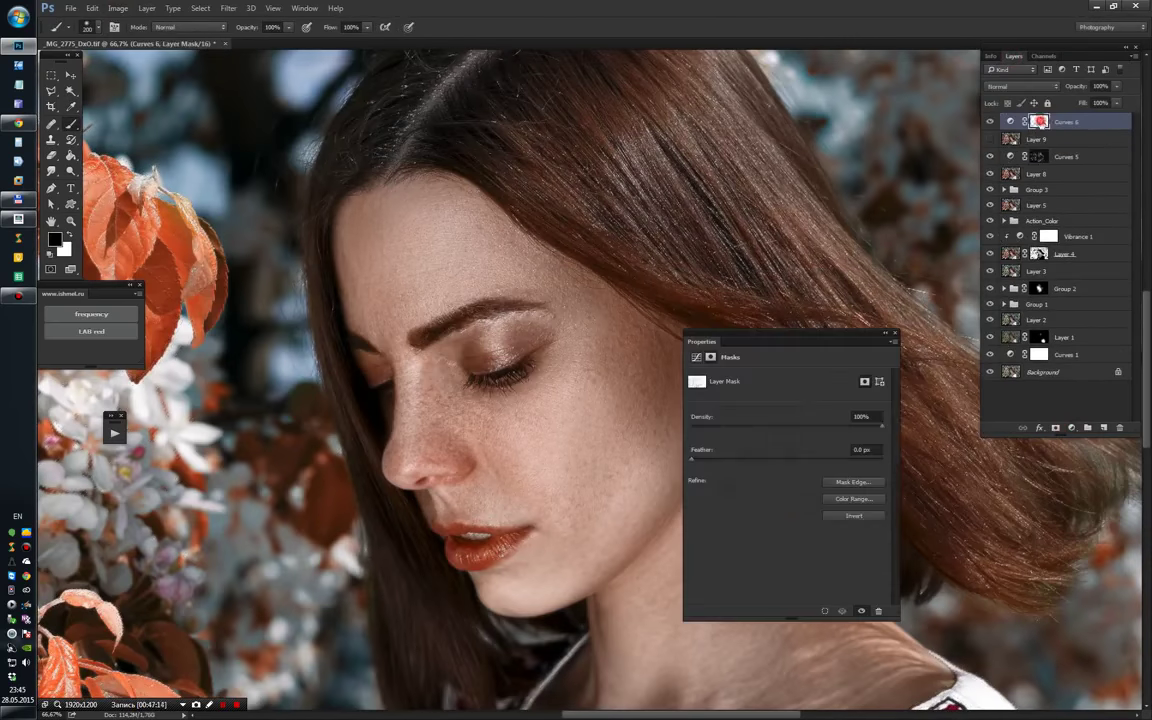
mouse_move(783, 496)
left_mouse_down()
mouse_move(781, 457)
mouse_move(803, 516)
mouse_move(789, 481)
left_mouse_up()
key("ctrl+plus")
key("ctrl+plus")
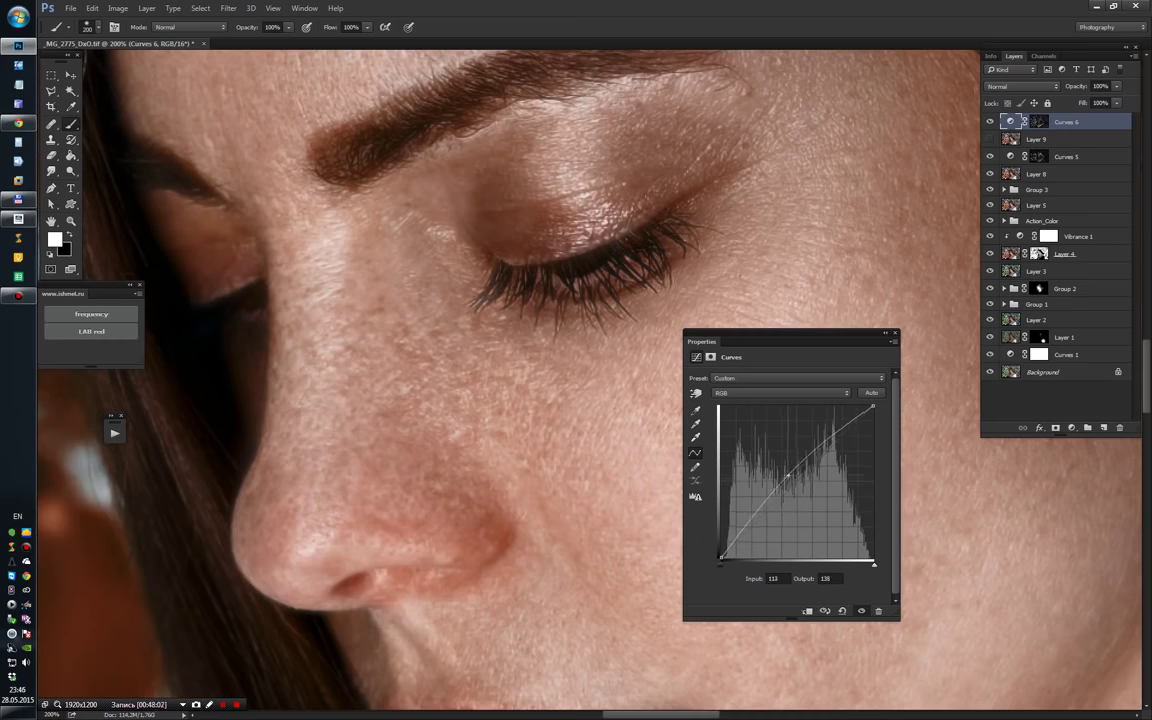
left_click(895, 333)
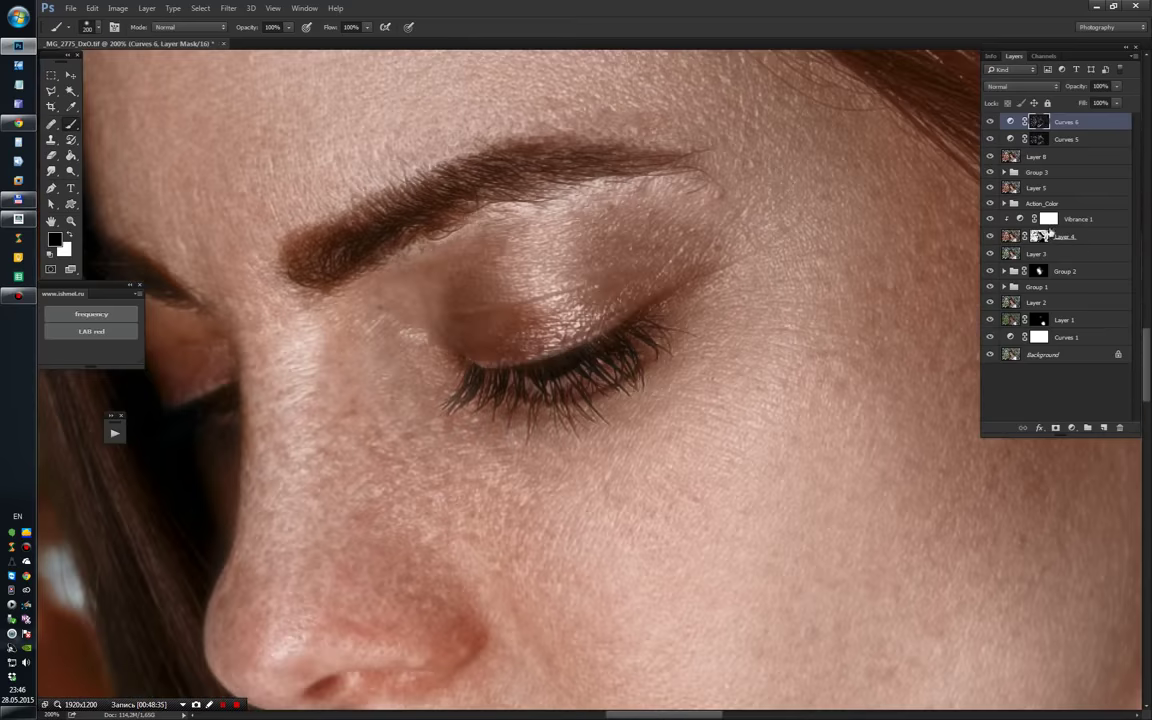
Step: Group Curves 5 and Curves 6 into Group 4 and compare it on and off
left_click(1066, 139, "shift")
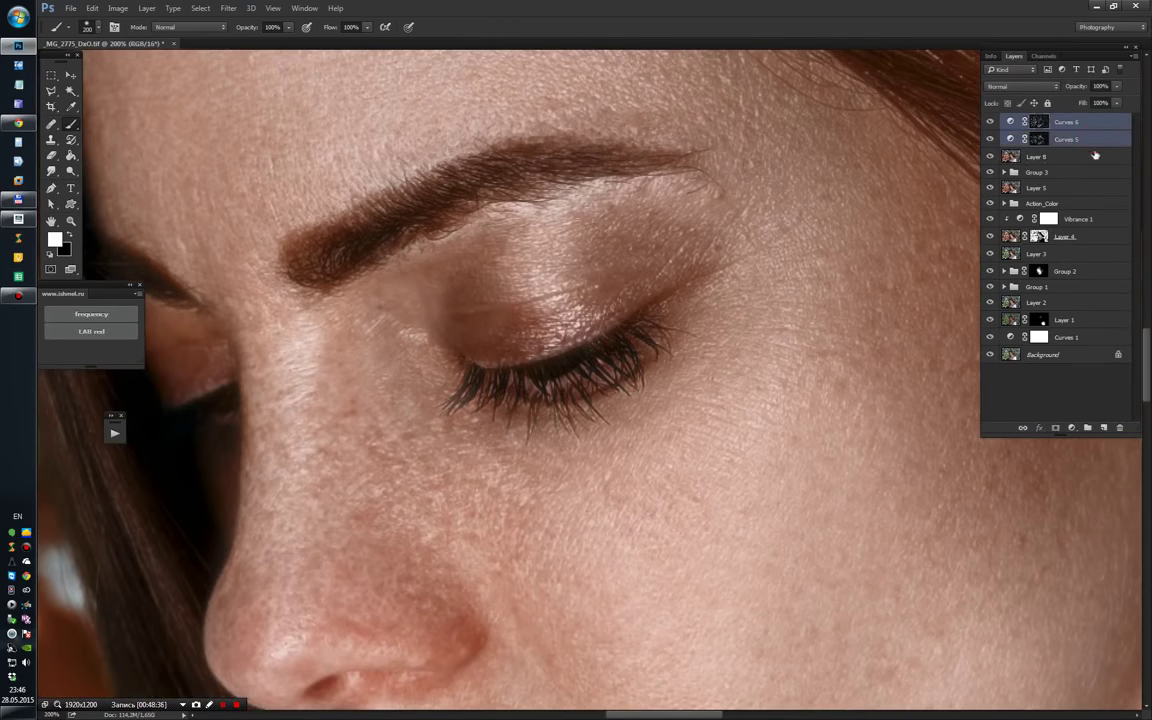
key("ctrl+g")
left_click(990, 121)
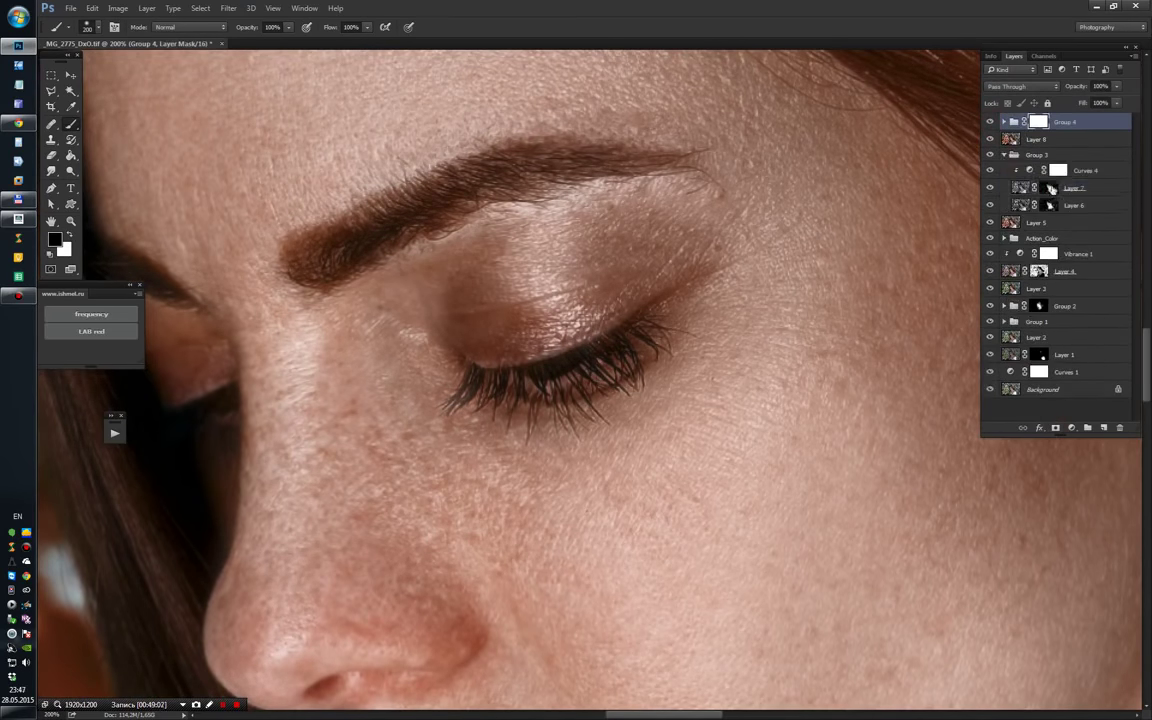
left_click(1037, 123)
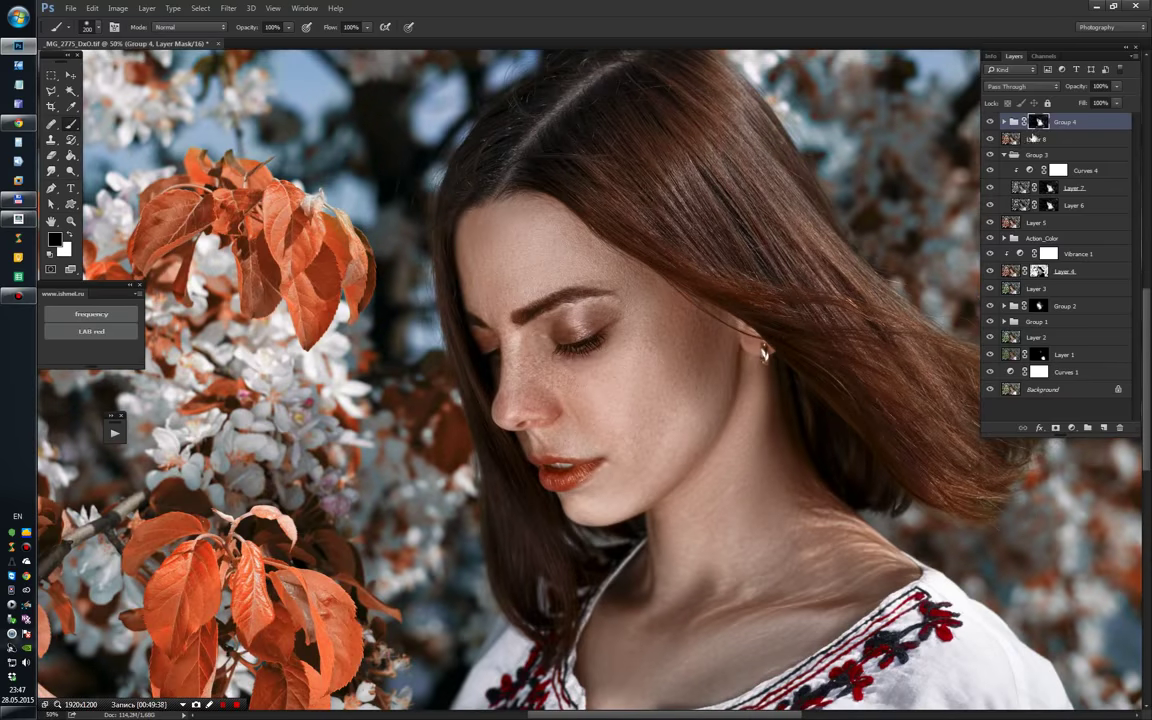
Step: Add a Hue/Saturation layer at saturation -20 with an inverted black mask, then stamp Layer 9
left_click(1071, 427)
left_click(1075, 560)
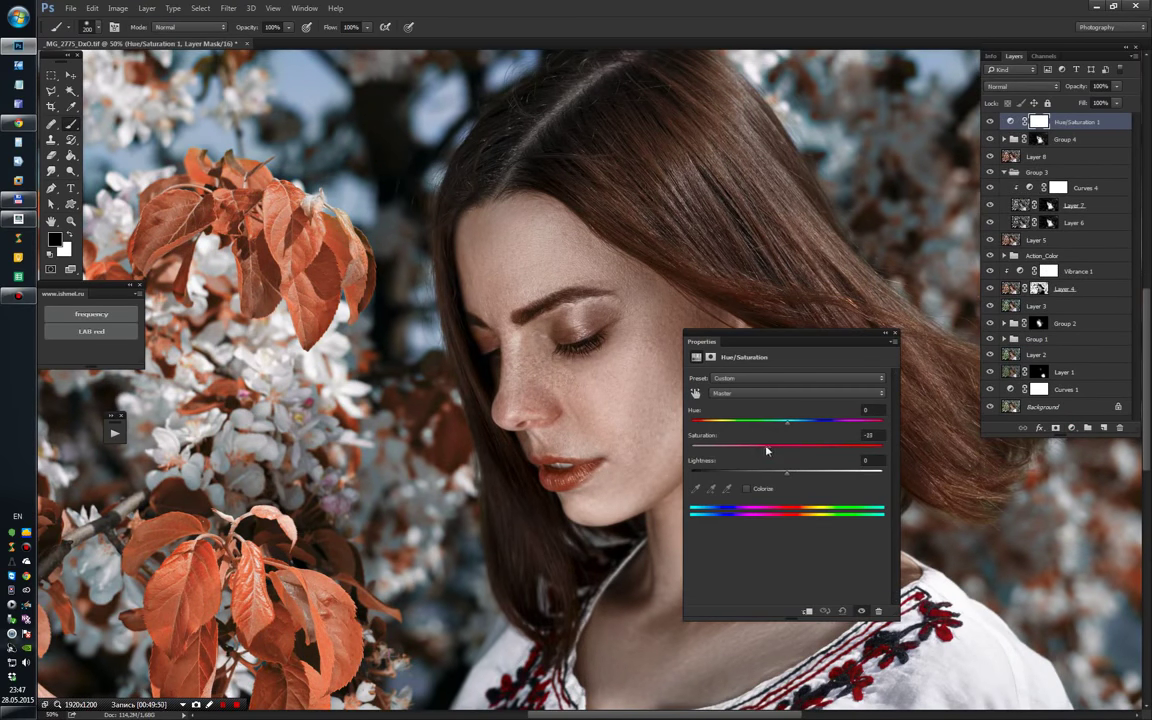
left_click(895, 333)
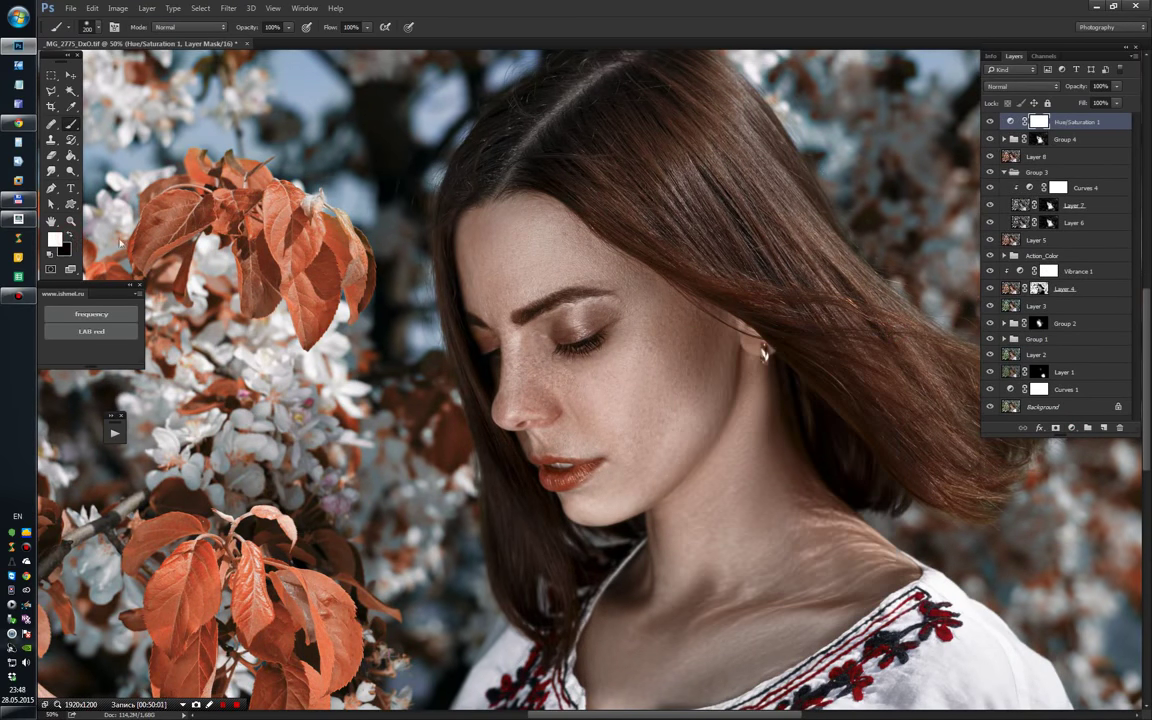
key("ctrl+i")
key("ctrl+plus")
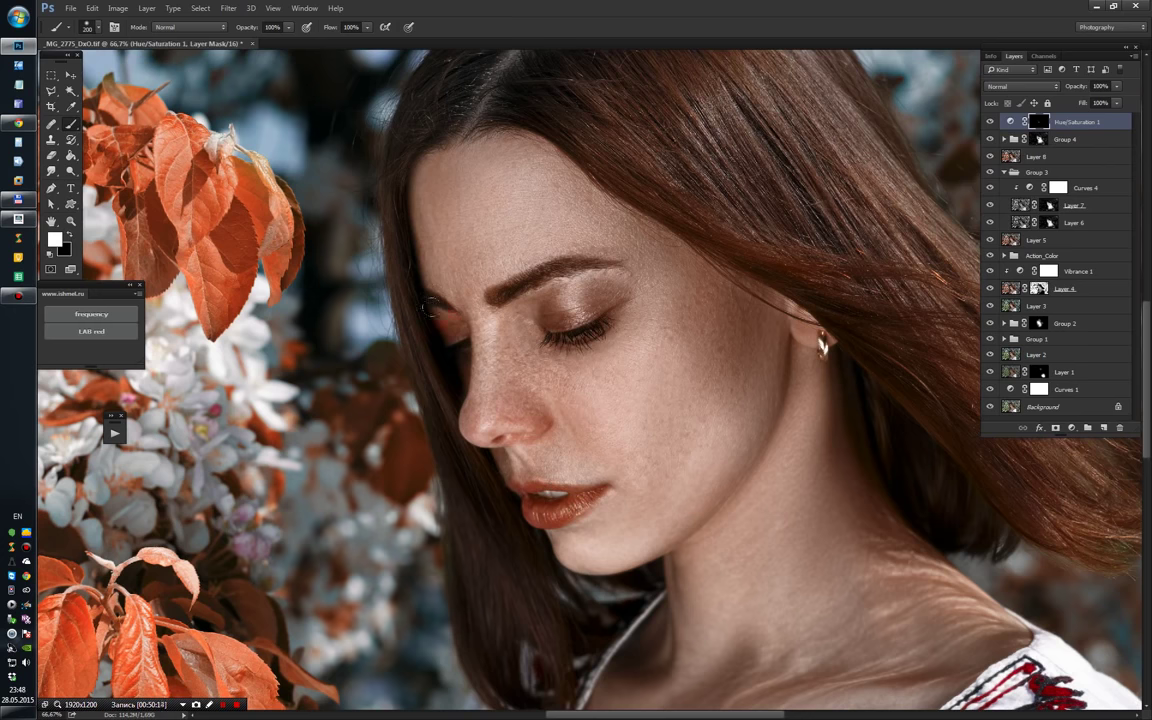
key("ctrl+minus")
key("ctrl+minus")
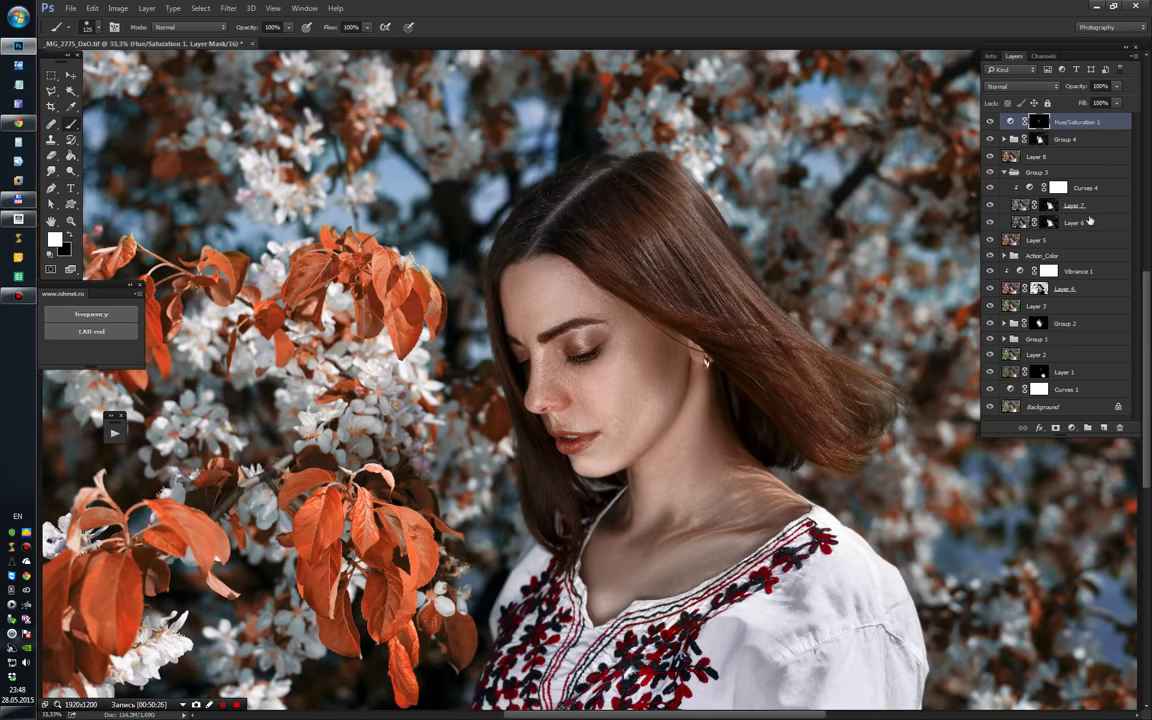
key("ctrl+shift+alt+e")
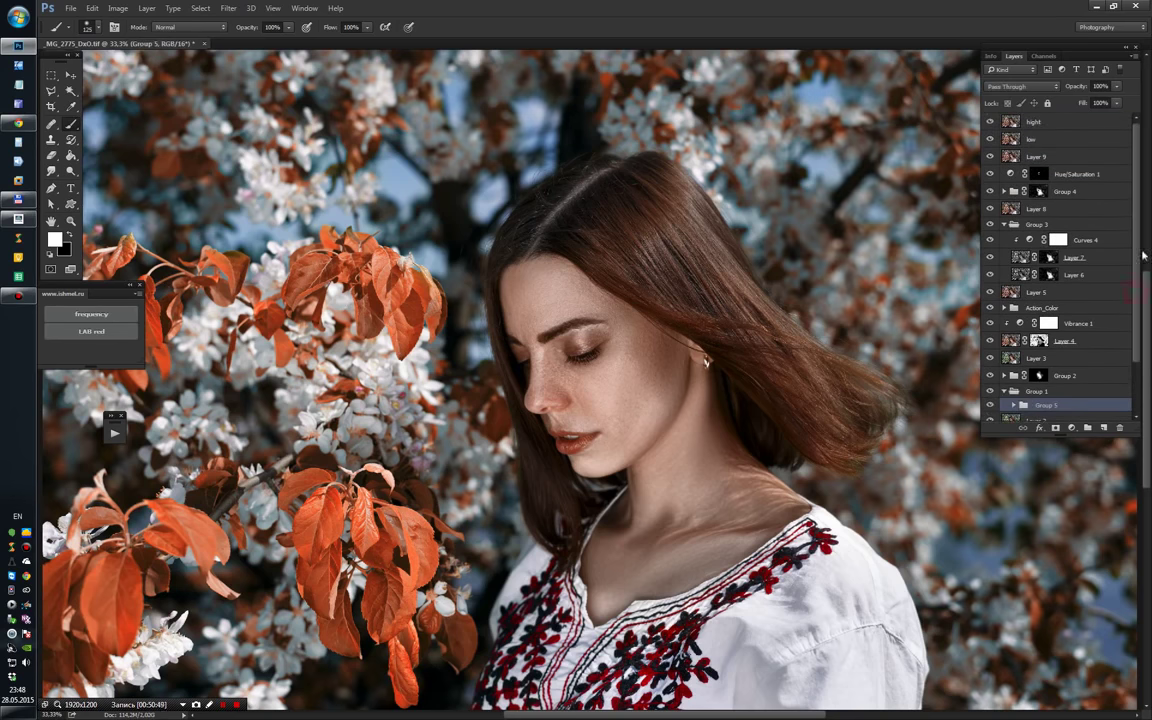
Step: Run the 'frequency' action to create hight and low frequency-separation layers
left_click(1005, 356)
scroll(1124, 389, "down", 2)
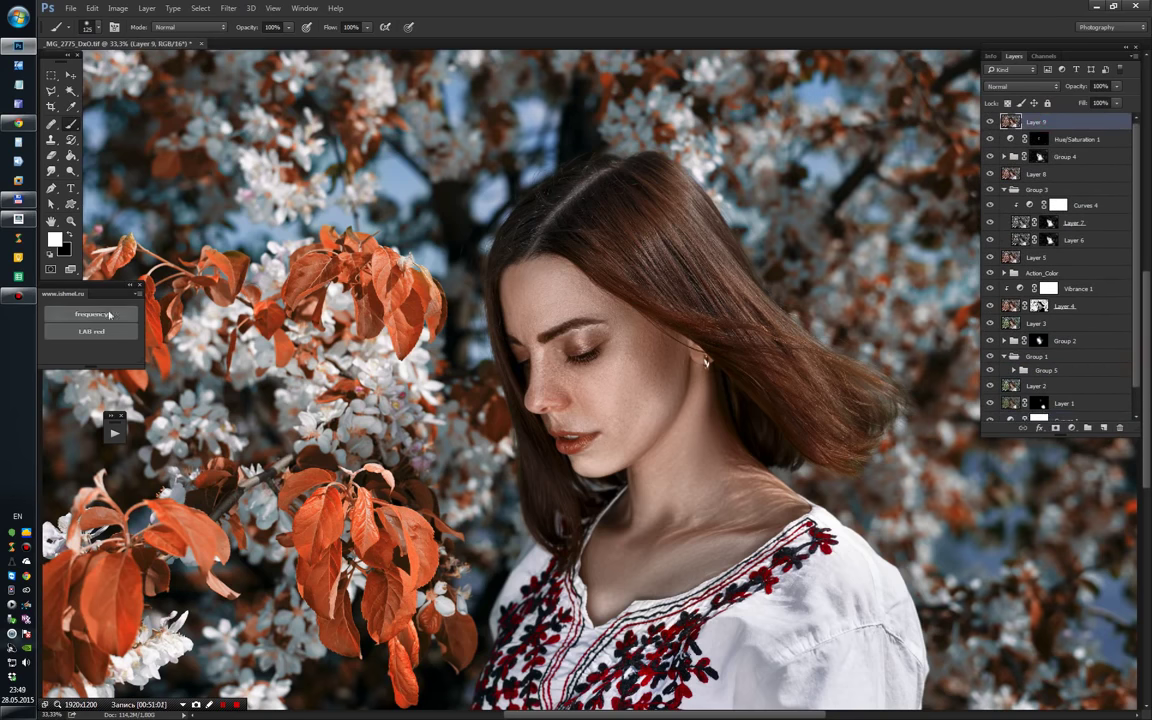
left_click(1015, 330)
left_click(1030, 344)
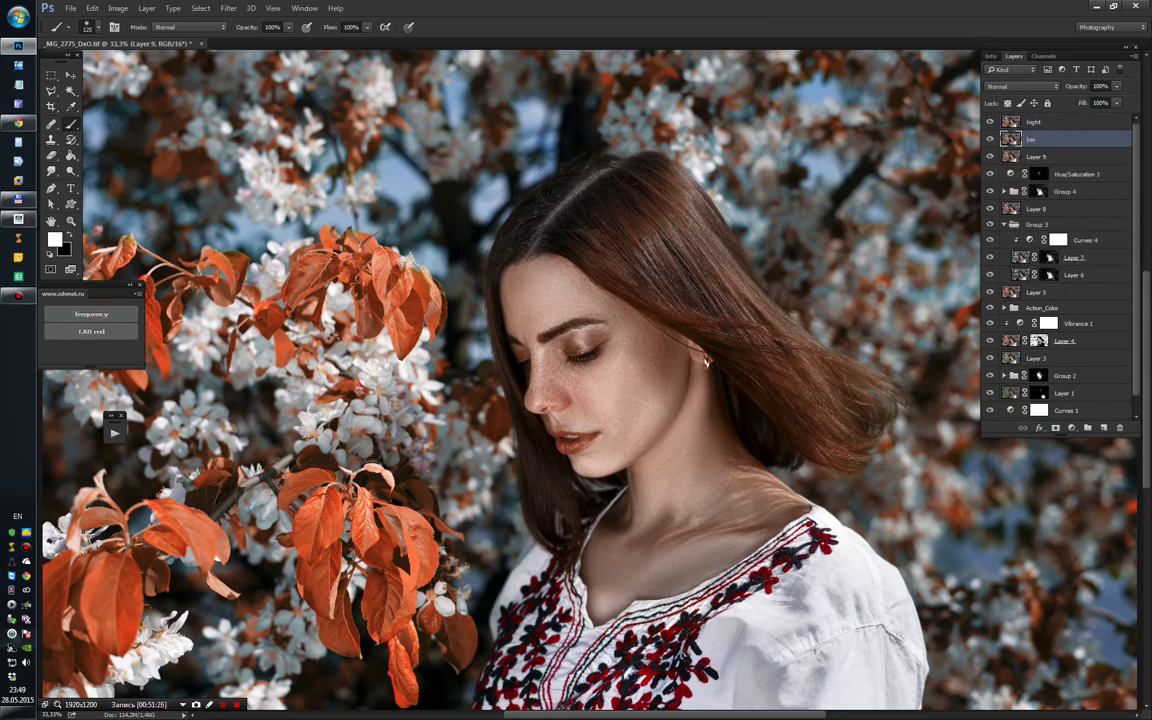
scroll(675, 385, "up", 2)
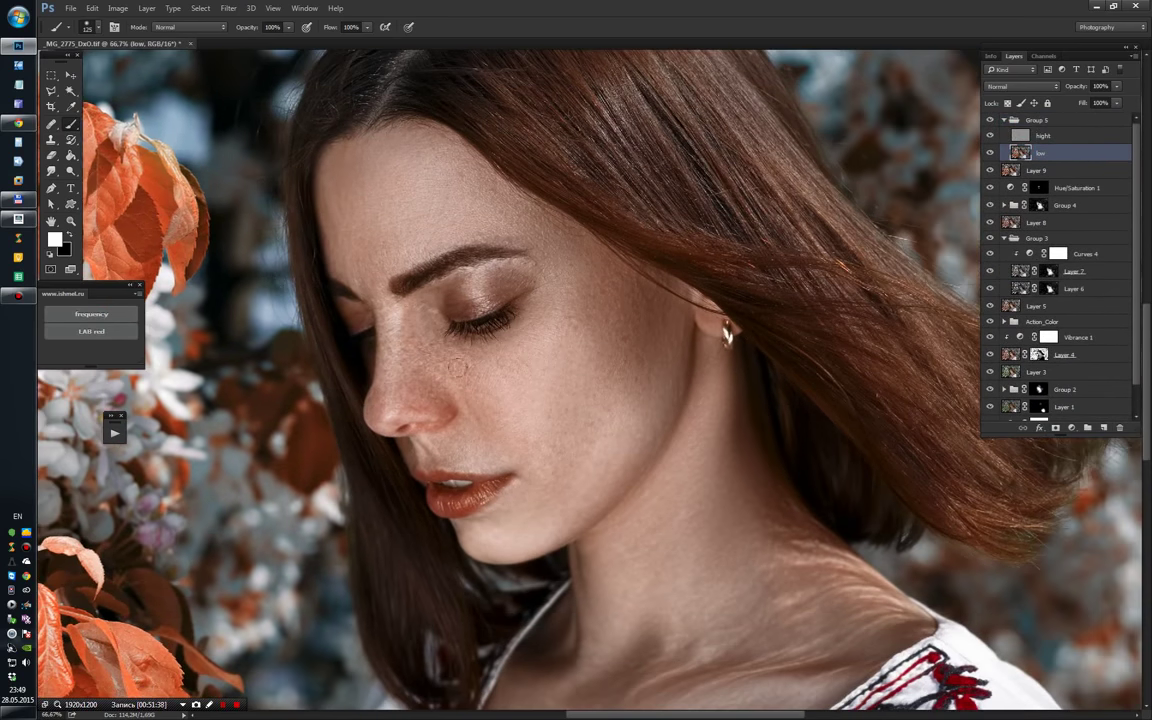
Step: Blend skin tones on the low layer with the Mixer Brush across cheeks, neck, forehead and nose
left_click(70, 123)
left_click(110, 145)
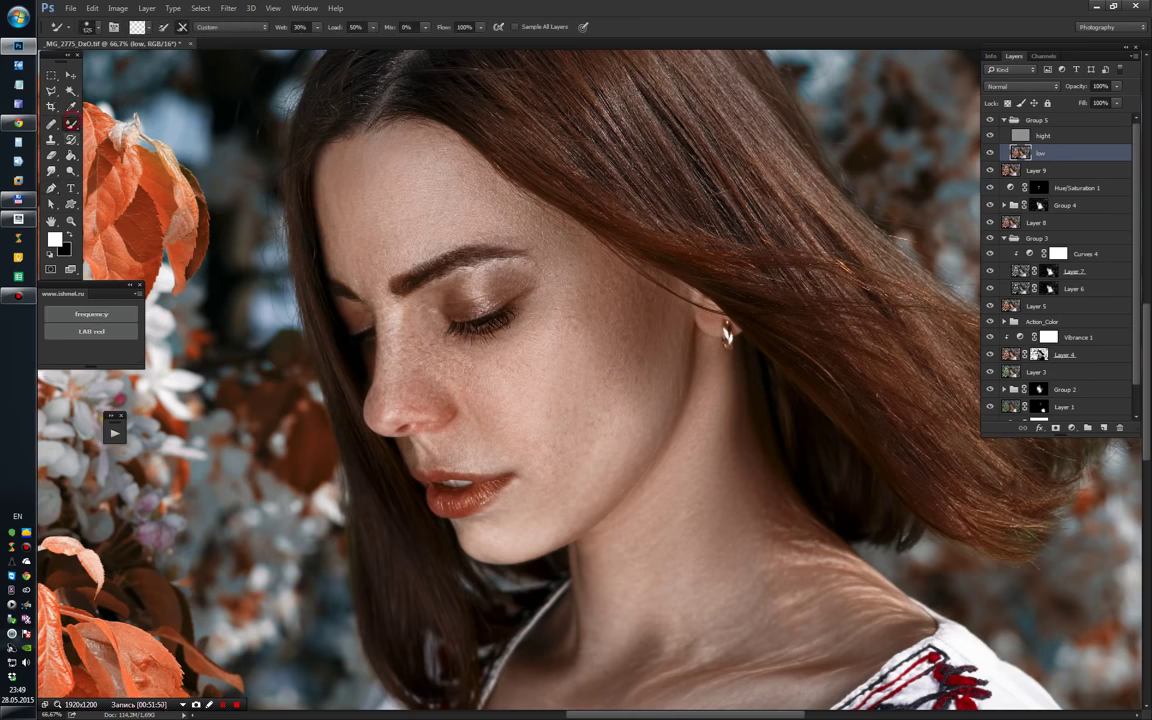
left_click_drag(550, 398, 594, 411)
left_click_drag(643, 579, 651, 491)
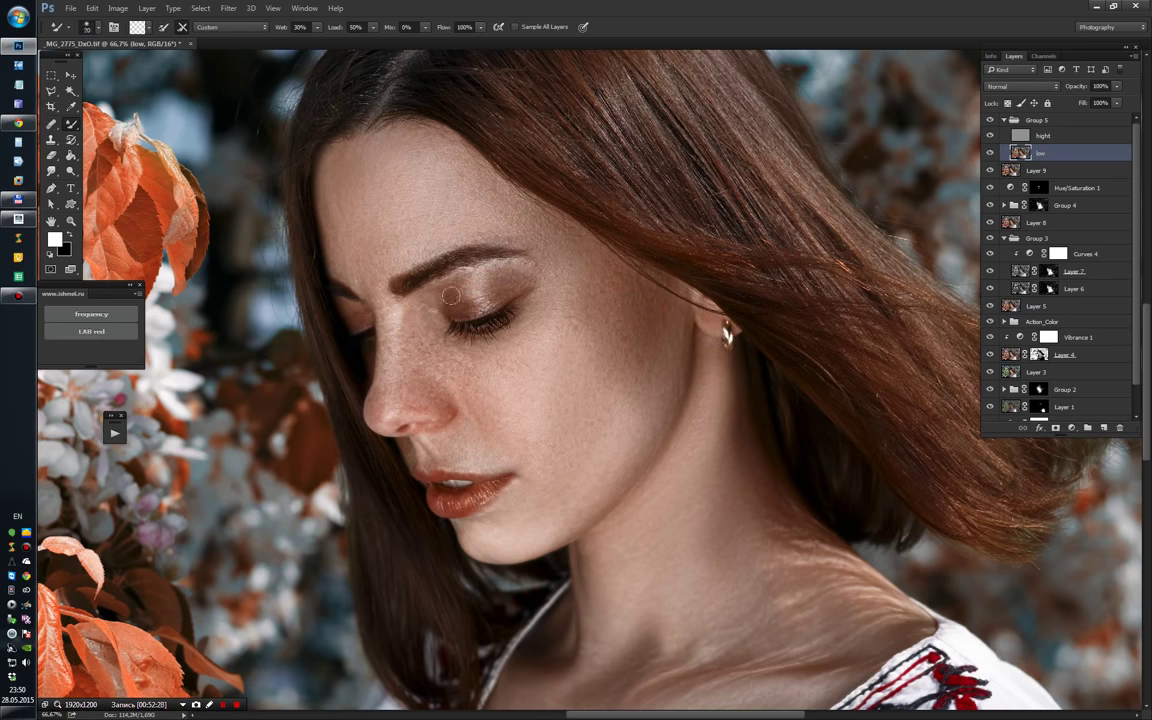
left_click_drag(359, 191, 398, 175)
left_click_drag(352, 300, 412, 343)
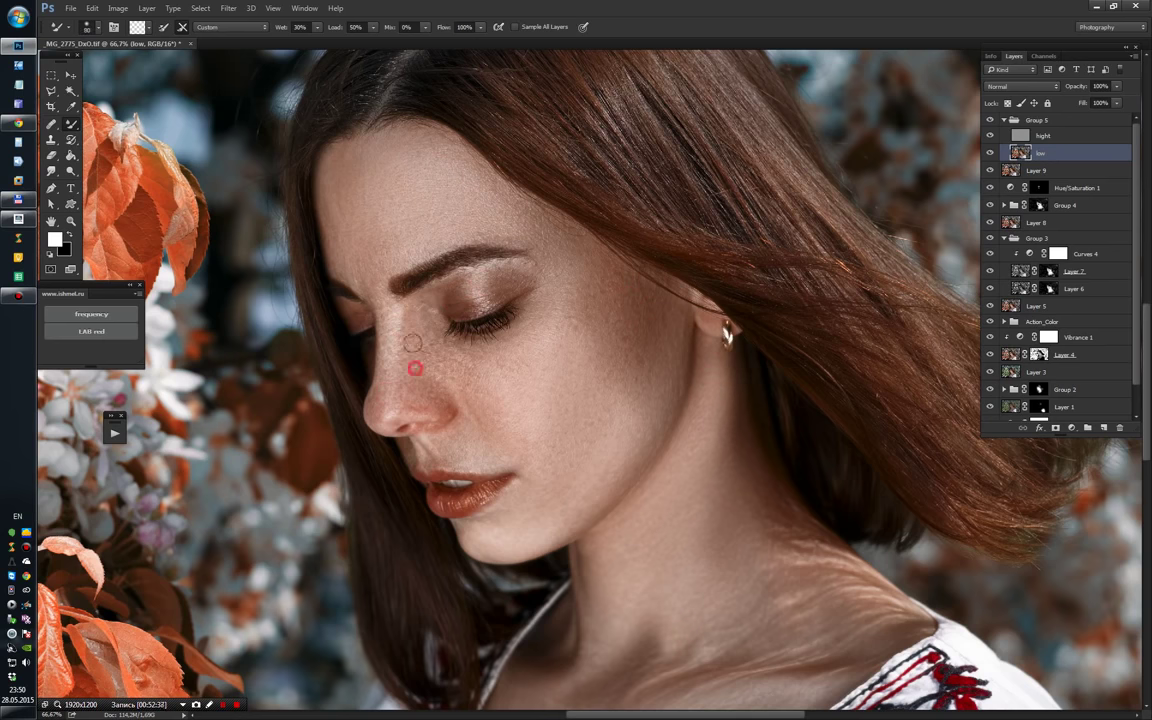
mouse_move(474, 373)
left_mouse_down()
mouse_move(470, 406)
mouse_move(407, 381)
mouse_move(395, 330)
left_mouse_up()
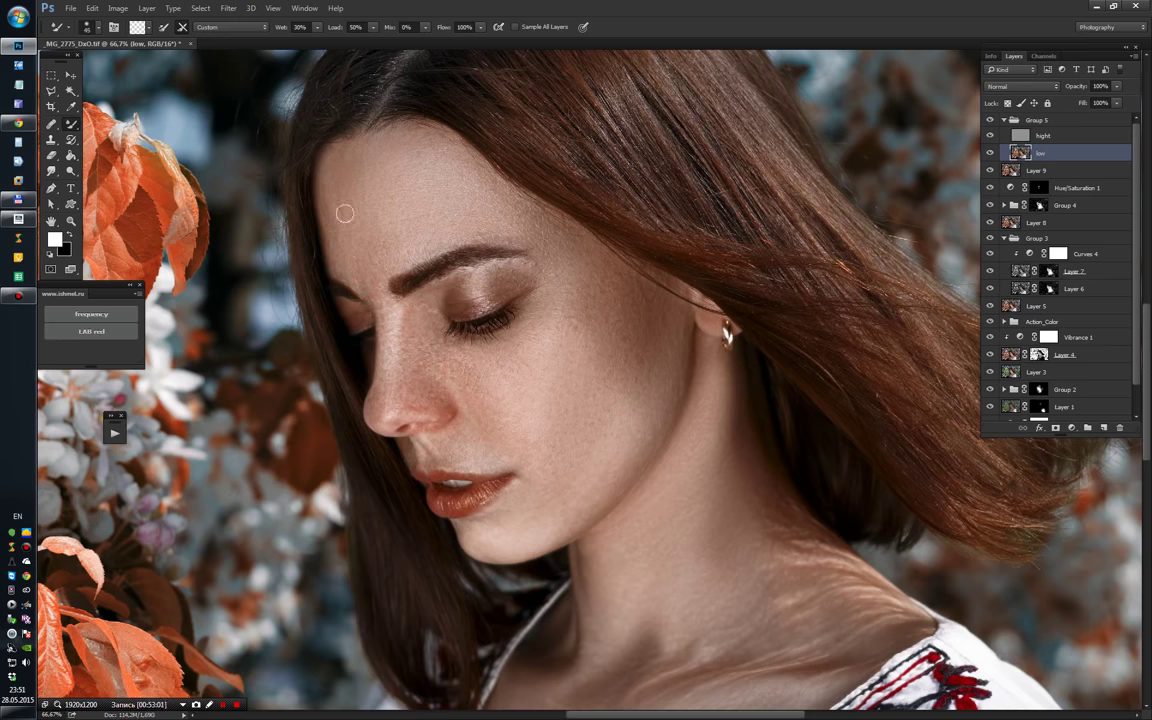
left_click_drag(344, 265, 395, 385)
mouse_move(470, 388)
left_mouse_down()
mouse_move(530, 368)
mouse_move(592, 494)
left_mouse_up()
Step: On the hight layer at 200% zoom, heal a spot on the nose bridge with the Healing Brush
key("ctrl+plus")
key("ctrl+plus")
scroll(600, 400, "up", 3)
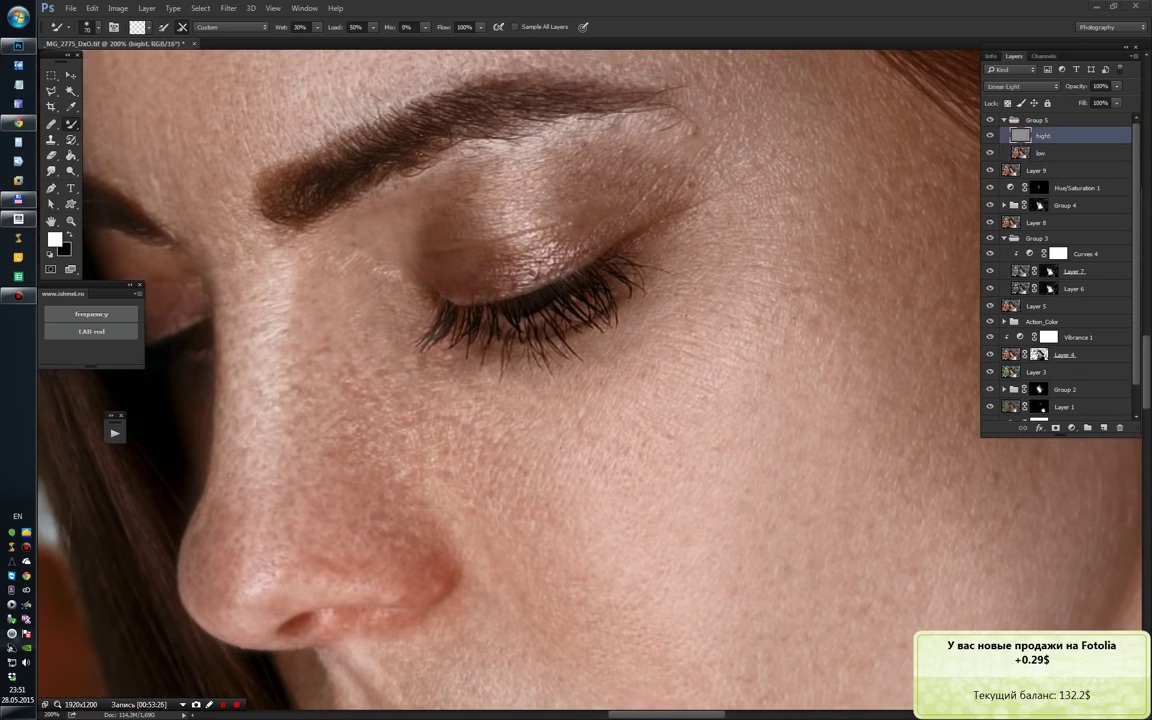
key("alt+bracketright")
key("j")
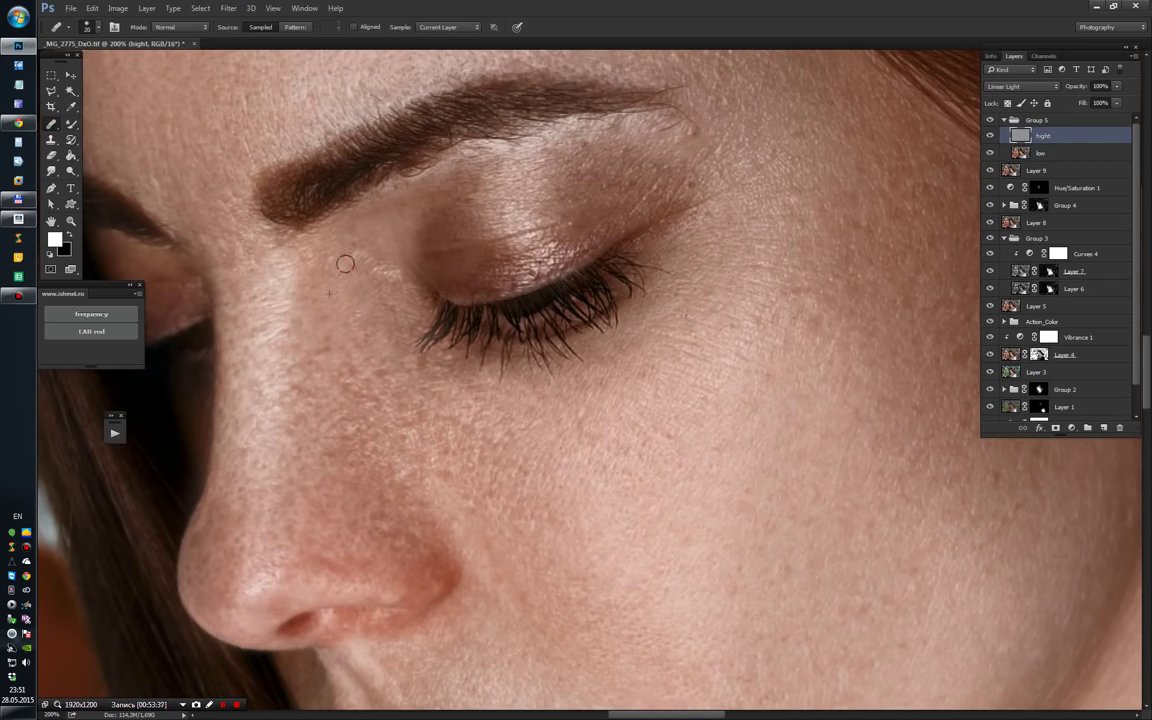
left_click(320, 320)
Step: Sample clean skin beside the nose and heal blemishes on the eyelid and forehead hairline
scroll(495, 400, "down", 3)
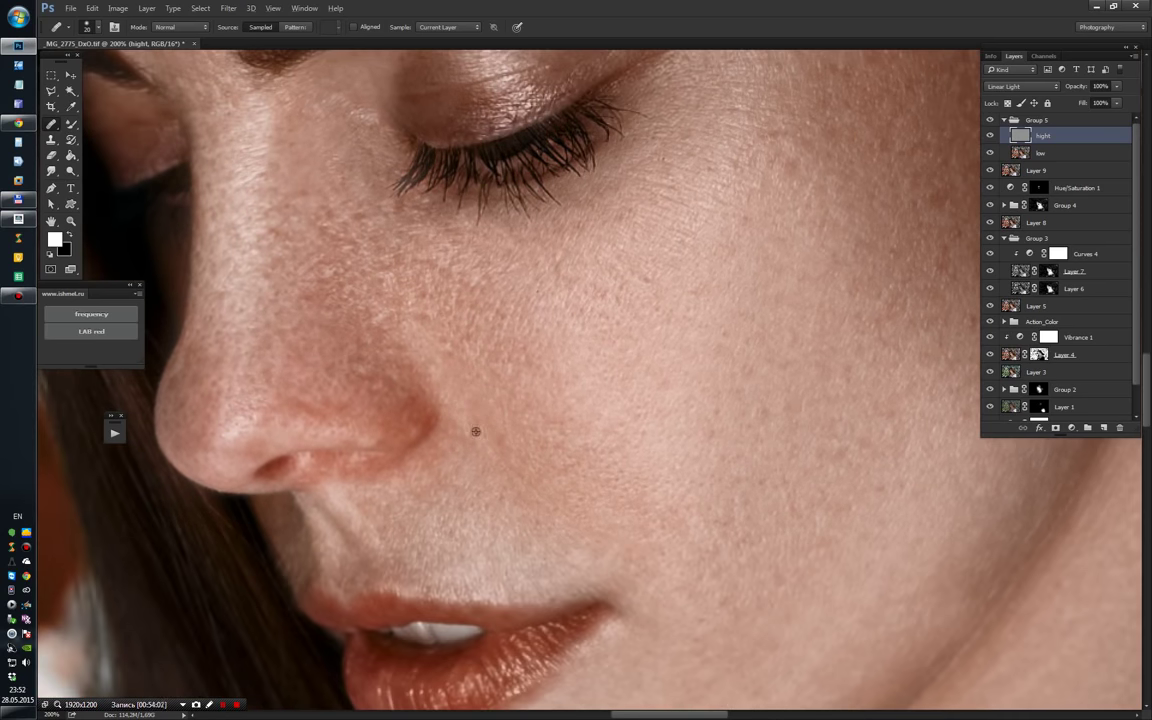
scroll(599, 509, "down", 5)
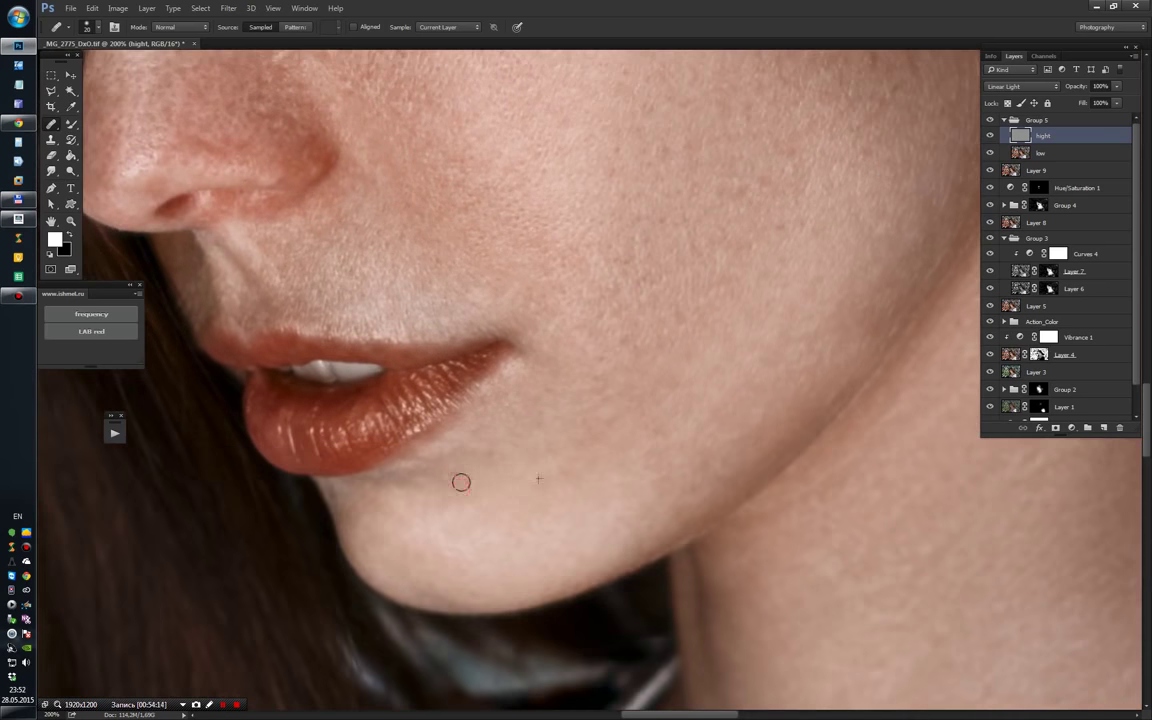
scroll(500, 480, "up", 3)
scroll(600, 455, "up", 3)
scroll(680, 380, "up", 2)
scroll(620, 290, "up", 2)
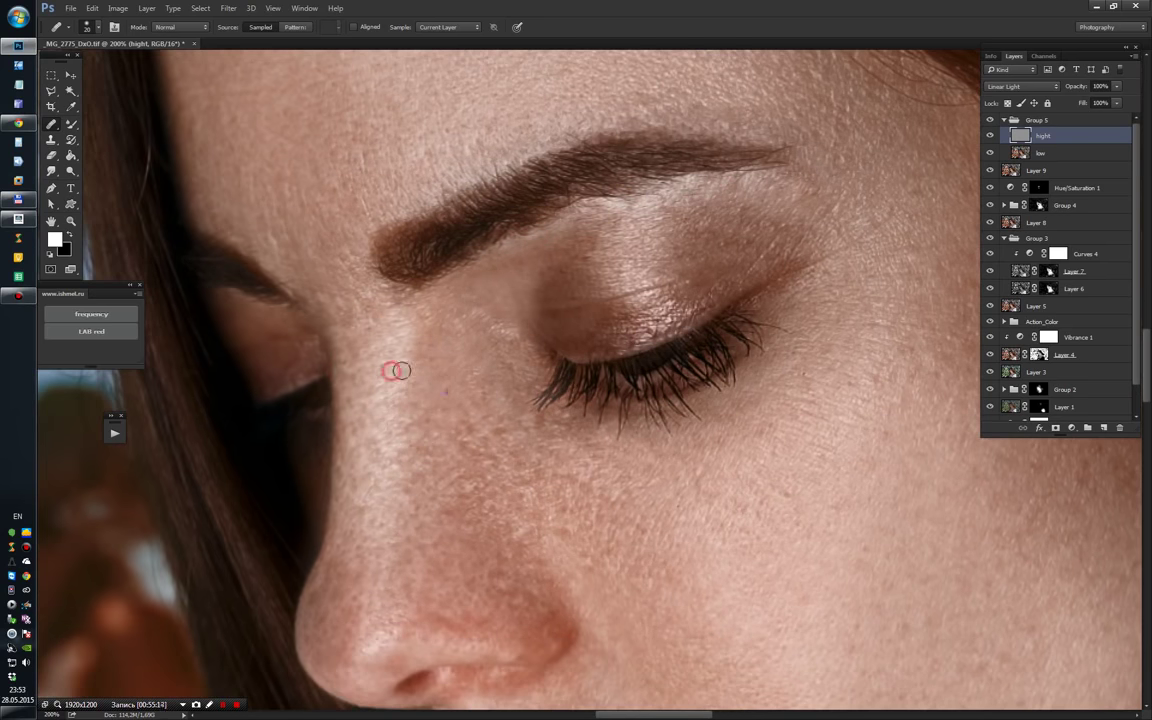
left_click(372, 323)
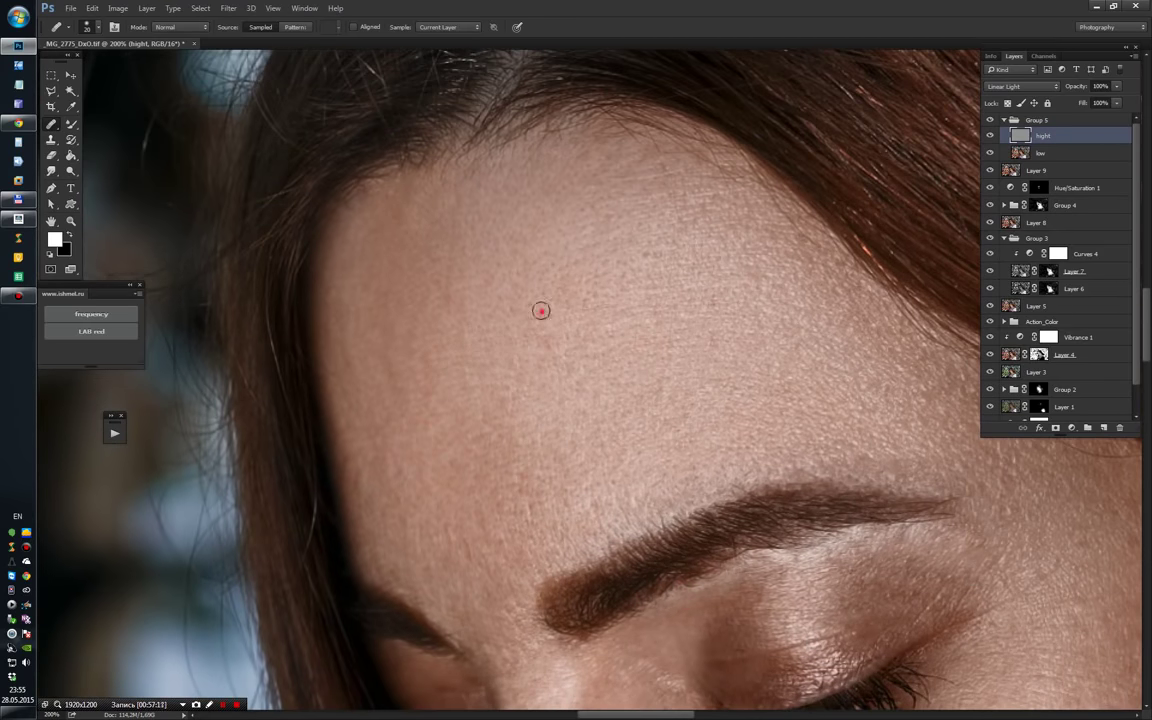
left_click(541, 311)
left_click(679, 210)
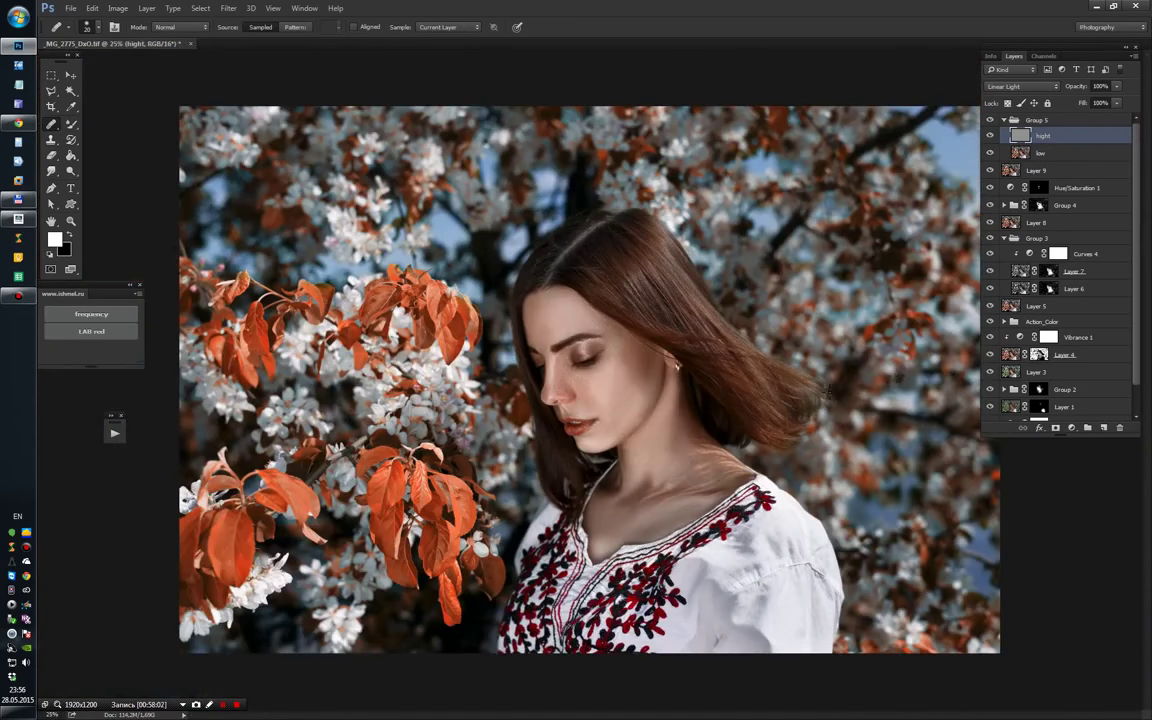
left_click(1020, 152)
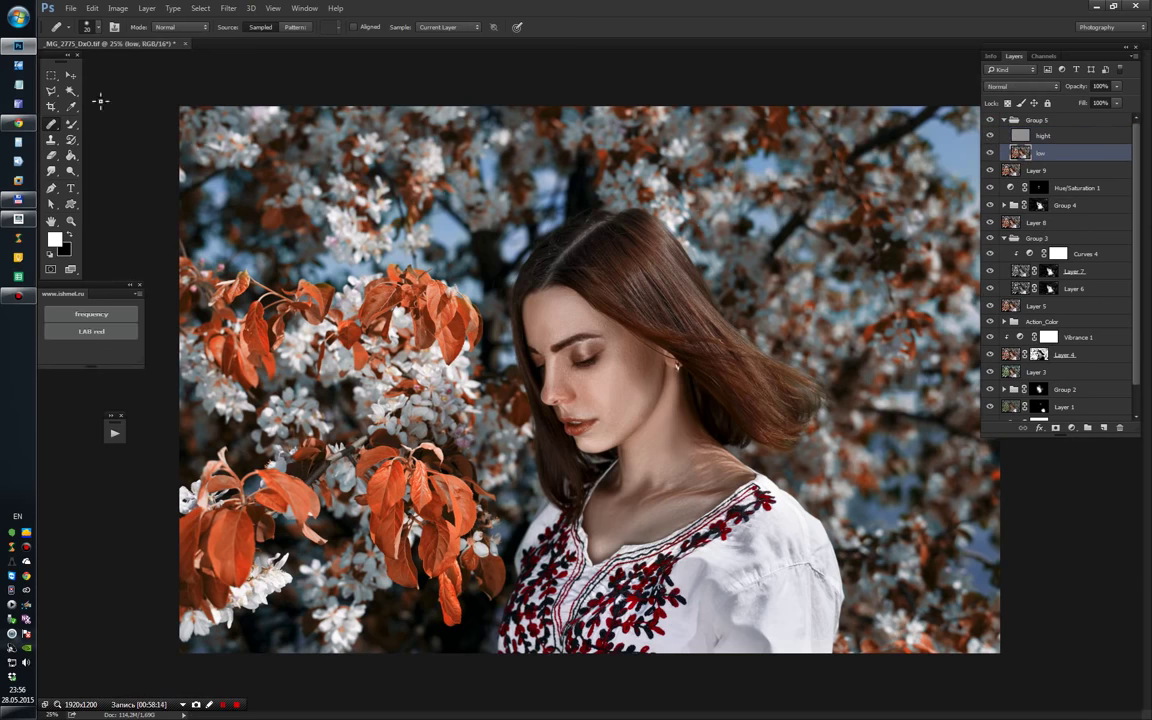
key("shift+b")
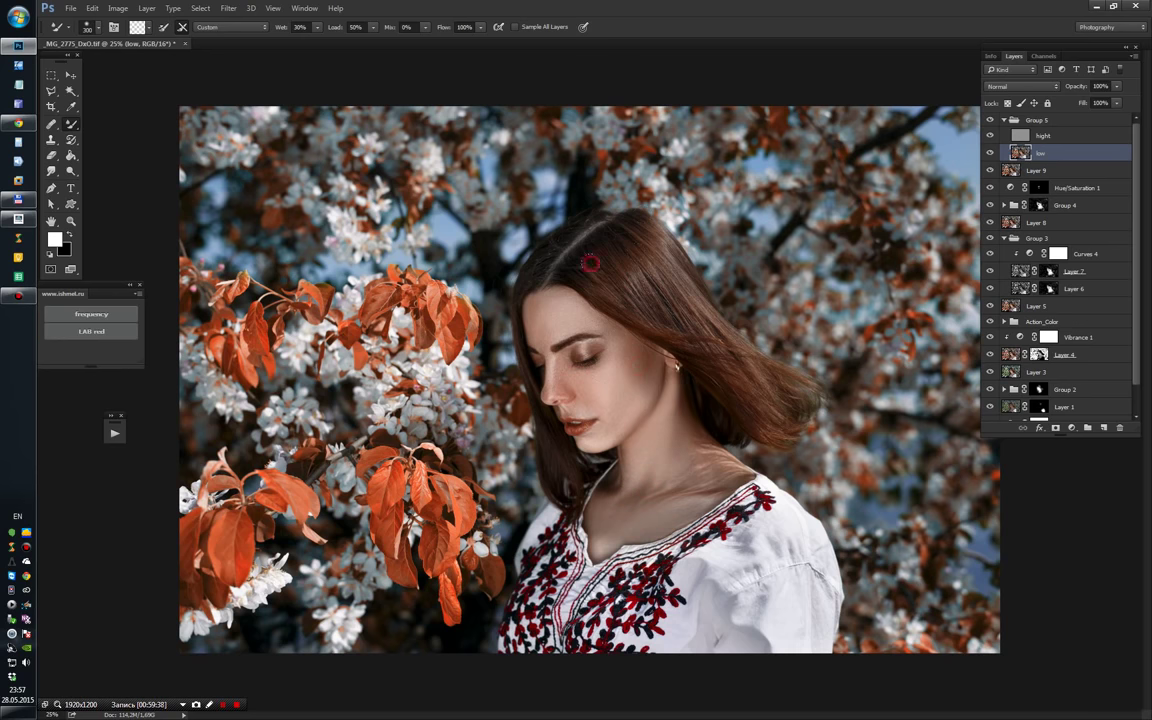
Step: Blend the skin near the eye and the flyaway hair strands with the Mixer Brush on the low layer
scroll(591, 263, "up", 3)
left_click_drag(524, 314, 540, 331)
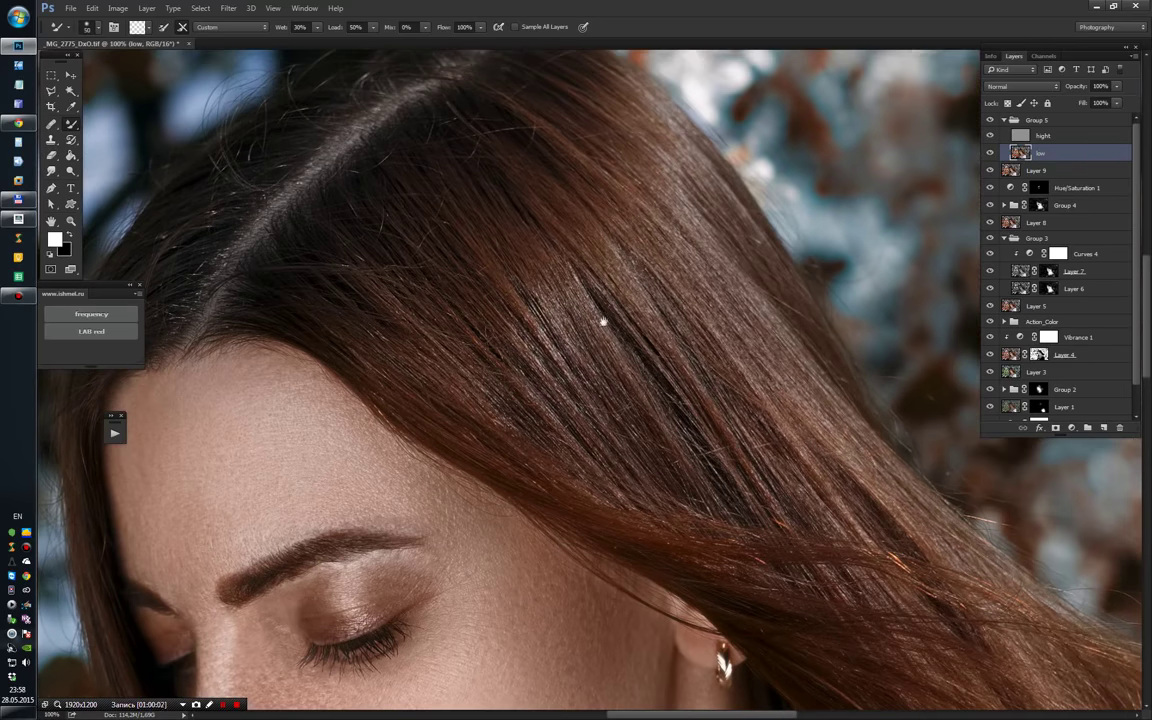
left_click_drag(457, 167, 437, 286)
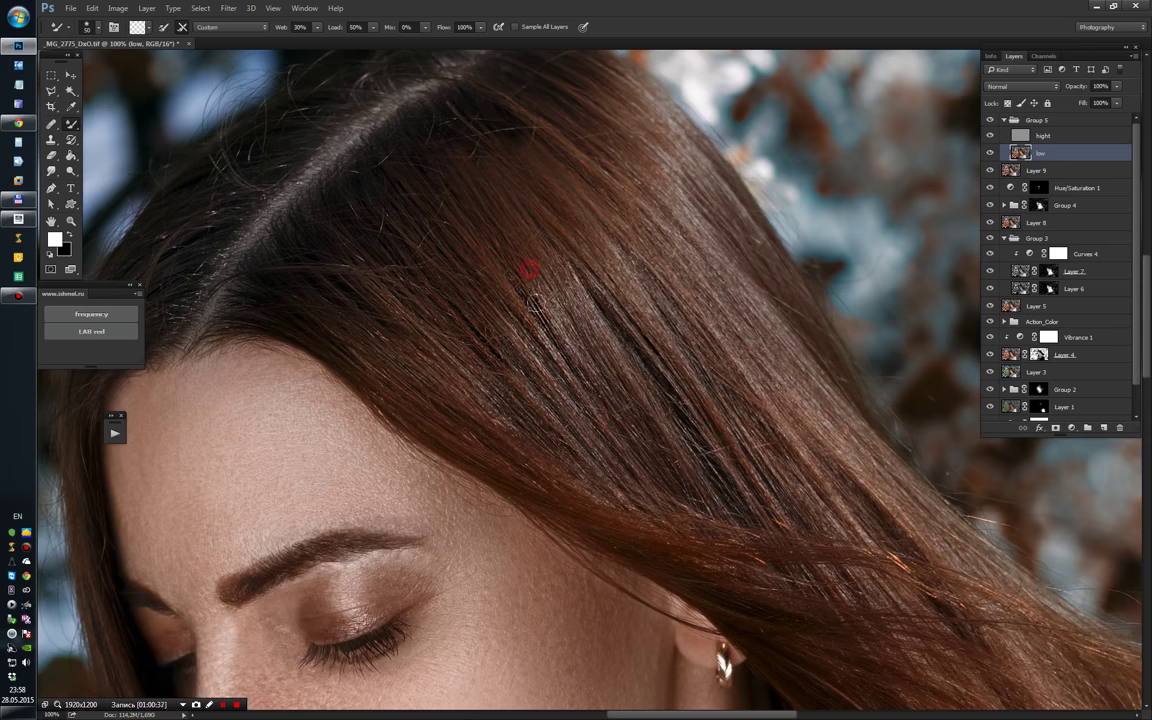
mouse_move(527, 265)
left_mouse_down()
mouse_move(690, 450)
mouse_move(594, 290)
left_mouse_up()
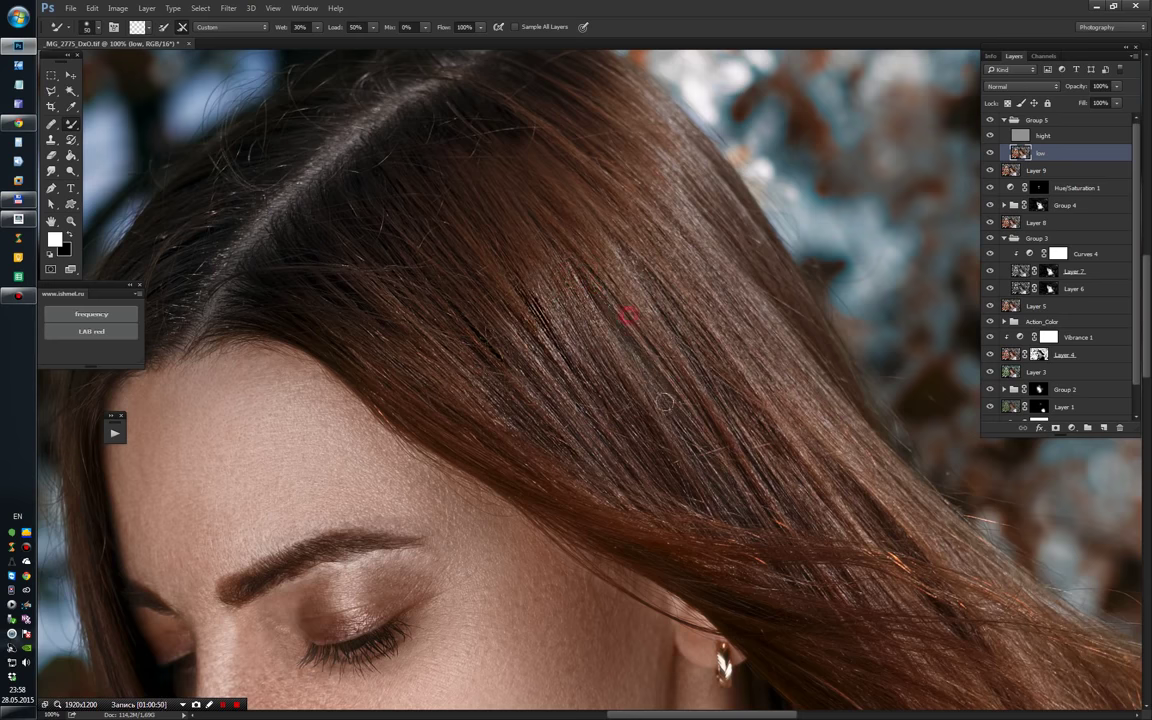
left_click_drag(665, 402, 805, 478)
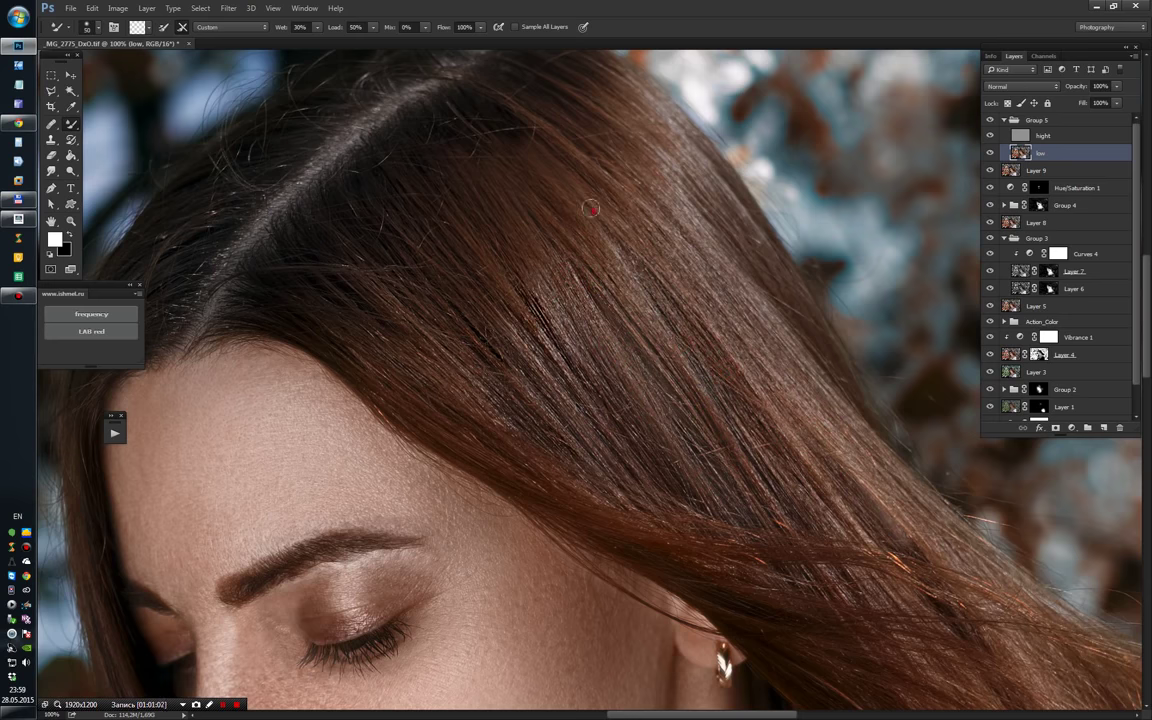
left_click_drag(448, 406, 677, 478)
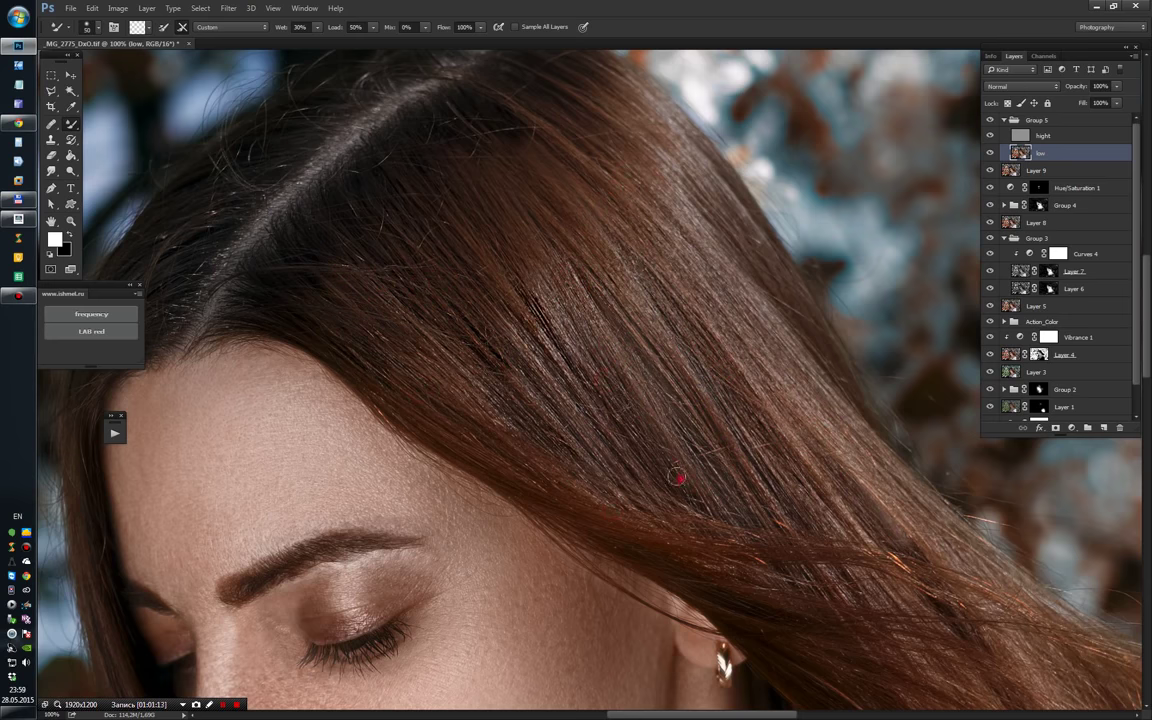
left_click_drag(560, 325, 490, 265)
left_click_drag(570, 255, 605, 175)
mouse_move(608, 528)
left_mouse_down()
mouse_move(415, 326)
mouse_move(568, 408)
left_mouse_up()
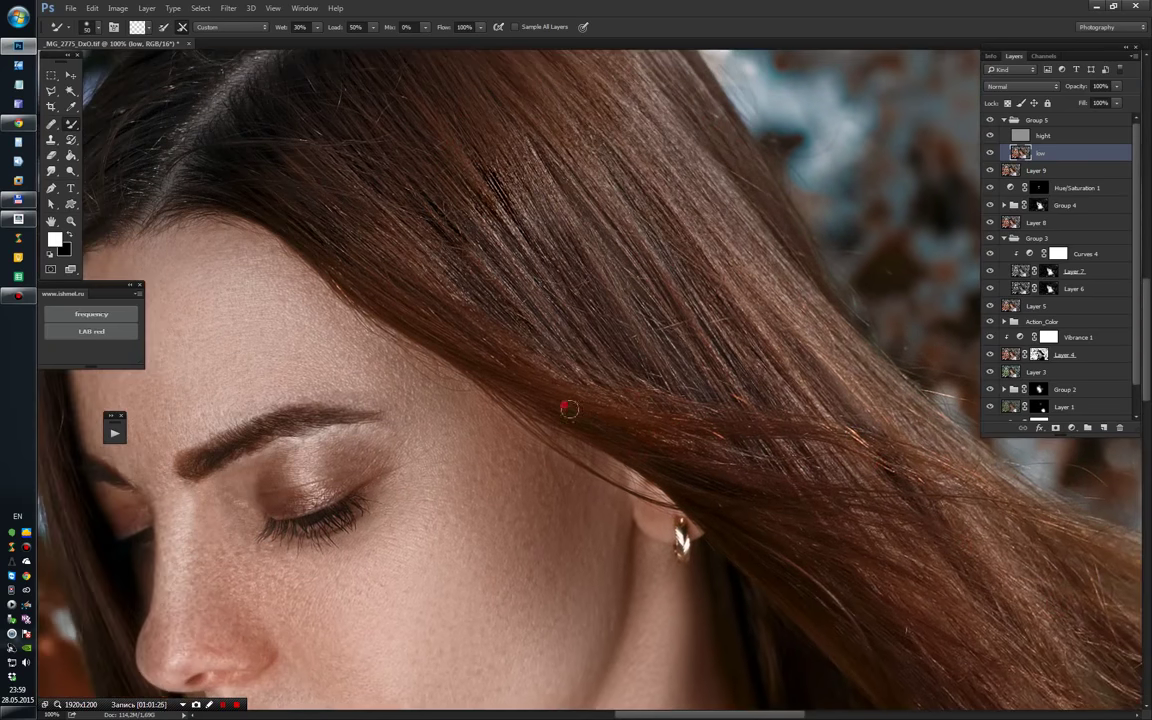
Step: Smooth the hair along the parting
scroll(705, 450, "down", 3)
scroll(276, 332, "up", 5)
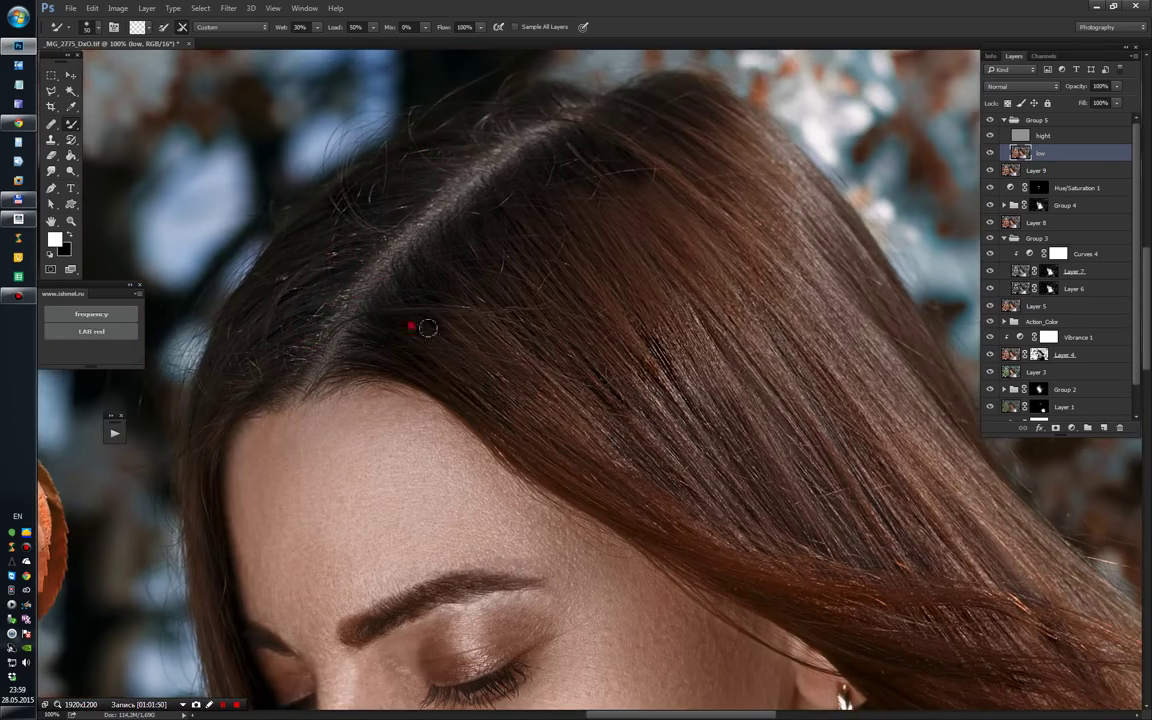
left_click_drag(427, 328, 530, 270)
mouse_move(599, 165)
left_mouse_down()
mouse_move(606, 134)
mouse_move(700, 140)
left_mouse_up()
Step: Blend the skin over the brow and eyelid and the hair edges beside the nose and face
scroll(330, 333, "down", 6)
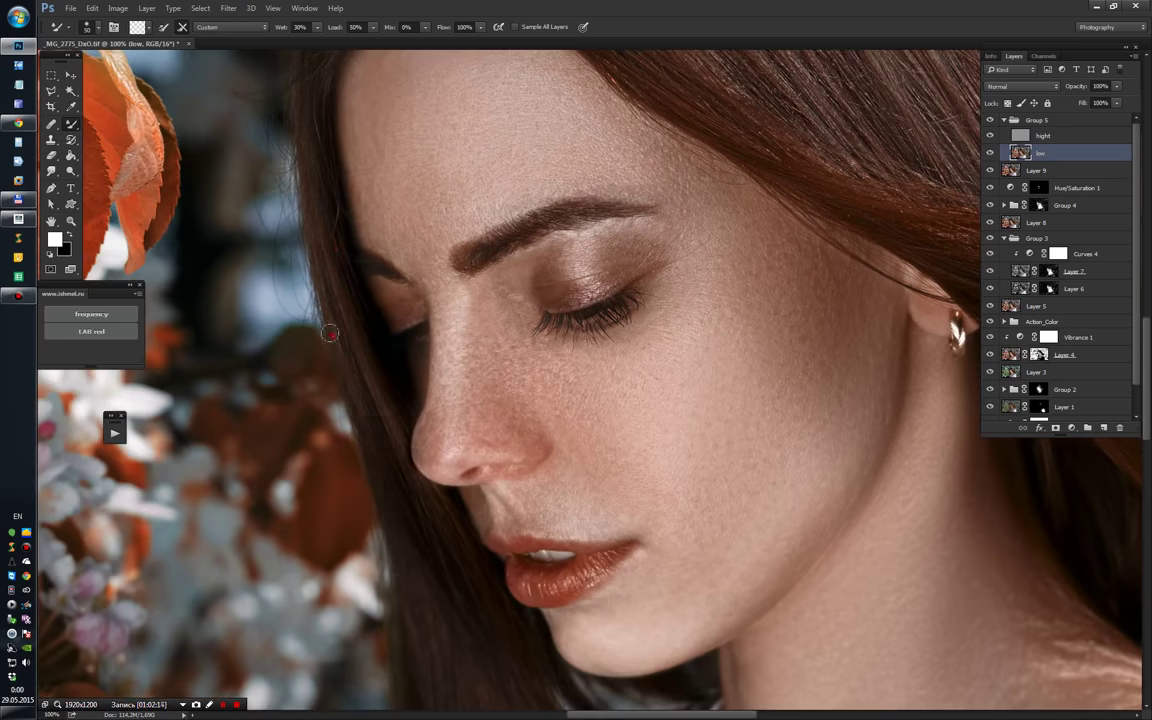
scroll(407, 540, "down", 3)
scroll(392, 440, "up", 2)
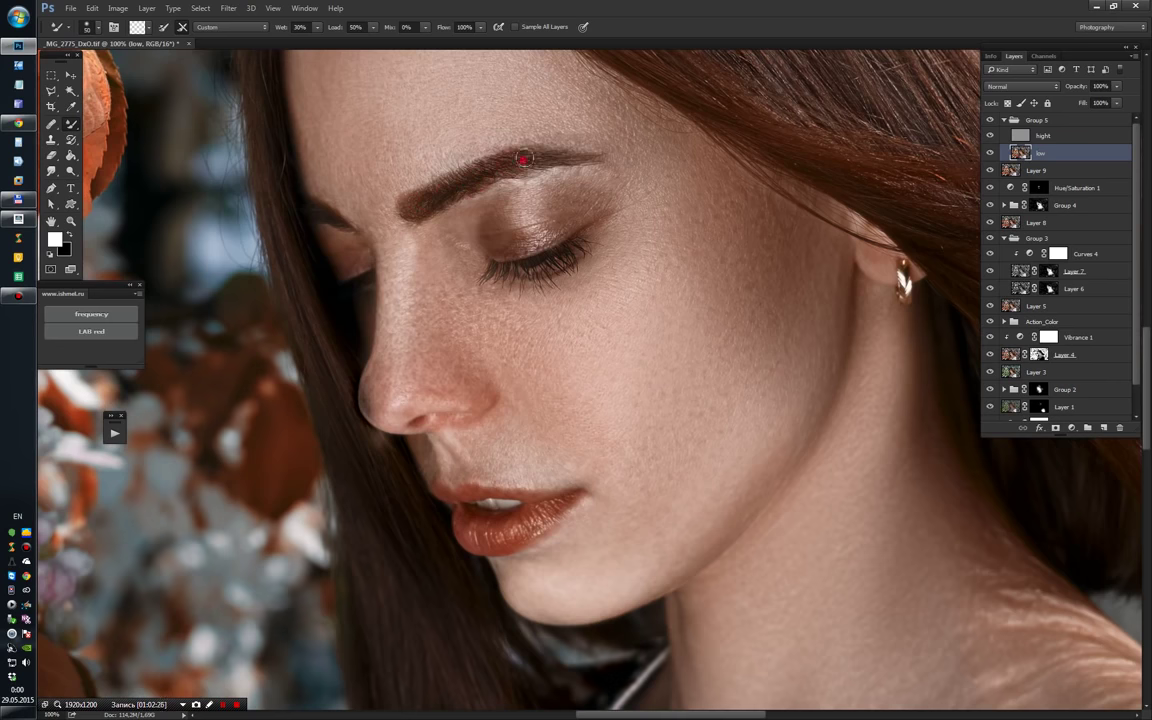
mouse_move(522, 158)
left_mouse_down()
mouse_move(468, 230)
mouse_move(540, 129)
left_mouse_up()
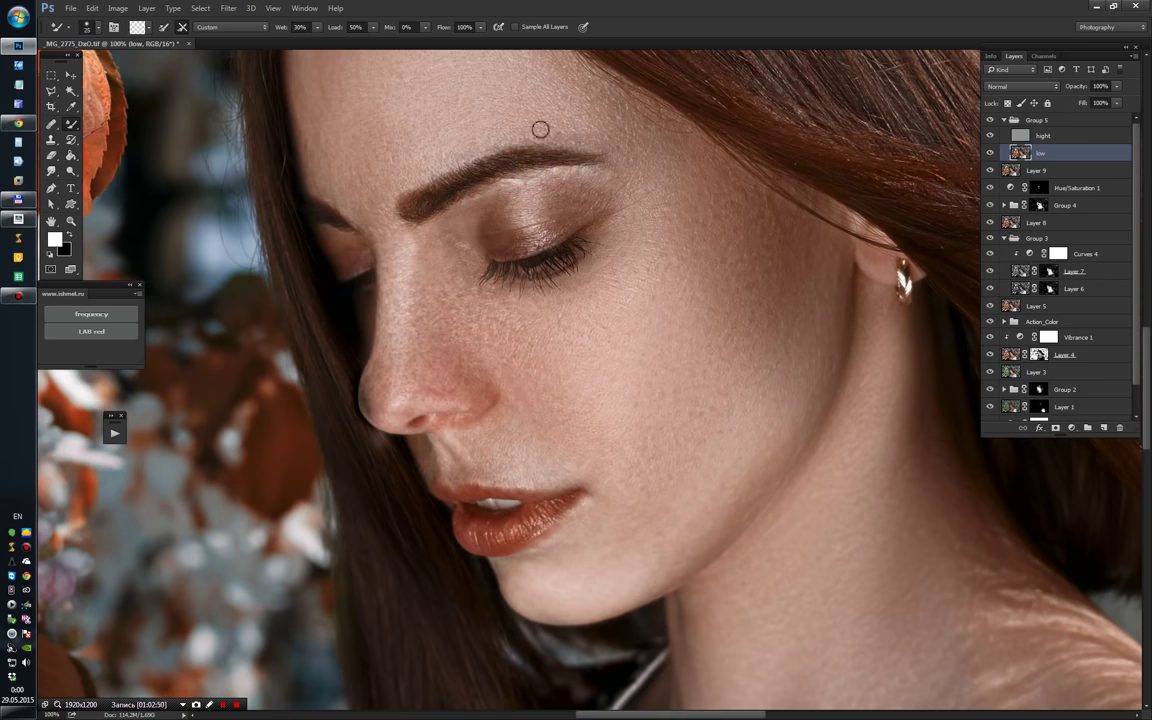
mouse_move(474, 163)
left_mouse_down()
mouse_move(548, 144)
mouse_move(393, 185)
mouse_move(406, 226)
mouse_move(457, 209)
mouse_move(495, 157)
mouse_move(594, 153)
left_mouse_up()
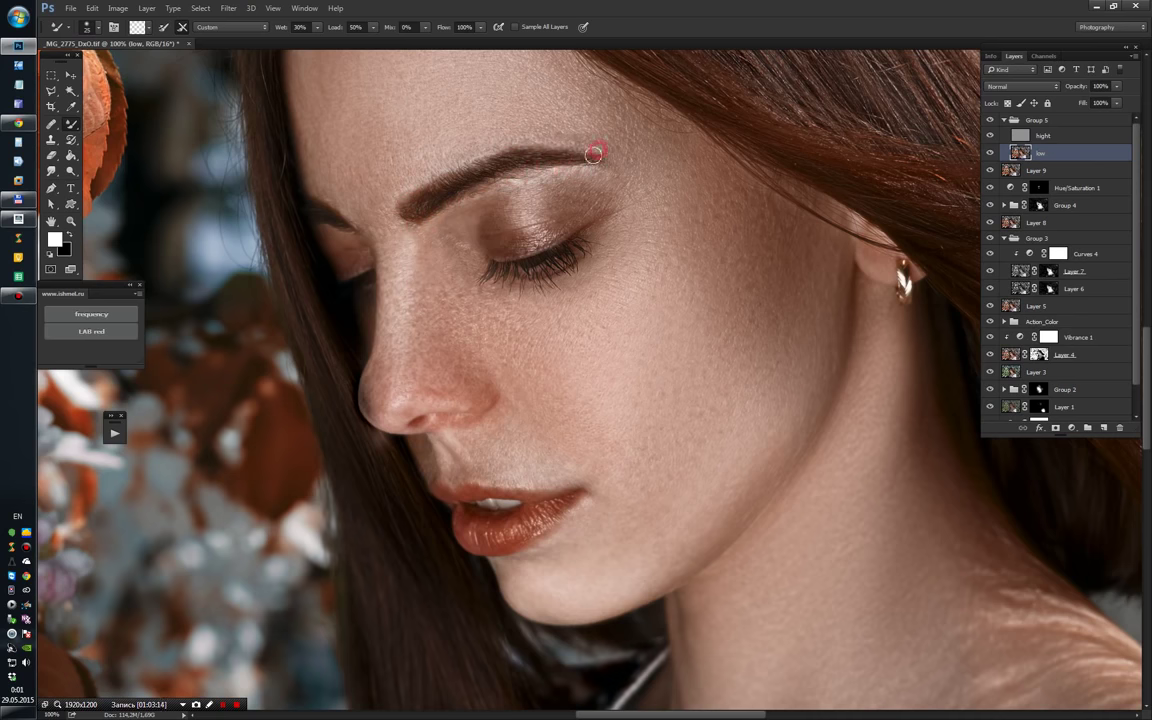
mouse_move(505, 191)
left_mouse_down()
mouse_move(489, 193)
mouse_move(548, 177)
left_mouse_up()
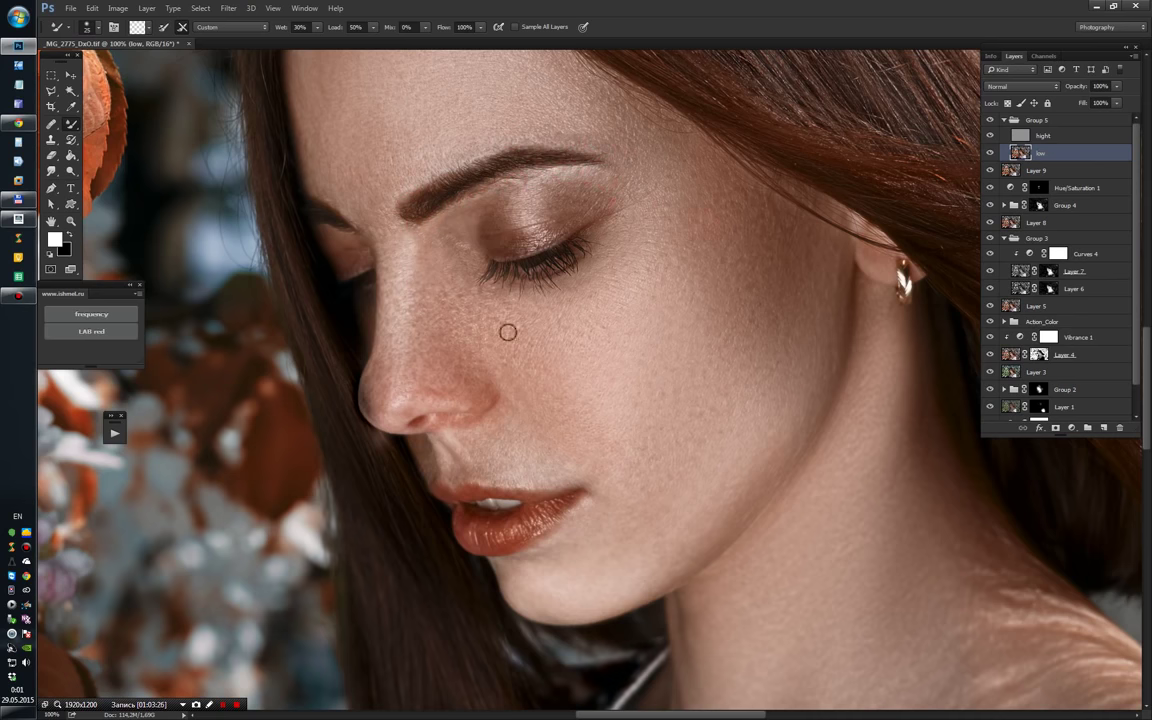
left_click_drag(371, 414, 374, 390)
left_click_drag(308, 348, 291, 291)
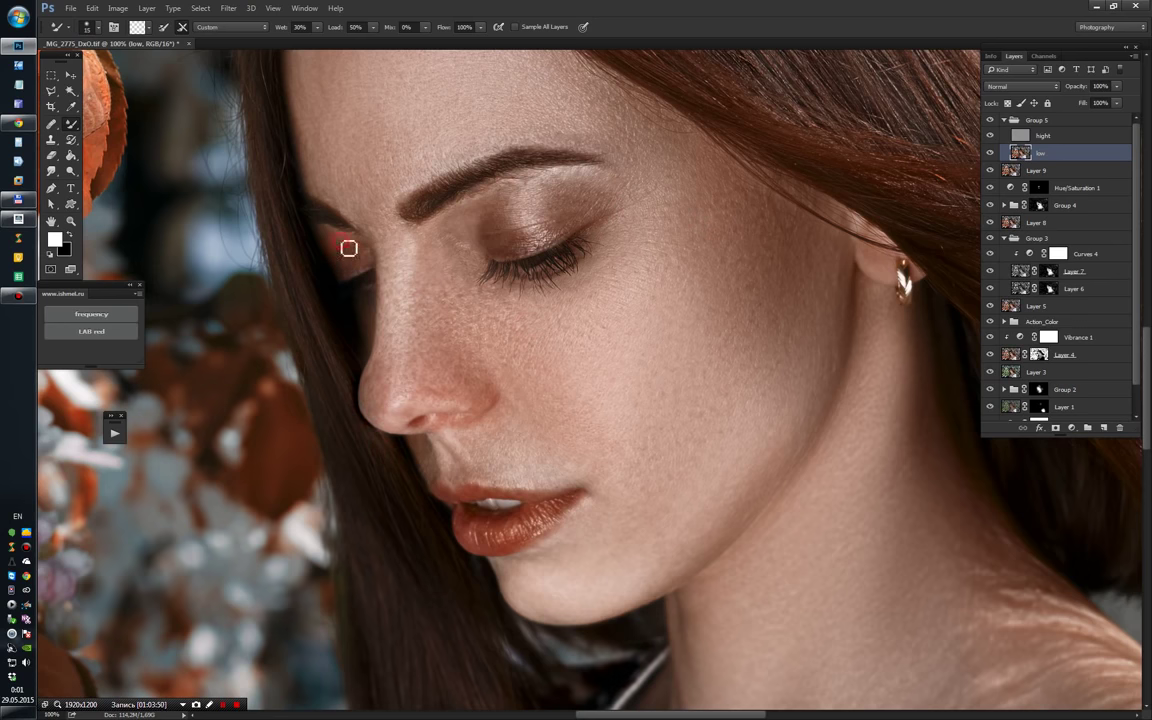
scroll(570, 316, "up", 2)
Step: Heal several blemishes under the eyebrow on the hight layer with the Healing Brush
key("alt+bracketright")
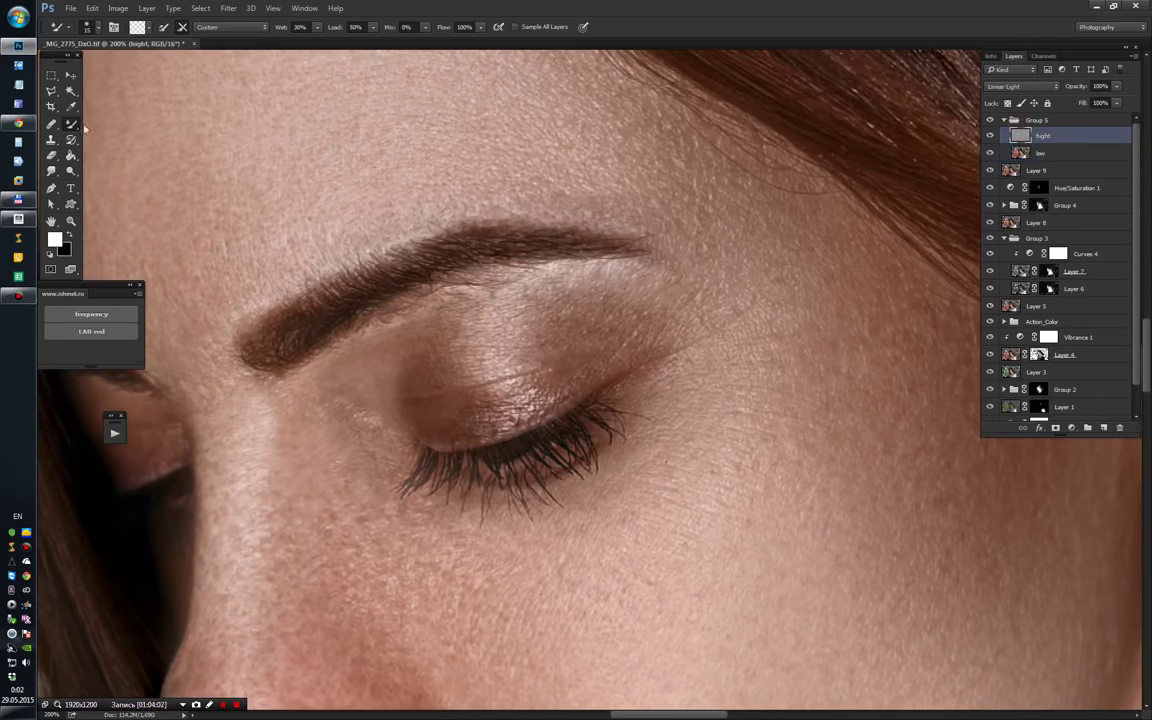
key("j")
left_click(387, 323, "alt")
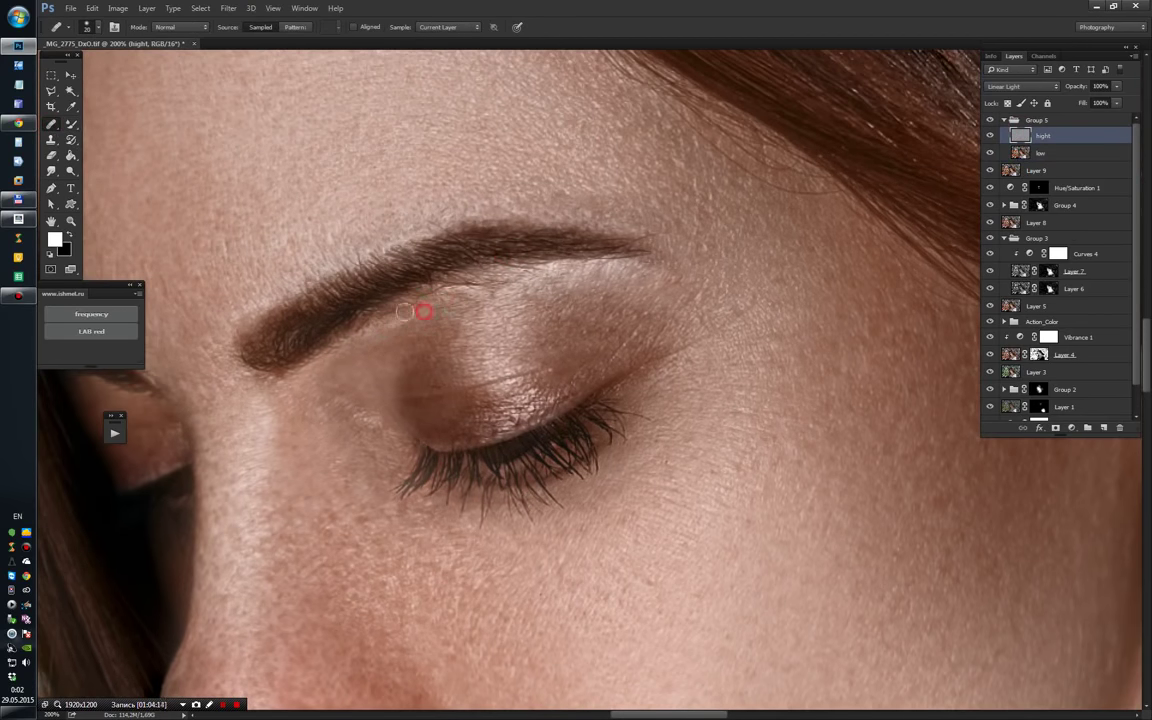
left_click(478, 301)
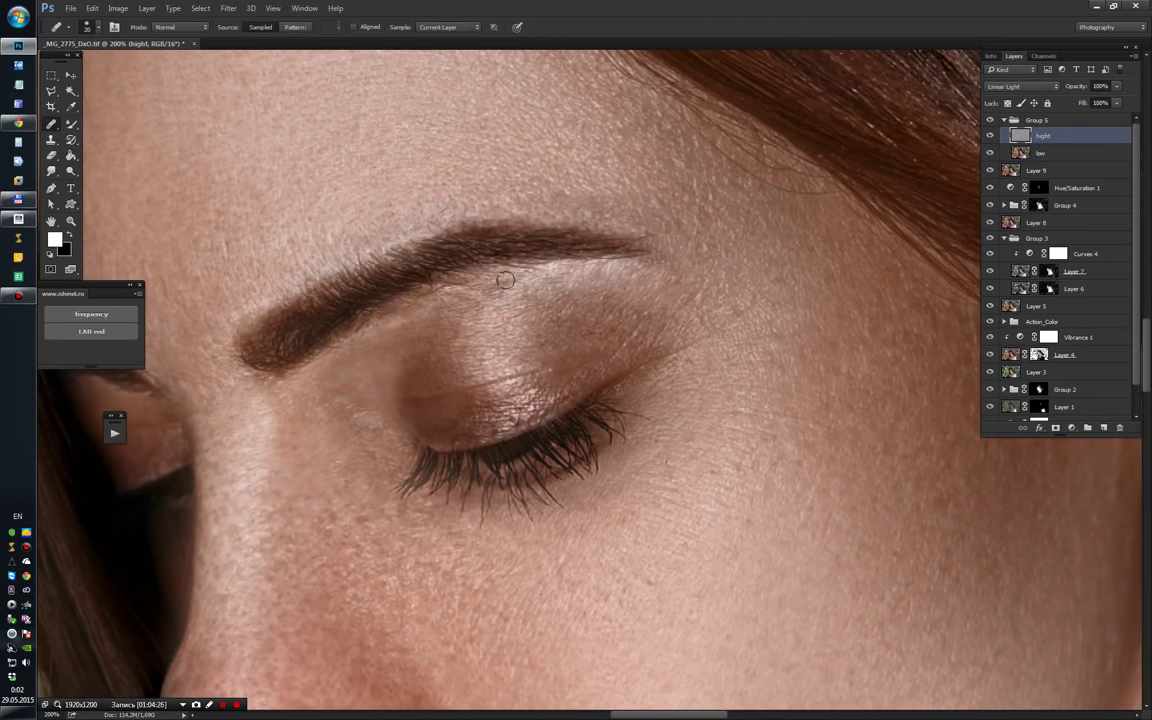
left_click(480, 279)
left_click(432, 290)
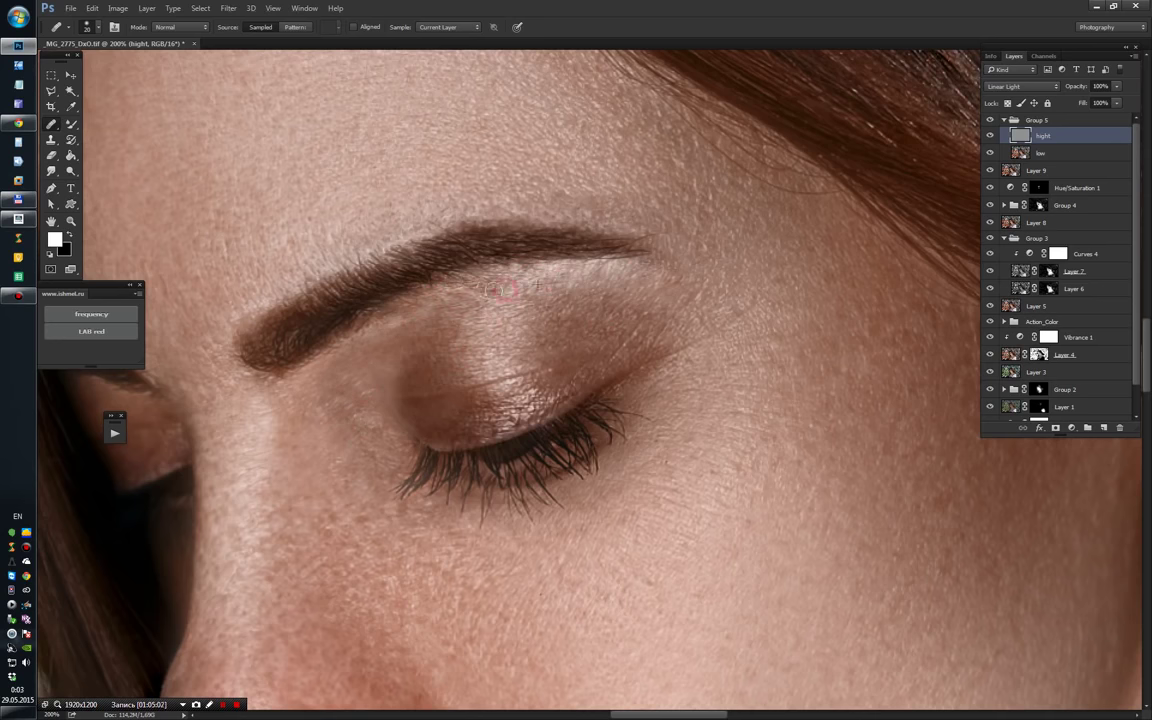
left_click(450, 296)
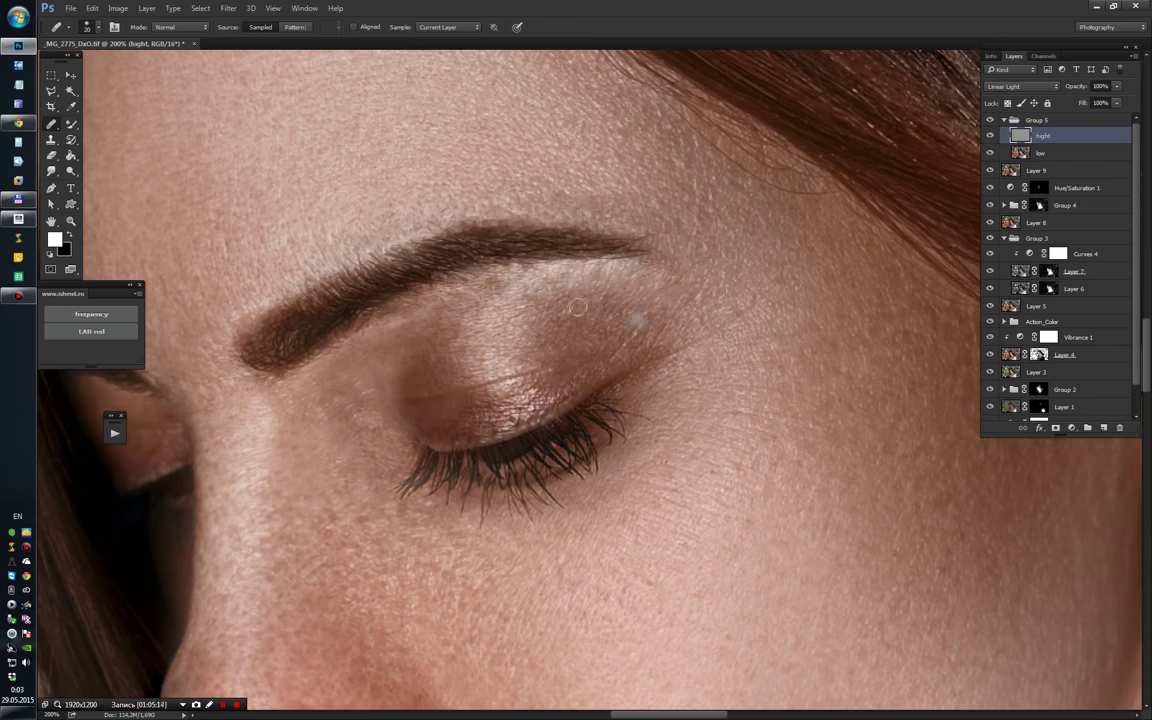
Step: Retouch the dark and stray hair strands near the parting with the Mixer Brush
key("alt+bracketleft")
key("b")
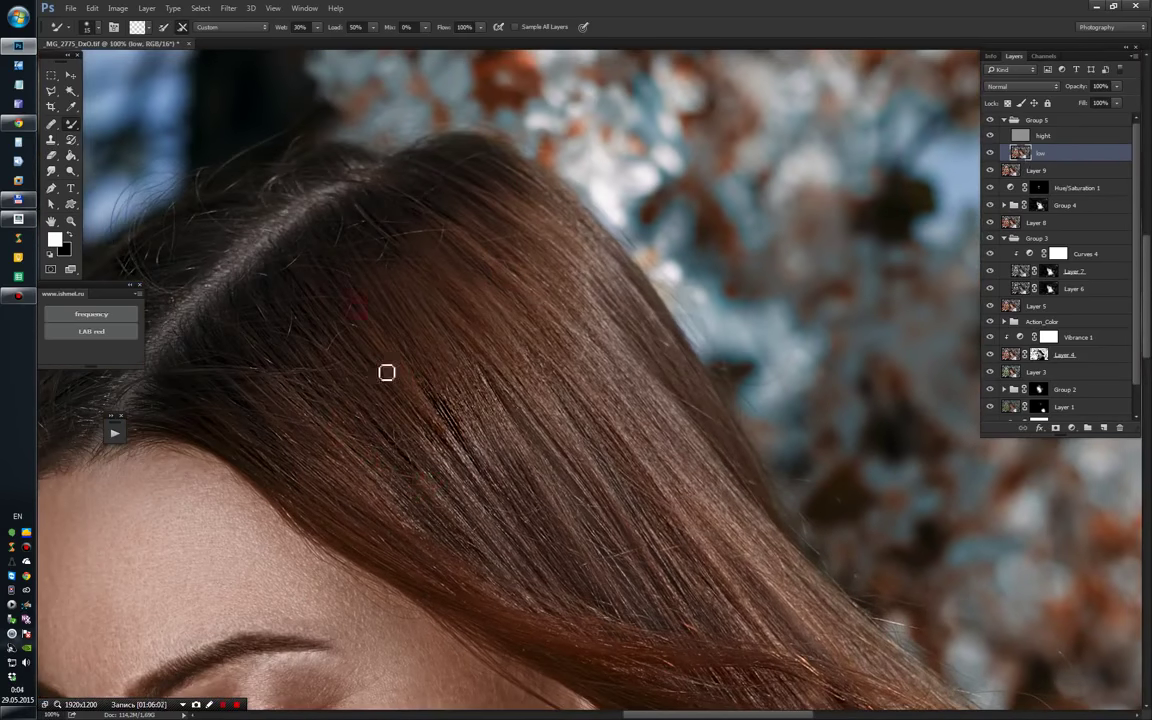
left_click_drag(440, 400, 475, 455)
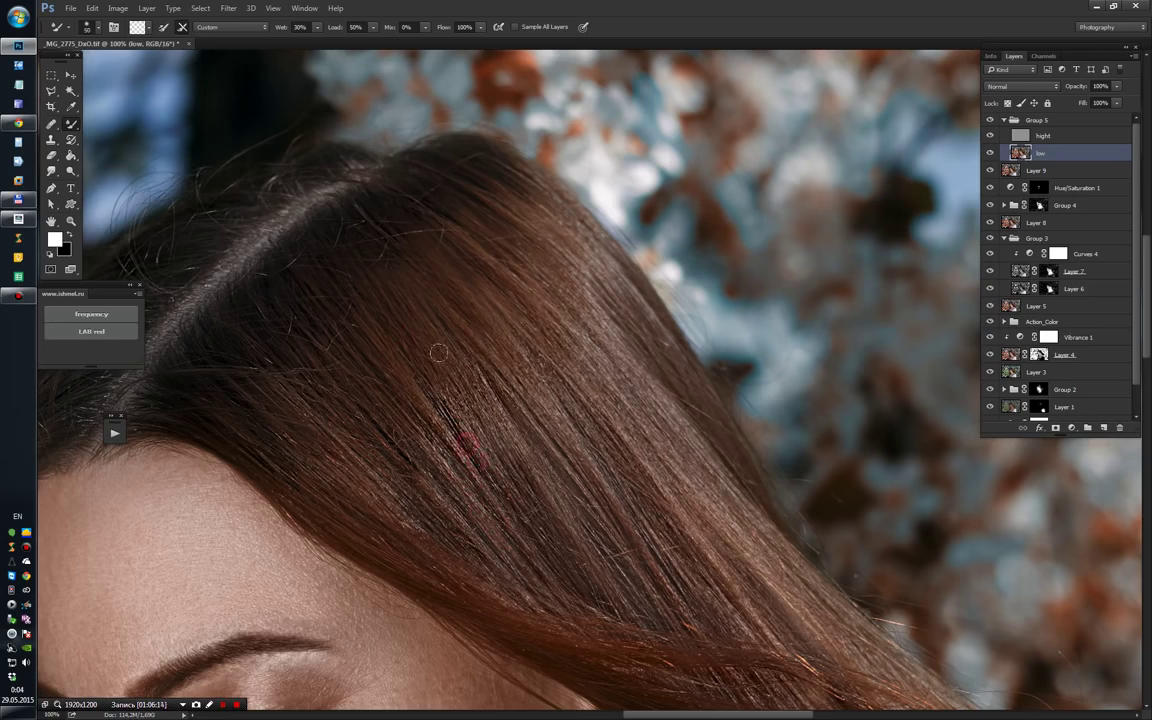
left_click_drag(444, 282, 460, 307)
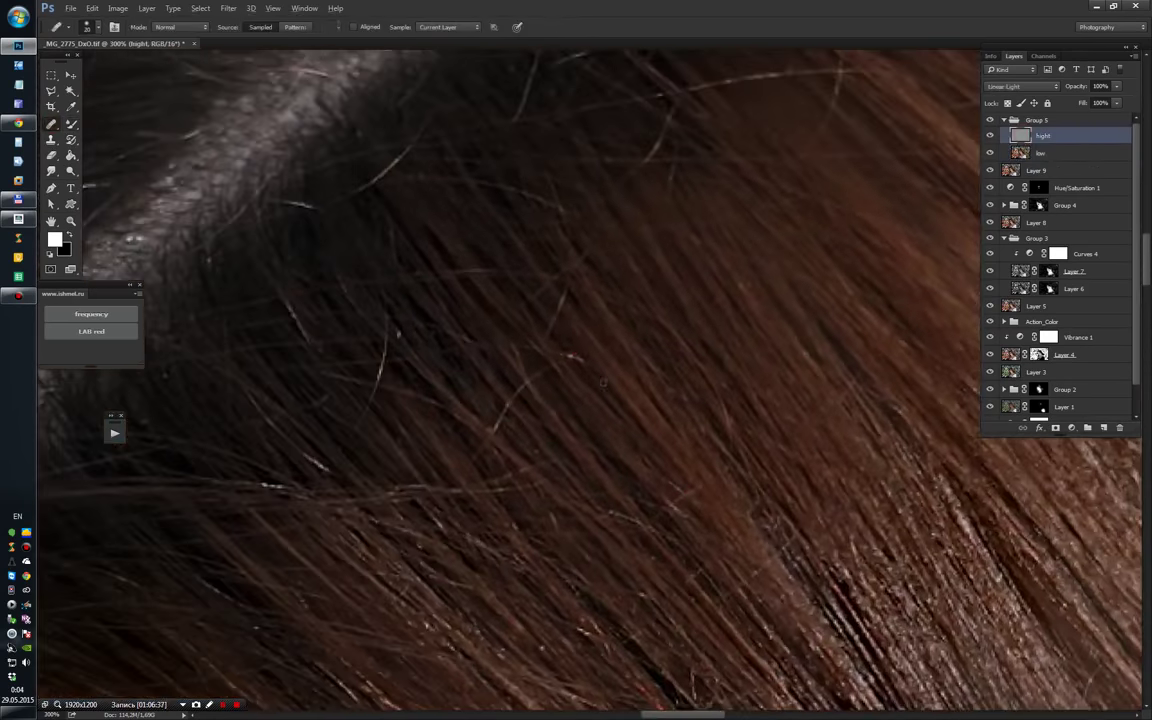
left_click(553, 342)
left_click_drag(532, 296, 585, 305)
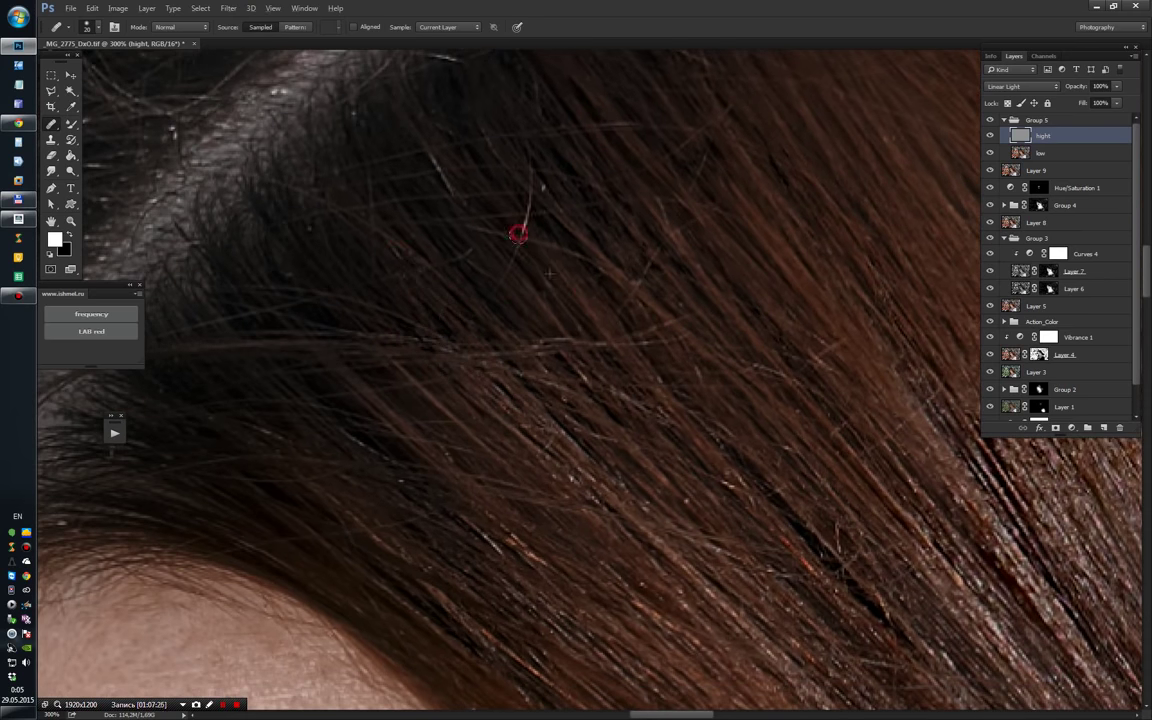
left_click_drag(584, 419, 586, 411)
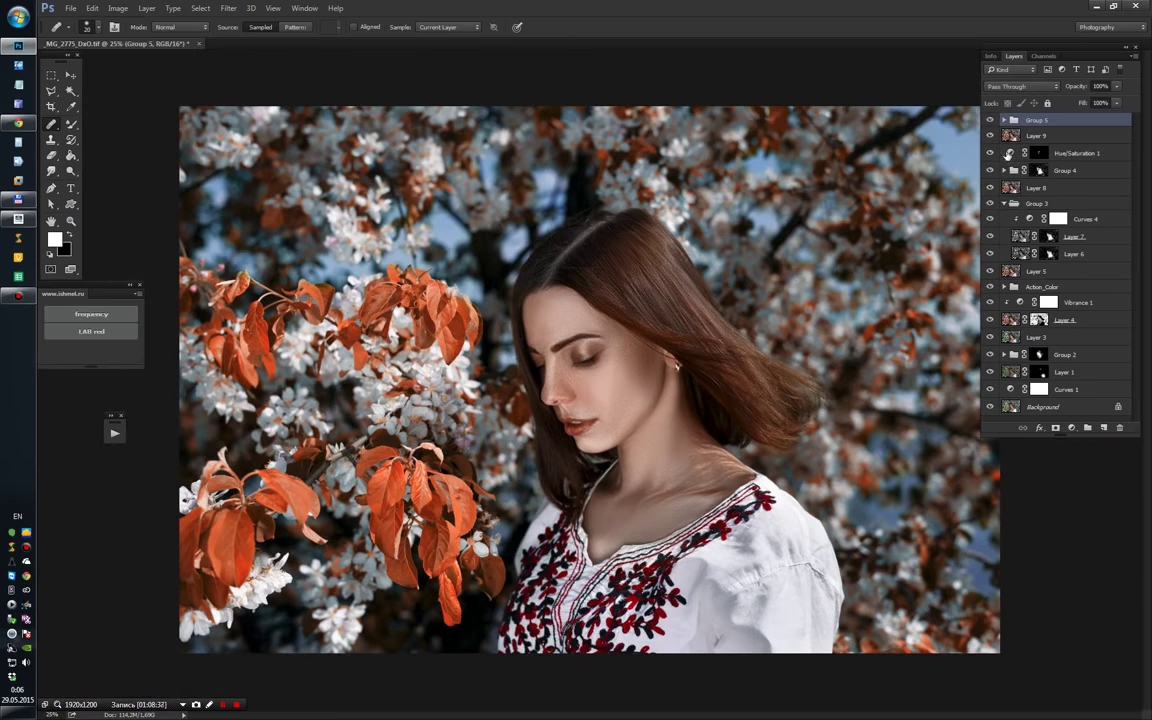
Step: Select the blue sky patches with Color Range, refining the fuzziness
left_click(200, 8)
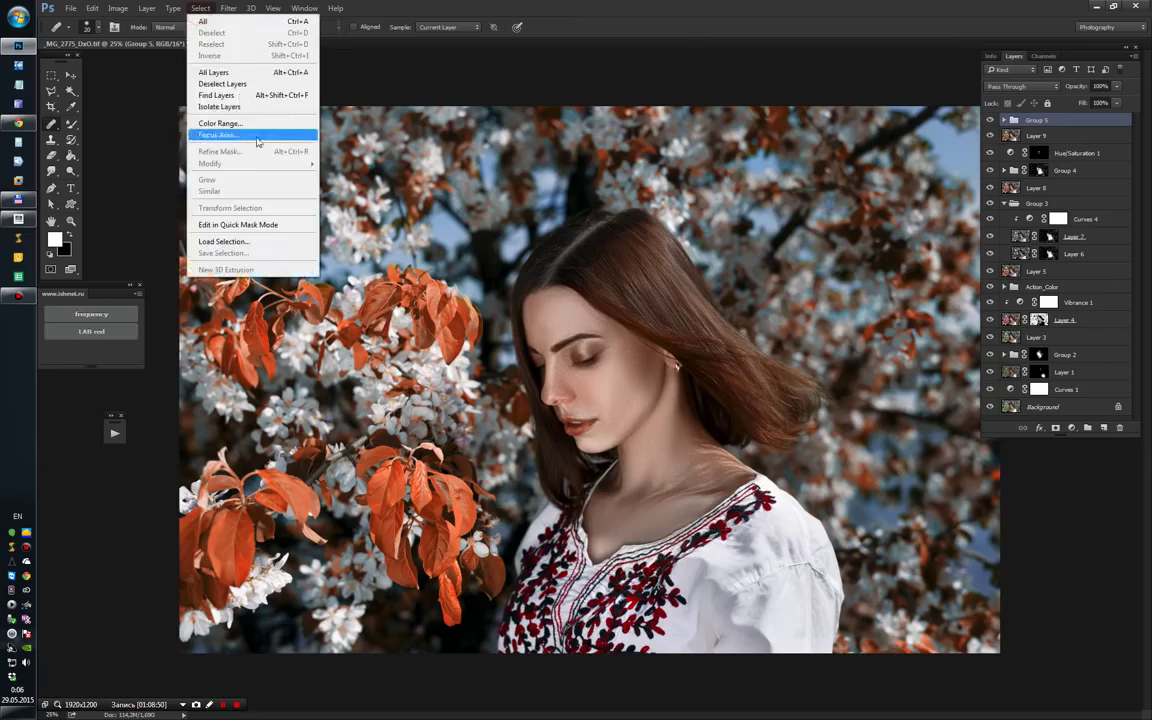
left_click(231, 128)
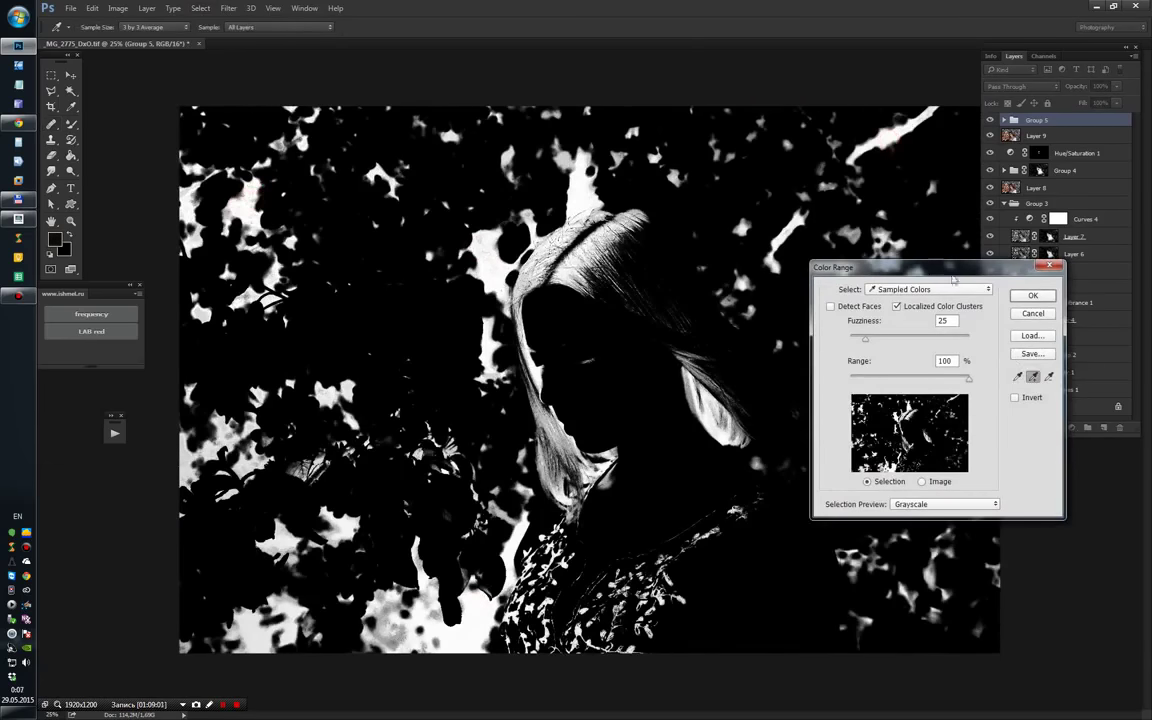
left_click(1032, 296)
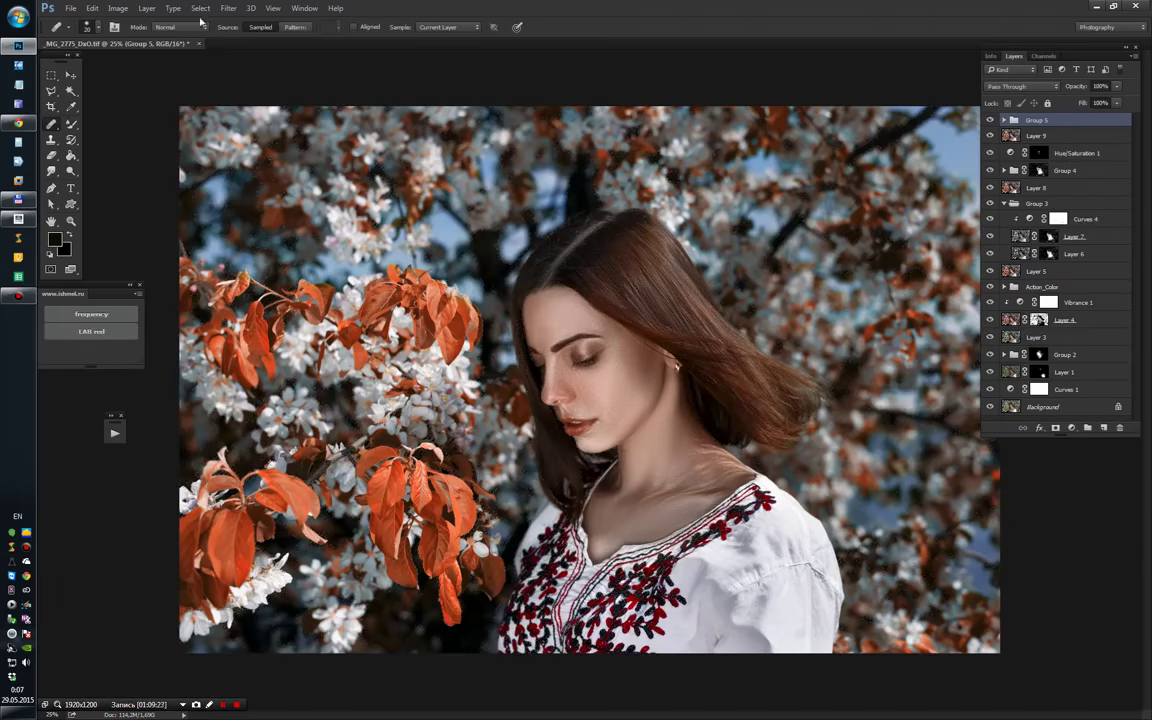
left_click(200, 8)
left_click(231, 128)
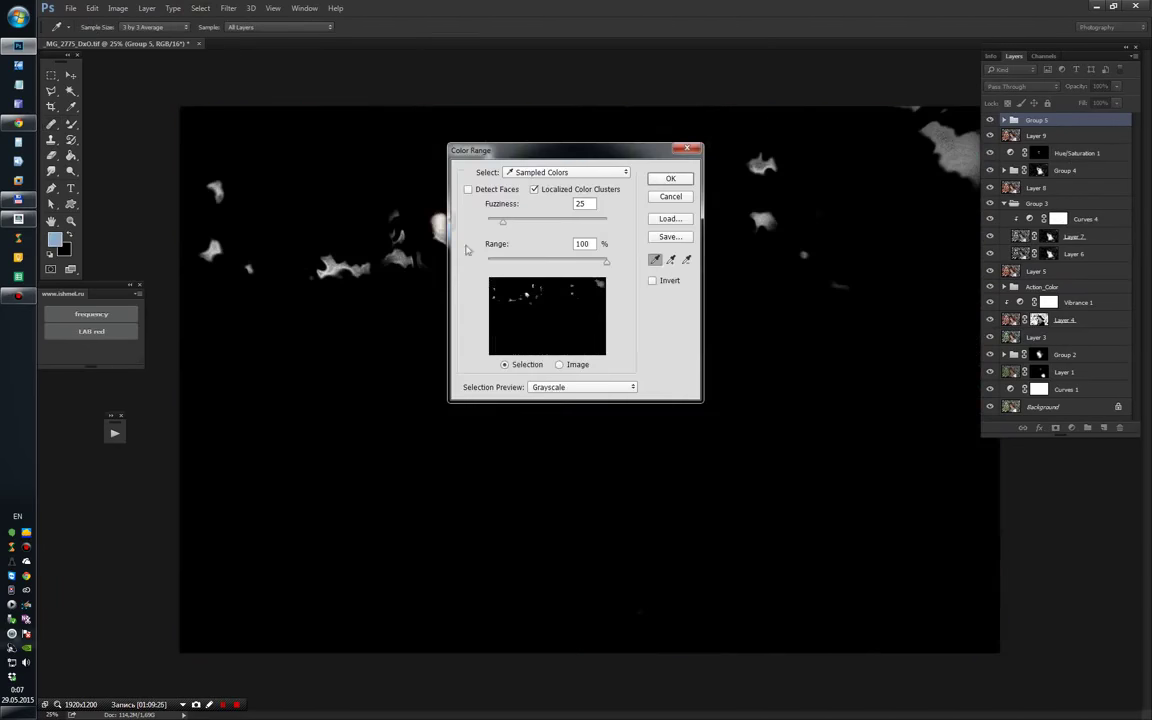
left_click_drag(520, 80, 813, 236)
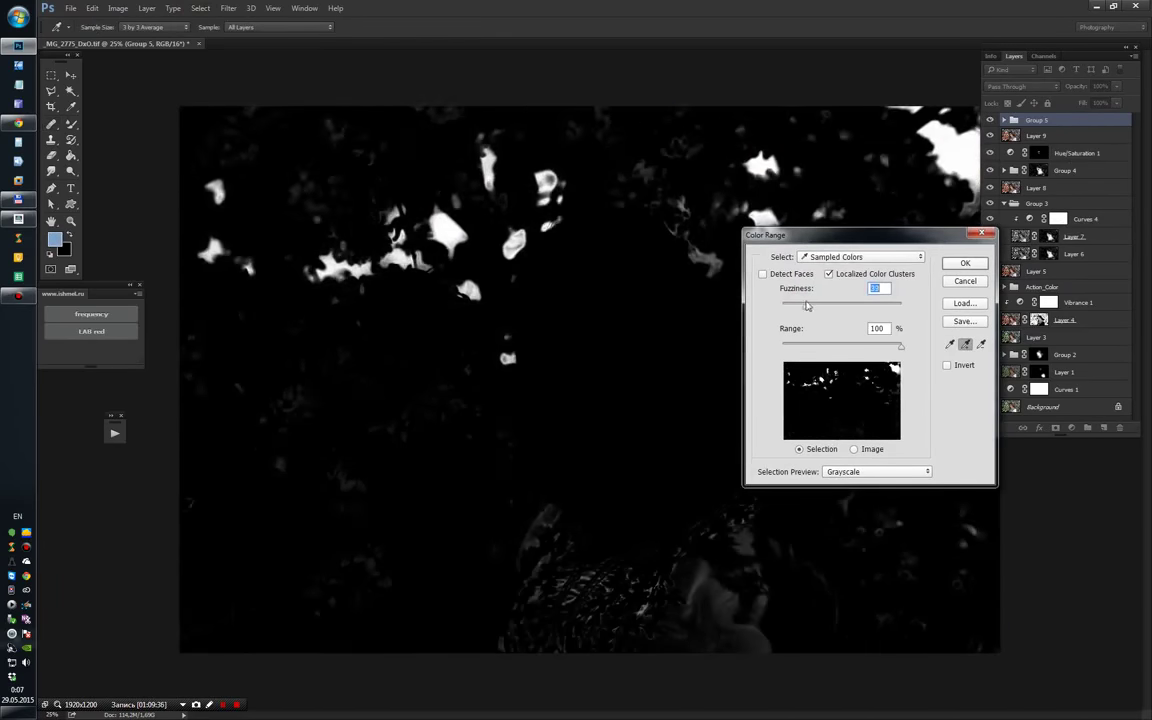
left_click_drag(796, 306, 806, 306)
left_click(965, 263)
Step: Add a Selective Color adjustment to the sky with Blues set to Yellow -36, Black +65
left_click(1071, 427)
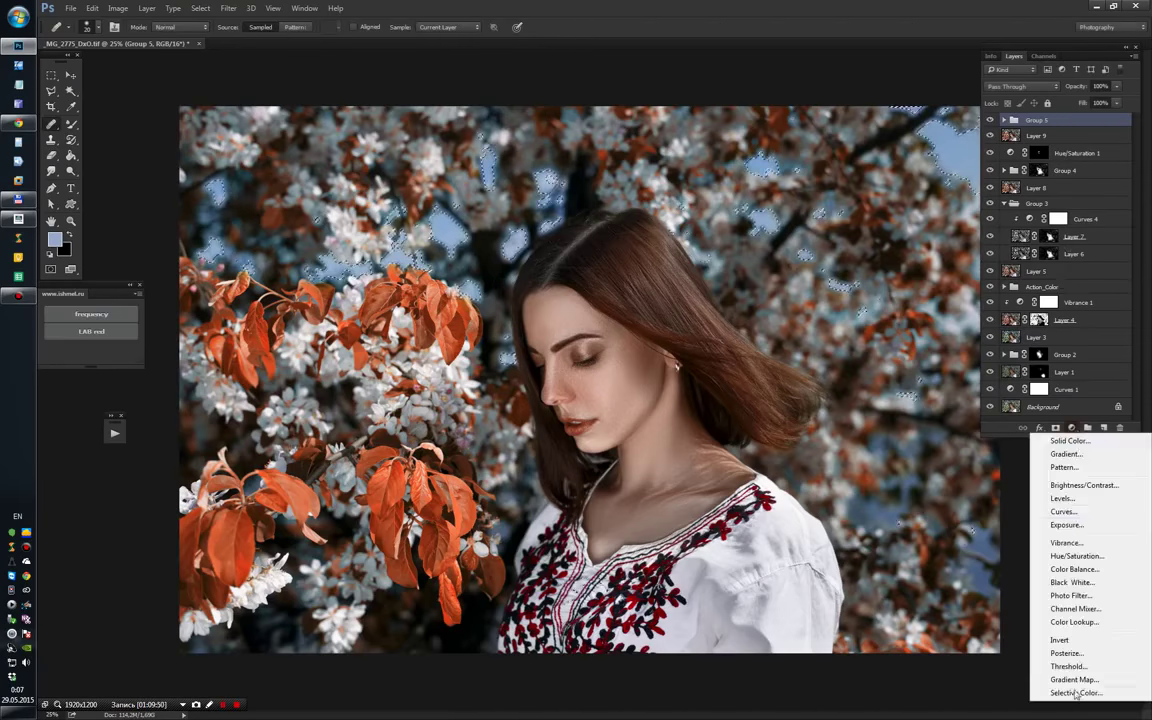
left_click(1062, 694)
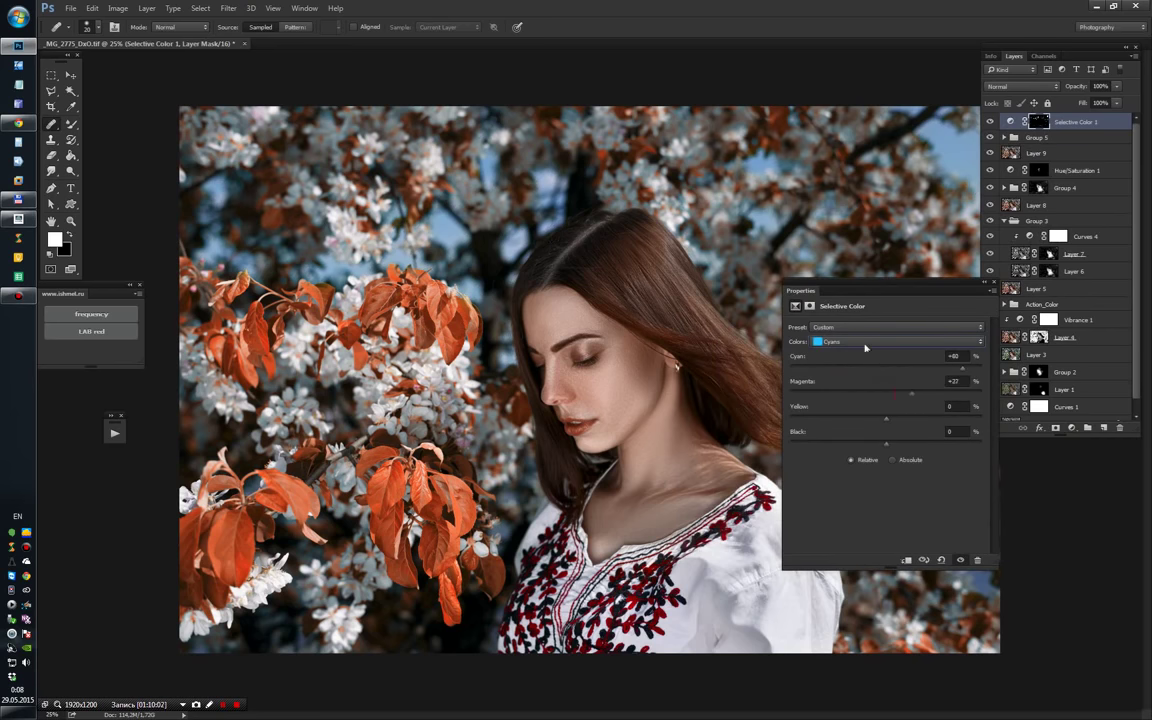
left_click(866, 347)
left_click(870, 356)
left_click_drag(826, 420, 845, 420)
left_click_drag(886, 443, 939, 443)
left_click_drag(940, 317, 646, 495)
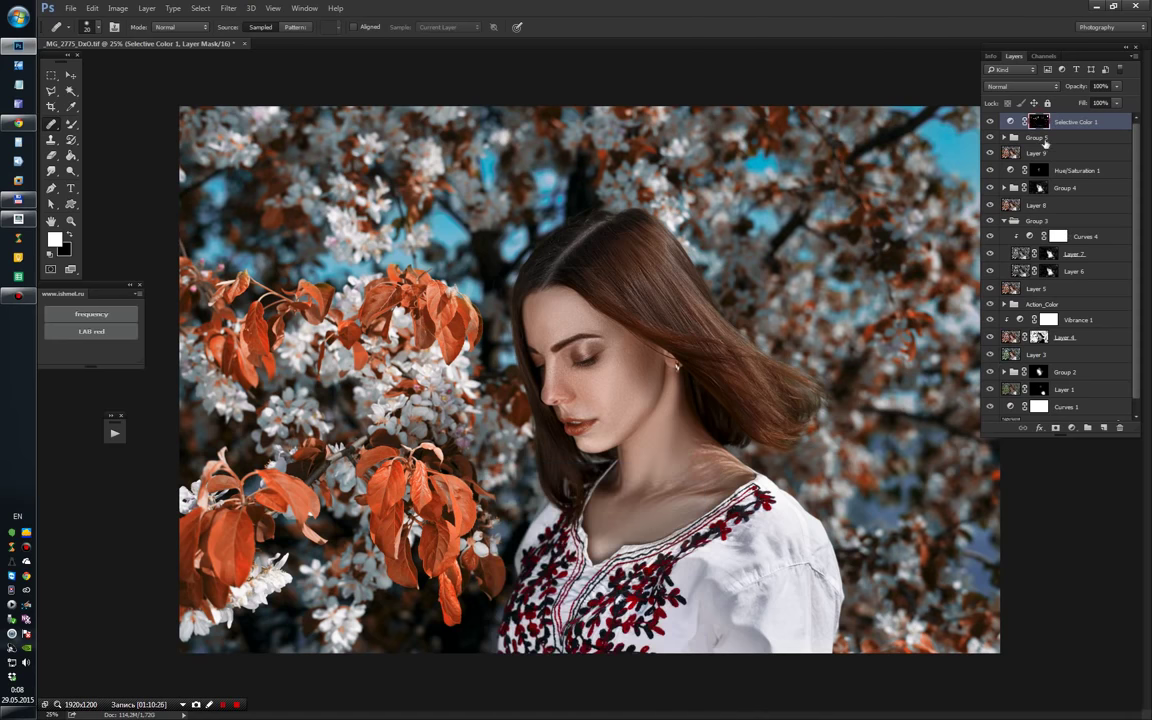
left_click(71, 125)
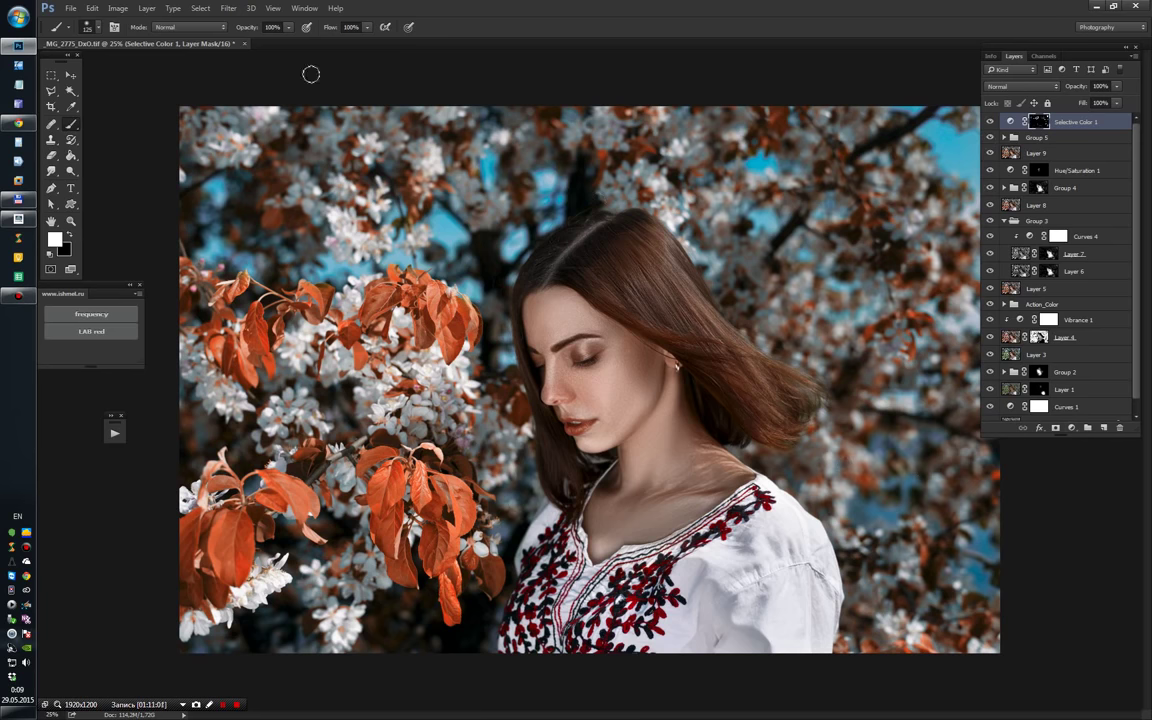
Step: Select the red leaves by Color Range with raised fuzziness, then add and undo a Selective Color layer
left_click(200, 8)
left_click(215, 113)
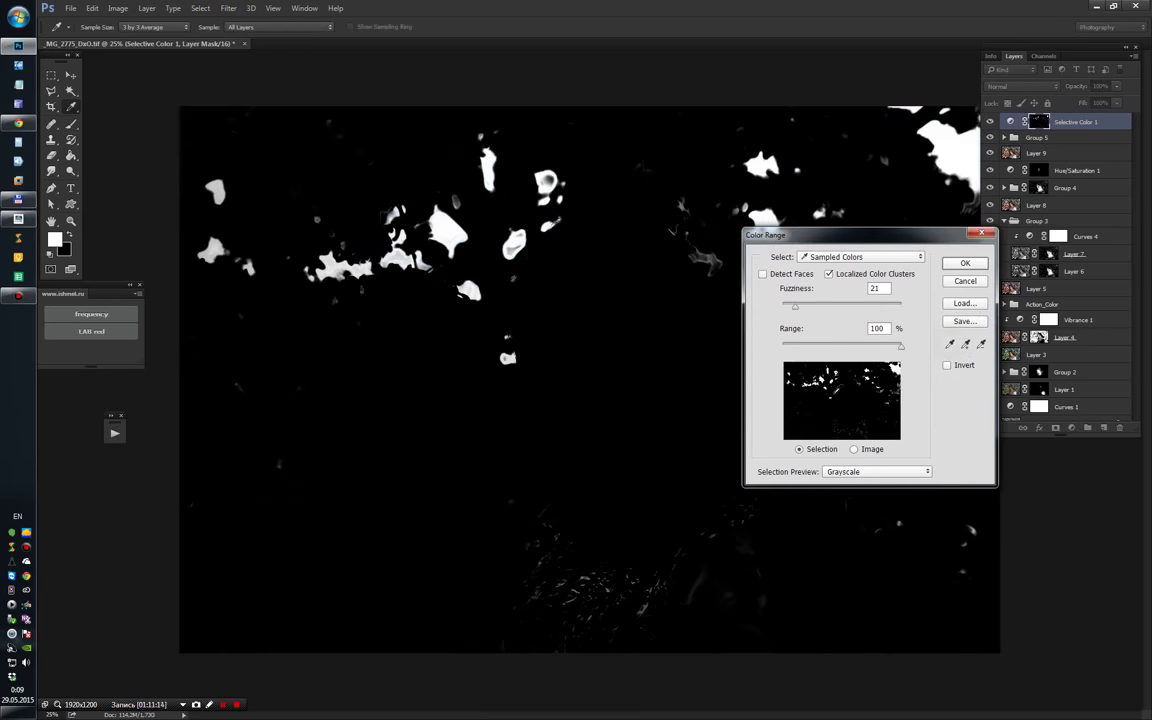
left_click(340, 467)
key("shift+Up")
key("shift+Up")
key("shift+Up")
key("shift+Up")
key("shift+Up")
key("shift+Up")
key("shift+Up")
key("shift+Up")
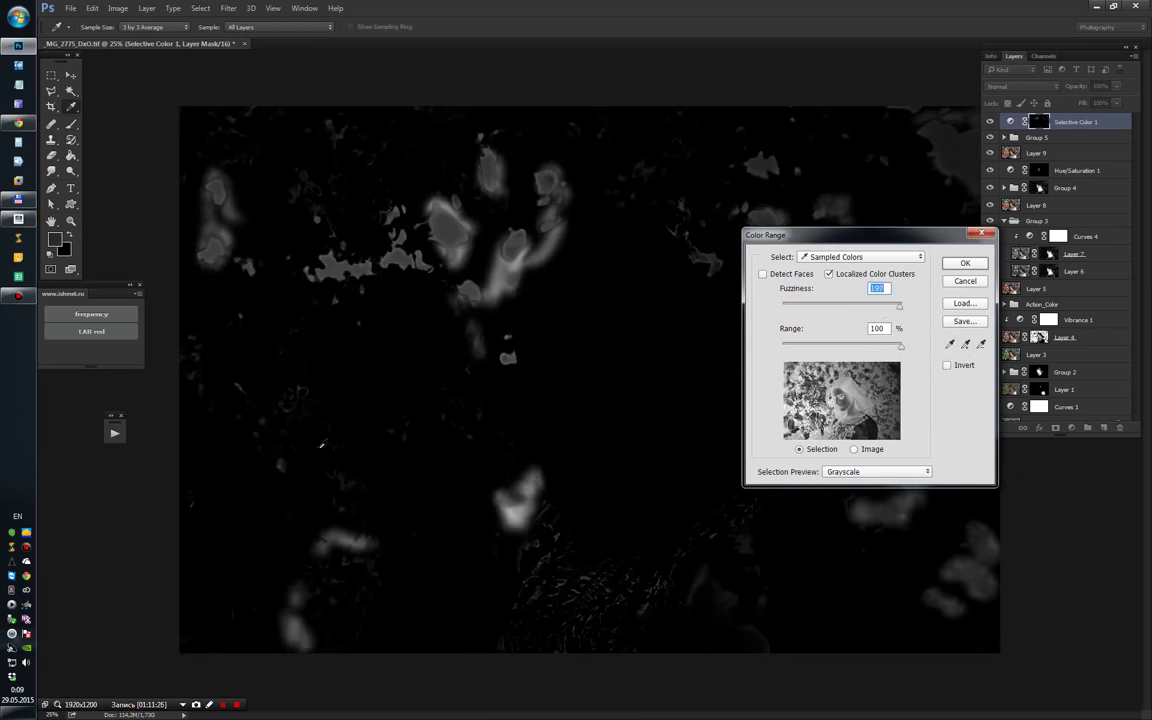
key("shift+Up")
key("shift+Up")
key("shift+Up")
key("Return")
key("b")
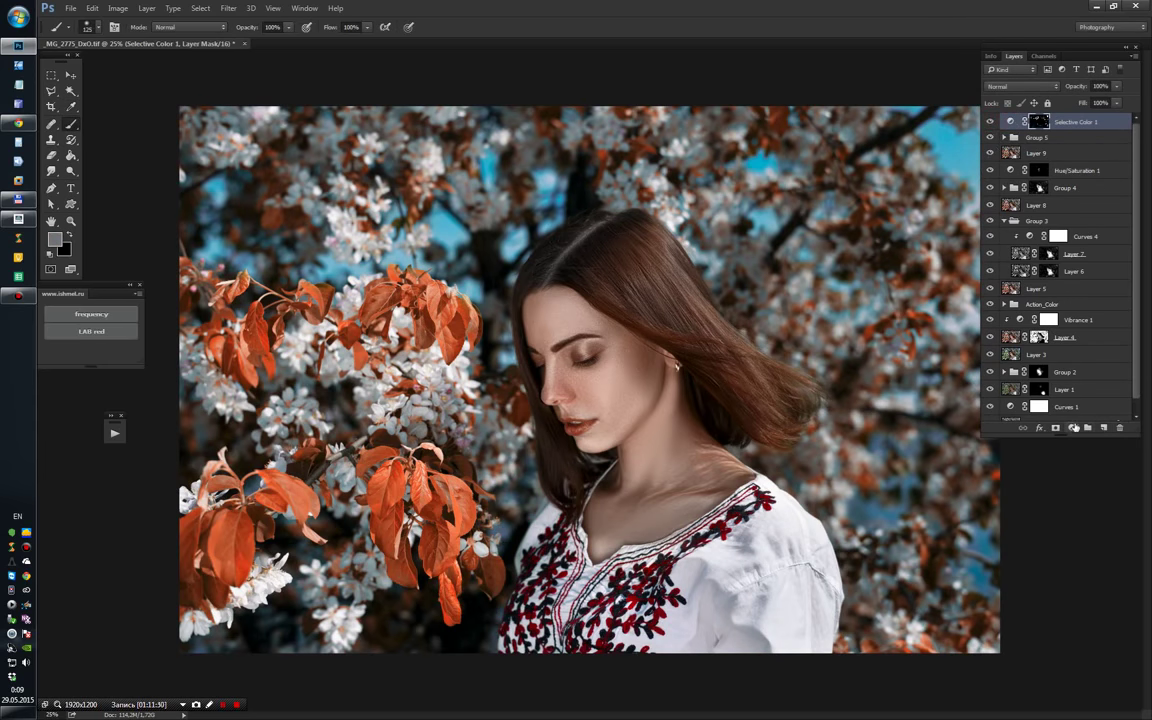
left_click(1071, 427)
left_click(980, 622)
key("ctrl+z")
Step: Redo the leaf Color Range selection with wider fuzziness and 97% range, then add Selective Color 2
left_click(200, 8)
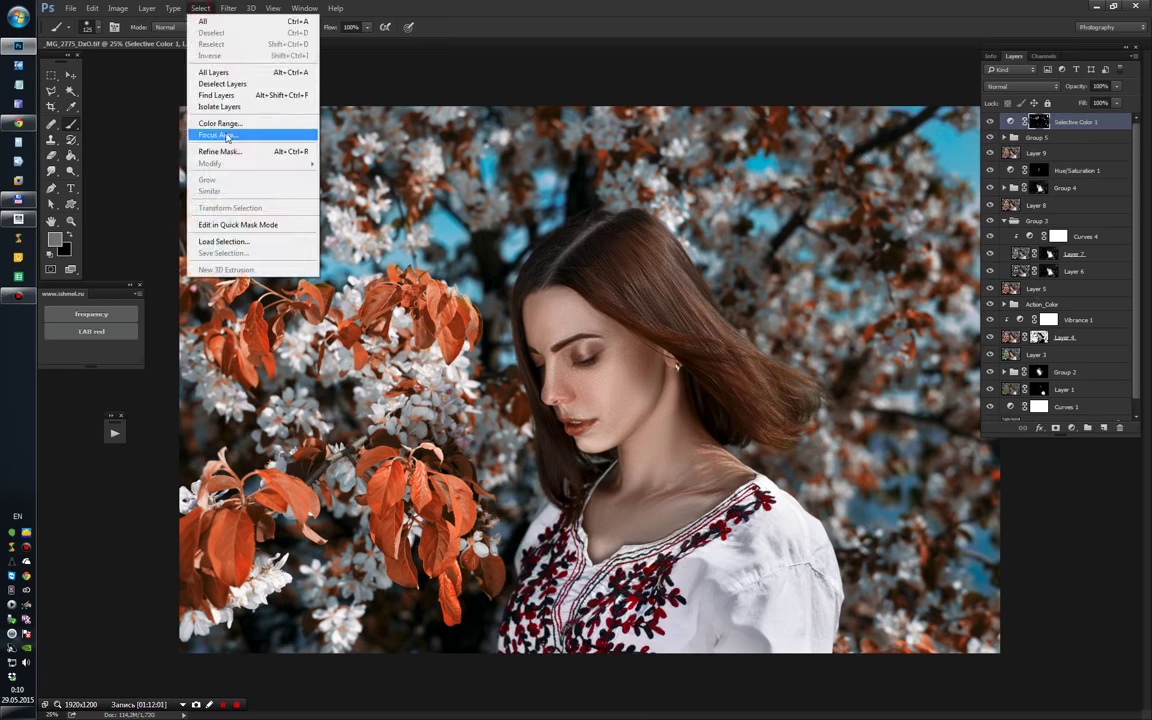
left_click(215, 121)
mouse_move(795, 306)
left_mouse_down()
mouse_move(886, 306)
mouse_move(897, 345)
left_mouse_up()
left_click(965, 343)
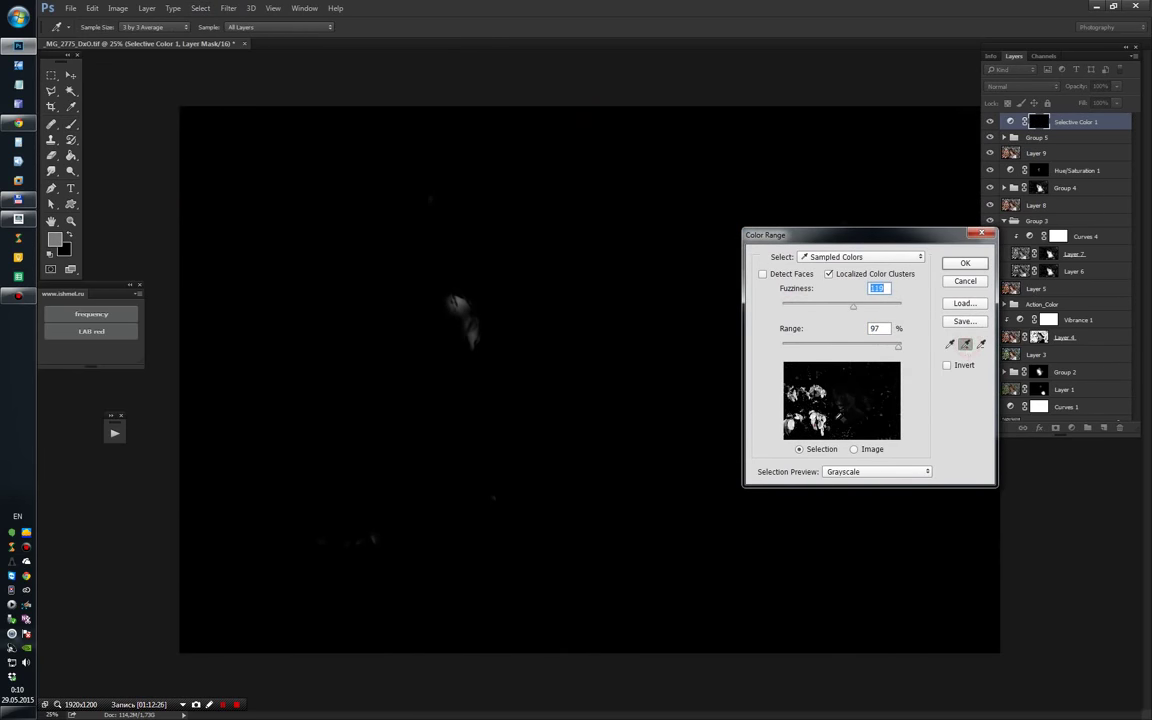
left_click(830, 400)
left_click(965, 263)
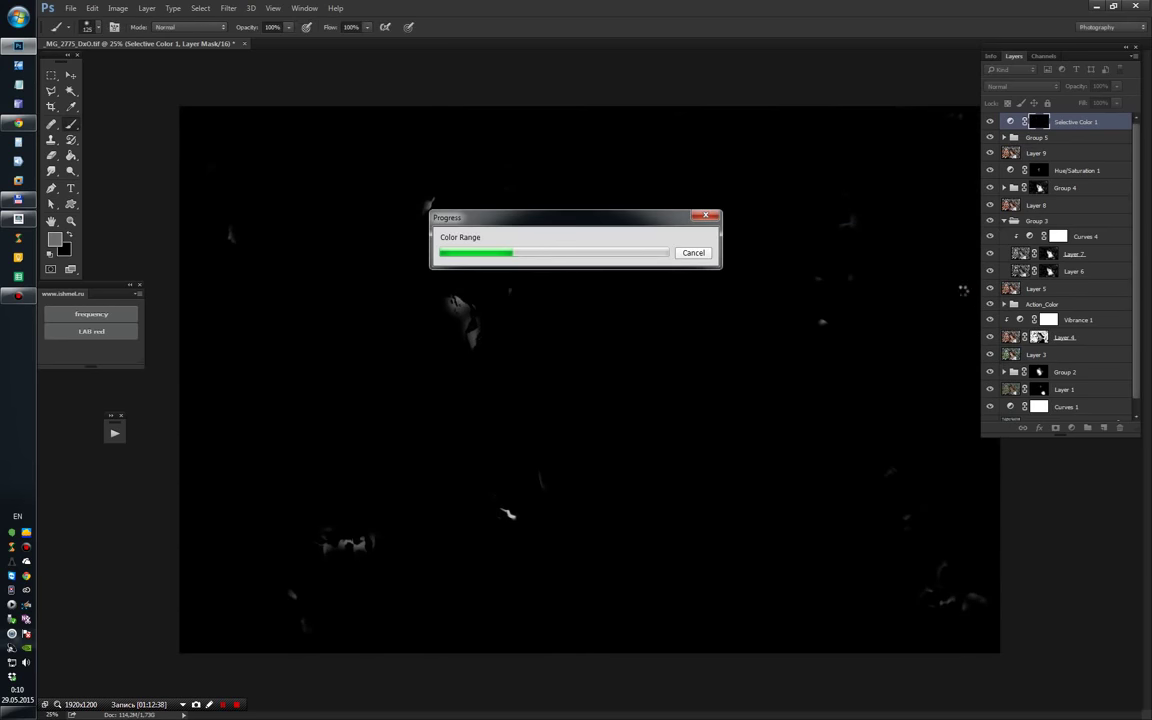
key("b")
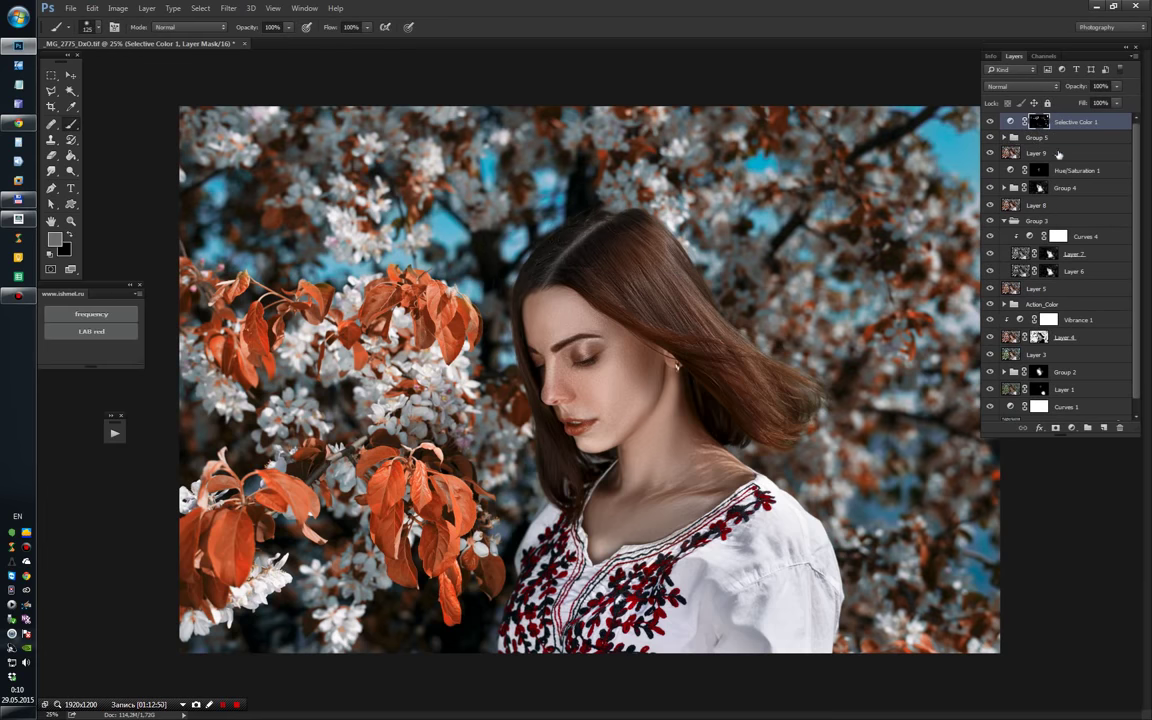
left_click(1073, 432)
left_click(966, 628)
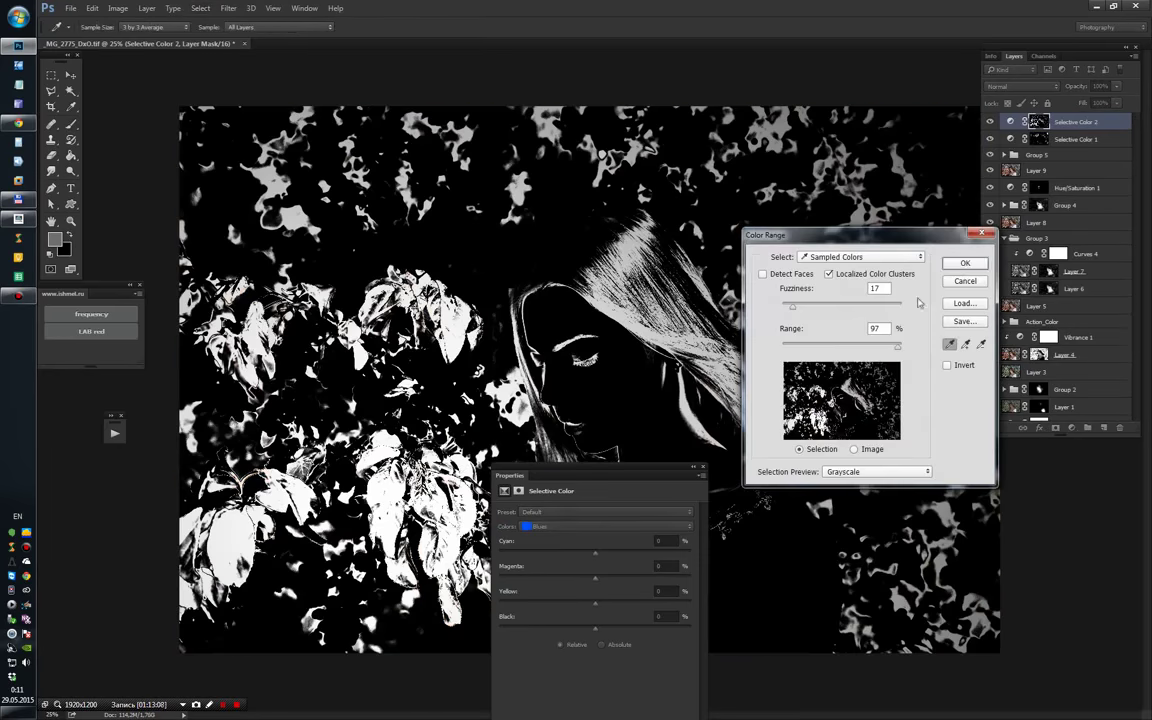
Step: Mask Selective Color 2 to the leaves and shift its Reds to Cyan -28, Magenta +10
left_click(966, 248)
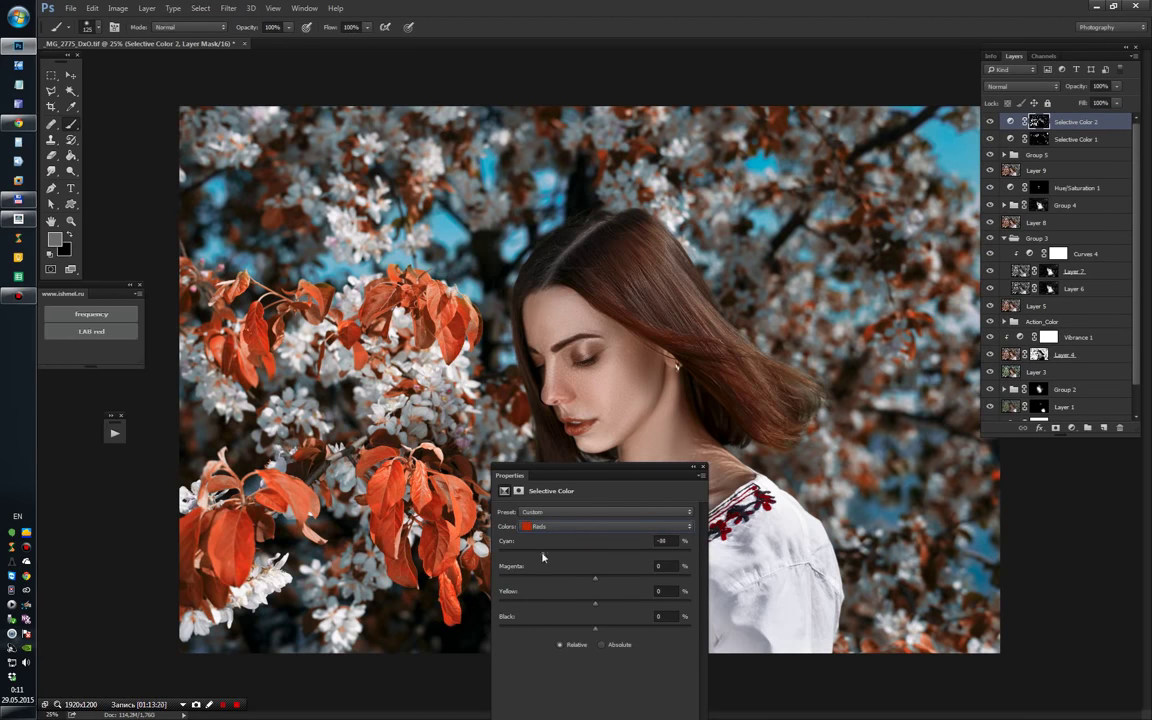
mouse_move(543, 556)
left_mouse_down()
mouse_move(568, 553)
mouse_move(604, 578)
left_mouse_up()
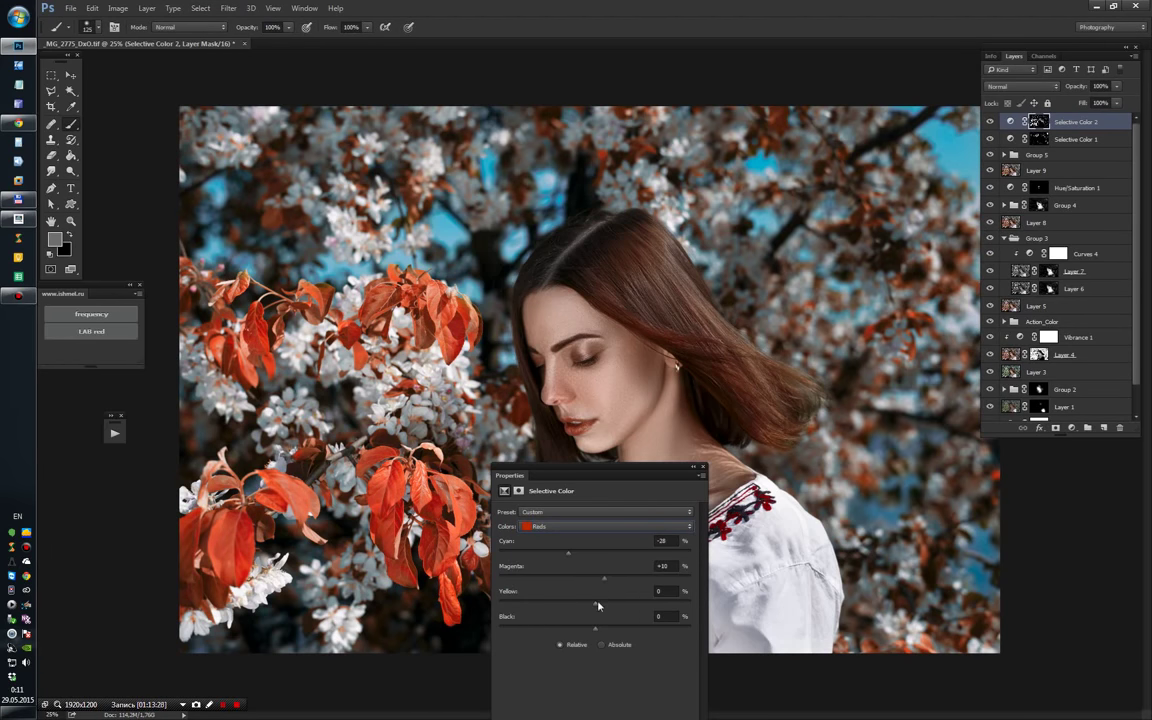
left_click(693, 466)
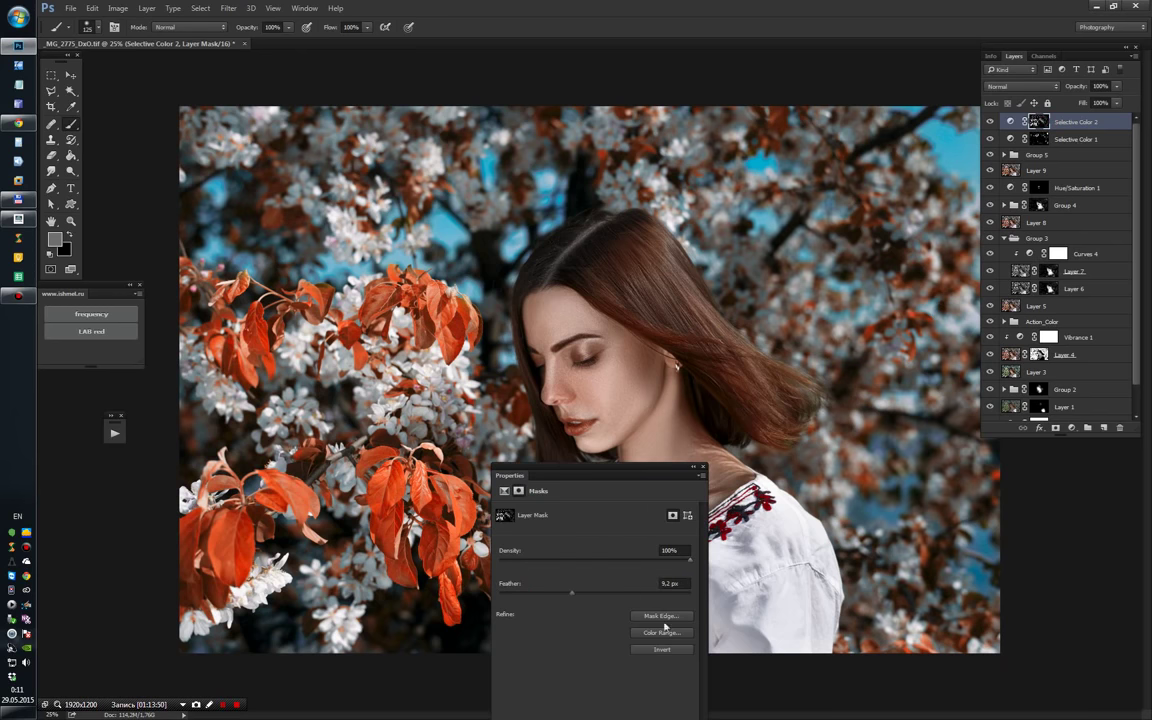
Step: Refine the mask with a shifted, feathered edge and lower the layer opacity to 68%
left_click(660, 615)
mouse_move(1018, 454)
left_mouse_down()
mouse_move(1043, 456)
mouse_move(1002, 437)
mouse_move(1035, 454)
left_mouse_up()
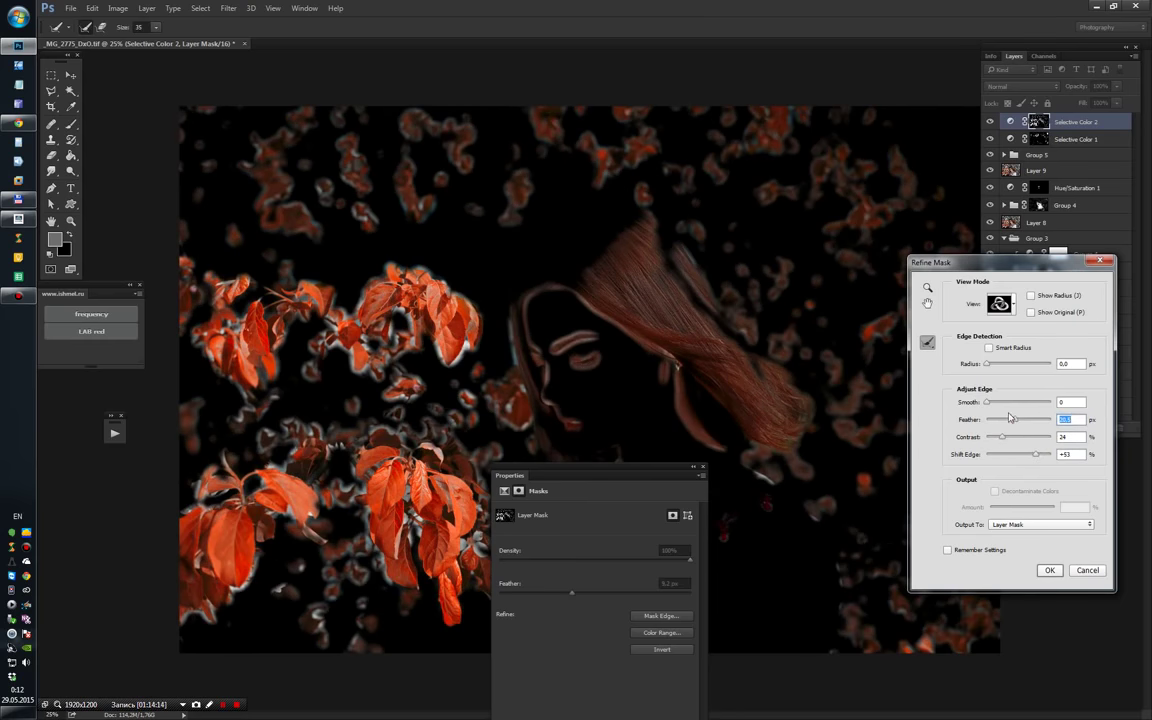
key("Return")
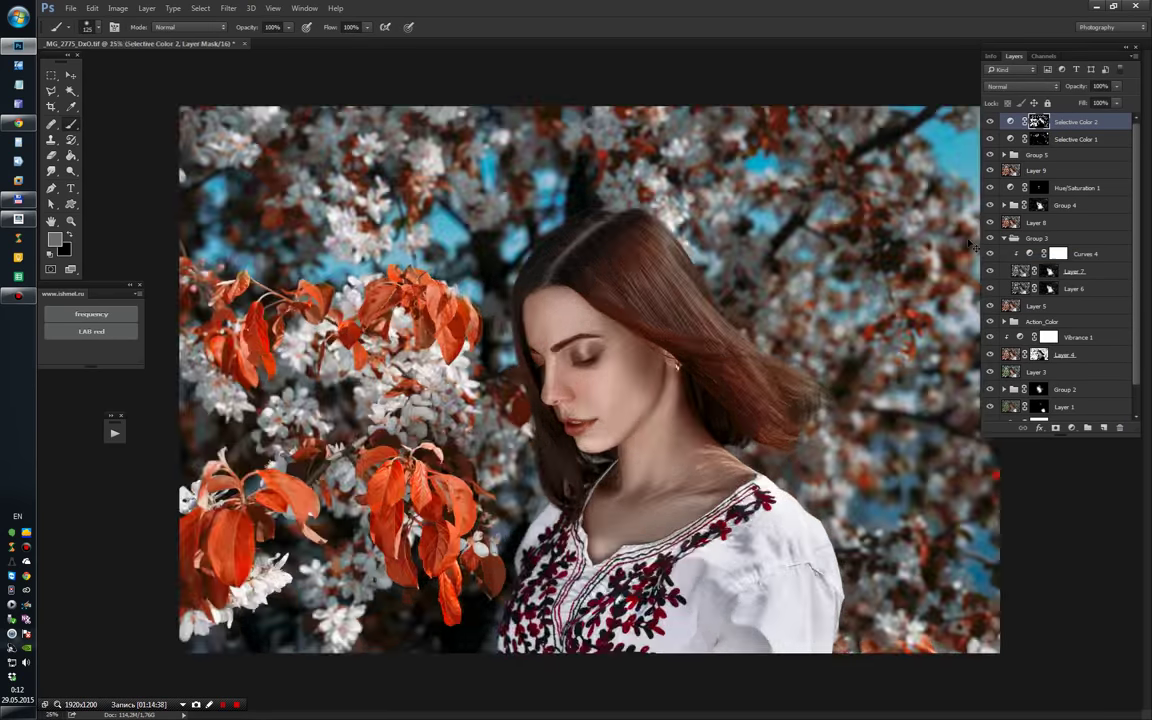
key("x")
key("ctrl+minus")
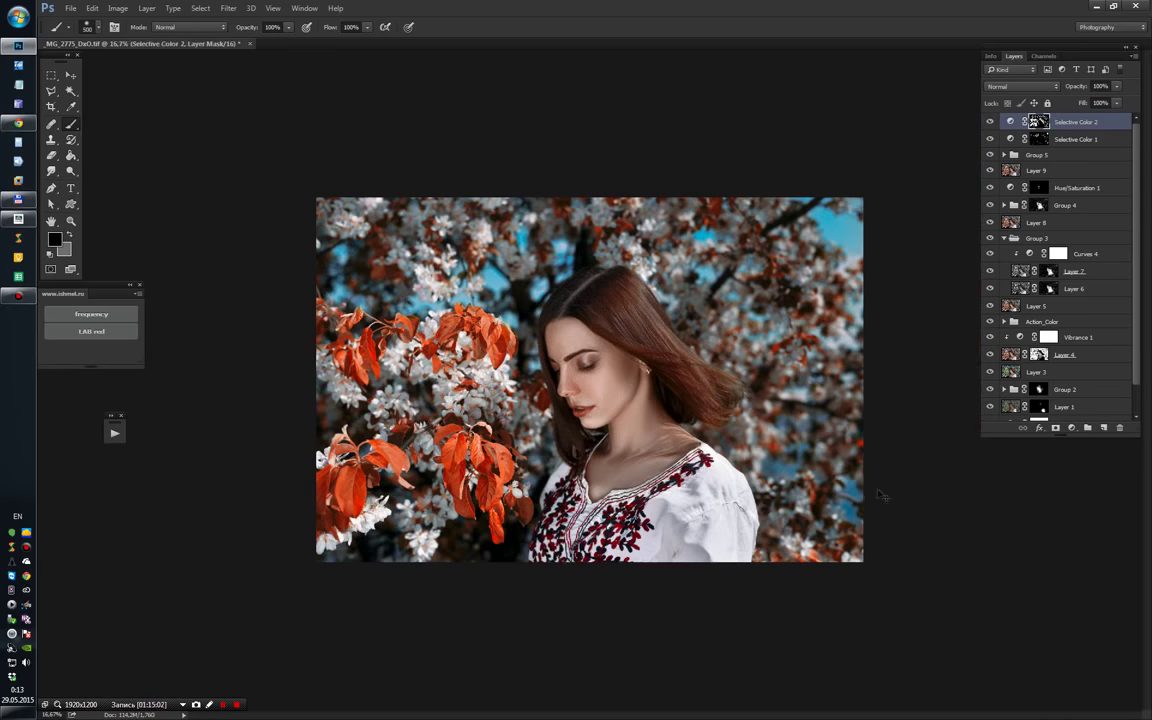
left_click_drag(1116, 86, 1103, 102)
key("ctrl+plus")
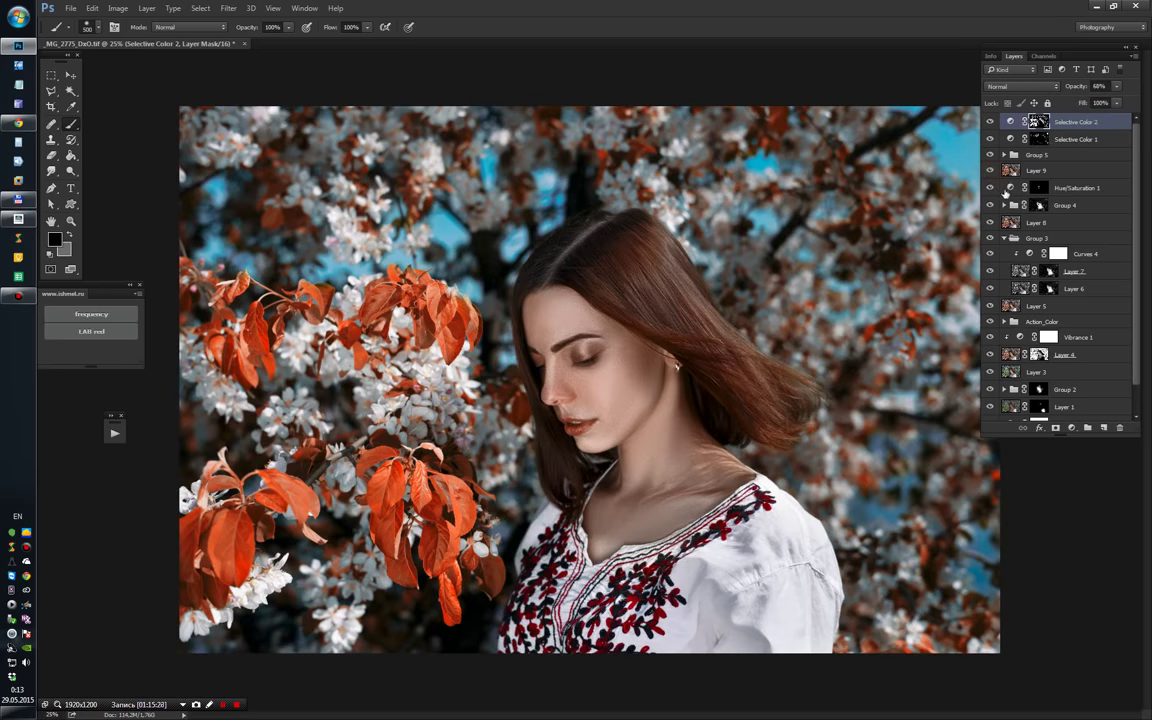
Step: Stamp the visible layers and apply Color Efex Pro 4 Darken / Lighten Center with Border Luminosity -33%
key("ctrl+shift+alt+e")
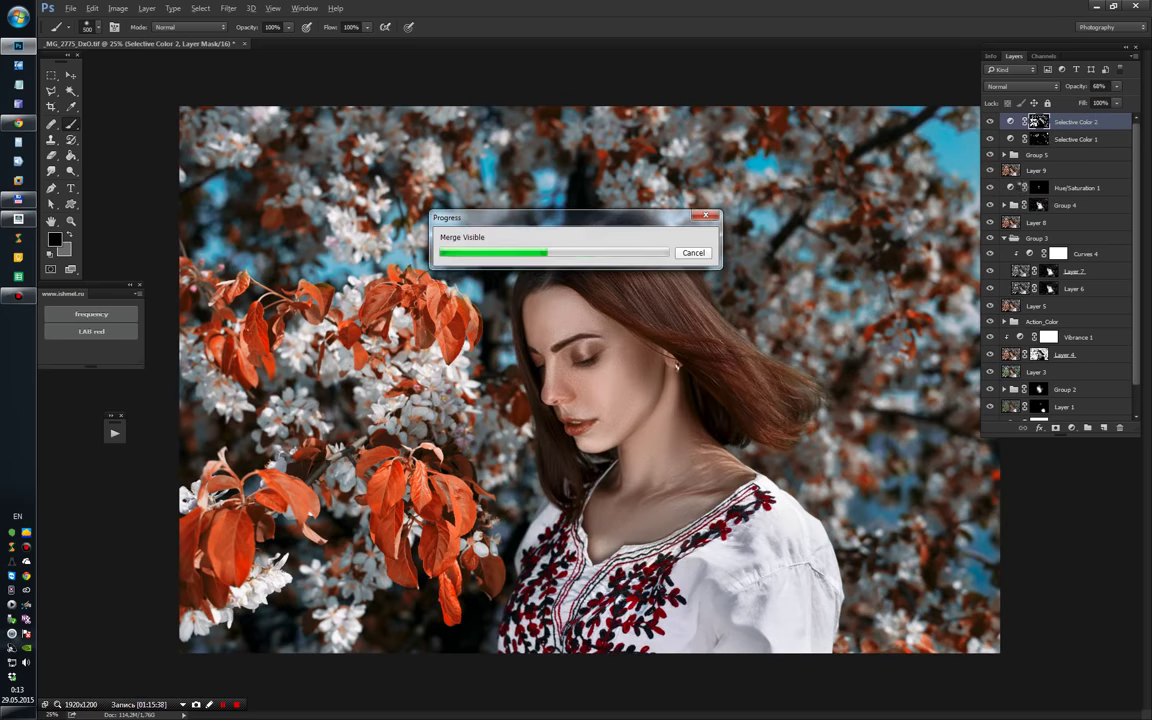
left_click(228, 8)
left_click(290, 257)
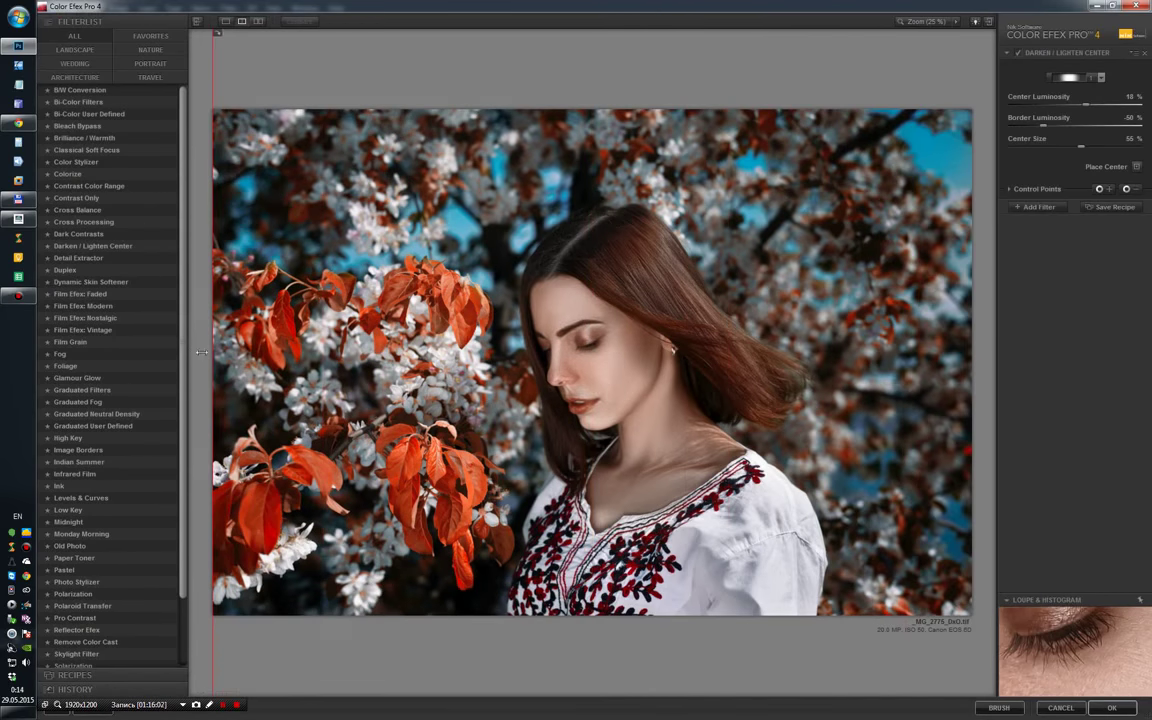
left_click_drag(1043, 124, 1053, 124)
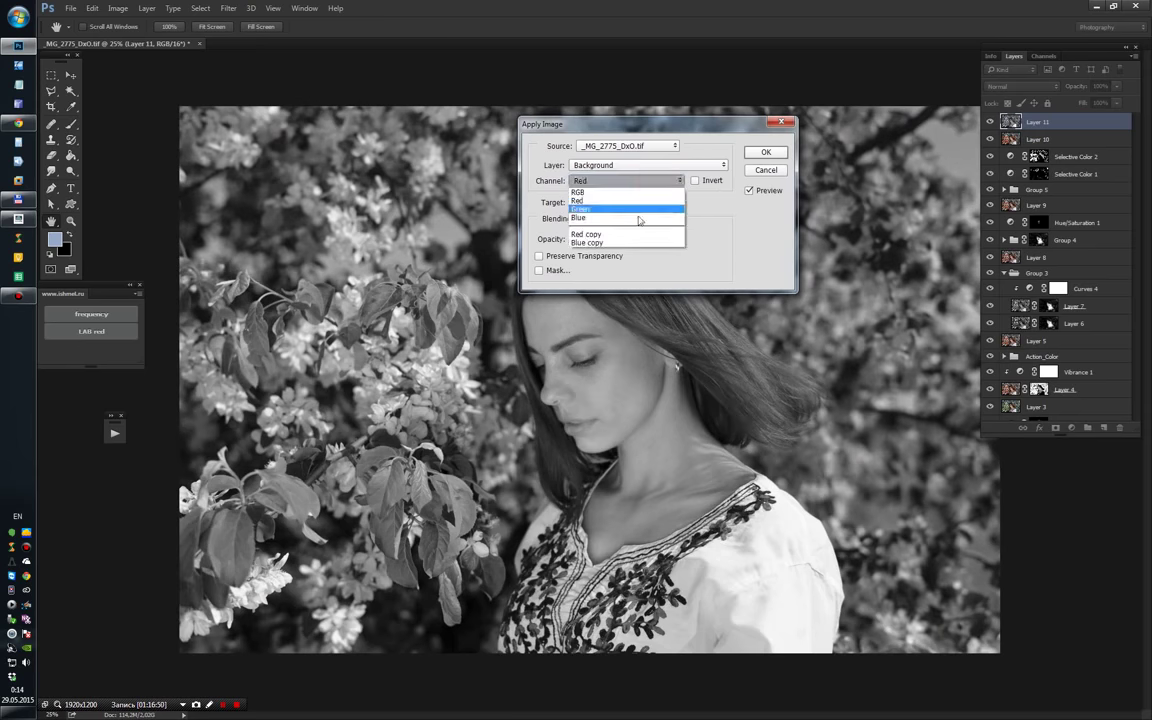
Step: Apply Image from the Blue channel, then stamp all visible layers into Layer 12
left_click(639, 218)
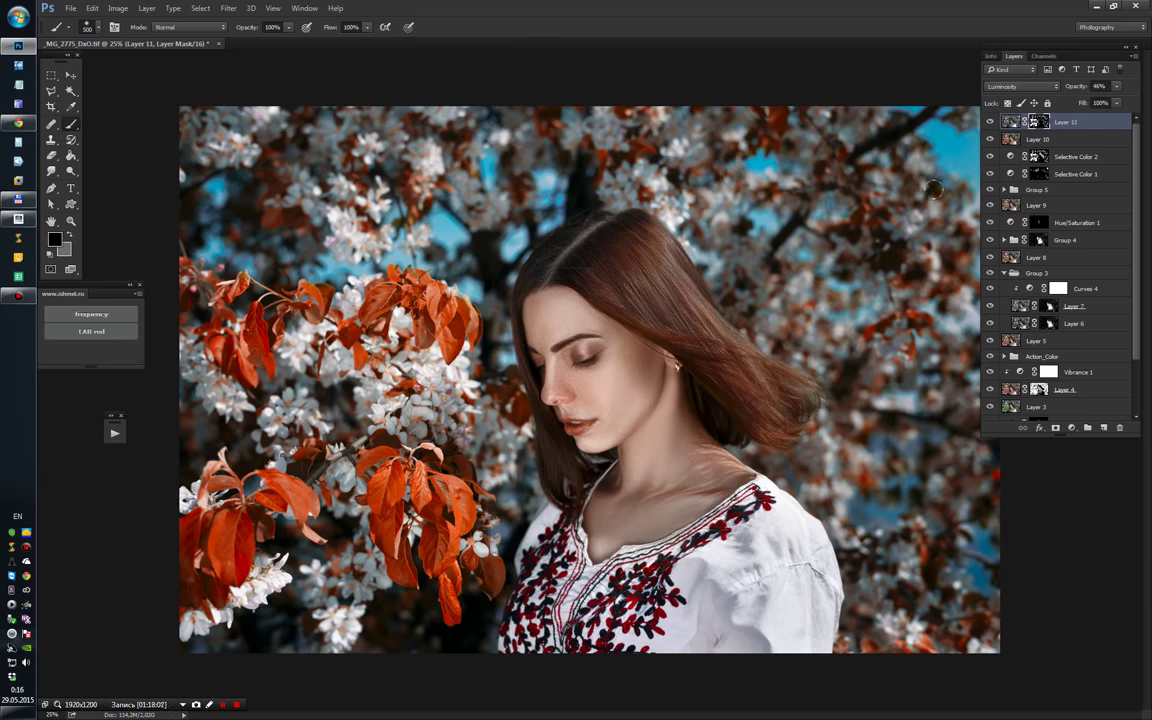
key("ctrl+shift+alt+e")
left_click(228, 8)
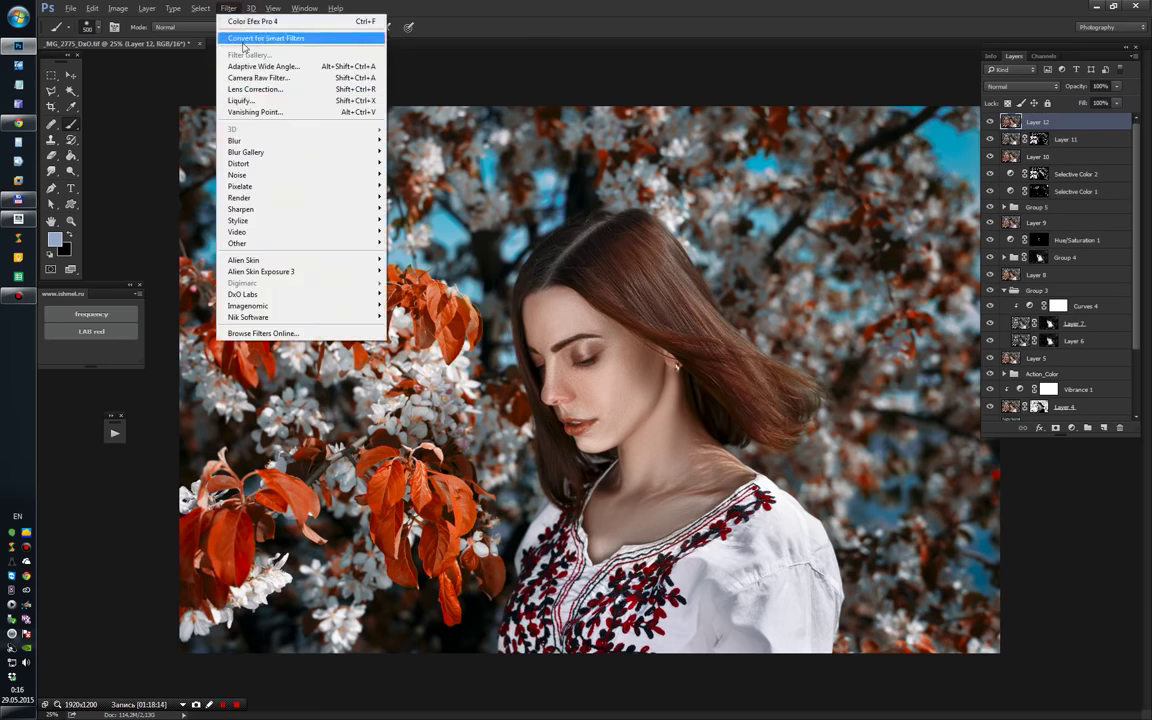
Step: In Liquify, push the blouse's right shoulder inward with a 1400-size Forward Warp brush
left_click(245, 105)
left_click(672, 282)
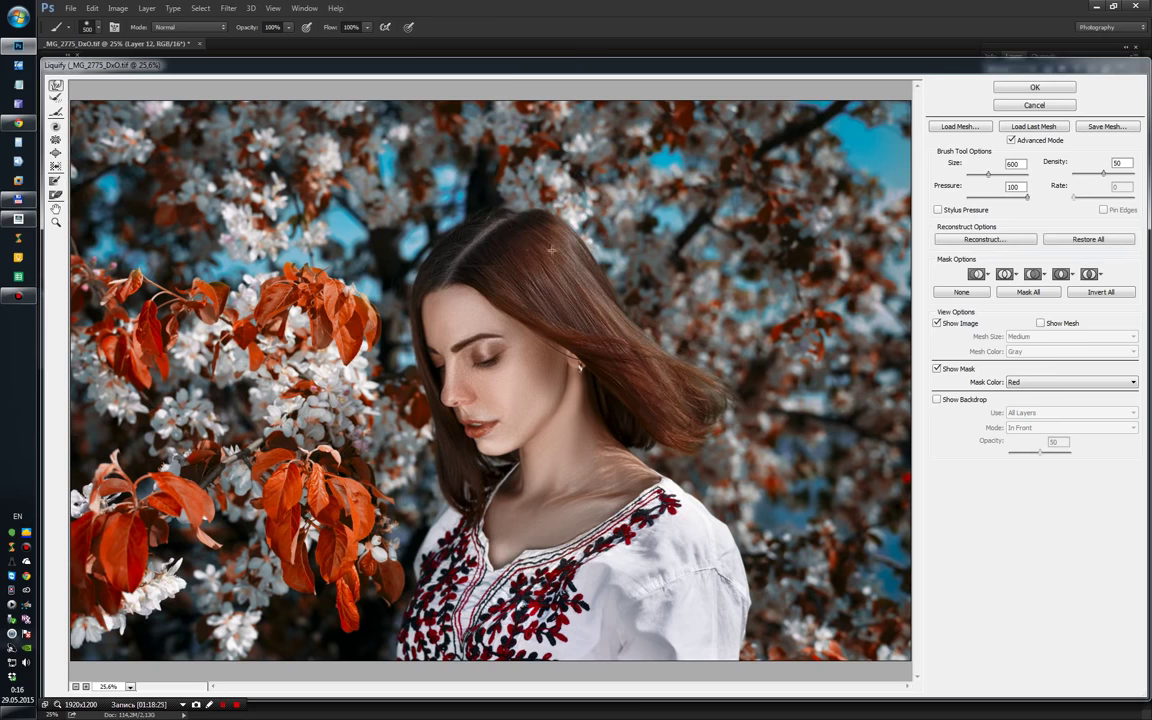
key("bracketleft")
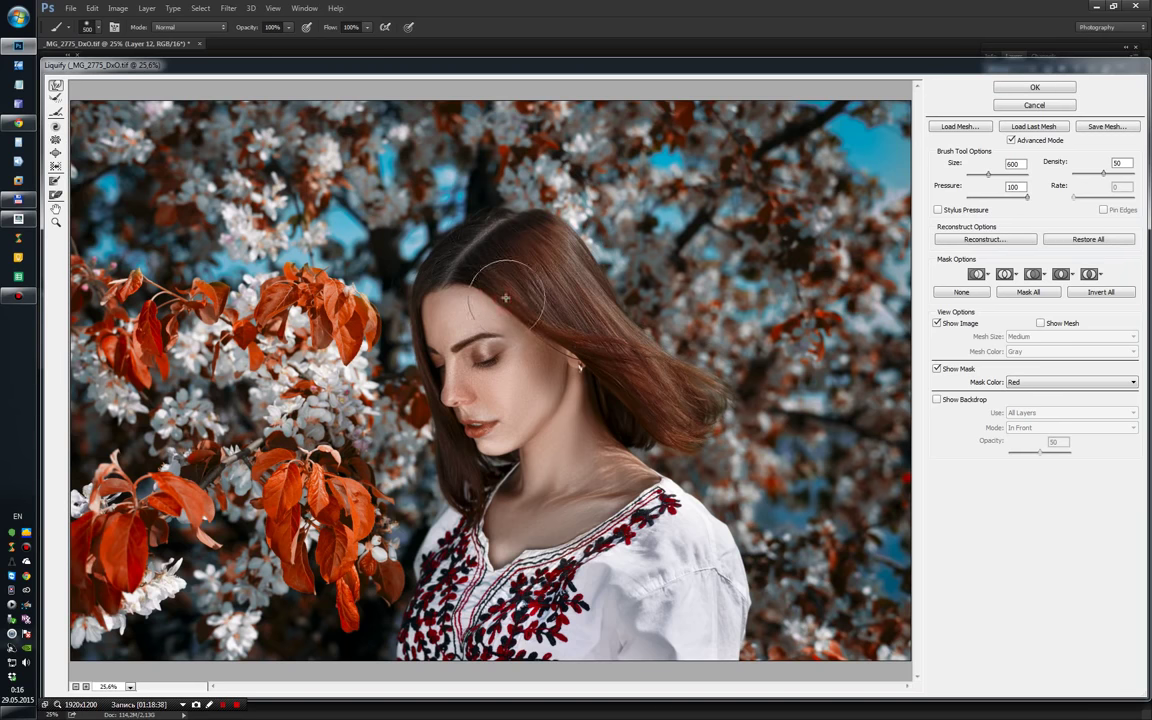
key("bracketright")
key("bracketright")
key("bracketright")
key("bracketright")
key("bracketright")
key("bracketright")
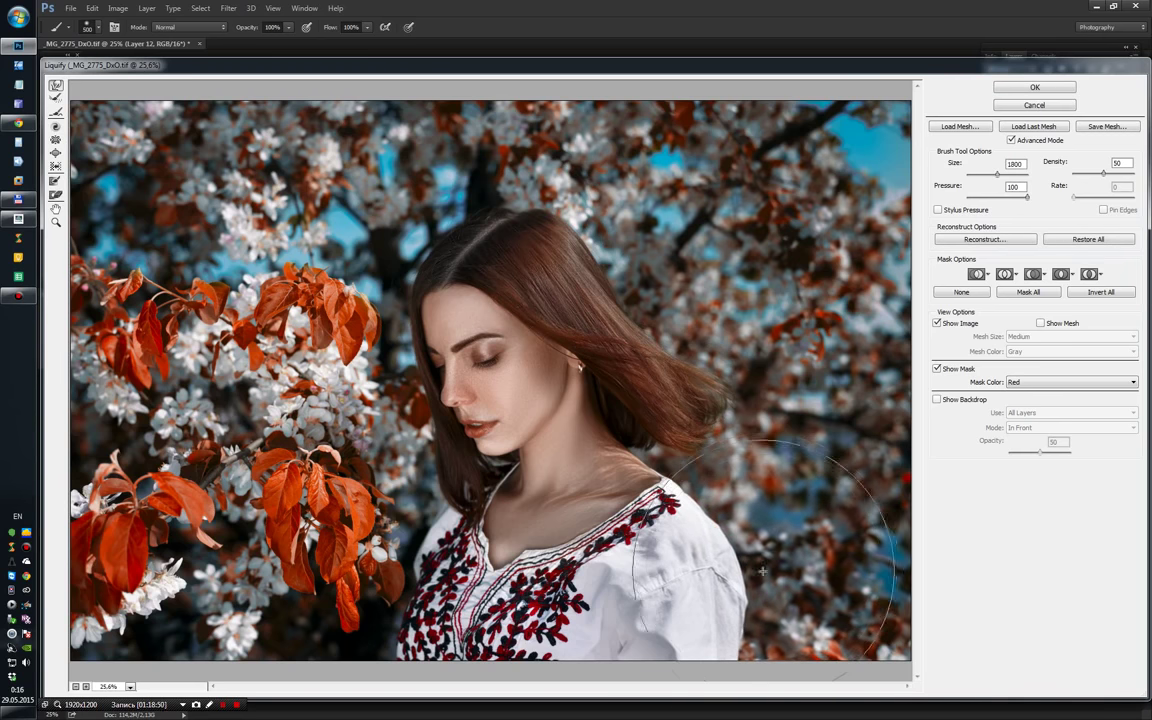
key("bracketright")
key("bracketright")
left_click_drag(770, 573, 700, 575)
Step: Reshape the top of the hair, nudge the blouse's right edge inward, and apply Liquify
key("bracketleft")
key("bracketleft")
key("bracketleft")
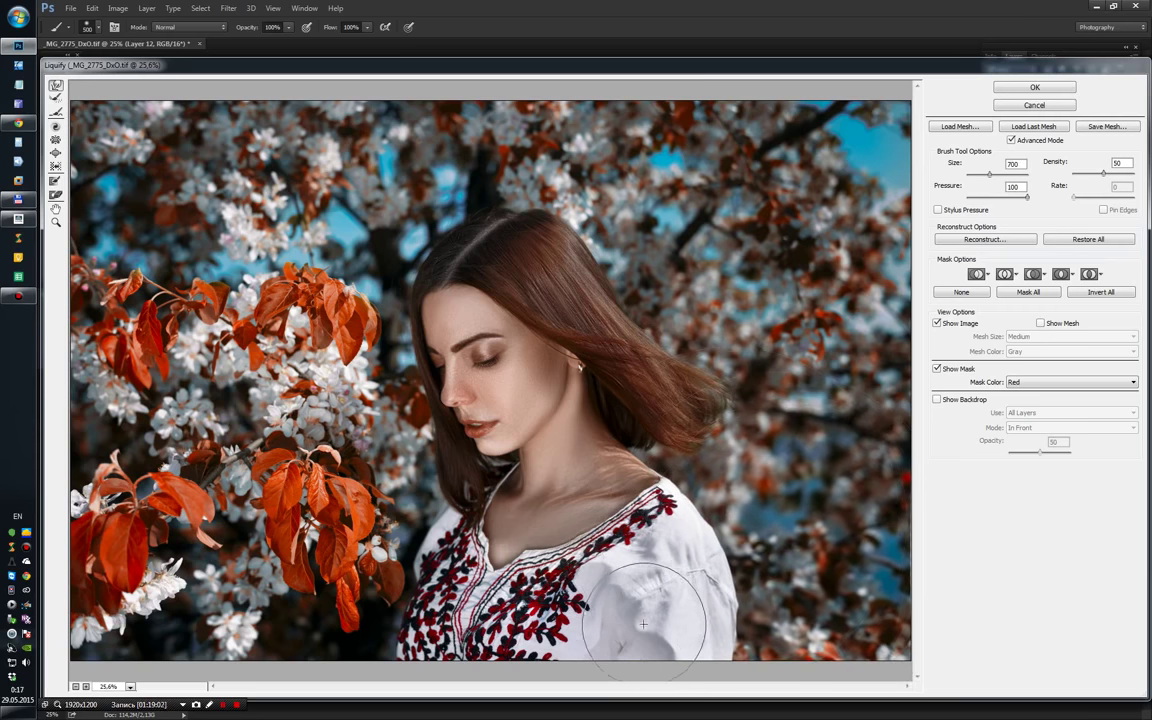
key("bracketright")
key("bracketright")
key("bracketright")
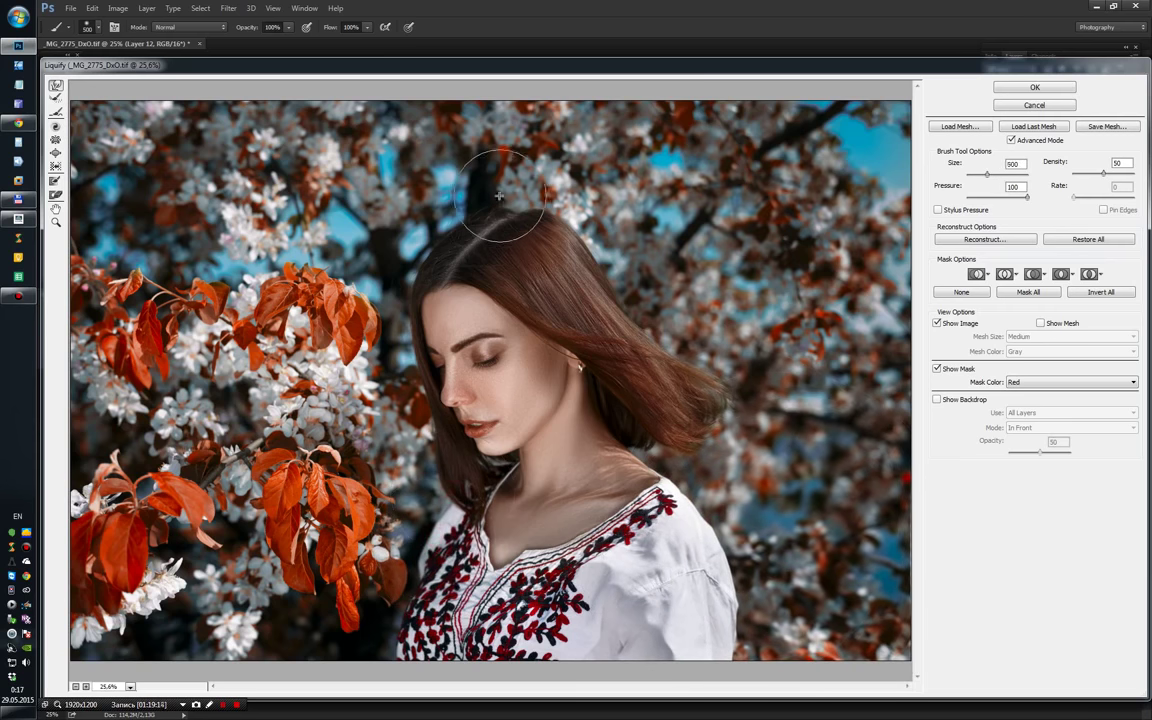
left_click_drag(561, 187, 520, 200)
key("bracketleft")
key("bracketleft")
key("bracketleft")
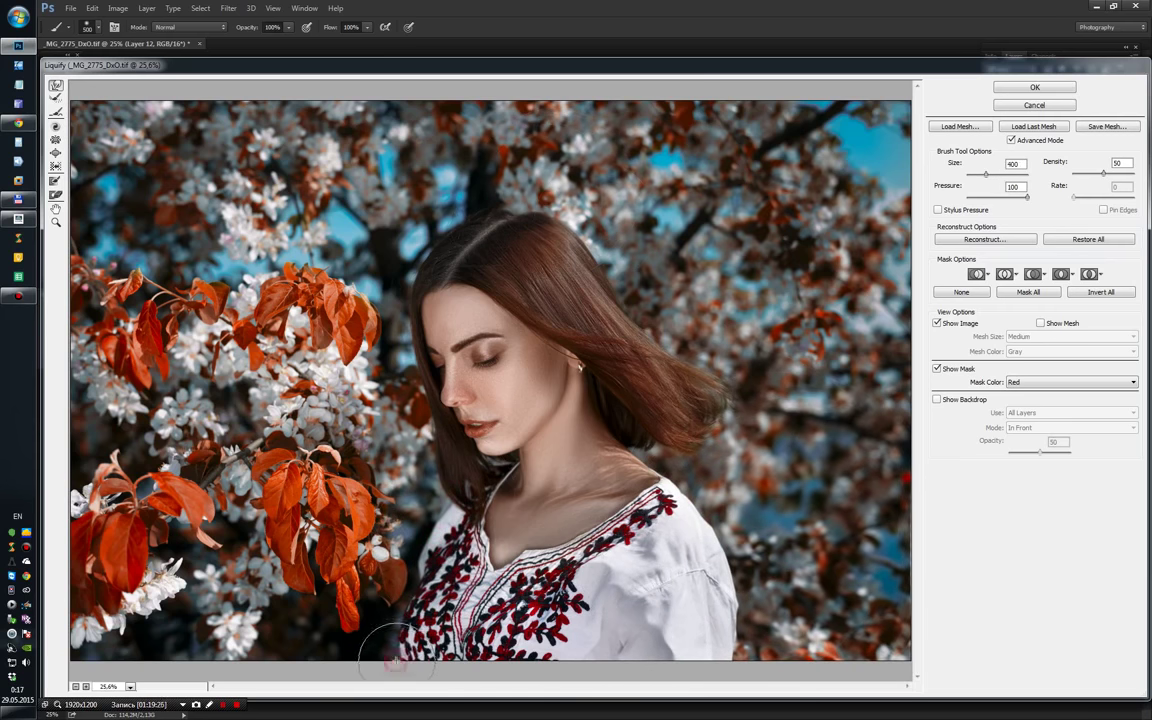
key("bracketleft")
key("bracketleft")
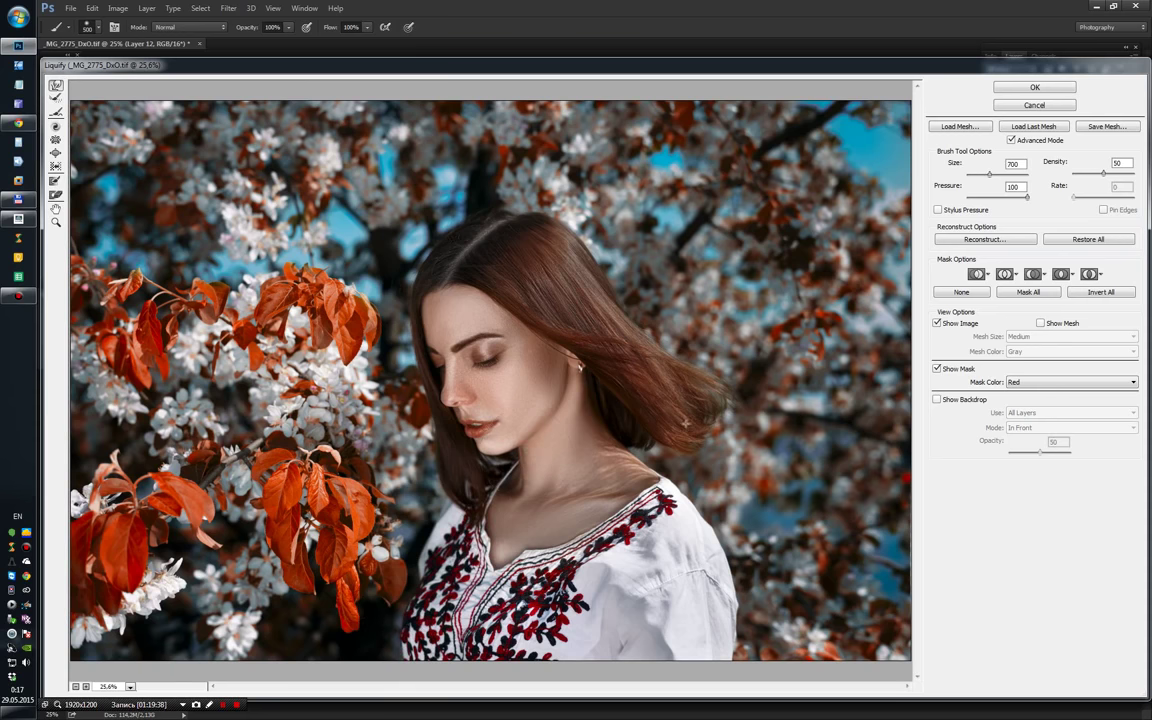
left_click_drag(748, 578, 736, 575)
key("bracketleft")
key("bracketleft")
key("bracketleft")
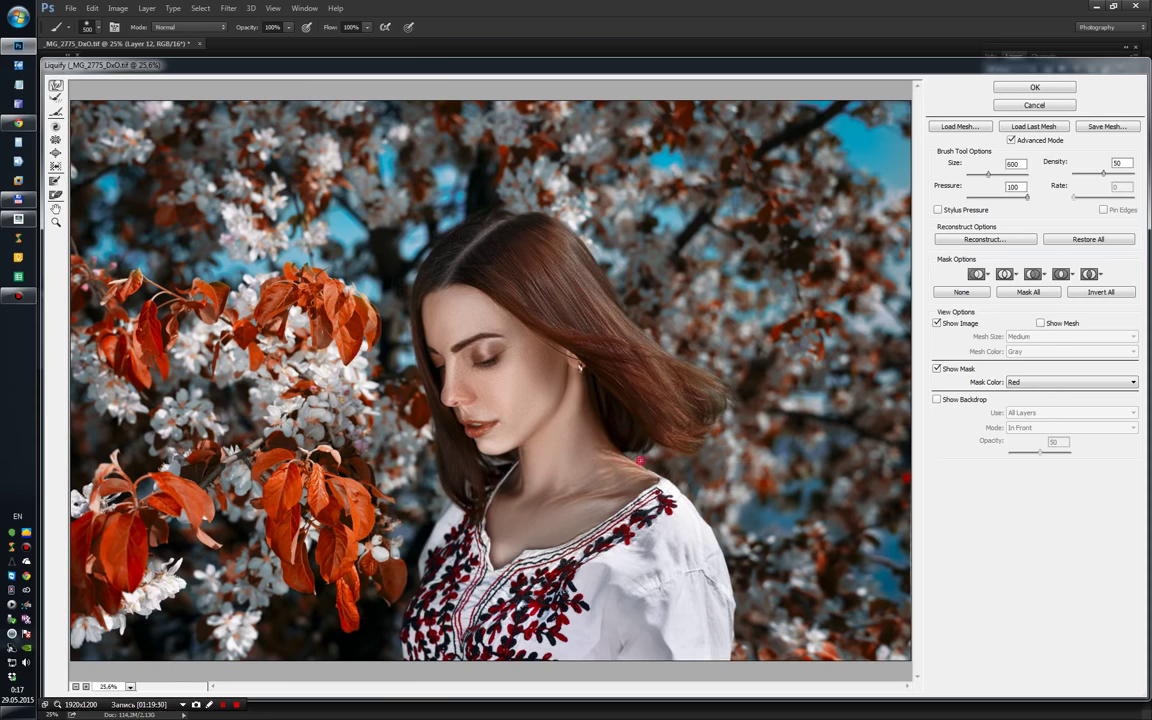
key("bracketleft")
key("bracketleft")
left_click(607, 660)
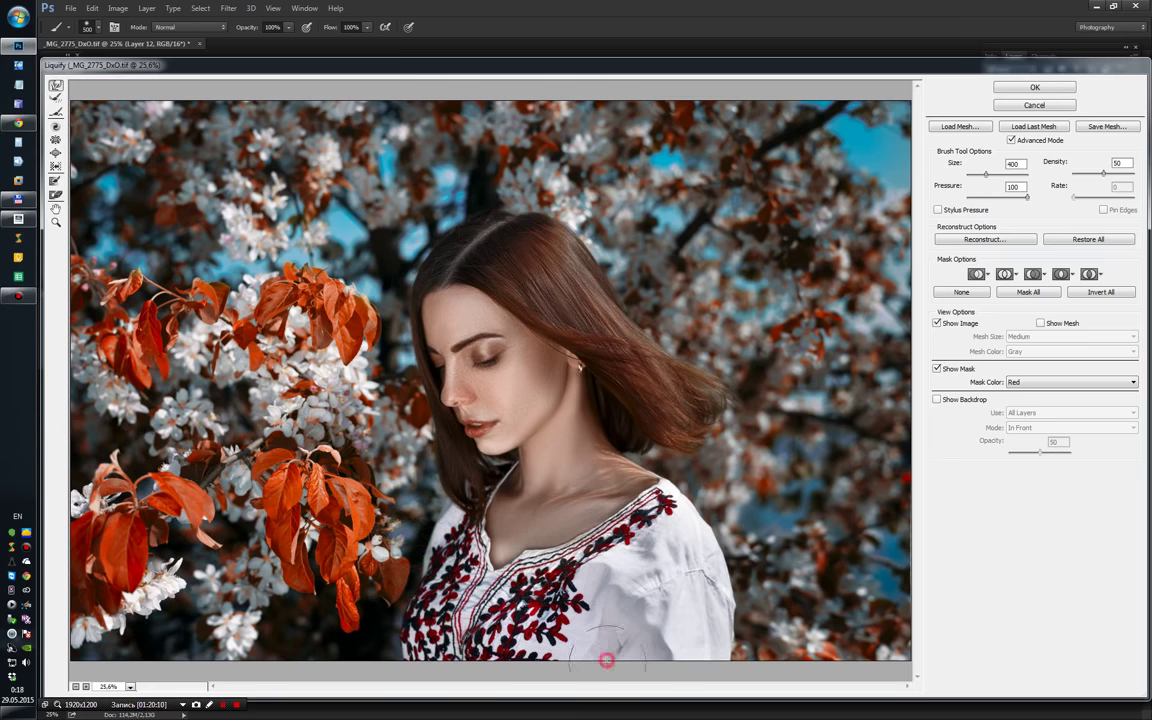
left_click(1034, 87)
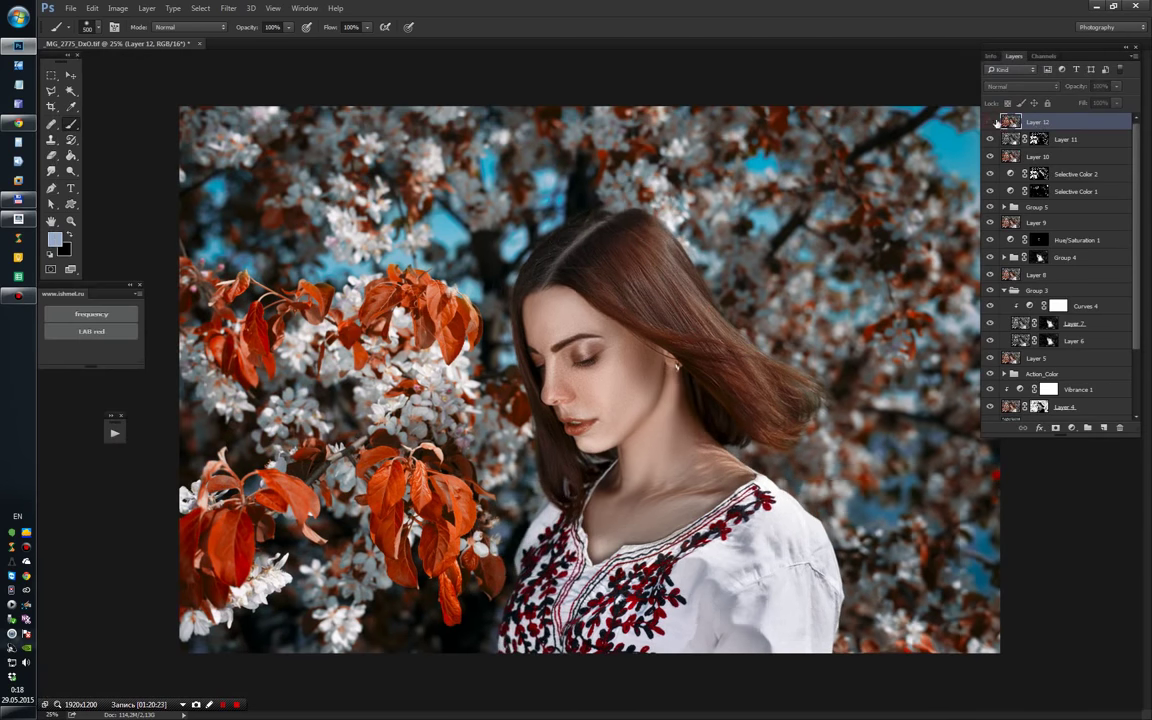
left_click(991, 121)
left_click(991, 121)
left_click(229, 8)
left_click(255, 97)
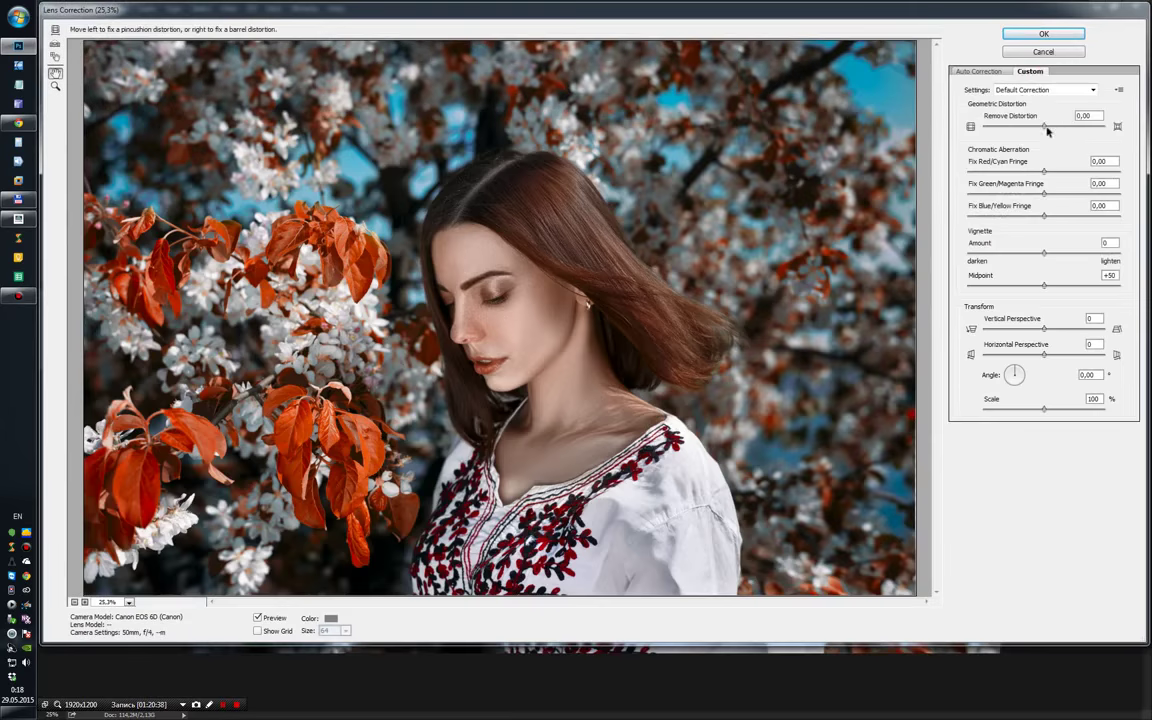
left_click_drag(1044, 127, 1046, 172)
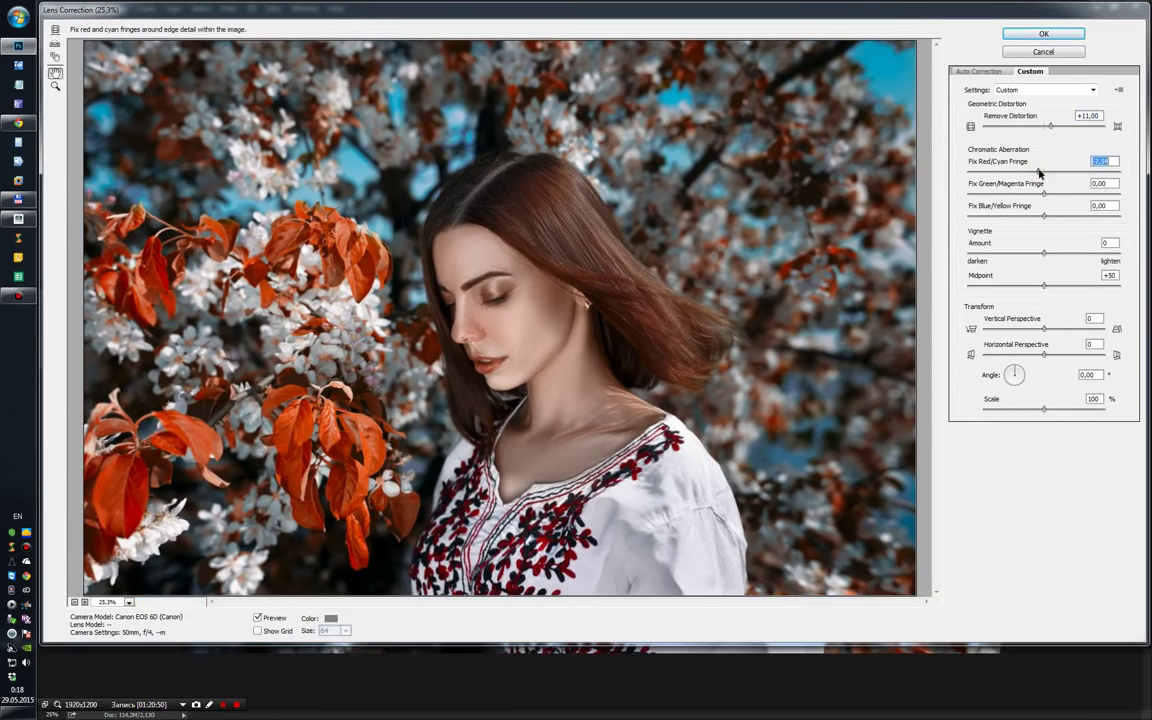
left_click(1043, 254)
mouse_move(1043, 254)
left_mouse_down()
mouse_move(1015, 254)
mouse_move(982, 287)
left_mouse_up()
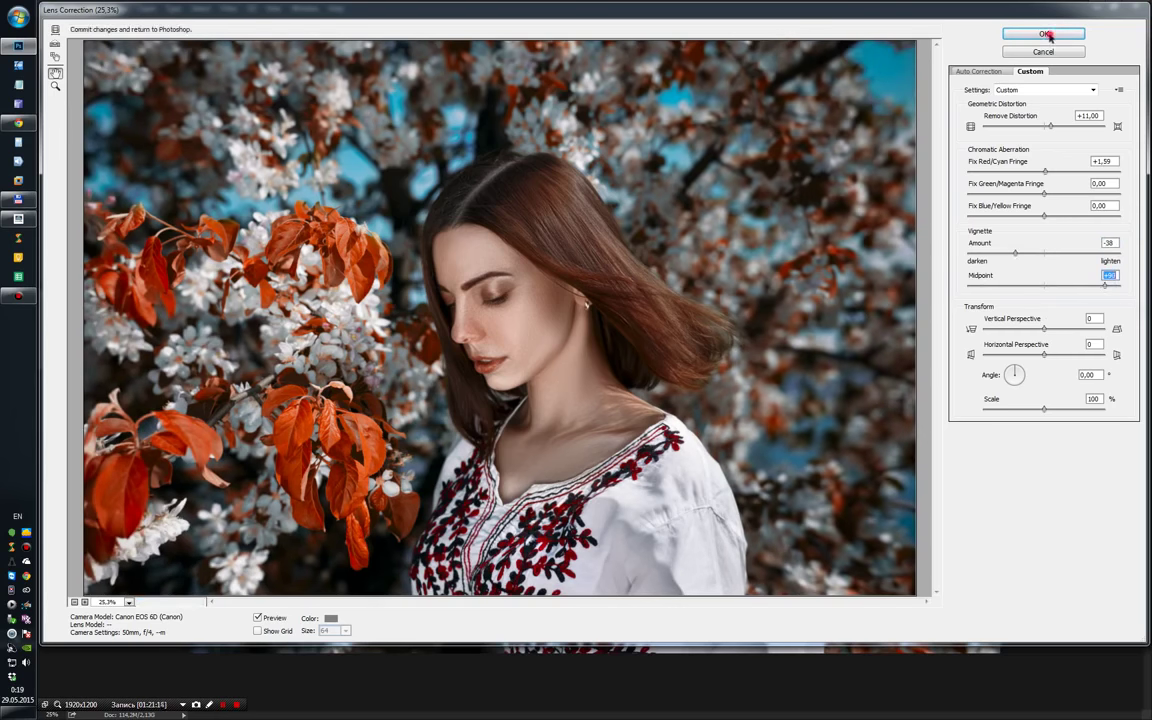
left_click(1040, 34)
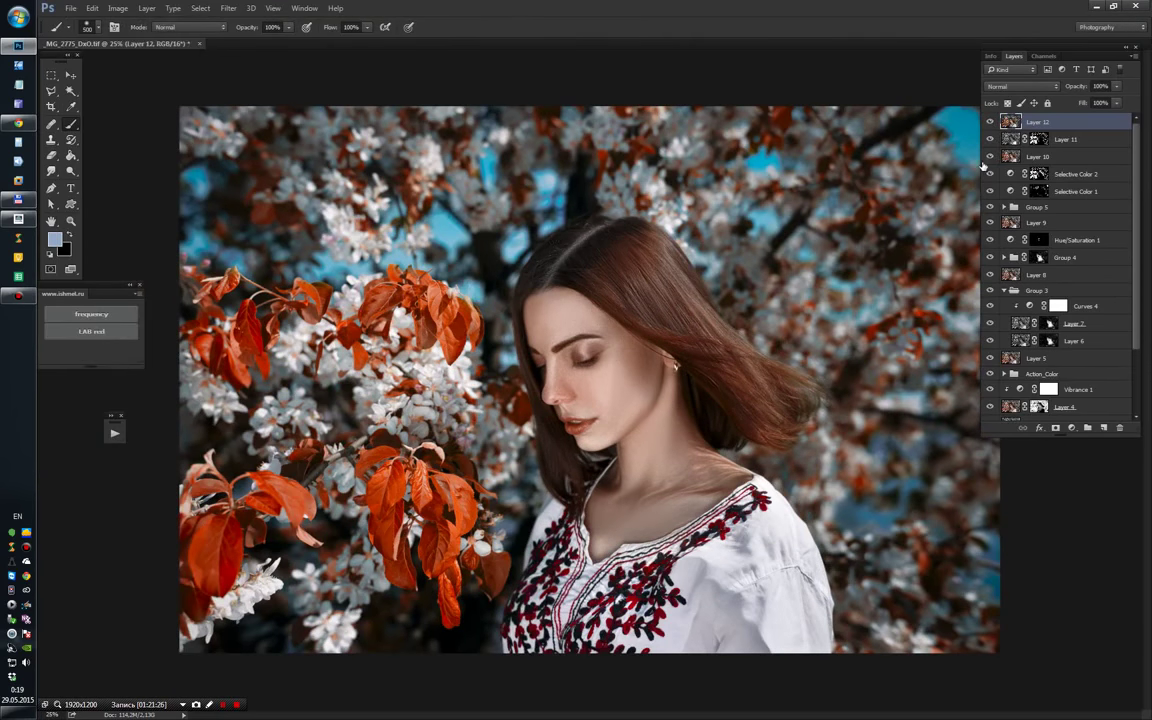
Step: Add a new Multiply-blended layer on top and fill it with white using the Paint Bucket
key("ctrl+shift+alt+n")
left_click(1020, 86)
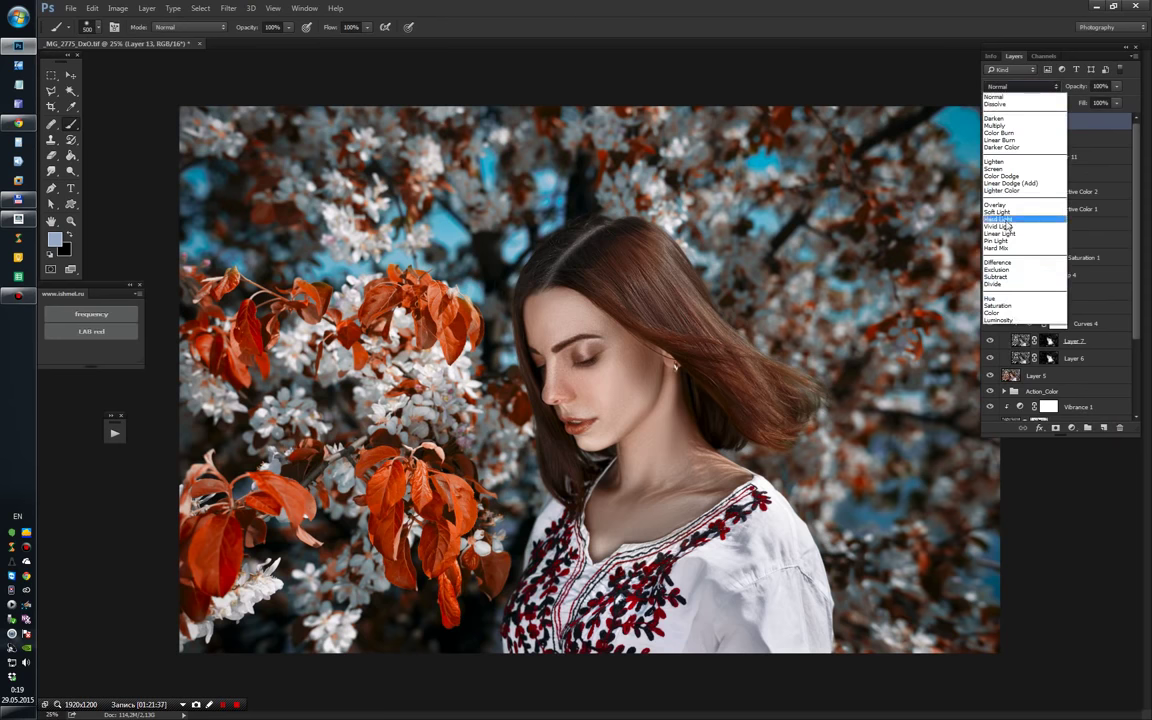
left_click(1020, 116)
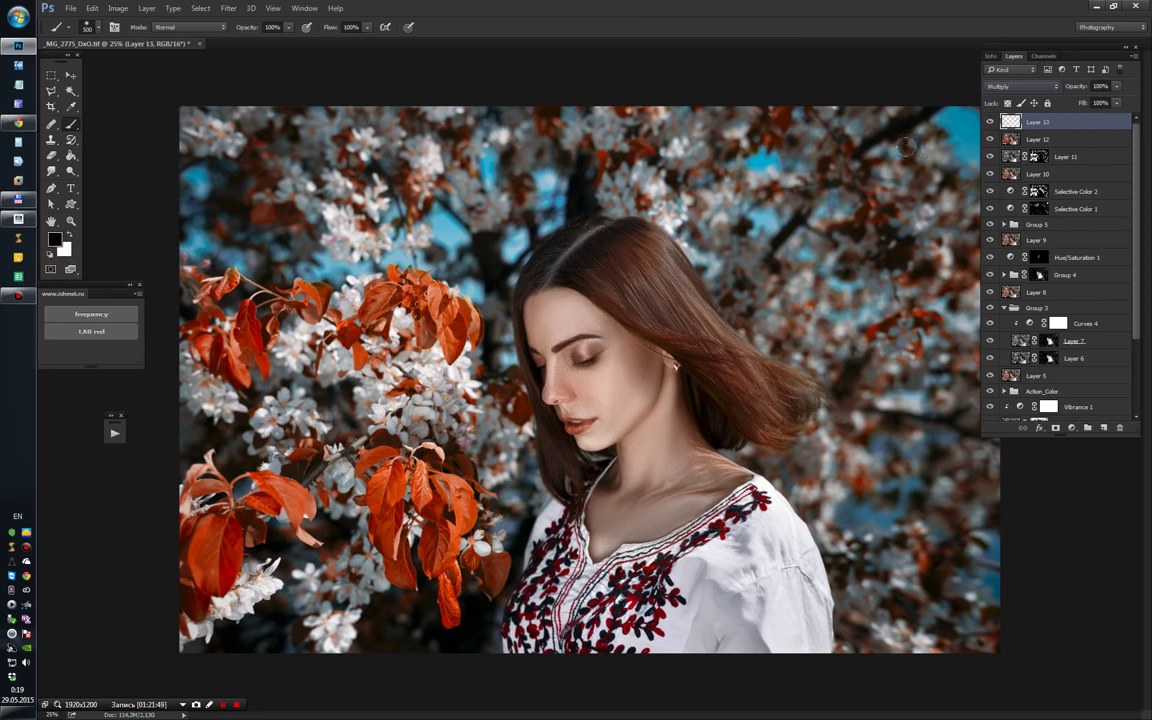
key("ctrl+plus")
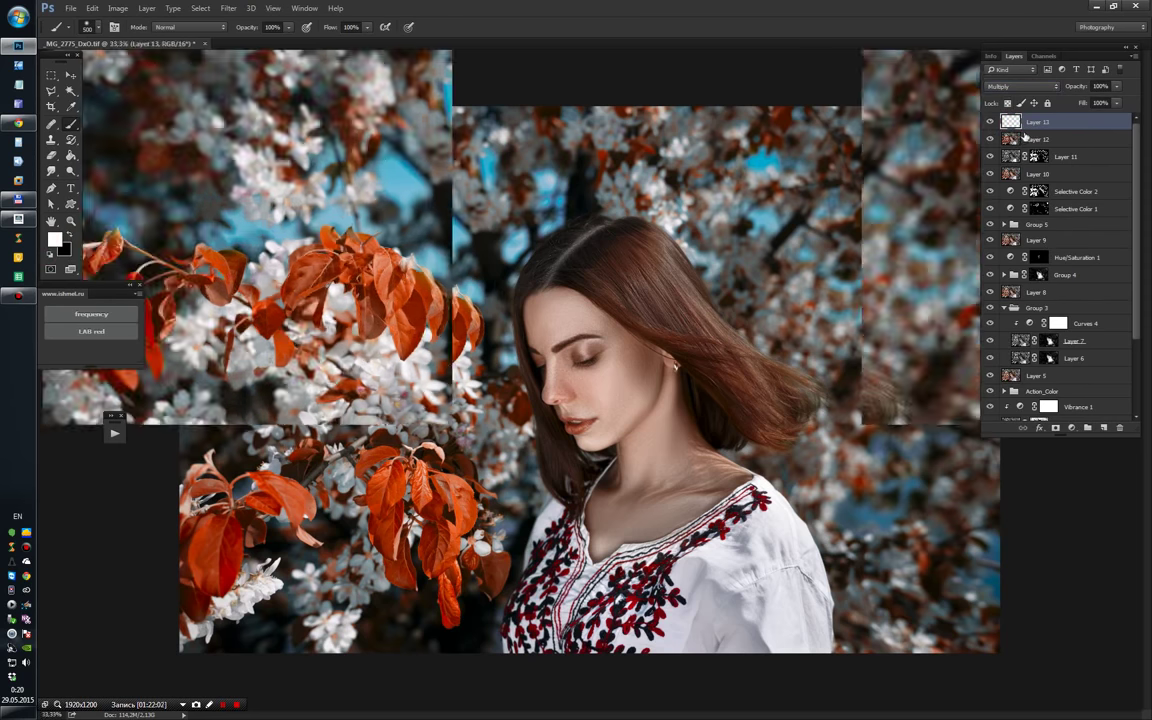
left_click(1020, 86)
key("x")
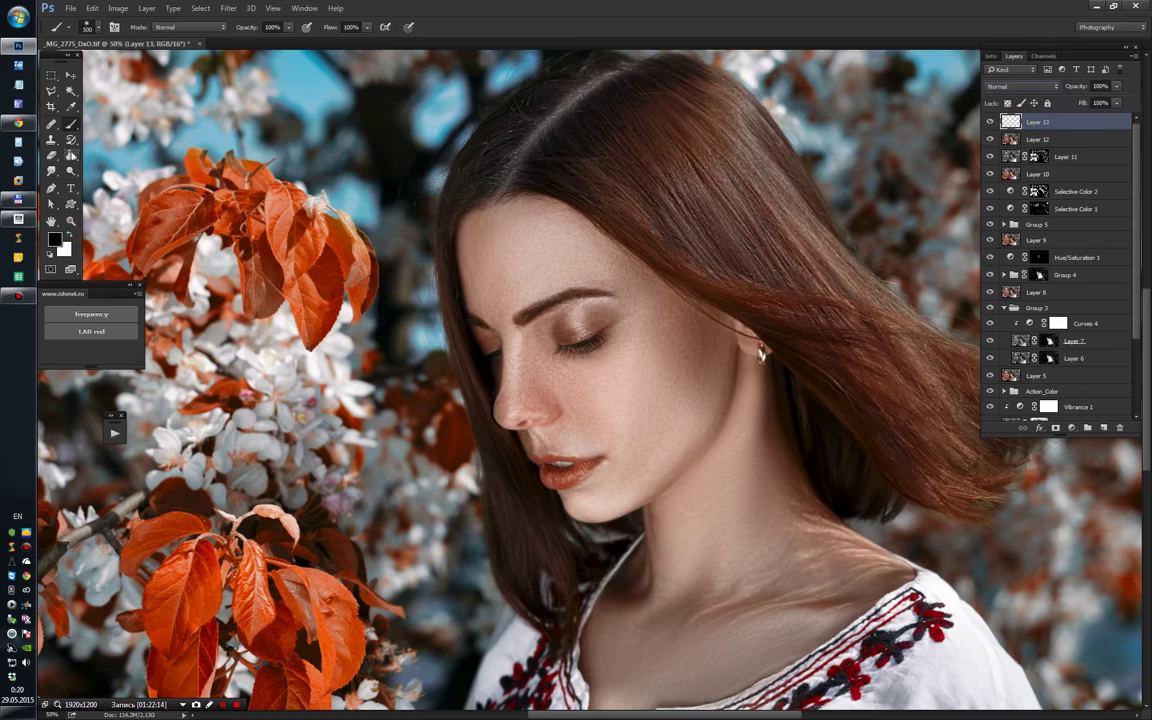
left_click(71, 155)
left_click(360, 220)
key("x")
left_click(1020, 86)
Step: Apply 10% monochromatic Gaussian noise to the layer, then soften it with a slight Gaussian Blur
left_click(228, 8)
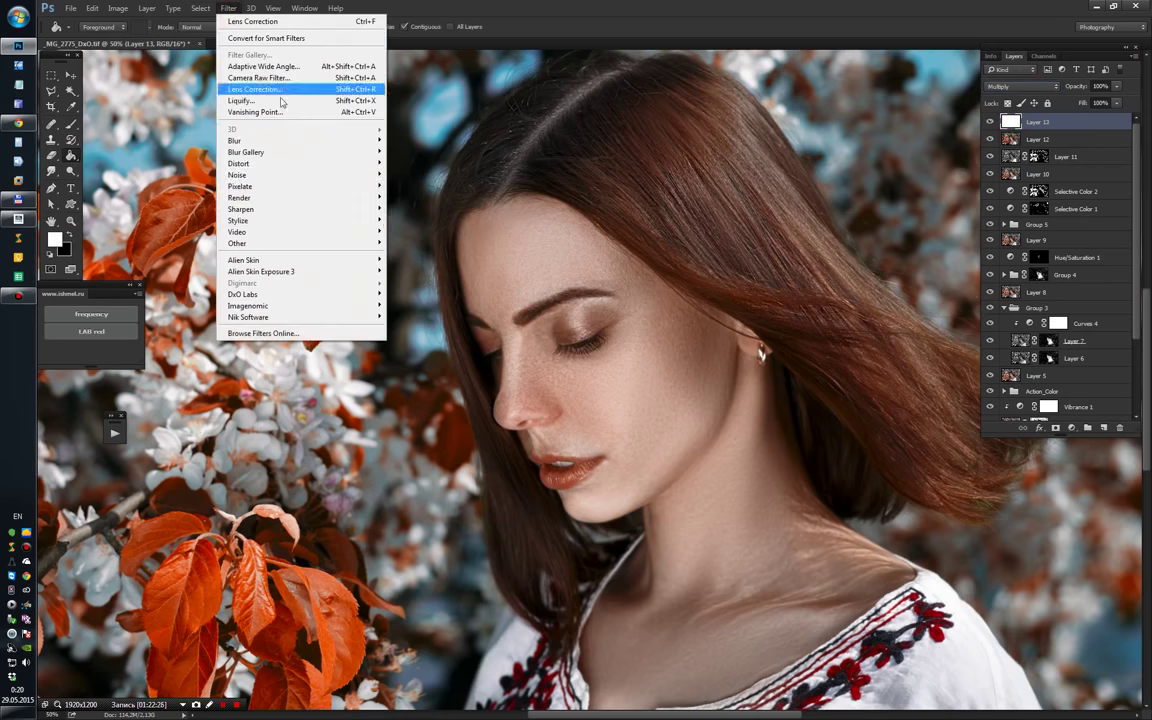
left_click(420, 175)
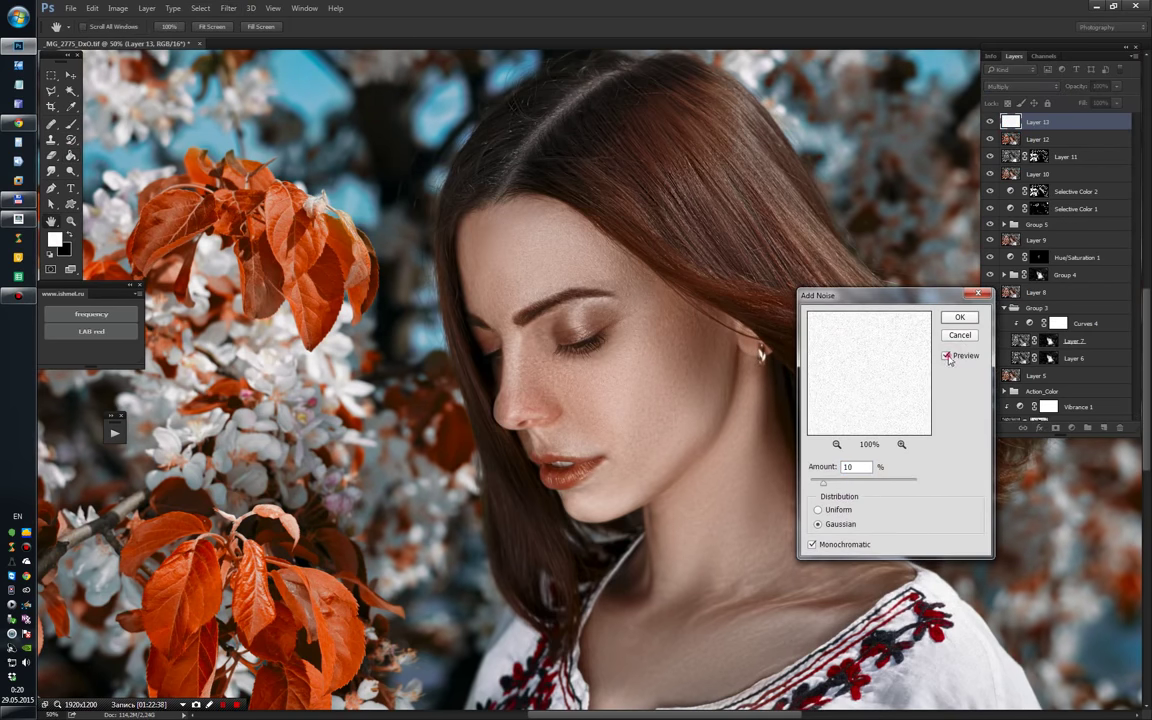
key("ctrl+plus")
key("ctrl+plus")
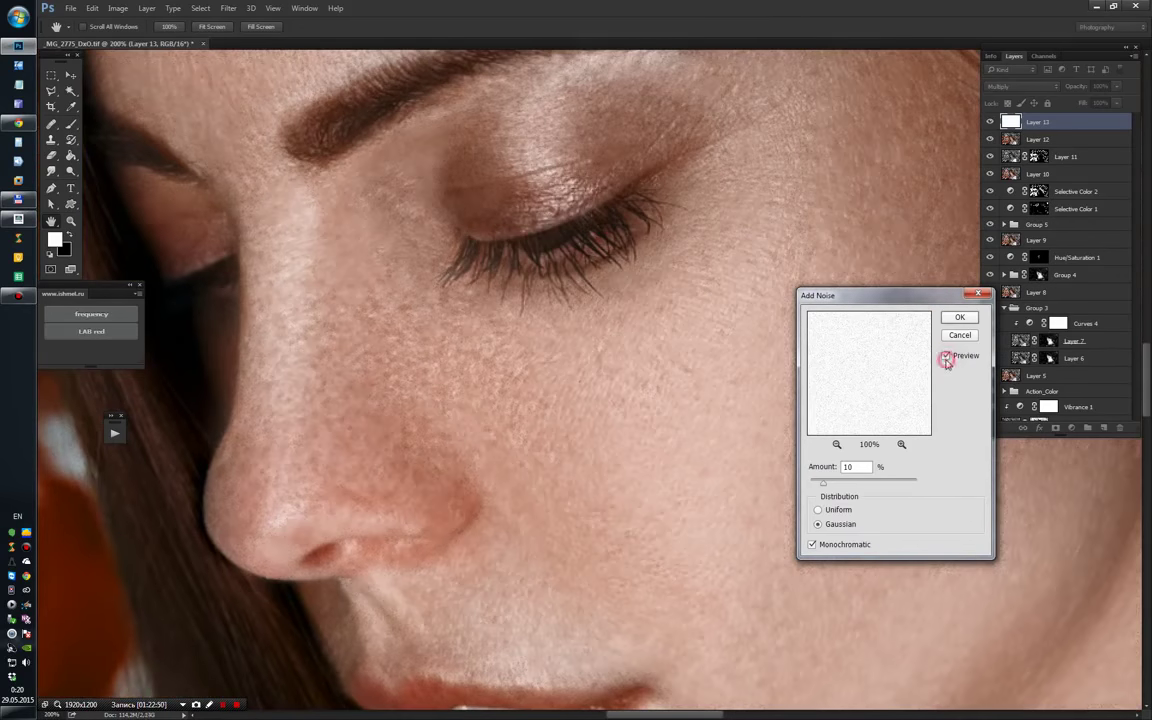
key("Return")
left_click(228, 8)
left_click(375, 255)
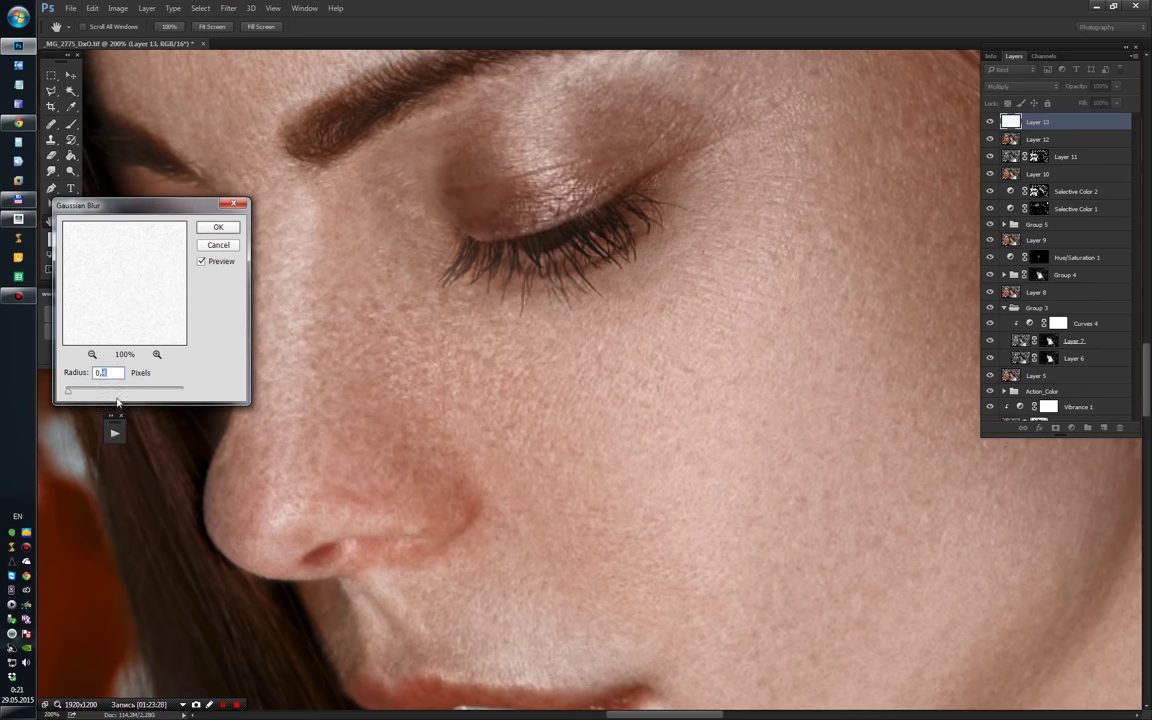
key("Return")
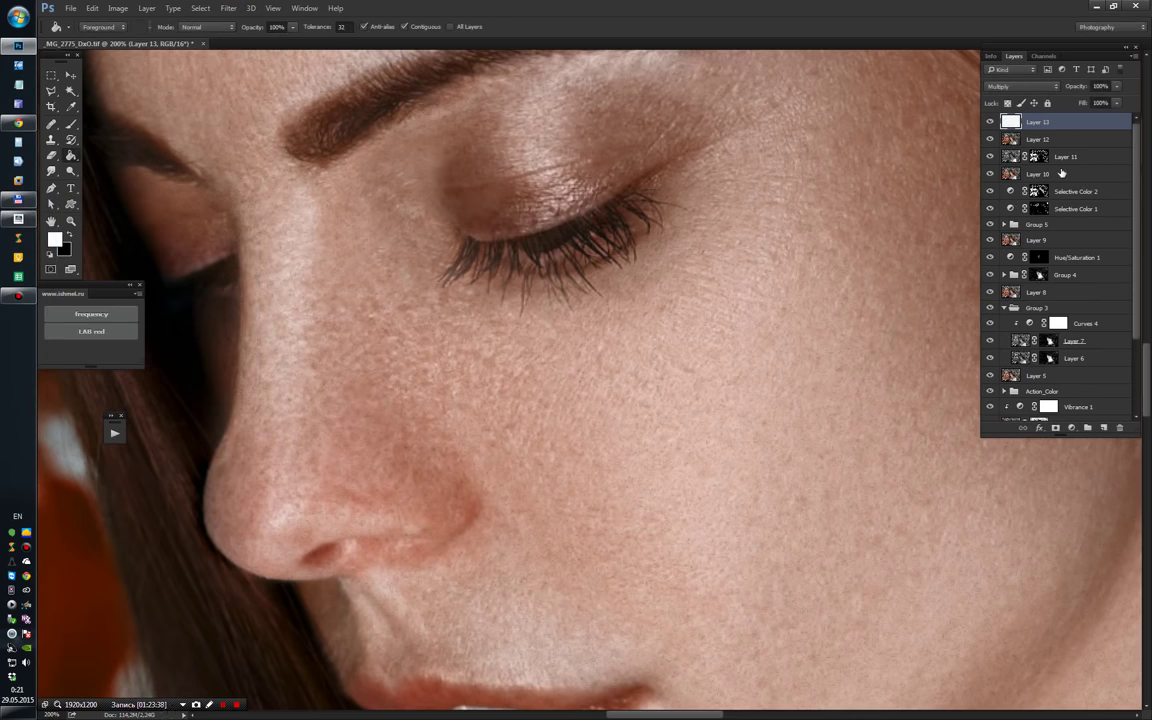
key("ctrl+minus")
key("ctrl+minus")
key("ctrl+minus")
key("ctrl+minus")
Step: Copy a central area of the noise to Layer 14 and enlarge it past the canvas edges
left_click(990, 121, "alt")
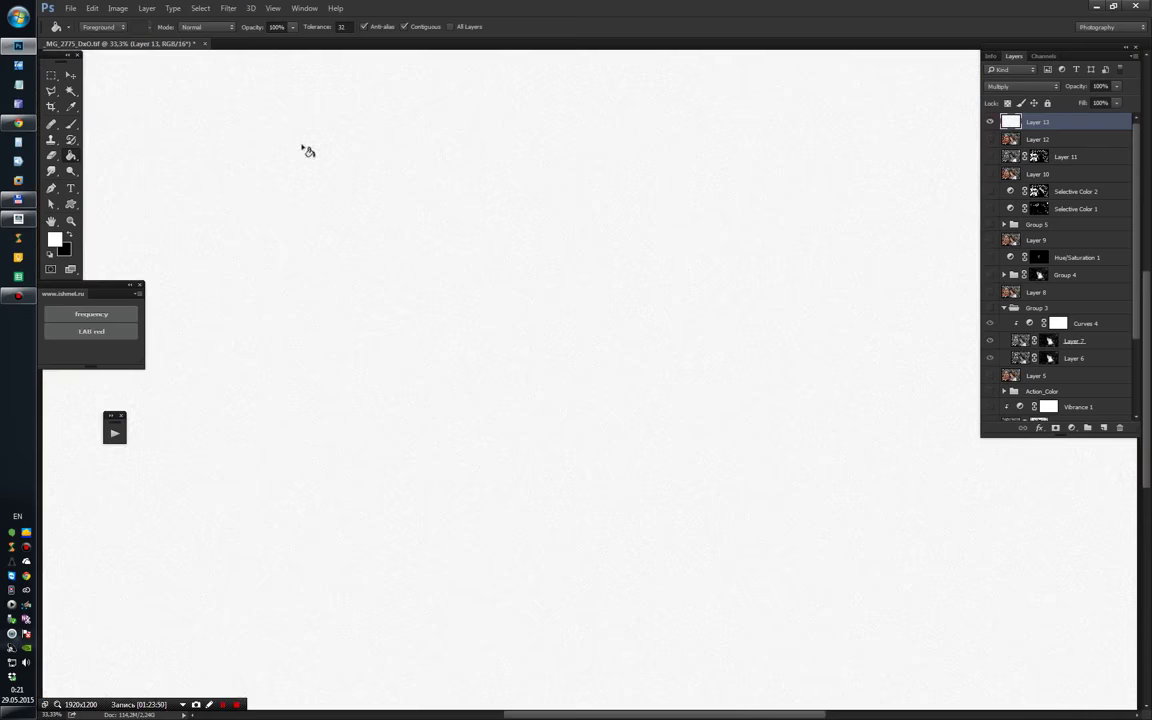
key("ctrl+minus")
key("ctrl+minus")
key("m")
left_click_drag(363, 234, 820, 517)
key("ctrl+j")
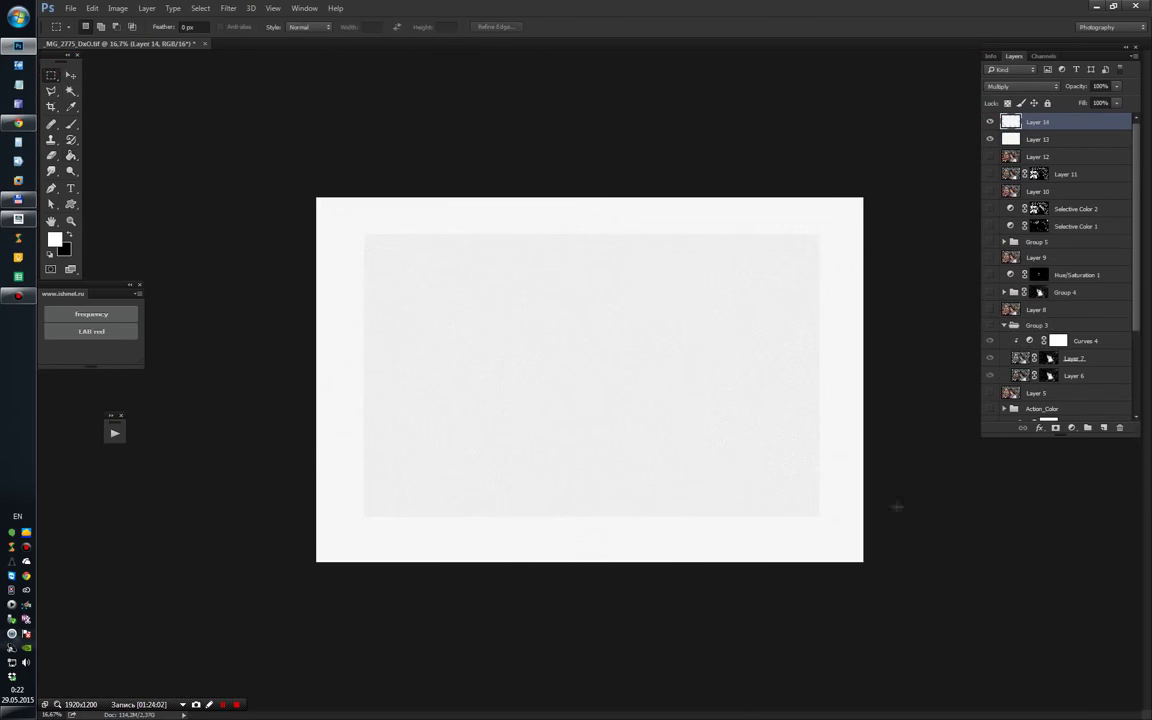
key("v")
left_click_drag(817, 232, 905, 180)
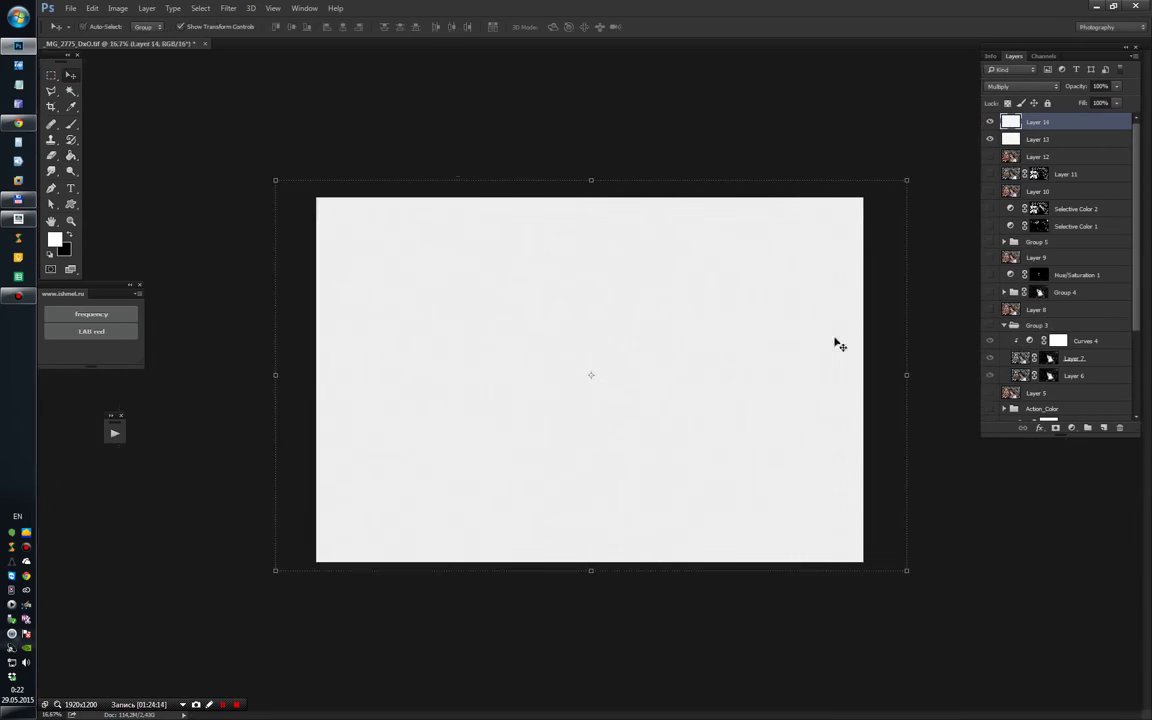
key("Return")
Step: Copy another noise patch to Layer 15 and enlarge it beyond the canvas edges
key("m")
left_click_drag(373, 232, 828, 537)
key("ctrl+j")
key("v")
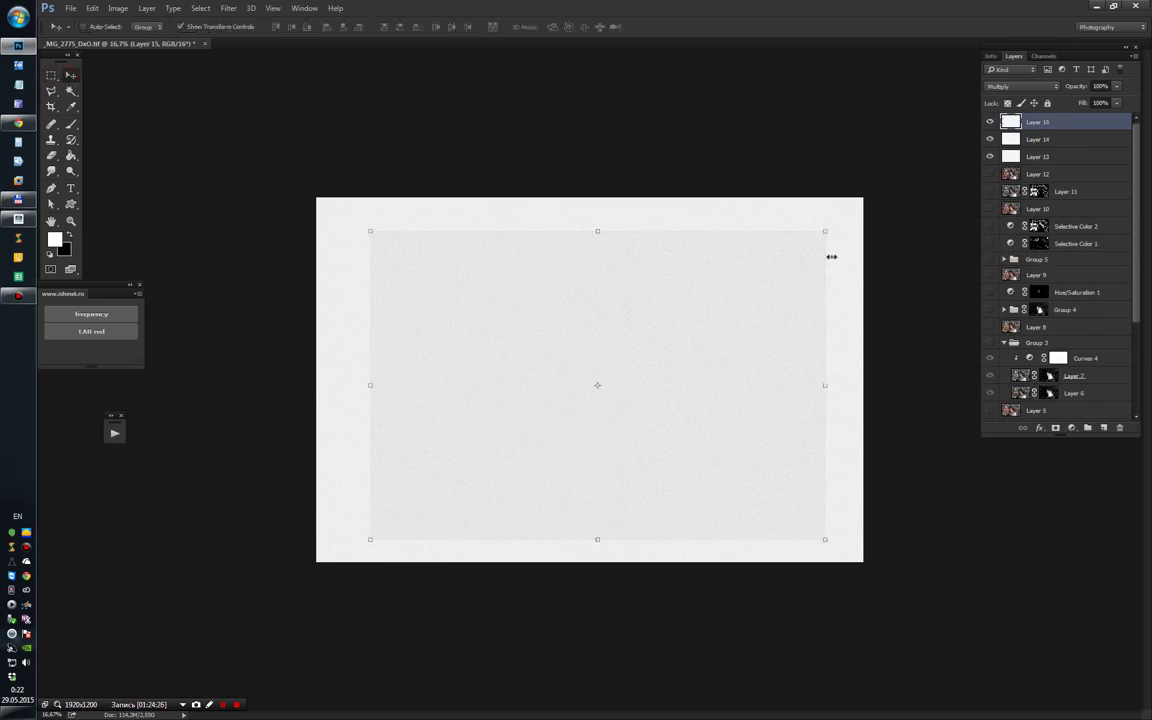
left_click_drag(825, 233, 921, 167)
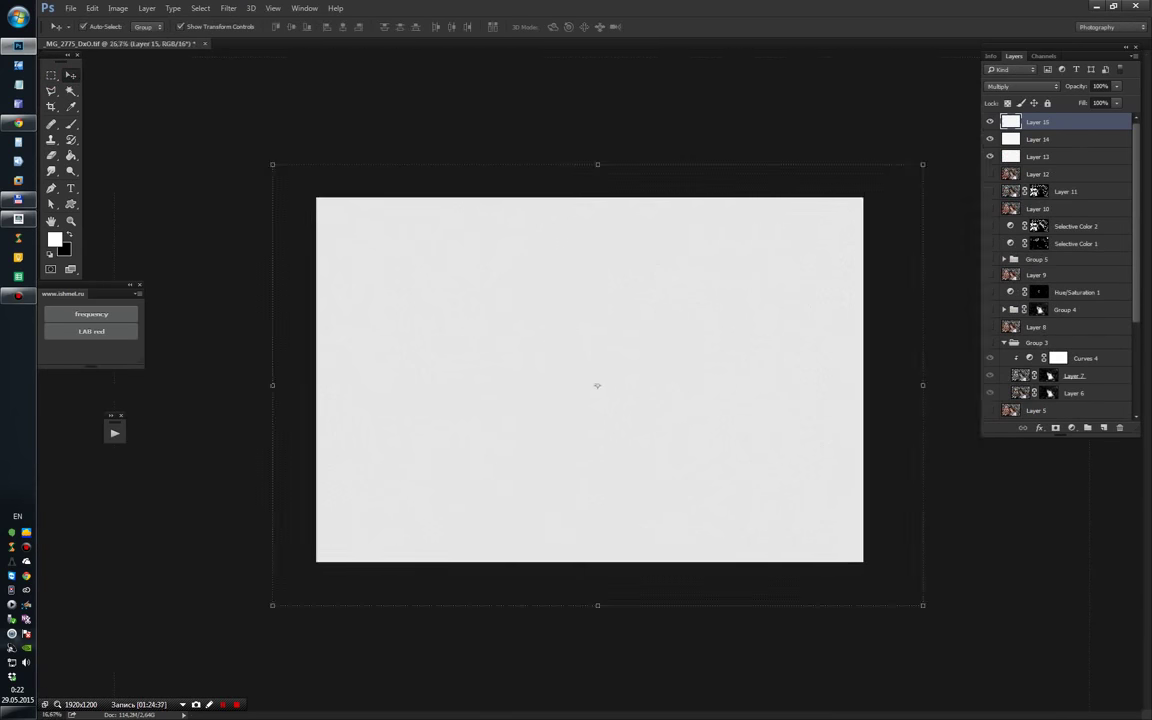
key("Return")
Step: Group Layers 13, 14 and 15 into Group 6
key("ctrl+plus")
left_click(1038, 156)
left_click(1084, 122, "shift")
key("ctrl+g")
left_click(1071, 427)
Step: Add a colorizing Hue/Saturation adjustment, move it into Group 6 and clip it to Layer 15
left_click(998, 522)
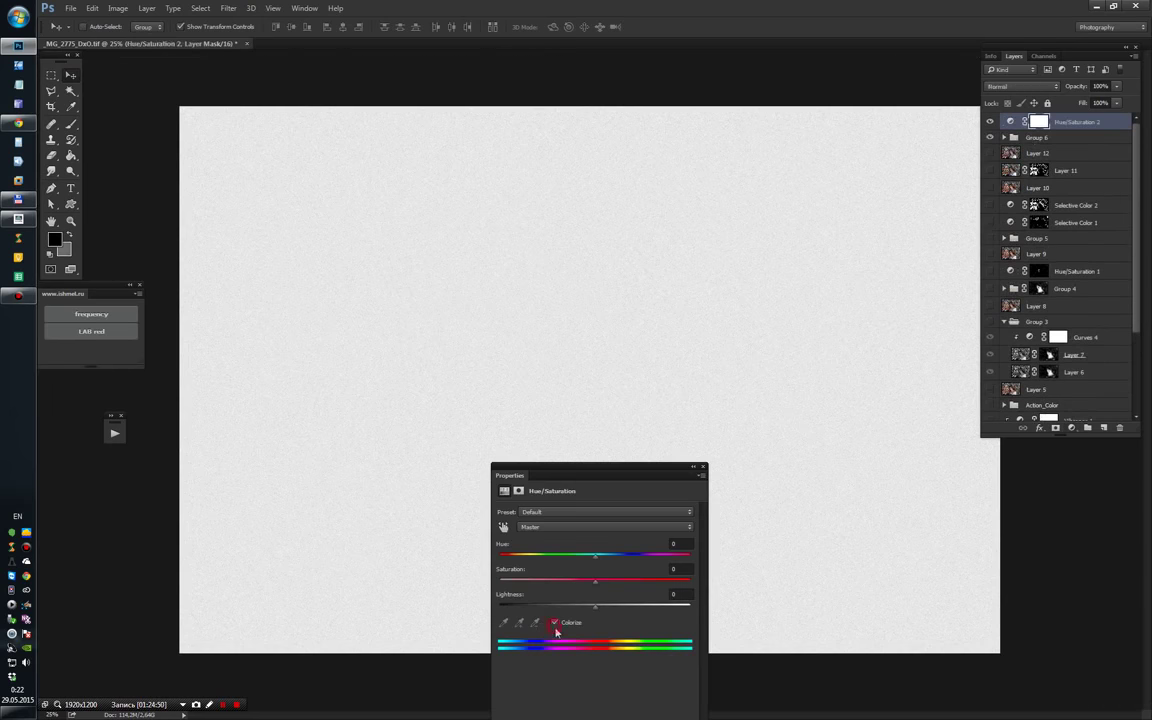
left_click(555, 622)
left_click(1080, 129, "alt")
left_click(1040, 137)
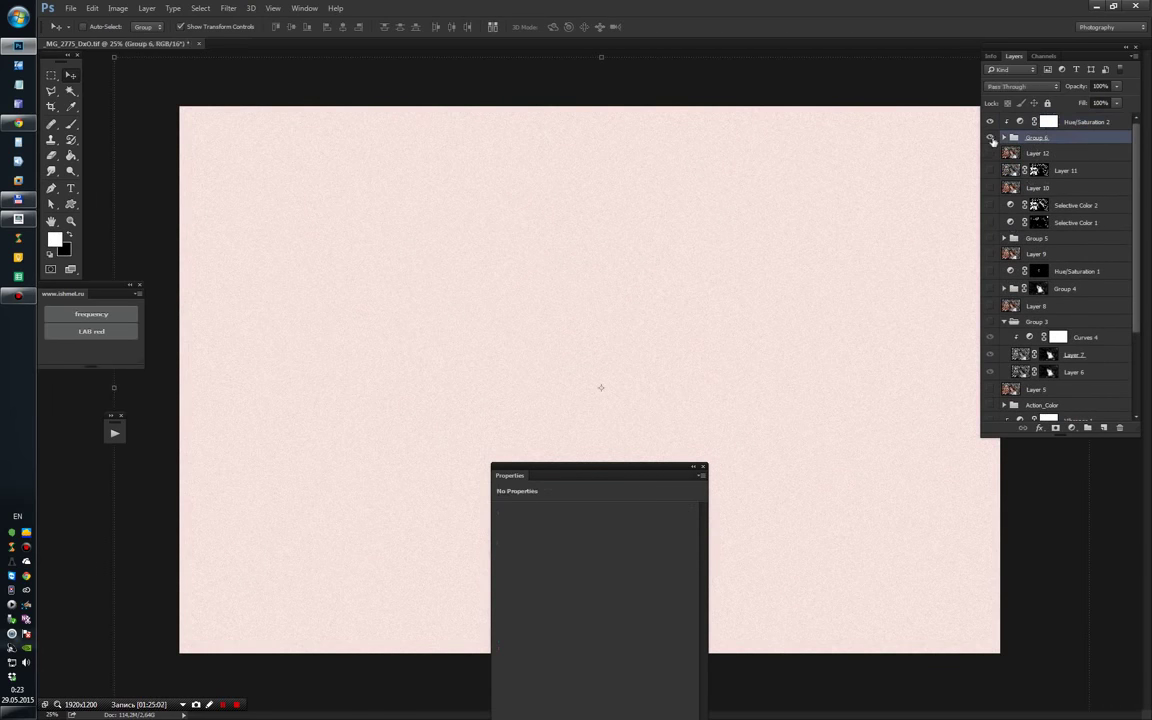
left_click(990, 137)
left_click(990, 121)
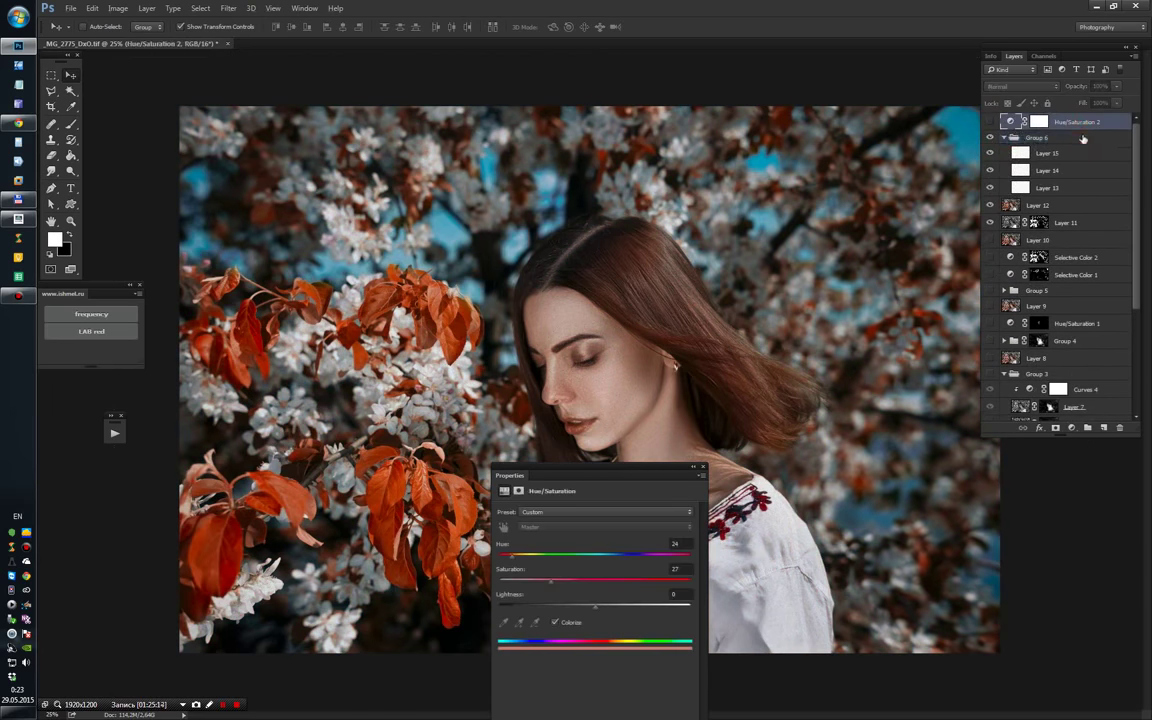
mouse_move(1085, 121)
left_mouse_down()
mouse_move(1098, 162)
mouse_move(1085, 128)
left_mouse_up()
left_click(1041, 144, "alt")
Step: Shift the tint to a brighter warm tan and place a clipped copy on Layer 14
key("ctrl+plus")
key("ctrl+plus")
key("ctrl+plus")
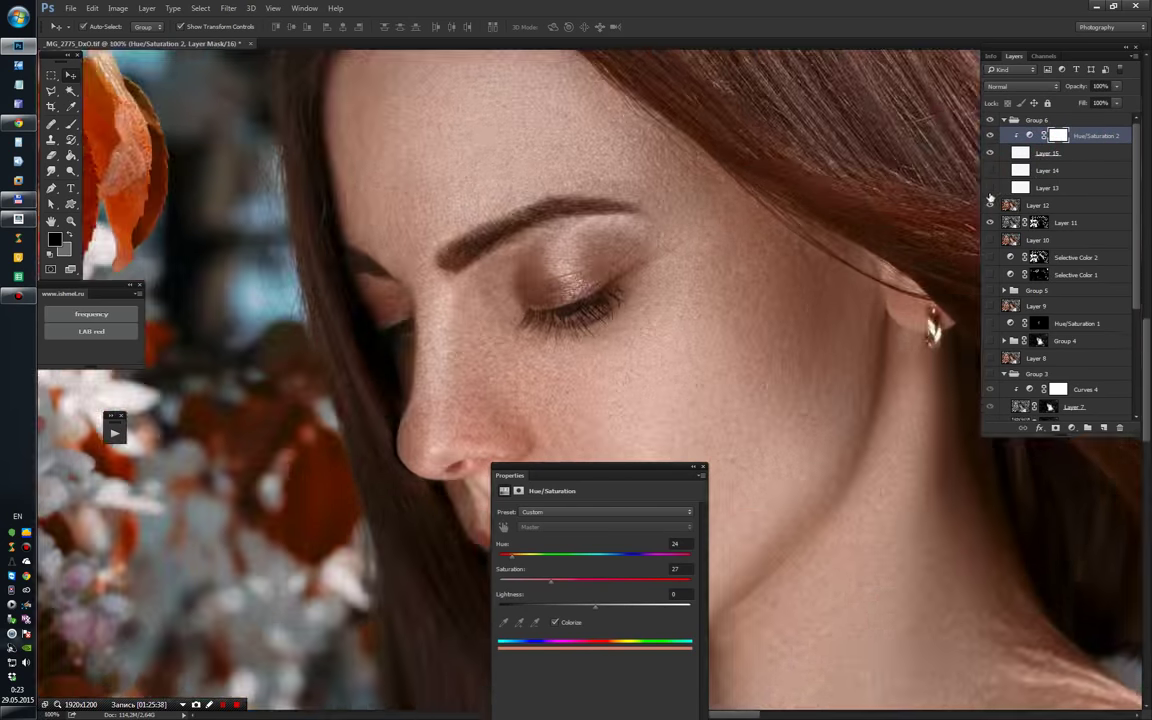
key("ctrl+plus")
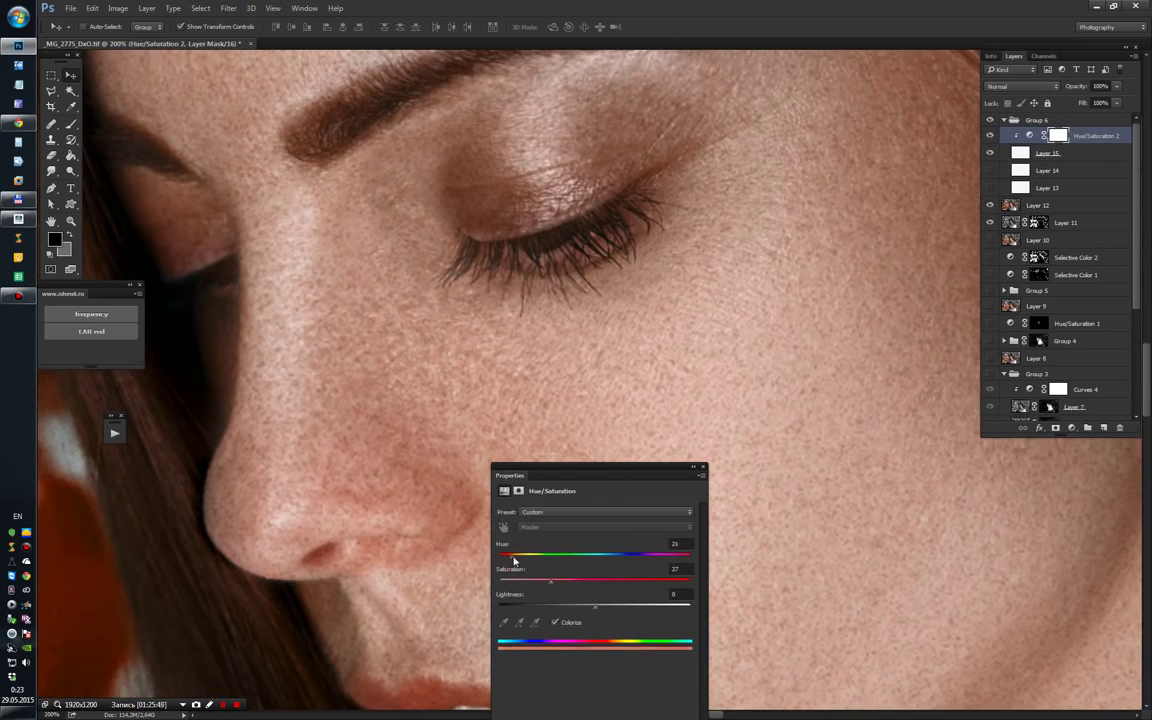
left_click_drag(514, 561, 521, 561)
mouse_move(594, 608)
left_mouse_down()
mouse_move(614, 603)
mouse_move(602, 606)
mouse_move(600, 587)
left_mouse_up()
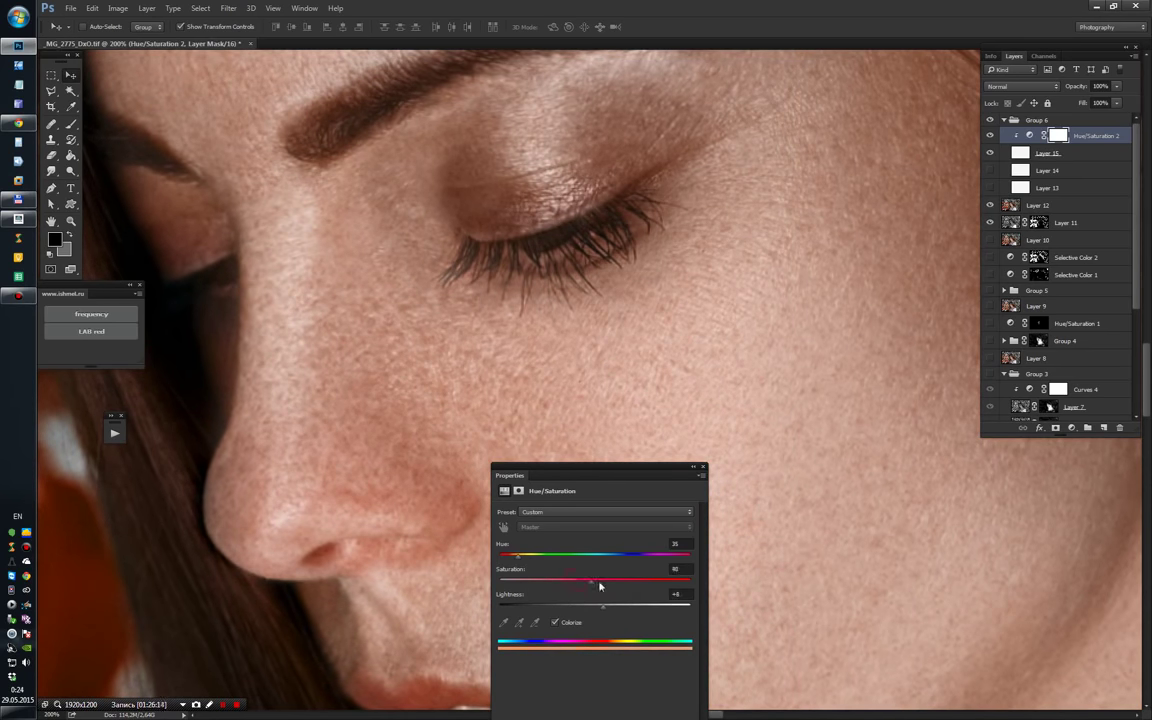
left_click(703, 468)
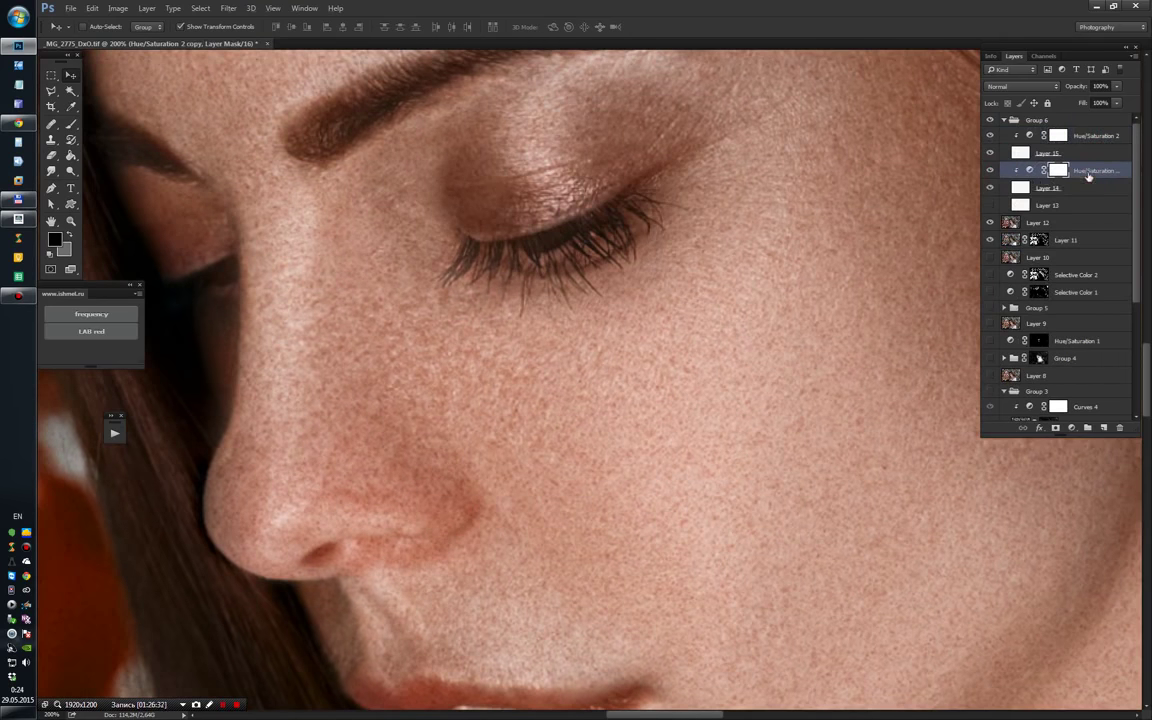
left_click_drag(1095, 135, 1085, 210)
left_click(1017, 197, "alt")
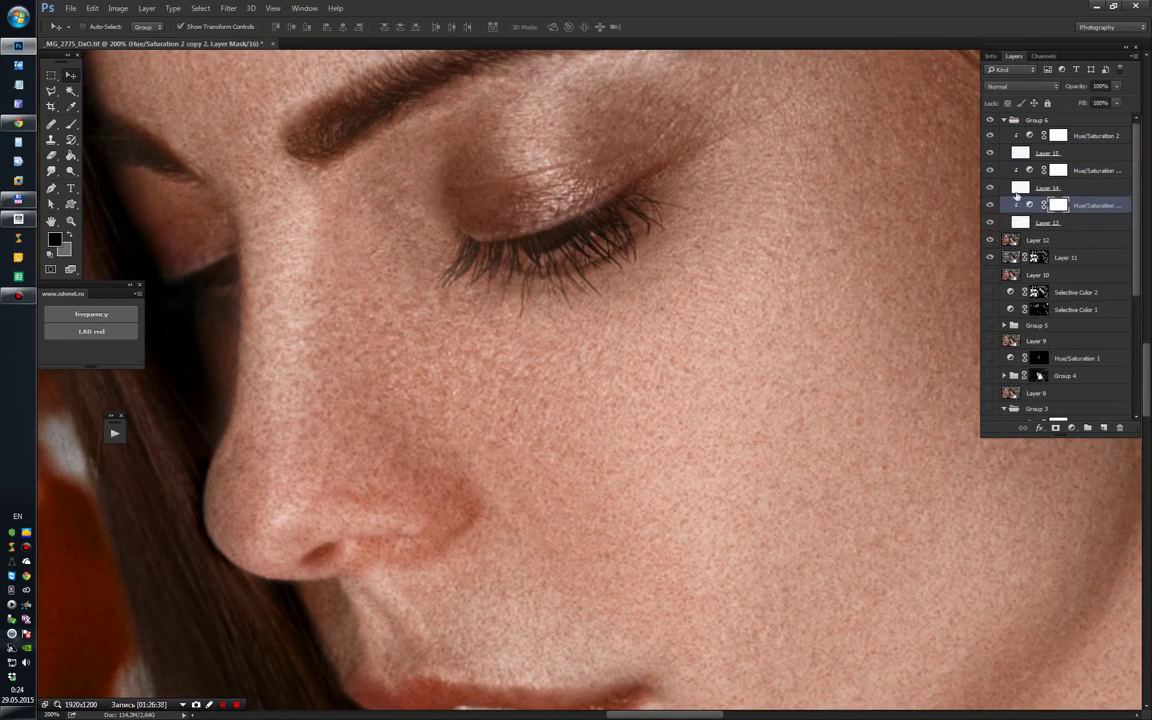
Step: Apply a Gaussian Blur to Layer 13
left_click(1092, 223)
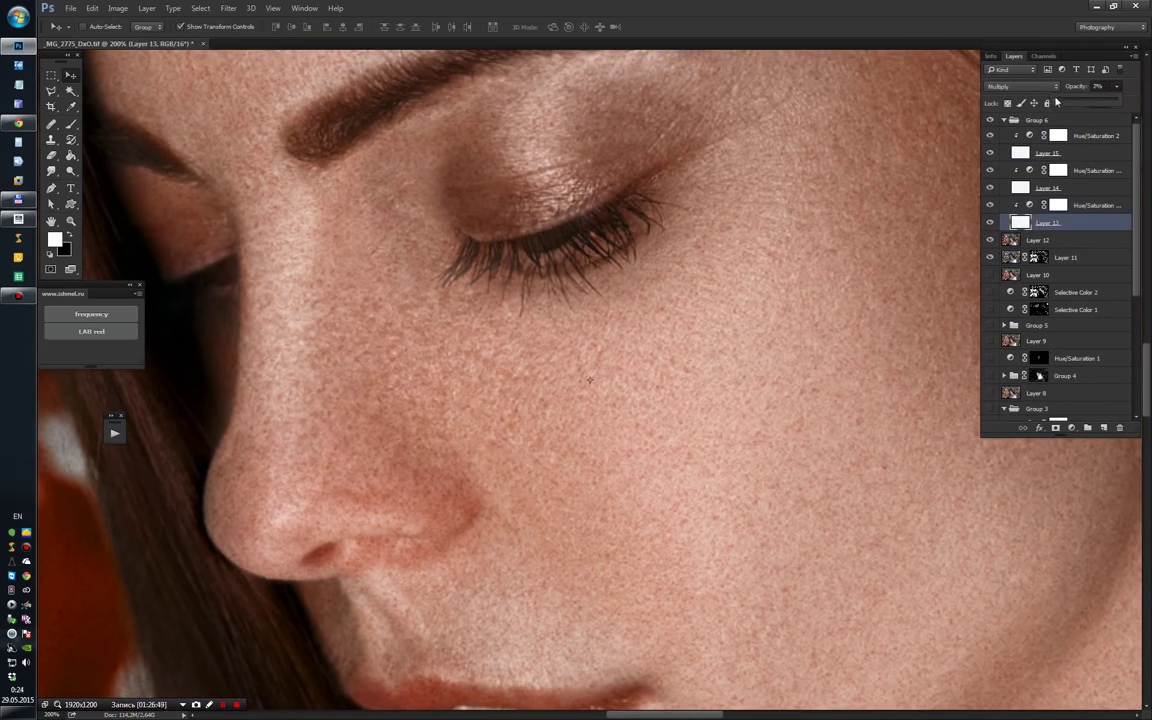
left_click(228, 8)
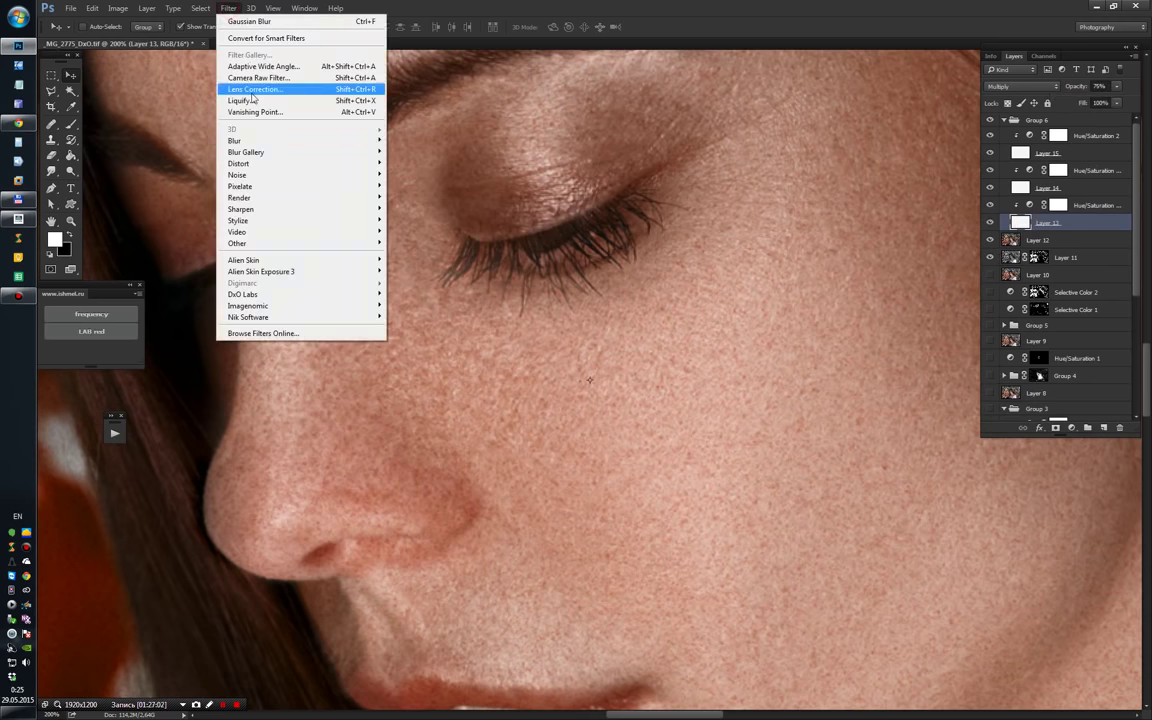
left_click(400, 226)
key("Return")
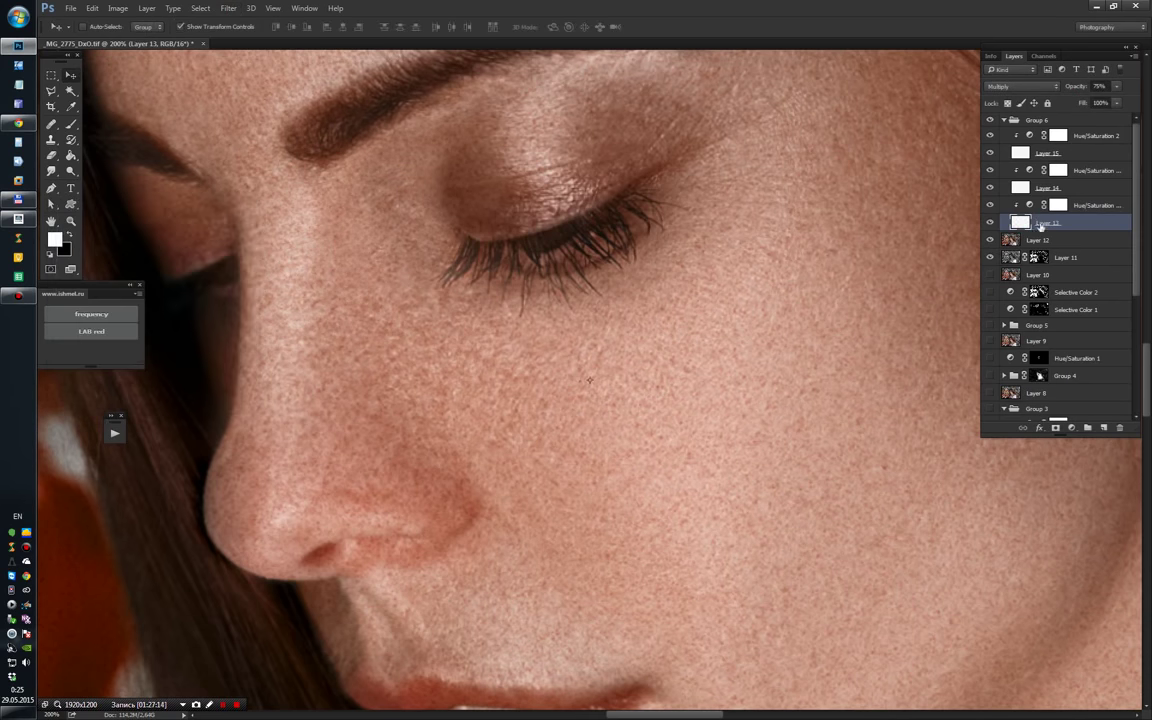
Step: Select Group 6 and open its Layer Style blending options
left_click(1102, 120)
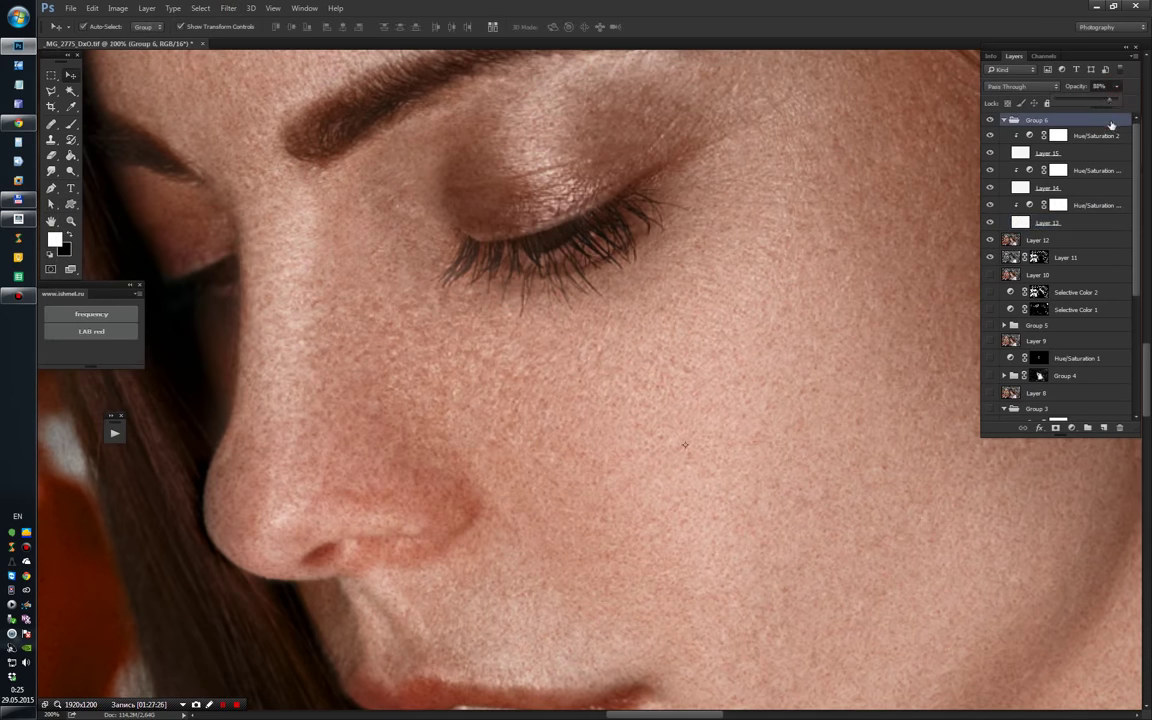
key("ctrl+0")
key("ctrl+1")
double_click(1111, 124)
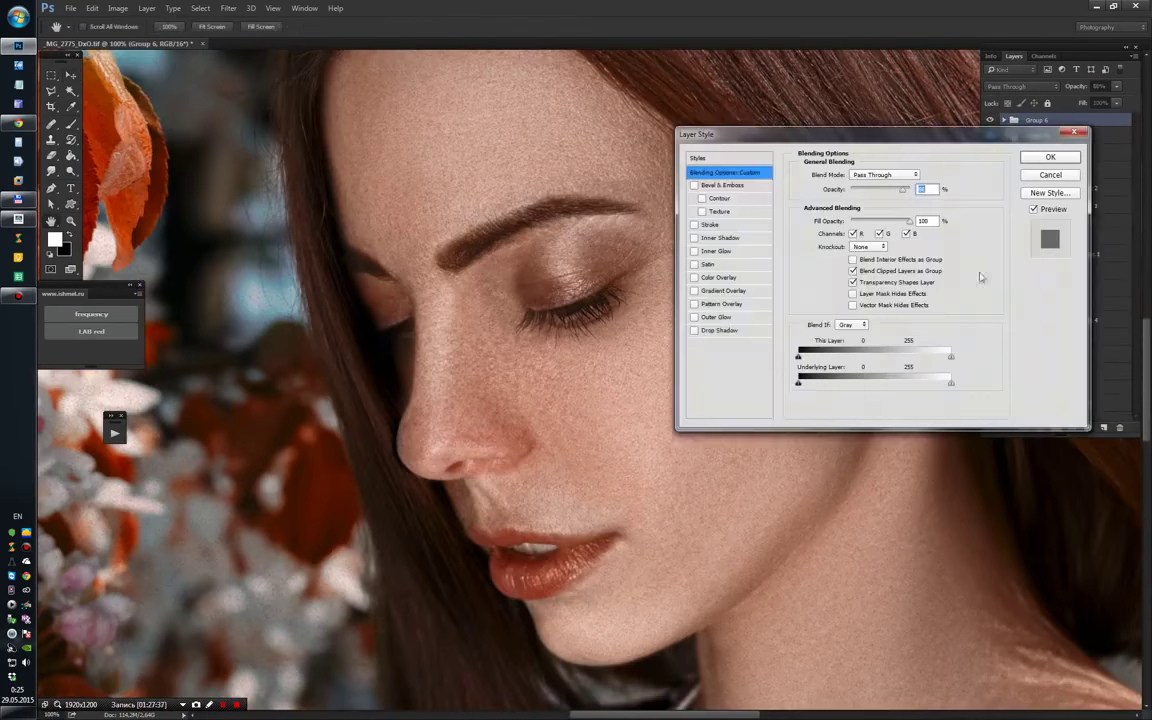
Step: Split Group 6's Underlying Layer Blend If highlight slider so grain fades from the brightest tones
mouse_move(1001, 472)
left_mouse_down()
mouse_move(916, 472)
mouse_move(946, 476)
left_mouse_up()
key("ctrl+plus")
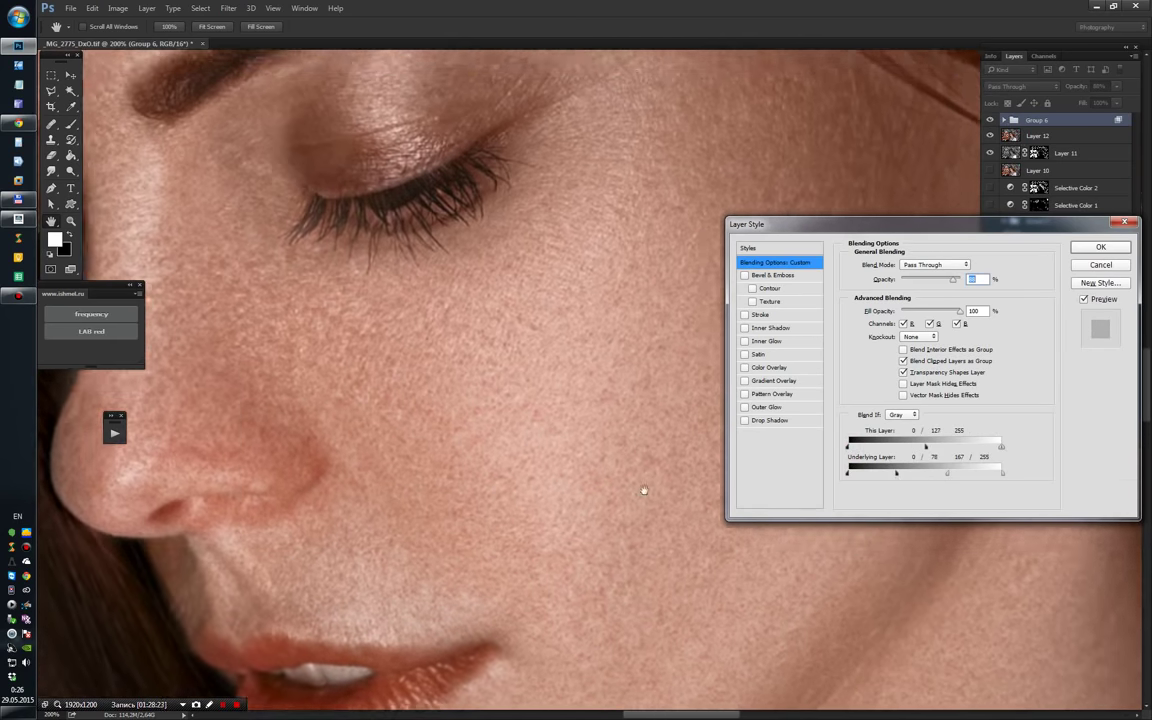
left_click_drag(947, 474, 946, 477)
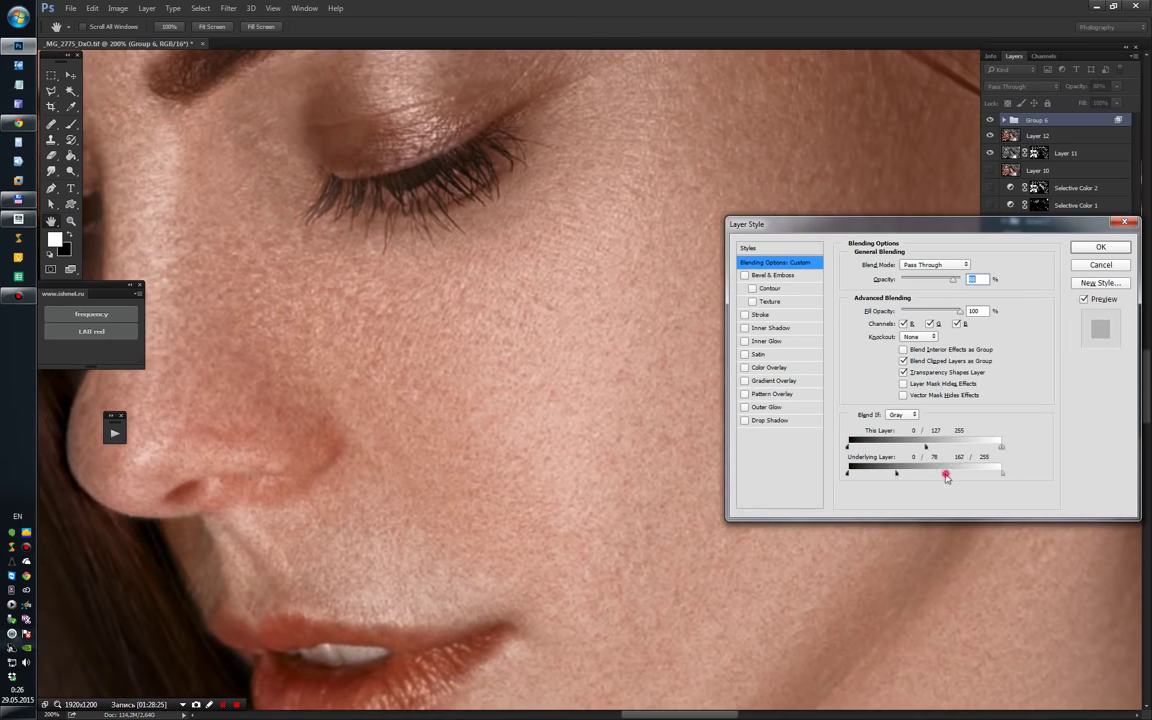
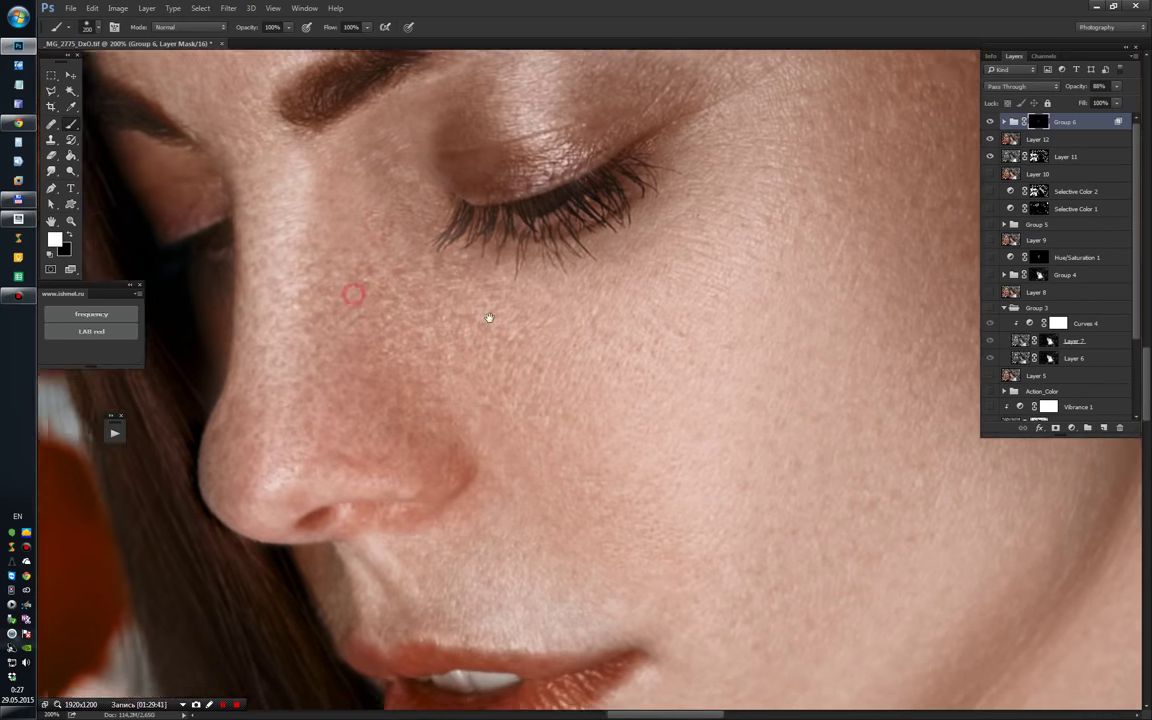
Step: Pan the 200% close-up across the nose, cheek, eye, earring, neck and shoulder
mouse_move(489, 318)
left_mouse_down()
mouse_move(574, 365)
mouse_move(484, 78)
mouse_move(354, 255)
left_mouse_up()
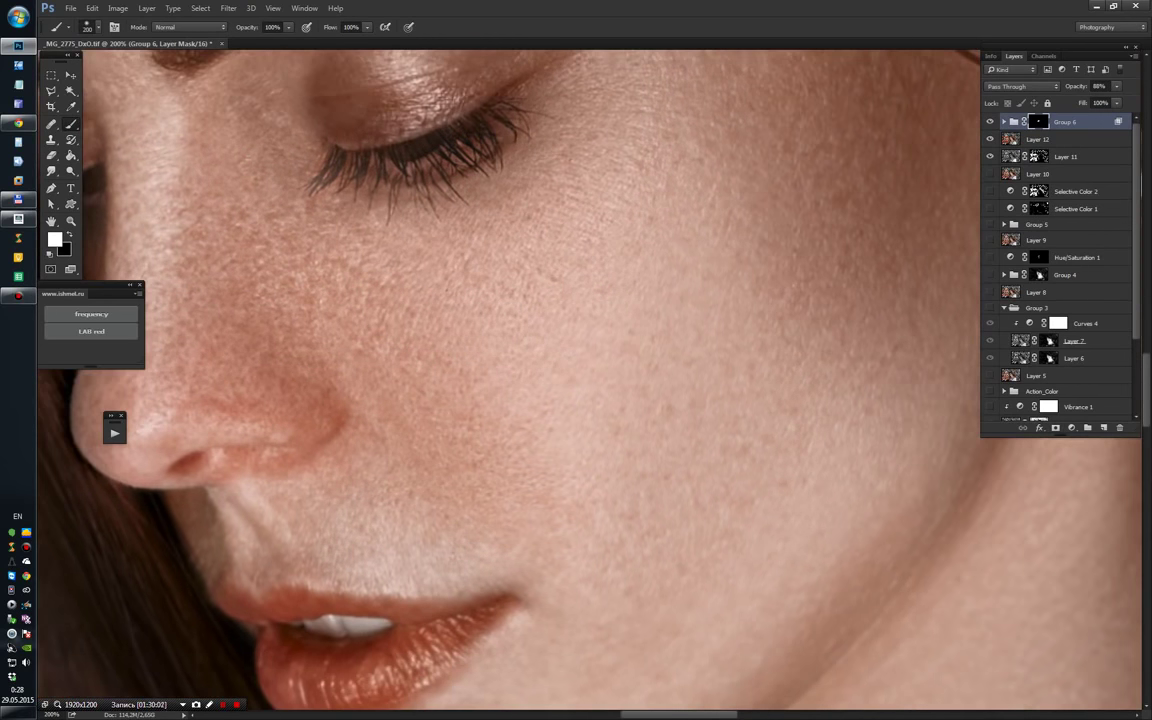
scroll(590, 380, "down", 5)
mouse_move(790, 210)
left_mouse_down()
mouse_move(833, 267)
mouse_move(781, 422)
left_mouse_up()
mouse_move(781, 530)
left_mouse_down()
mouse_move(703, 210)
mouse_move(545, 78)
mouse_move(680, 250)
left_mouse_up()
mouse_move(850, 520)
left_mouse_down()
mouse_move(792, 321)
mouse_move(800, 333)
left_mouse_up()
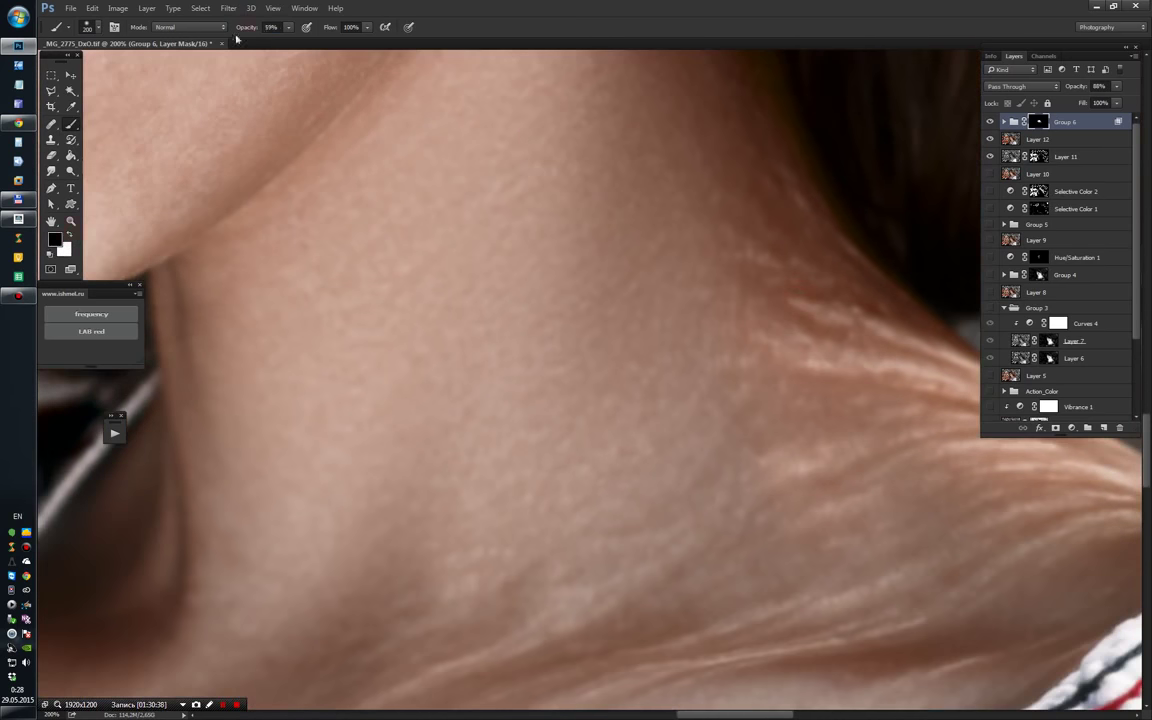
mouse_move(420, 330)
left_mouse_down()
mouse_move(638, 121)
mouse_move(640, 420)
left_mouse_up()
Step: Swap the paint colours while inspecting the jaw, neck side, lips, chin and eyebrow
key("x")
mouse_move(700, 460)
left_mouse_down()
mouse_move(654, 303)
mouse_move(700, 450)
left_mouse_up()
left_click_drag(600, 200, 750, 450)
key("x")
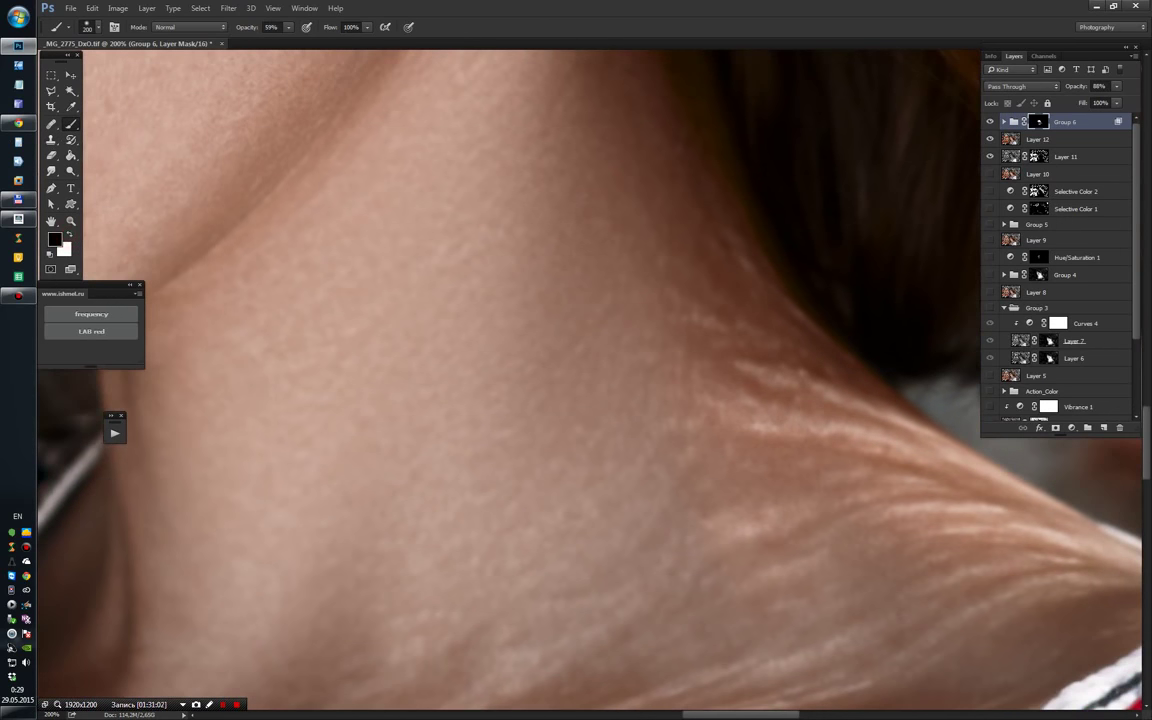
left_click_drag(558, 292, 700, 560)
left_click_drag(511, 372, 540, 590)
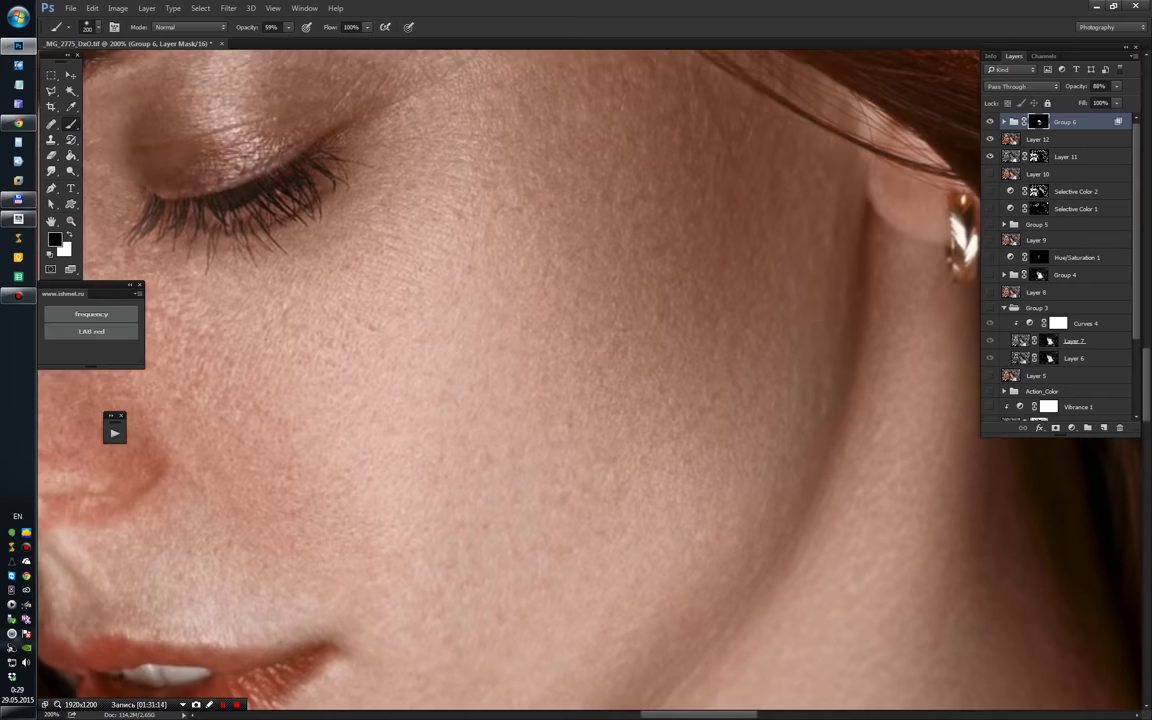
left_click_drag(300, 250, 700, 630)
Step: Test painting near the eyebrow, dismiss the hidden-channels error, then fit the whole photo with Ctrl+0
left_click(68, 233)
scroll(297, 243, "up", 3)
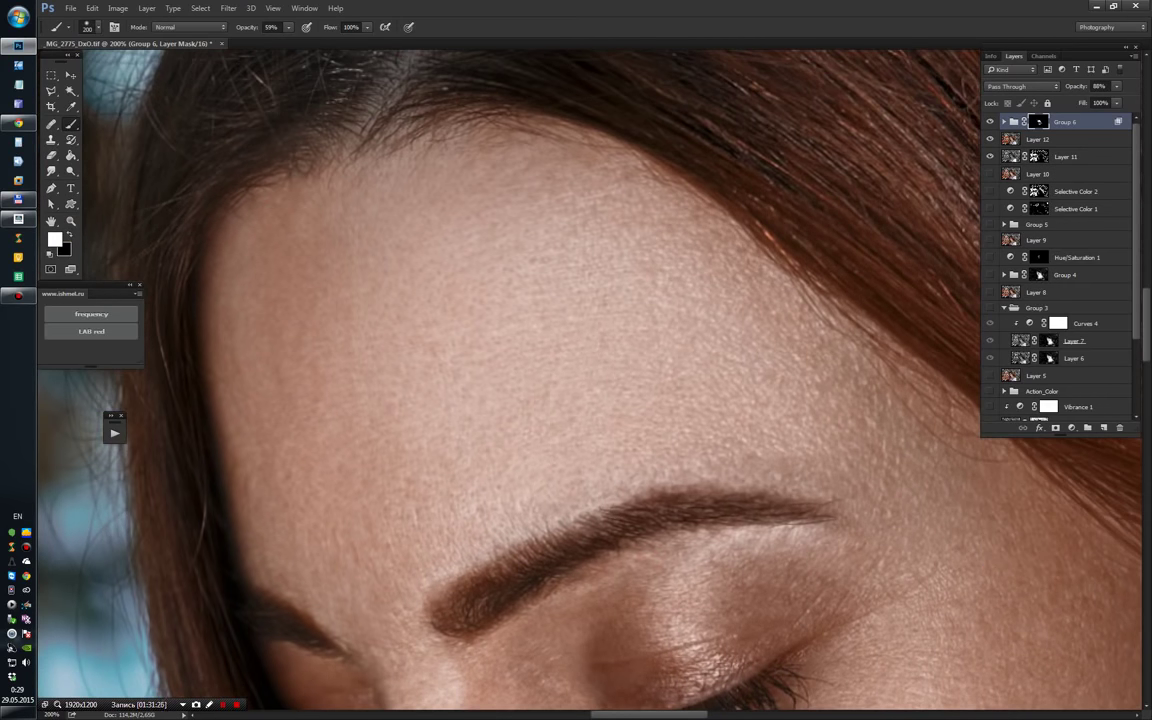
left_click_drag(734, 388, 814, 88)
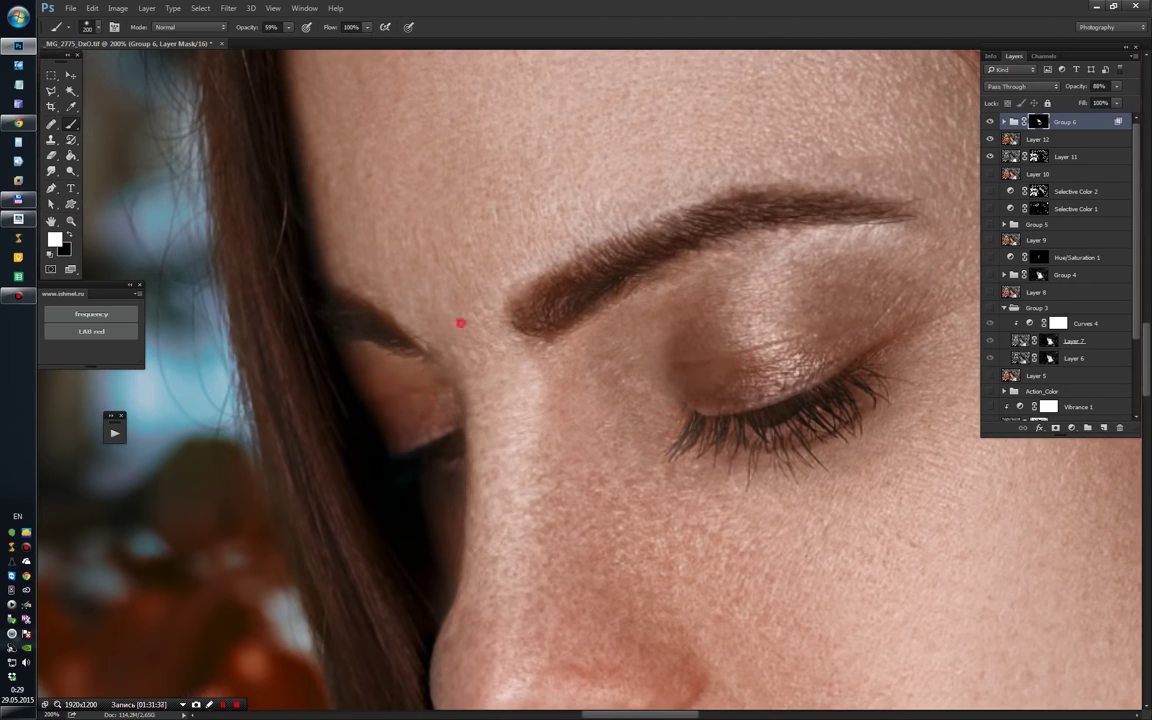
left_click(640, 330)
left_click(617, 268)
left_click_drag(690, 250, 689, 360)
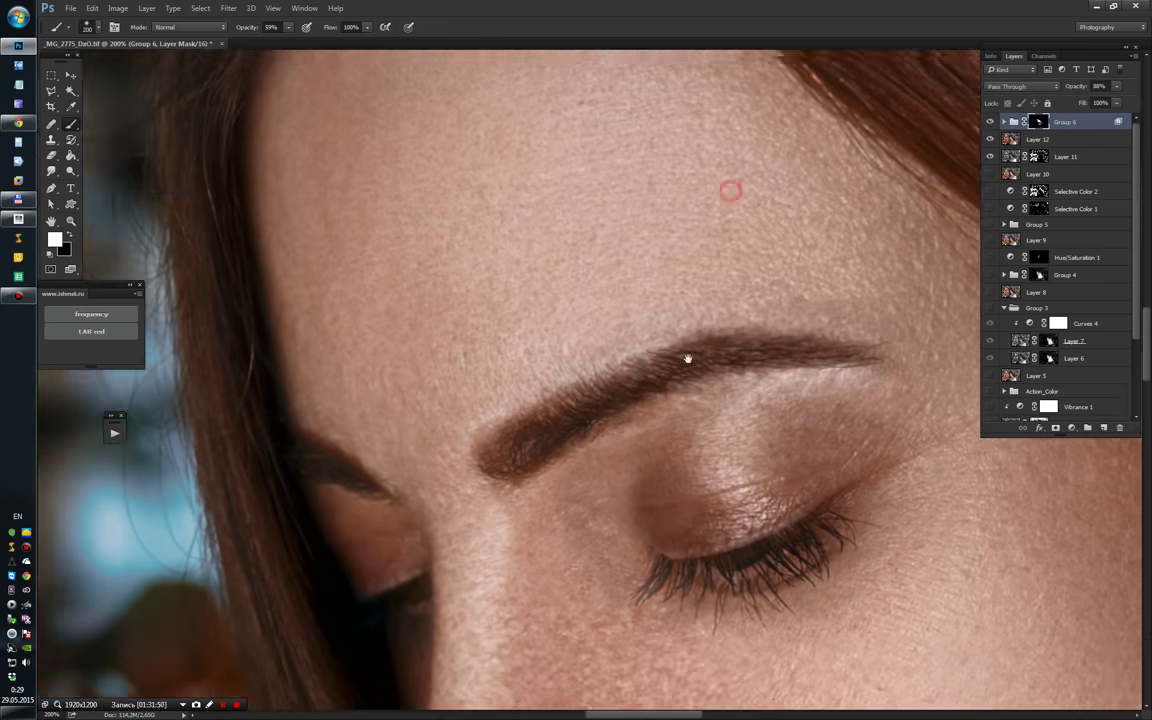
key("ctrl+0")
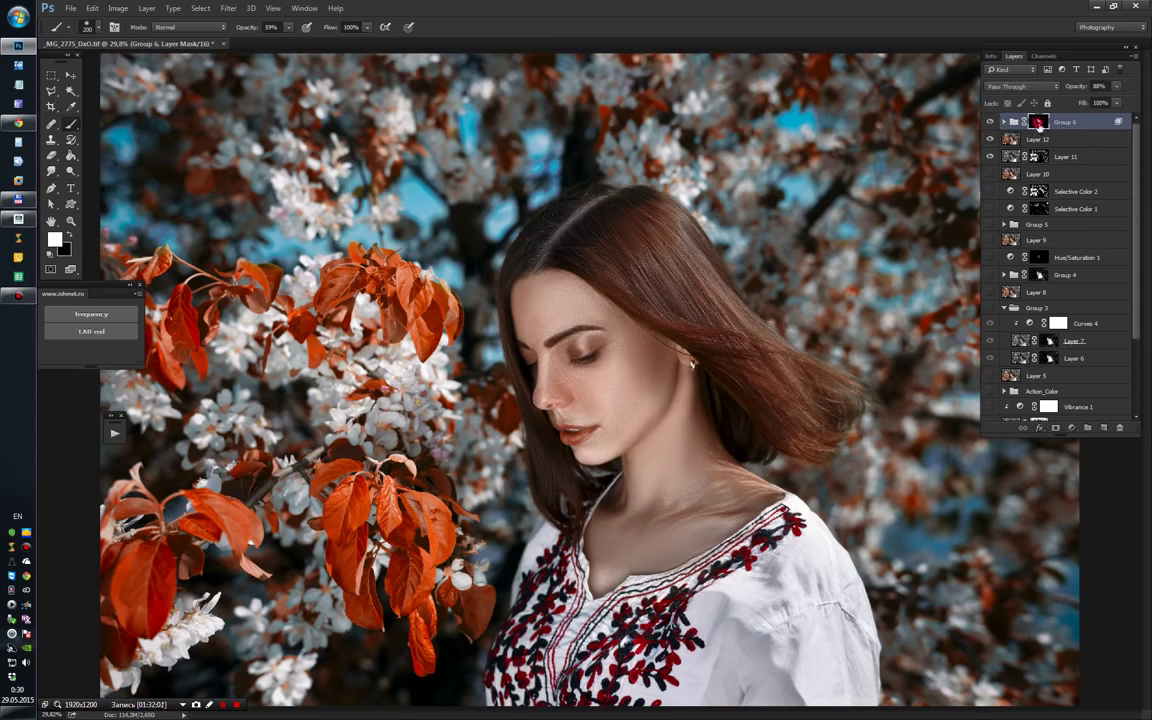
left_click(600, 403)
key("Return")
left_click(595, 389)
left_click(617, 268)
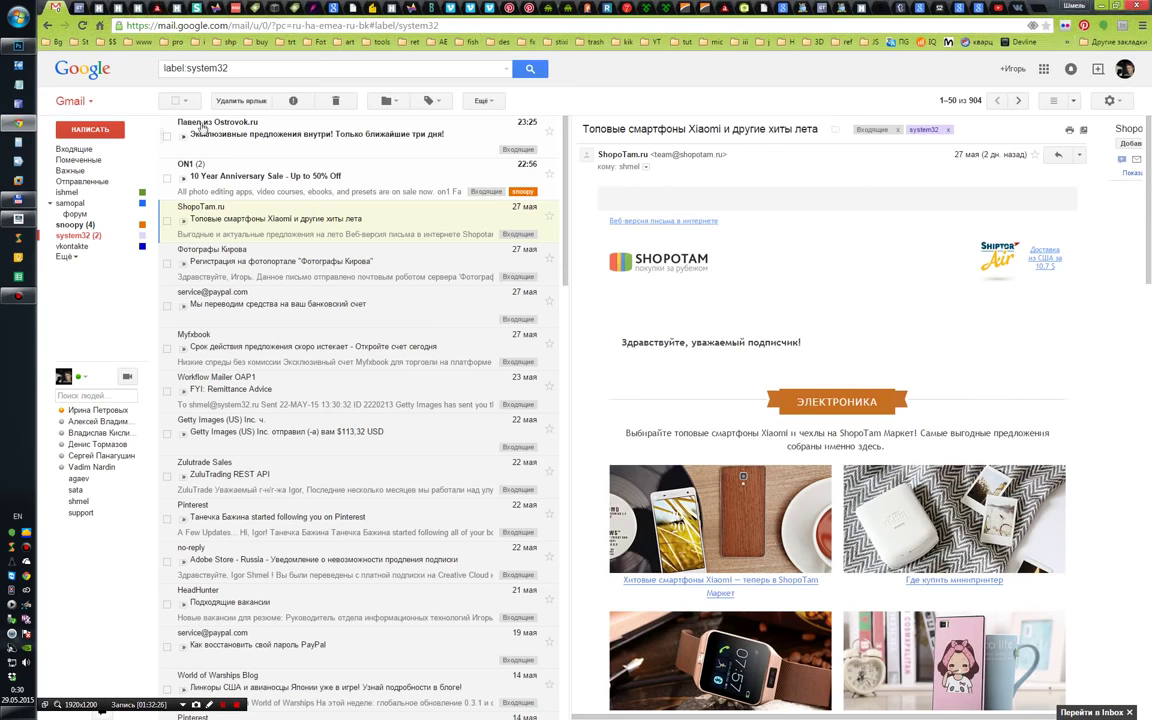
left_click(18, 111)
left_click(477, 112)
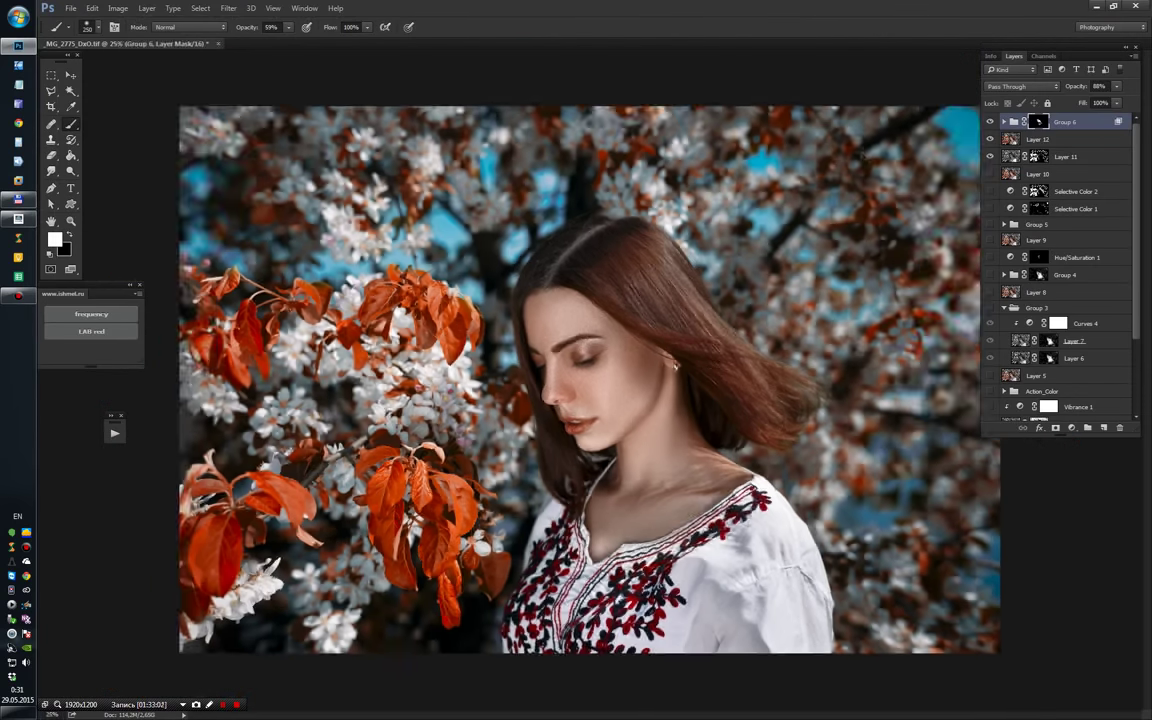
Step: Save the portrait as a Photoshop PSD, overwriting the existing file
key("ctrl+shift+s")
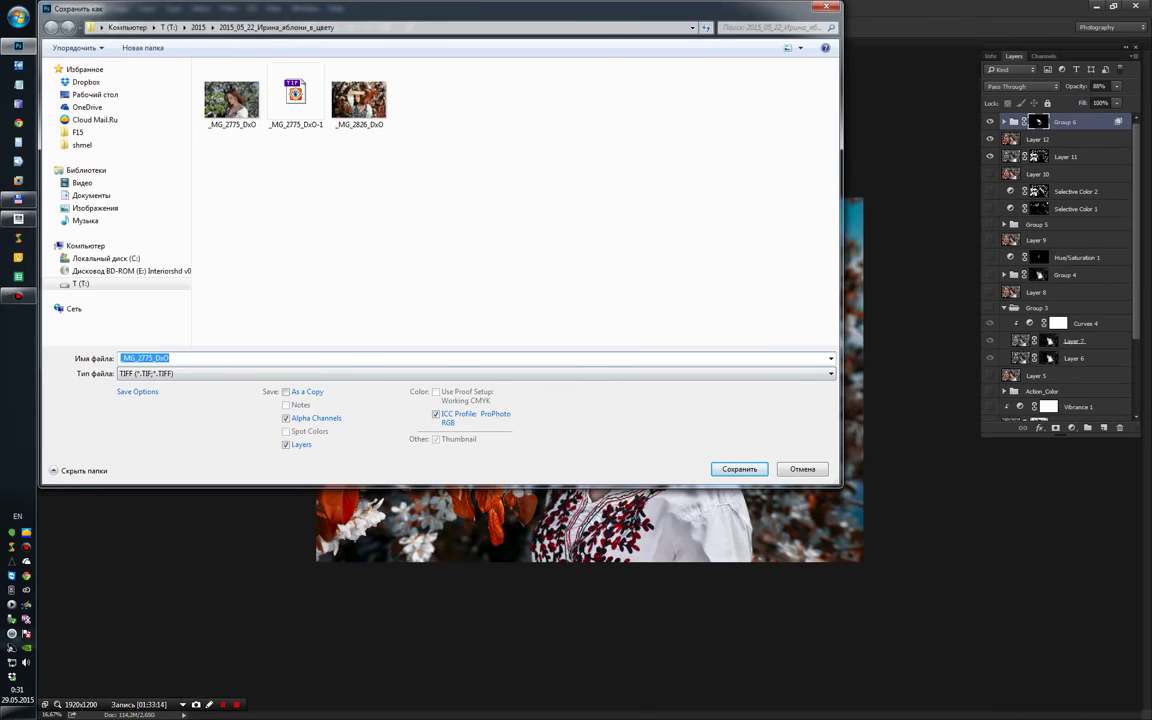
left_click(334, 381)
key("Return")
left_click(668, 367)
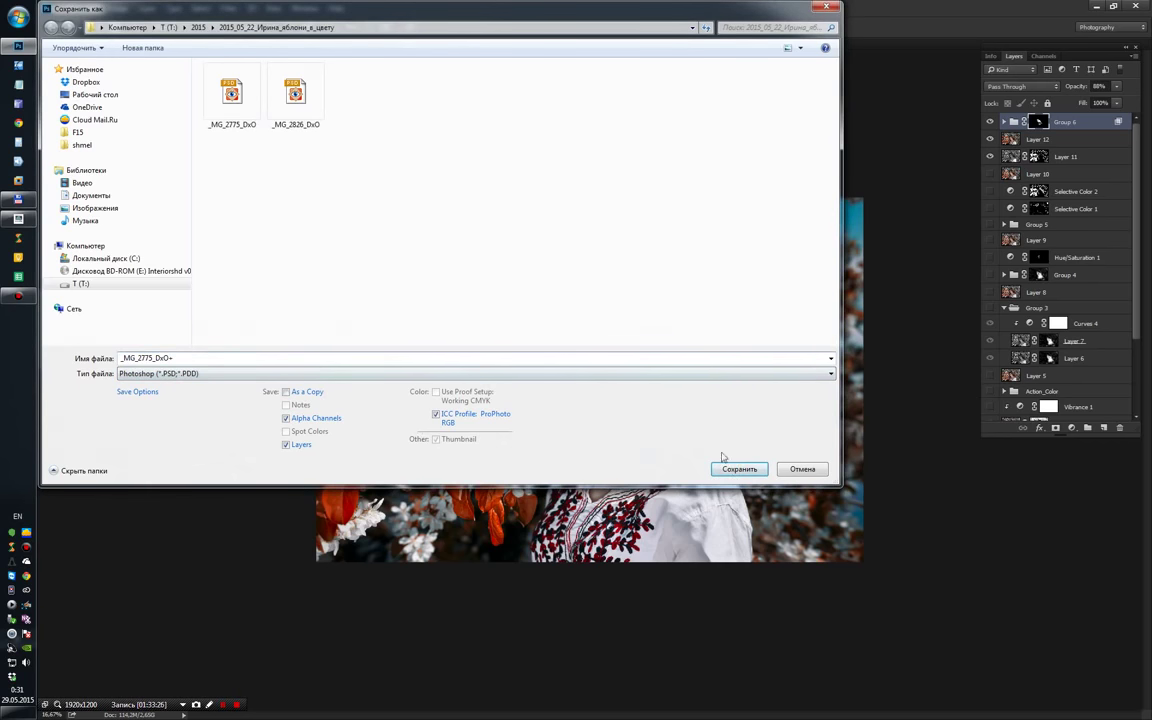
left_click(738, 469)
key("Return")
Step: In Total Commander, navigate from the user's home folder into AppData Roaming
left_click(18, 180)
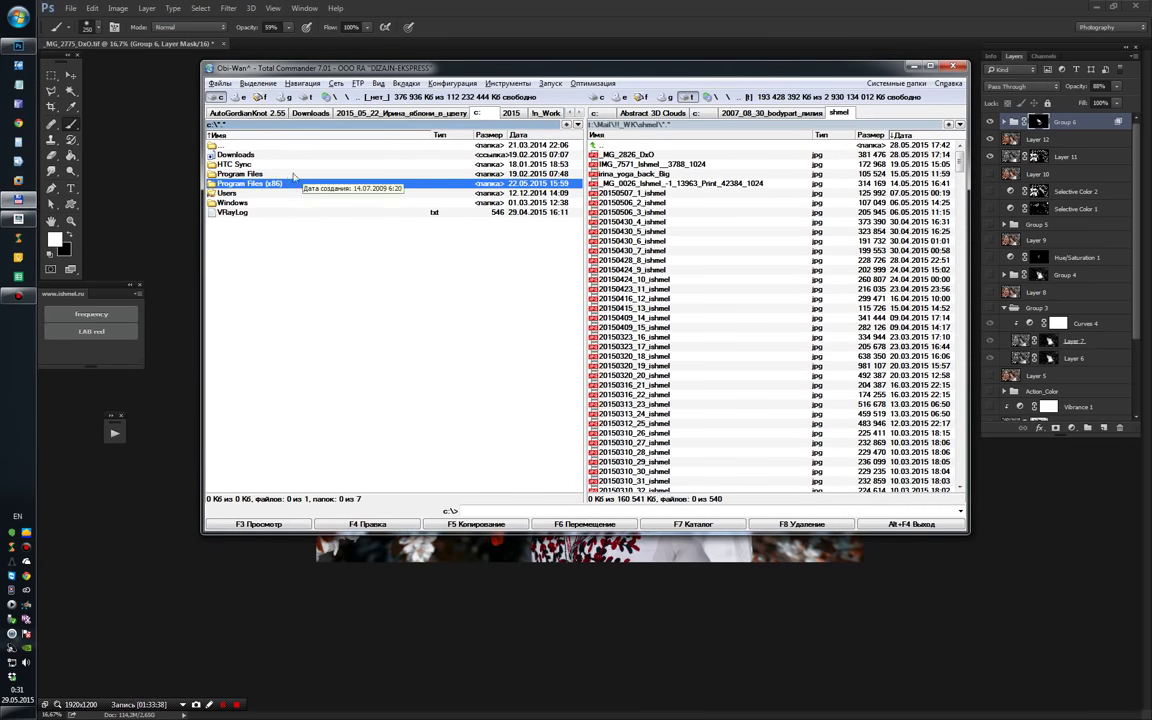
double_click(250, 193)
double_click(248, 183)
type("t")
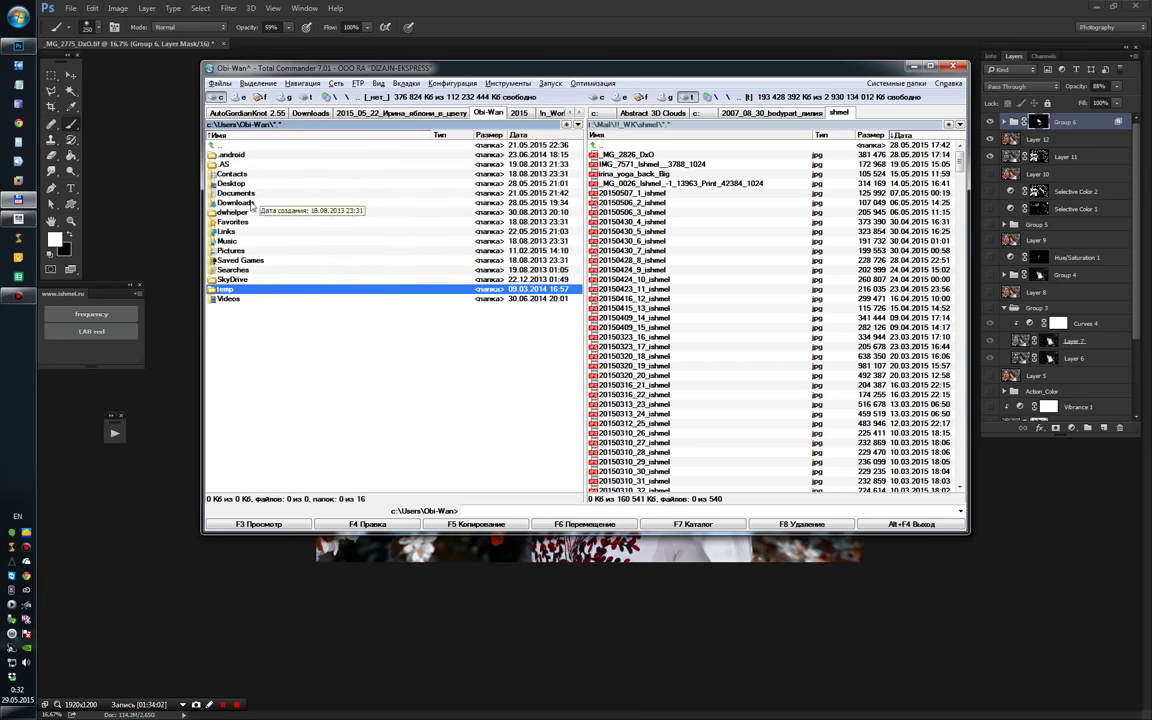
key("Home")
key("Return")
key("Return")
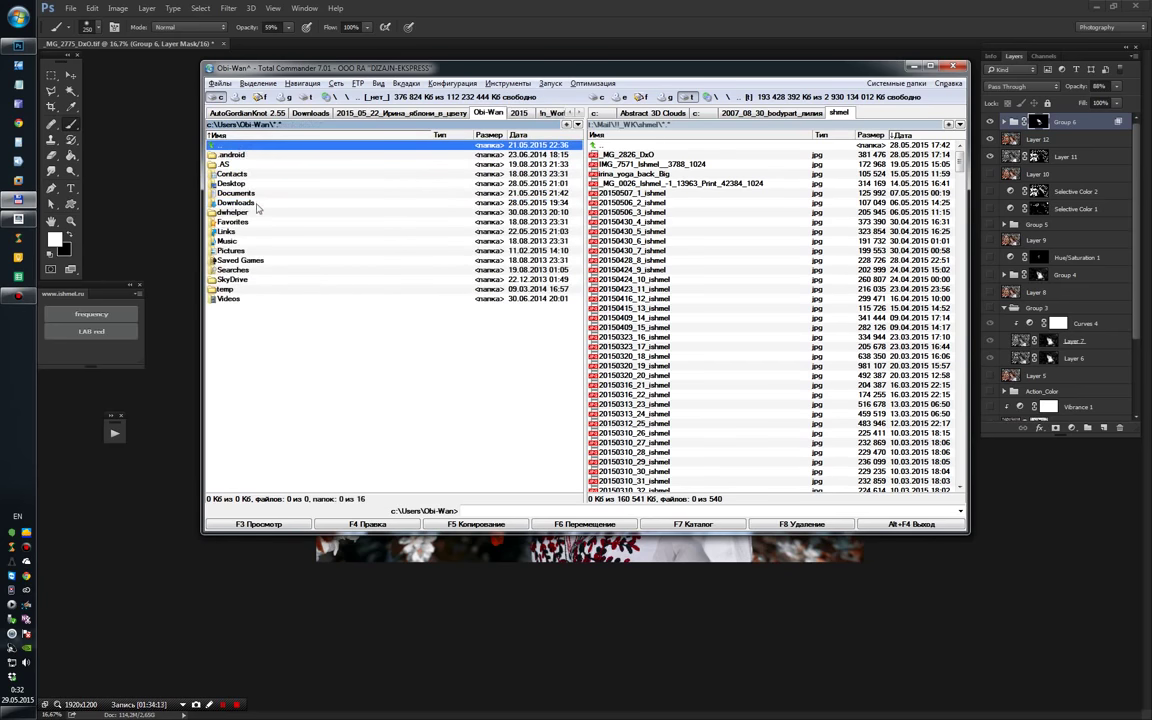
key("Return")
key("Home")
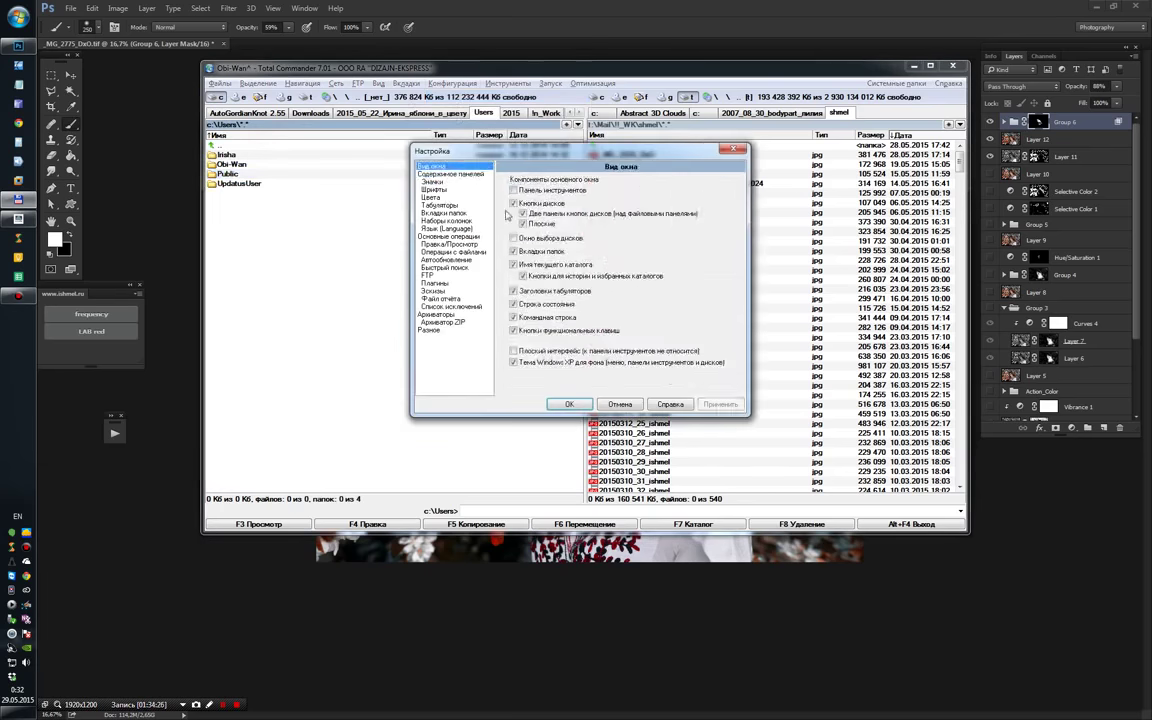
double_click(257, 185)
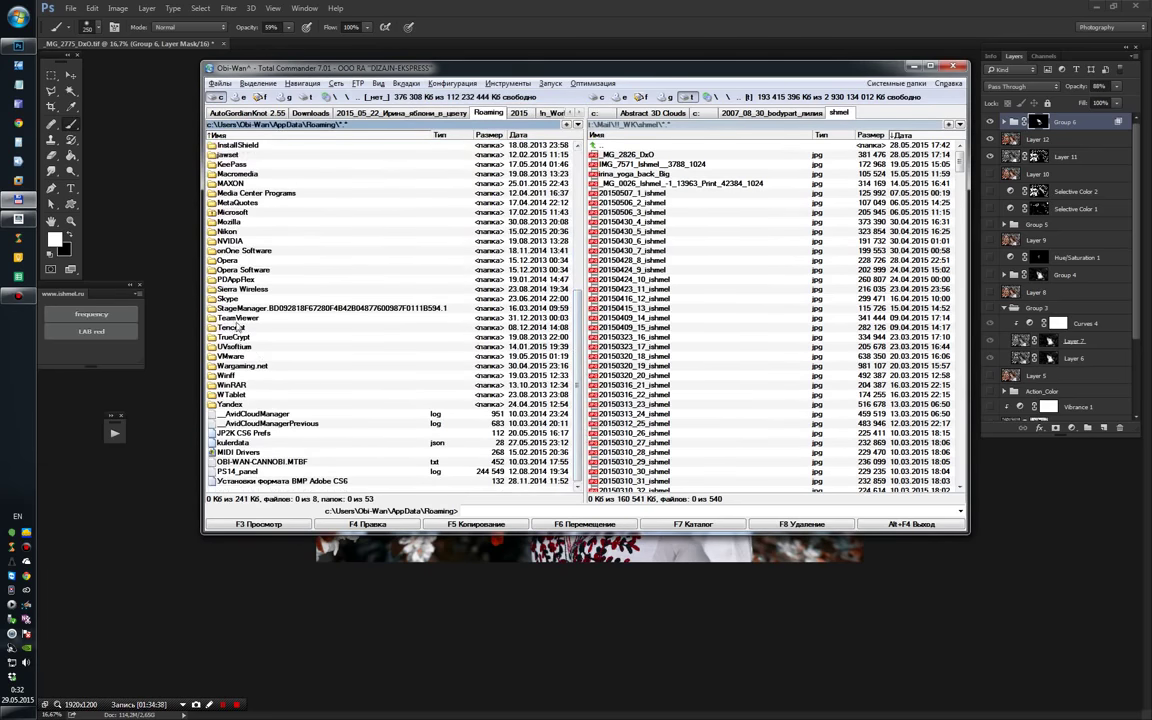
Step: Delete everything in AppData\Local\Temp, including hidden and system files
key("BackSpace")
key("Up")
key("Up")
key("Return")
key("End")
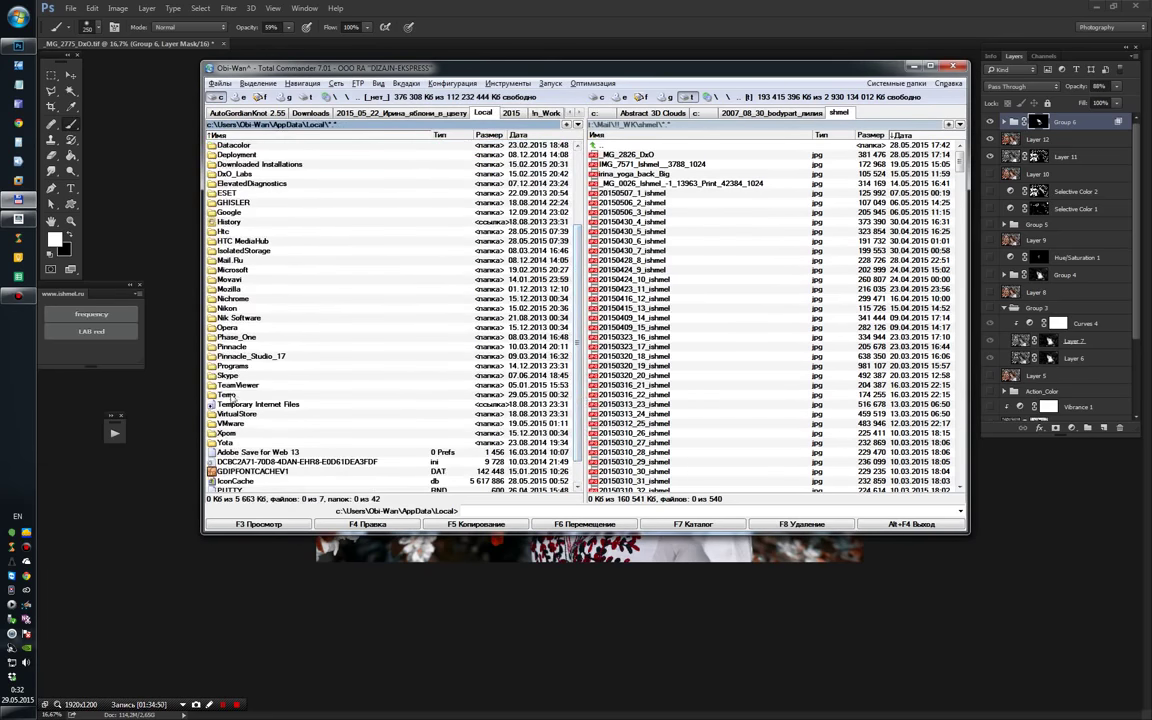
key("Return")
key("ctrl+a")
key("F8")
key("Return")
left_click(572, 332)
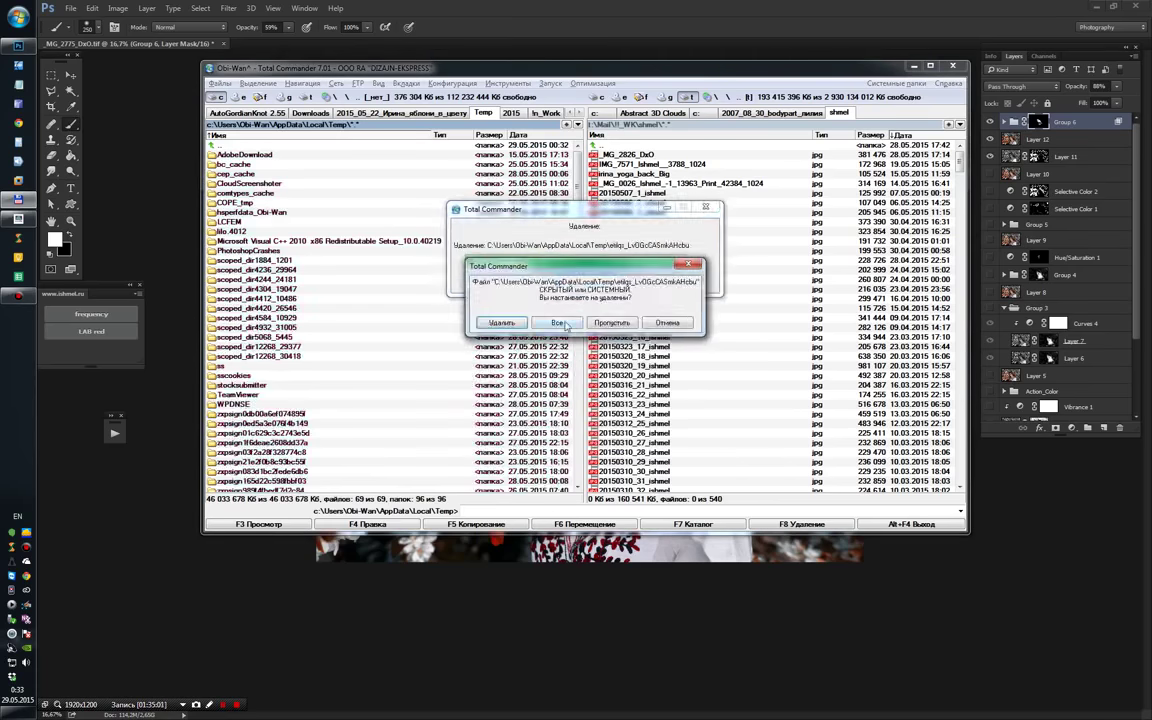
key("alt+Tab")
Step: Re-save the portrait in Photoshop as a PSD, overwriting the existing file
key("ctrl+shift+s")
left_click(381, 373)
key("Home")
key("Return")
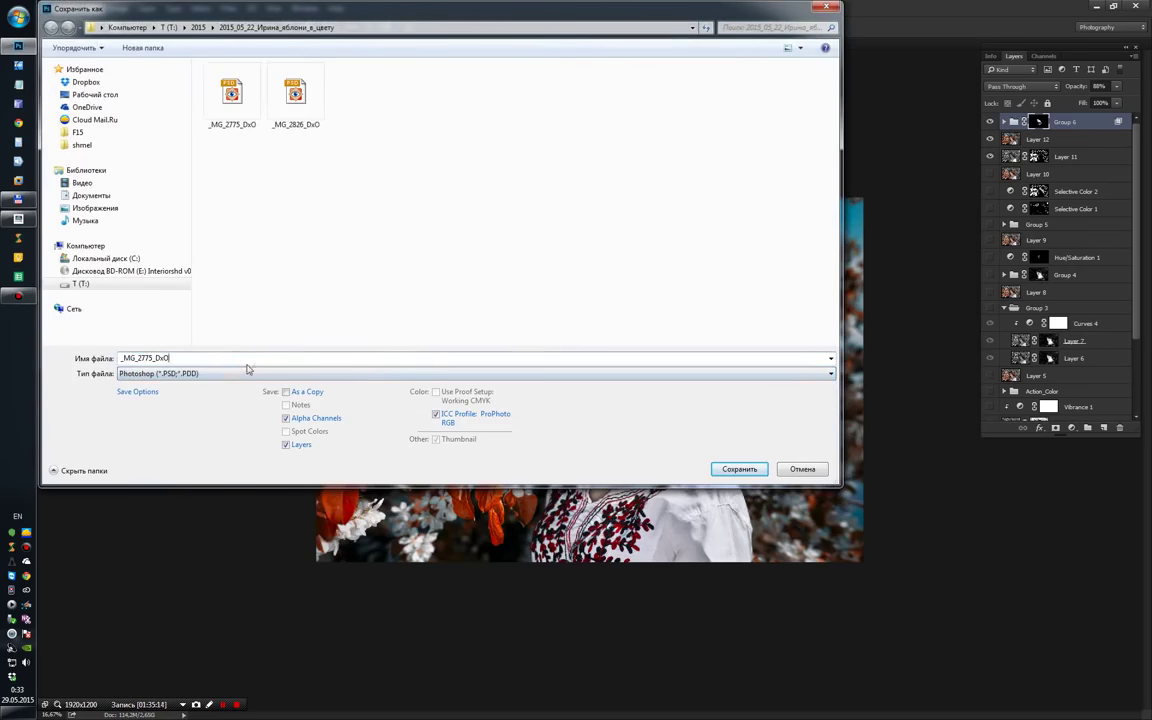
key("Return")
Step: Browse the LocalLow, Roaming and Adobe folders, then leave the file manager for Photoshop
key("alt+Tab")
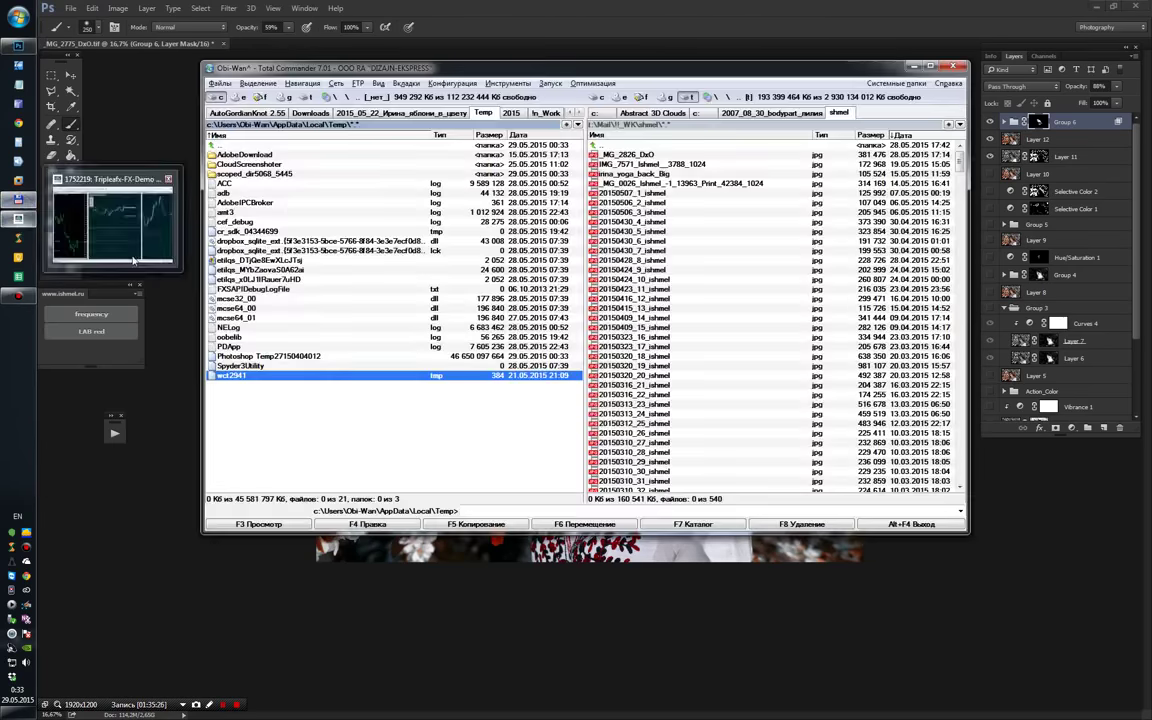
key("BackSpace")
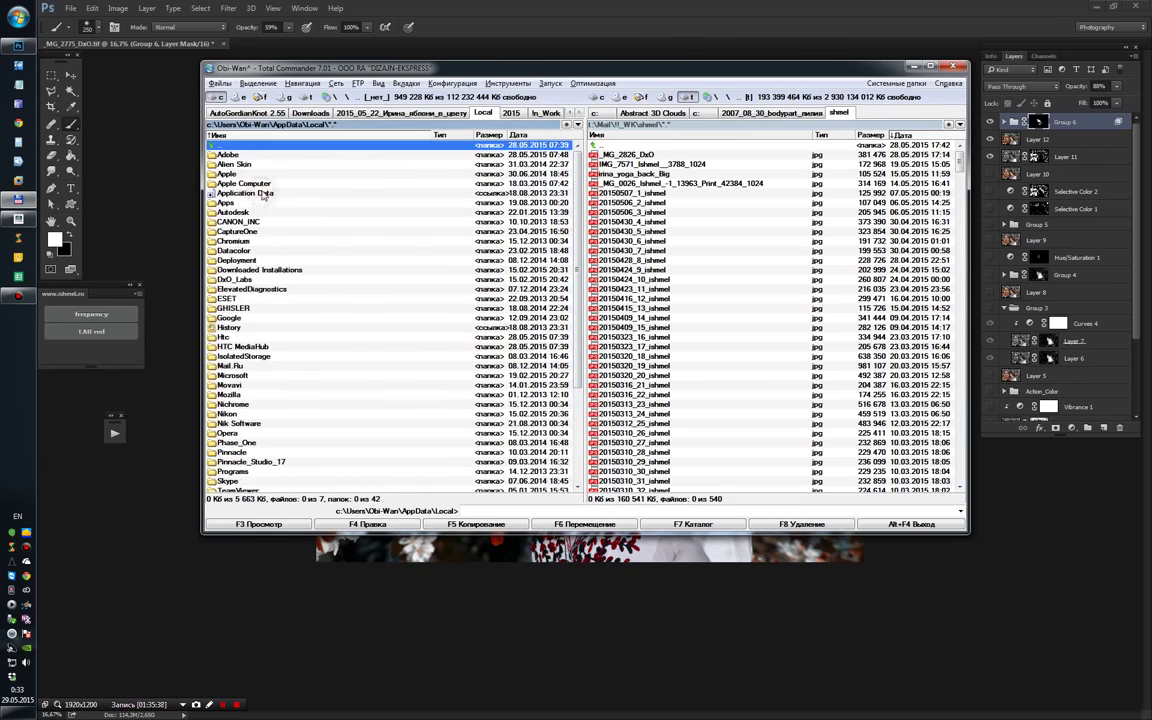
double_click(242, 145)
double_click(242, 164)
scroll(583, 437, "down", 6)
scroll(583, 437, "up", 10)
double_click(373, 154)
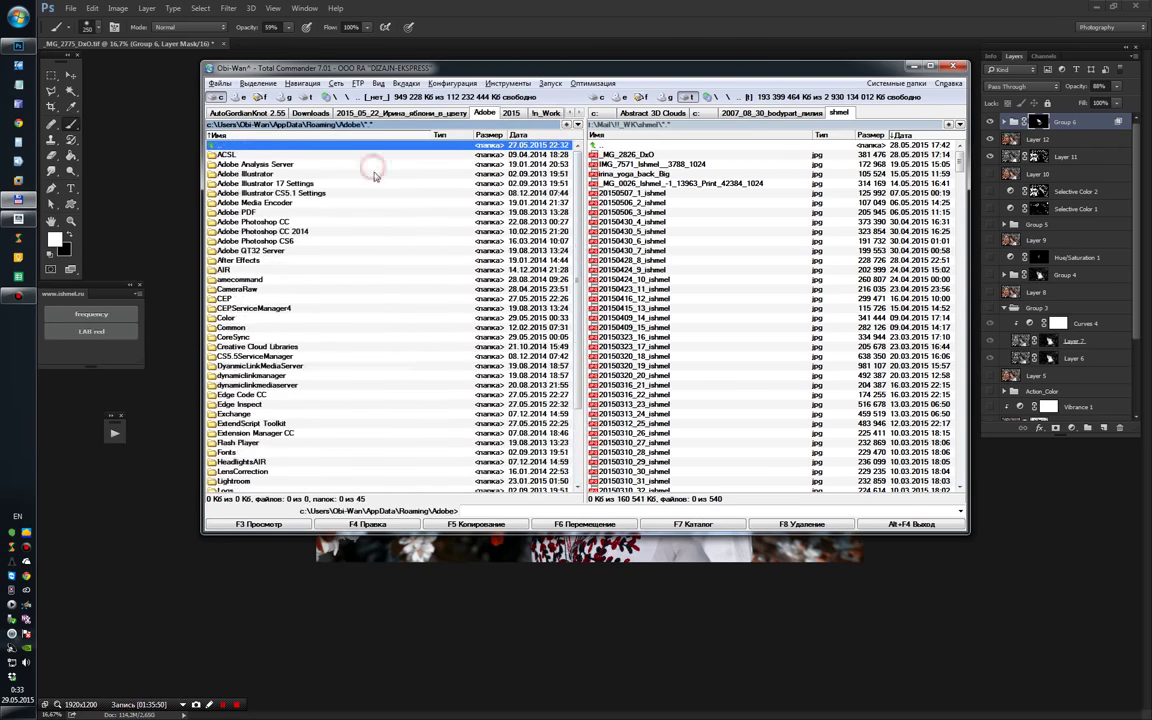
double_click(314, 220)
double_click(295, 145)
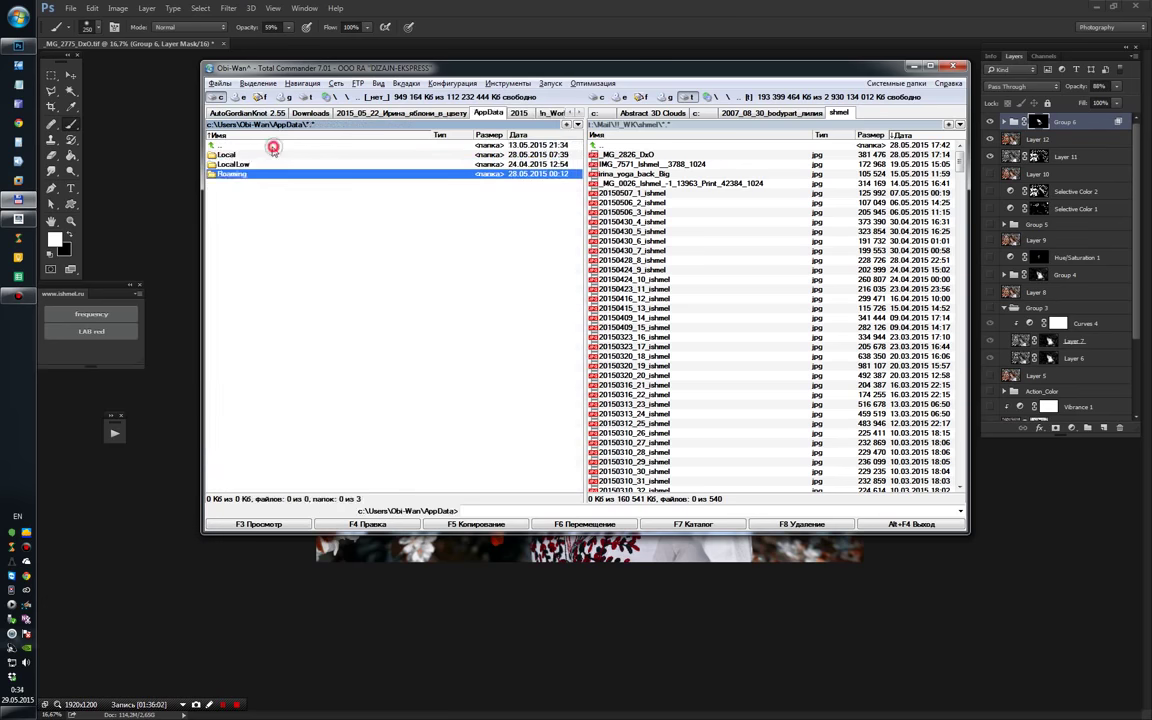
double_click(285, 147)
key("alt+Tab")
left_click(71, 8)
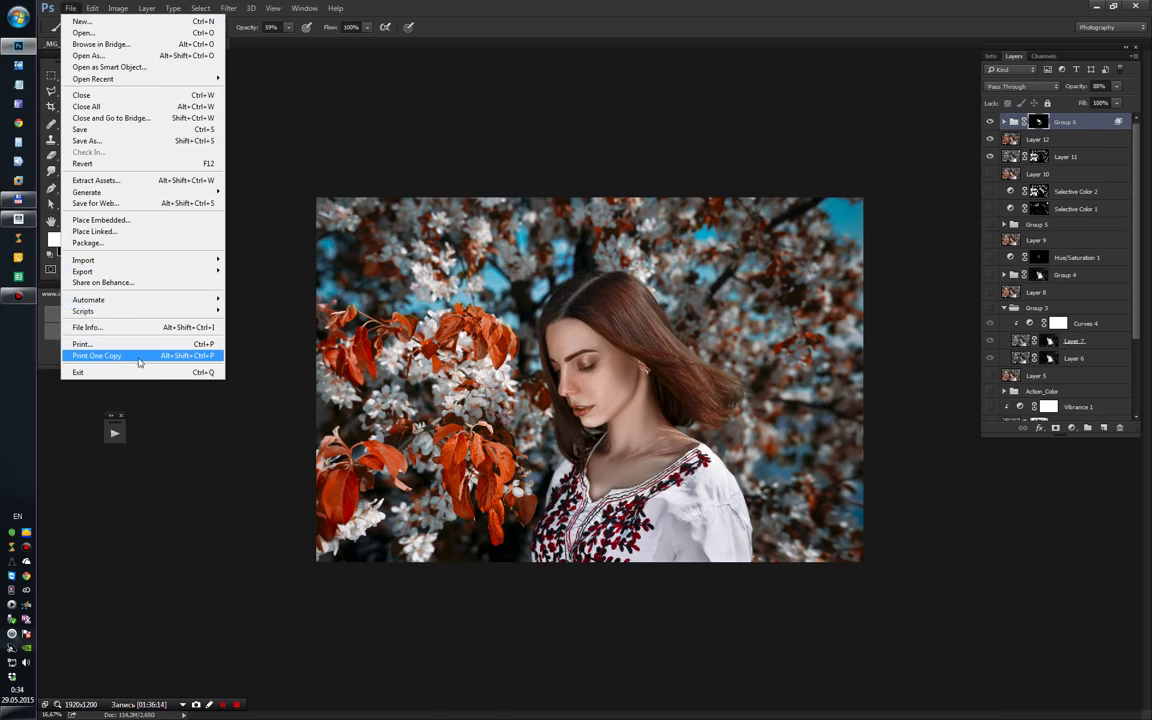
Step: Save the layered retouch as a Photoshop PSD file
left_click(290, 449)
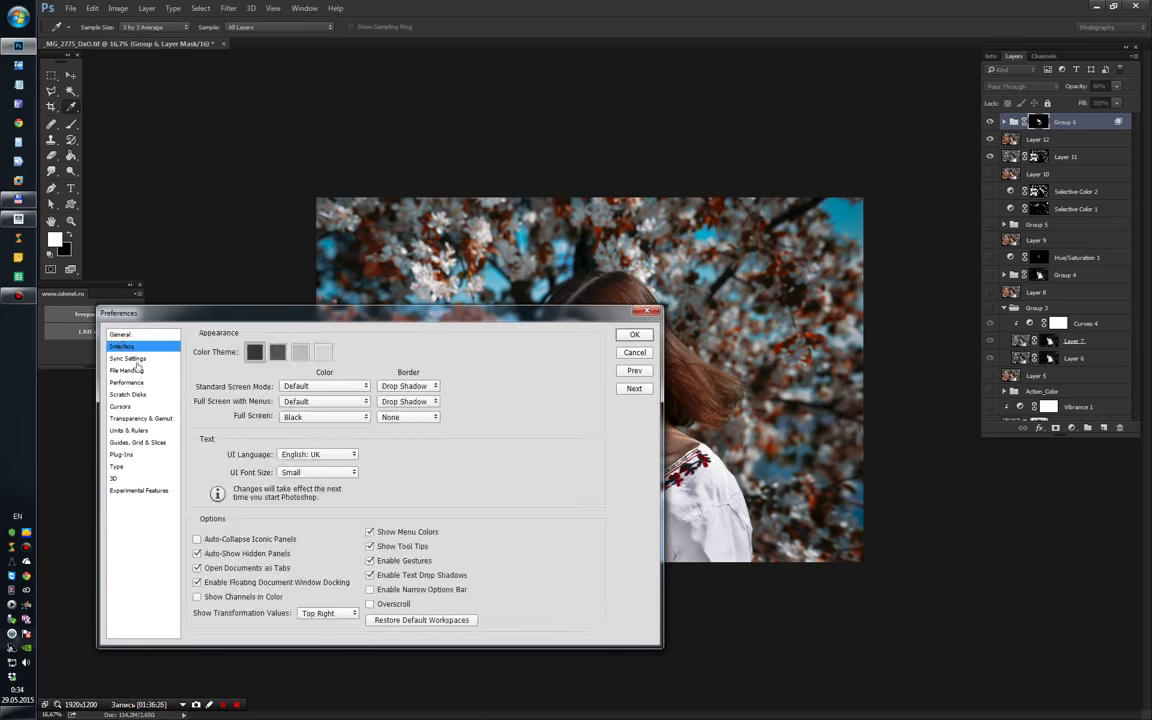
left_click(71, 8)
left_click(118, 128)
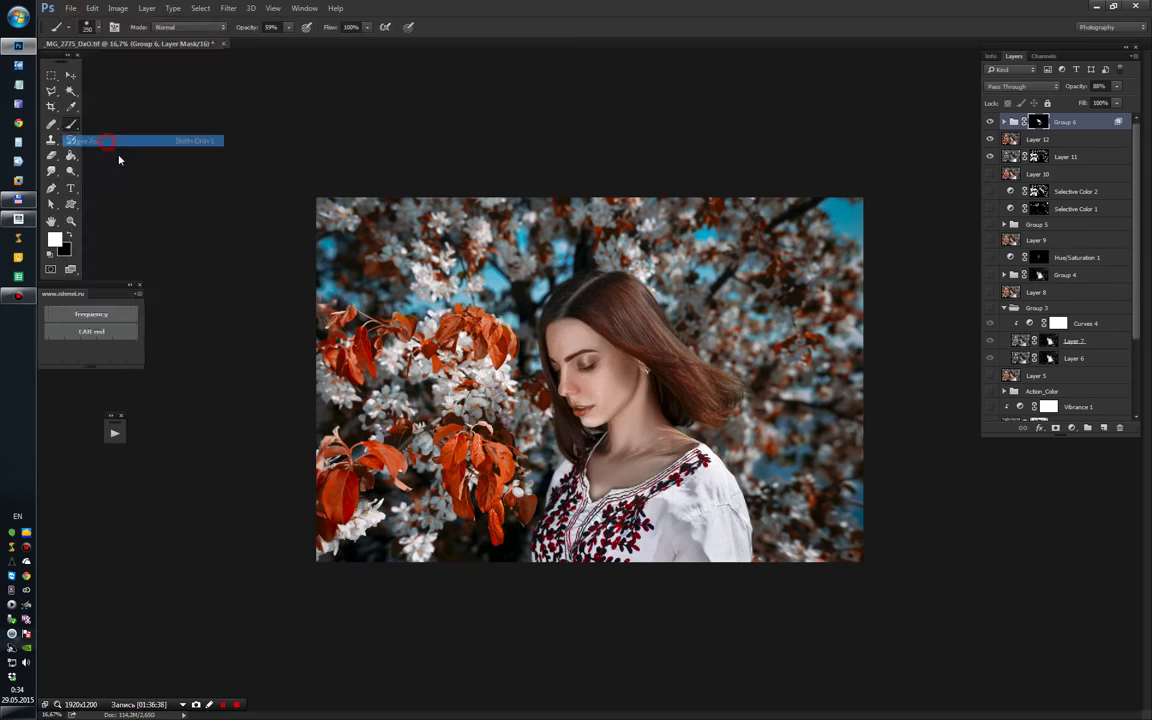
left_click(579, 373)
left_click(735, 469)
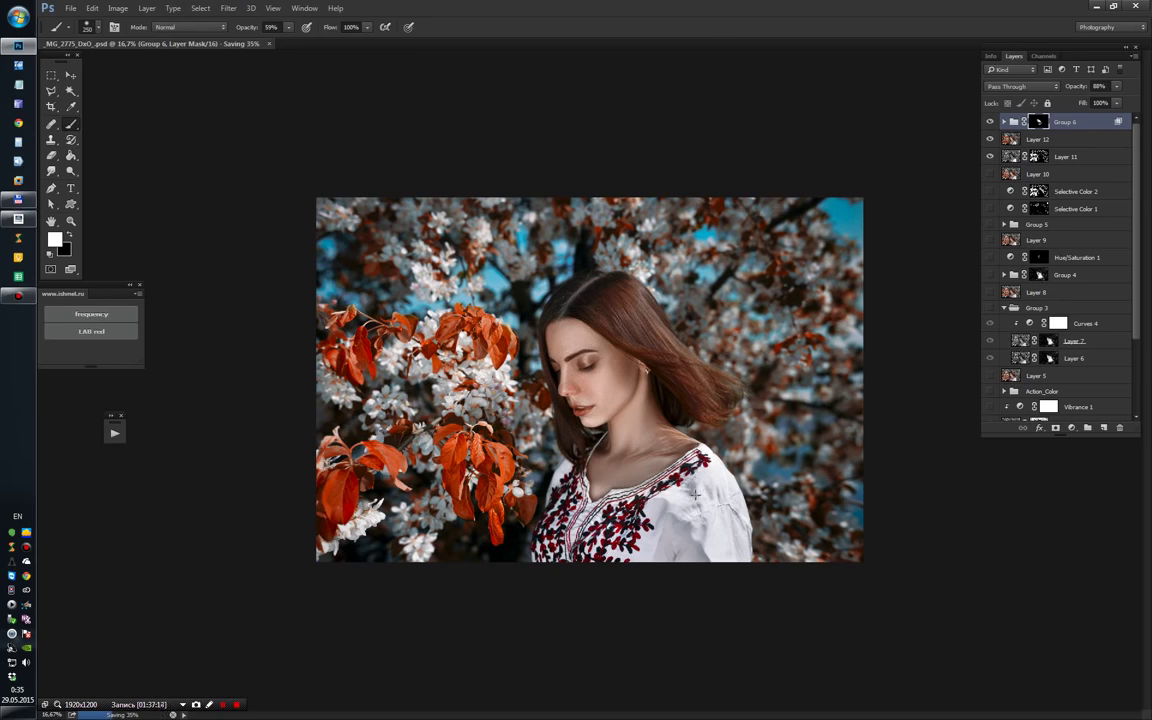
Step: Flatten all layers into a single Background layer
left_click(147, 8)
left_click(190, 427)
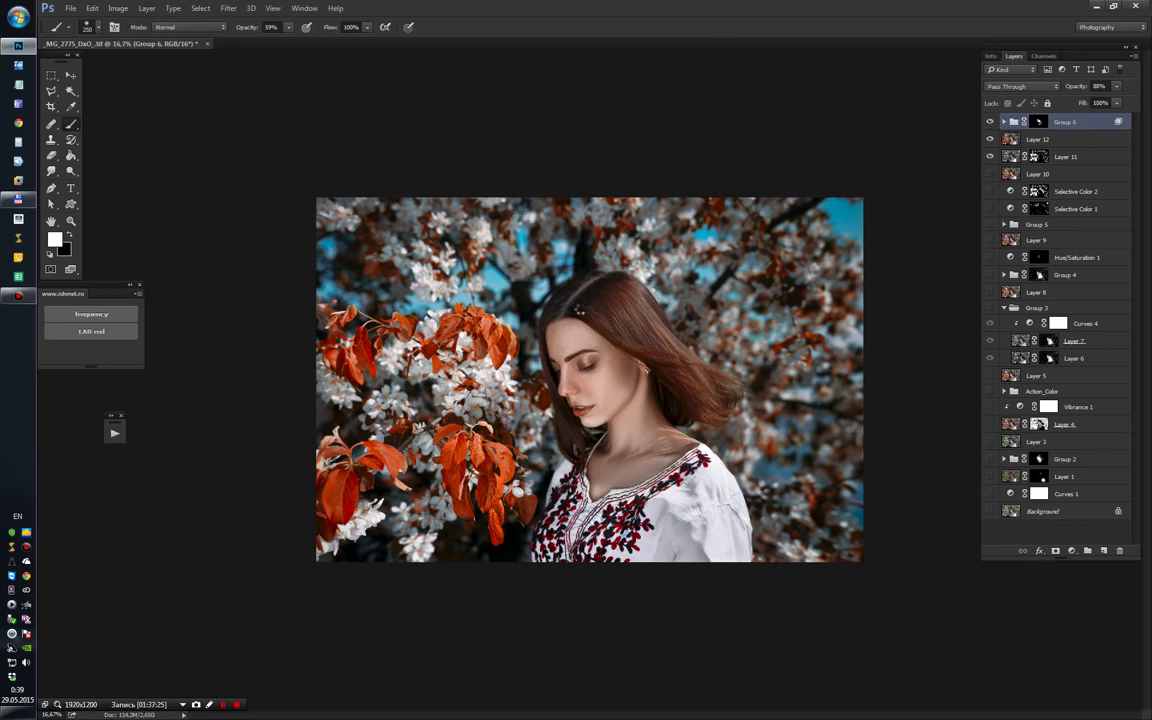
left_click(118, 8)
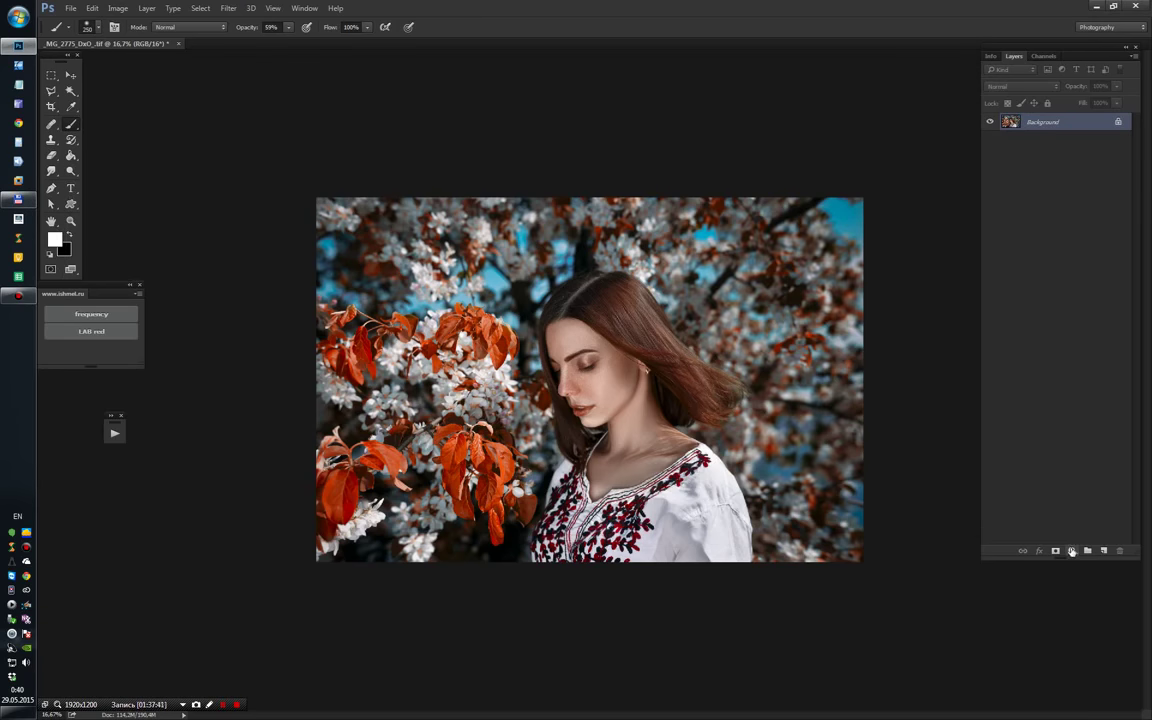
Step: Add a Selective Color layer shifting the Reds to Cyan +30, Yellow −35
left_click(1072, 551)
left_click(1045, 526)
left_click_drag(540, 421, 333, 338)
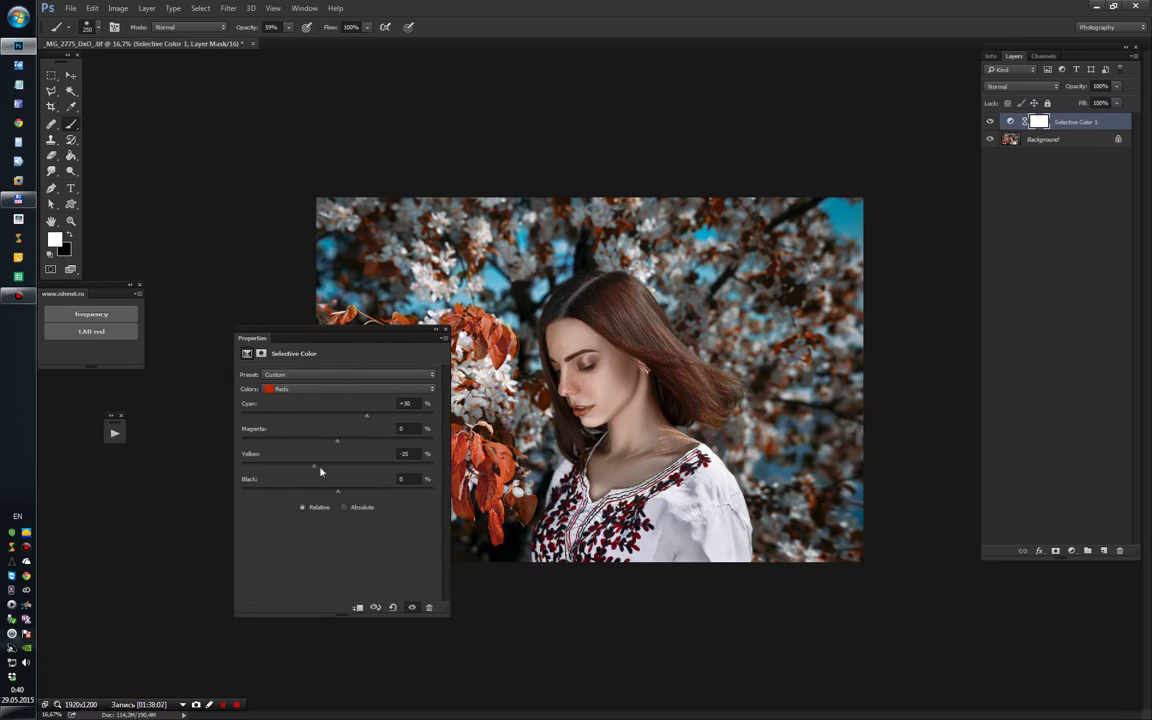
left_click_drag(342, 492, 361, 493)
left_click(445, 329)
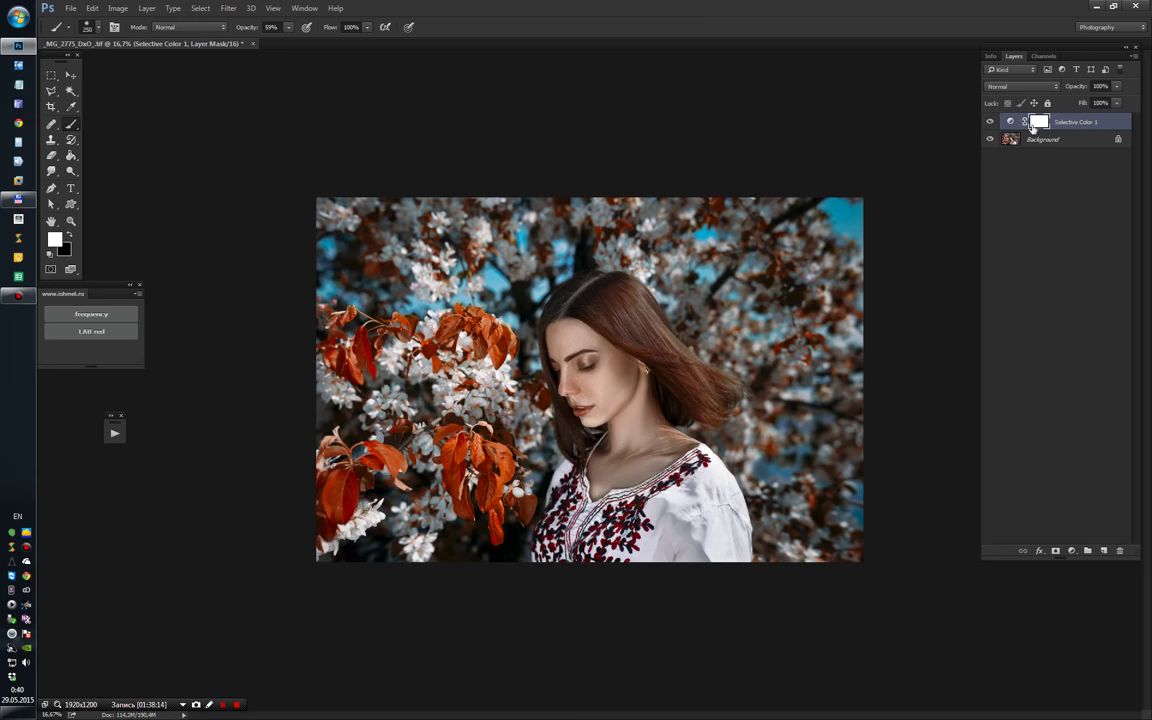
Step: Compare the Selective Color effect, then invert its mask to black and zoom in
left_click(990, 121)
left_click(990, 121)
key("ctrl+i")
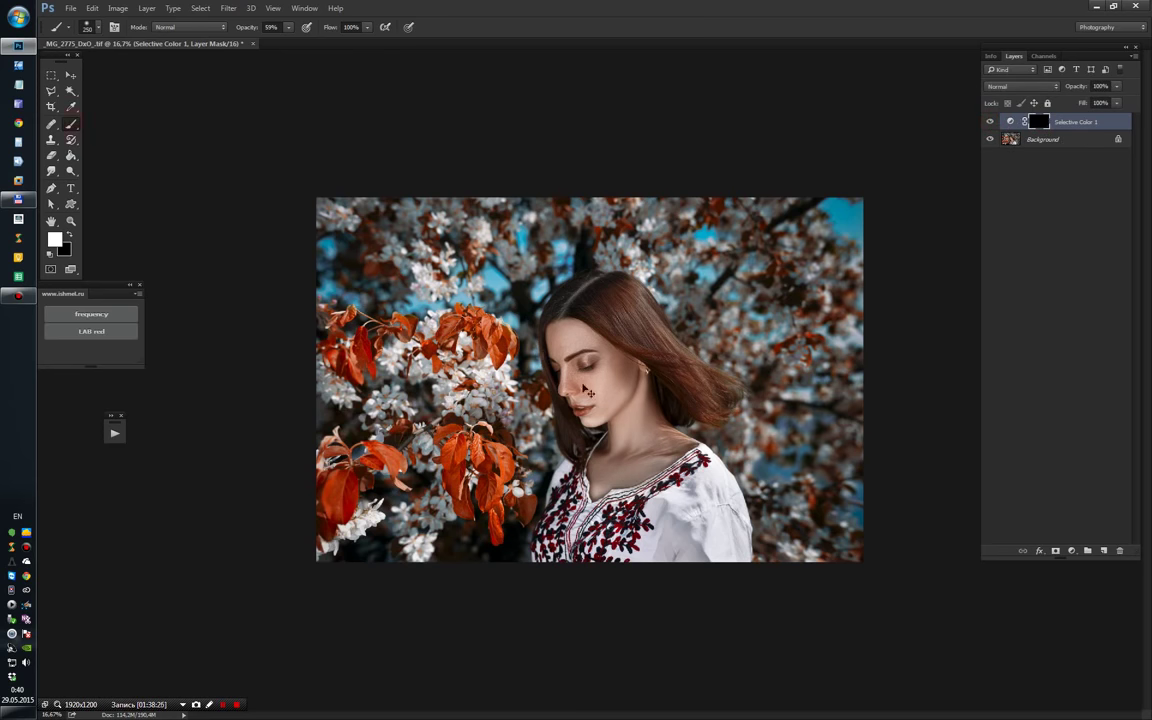
key("ctrl+plus")
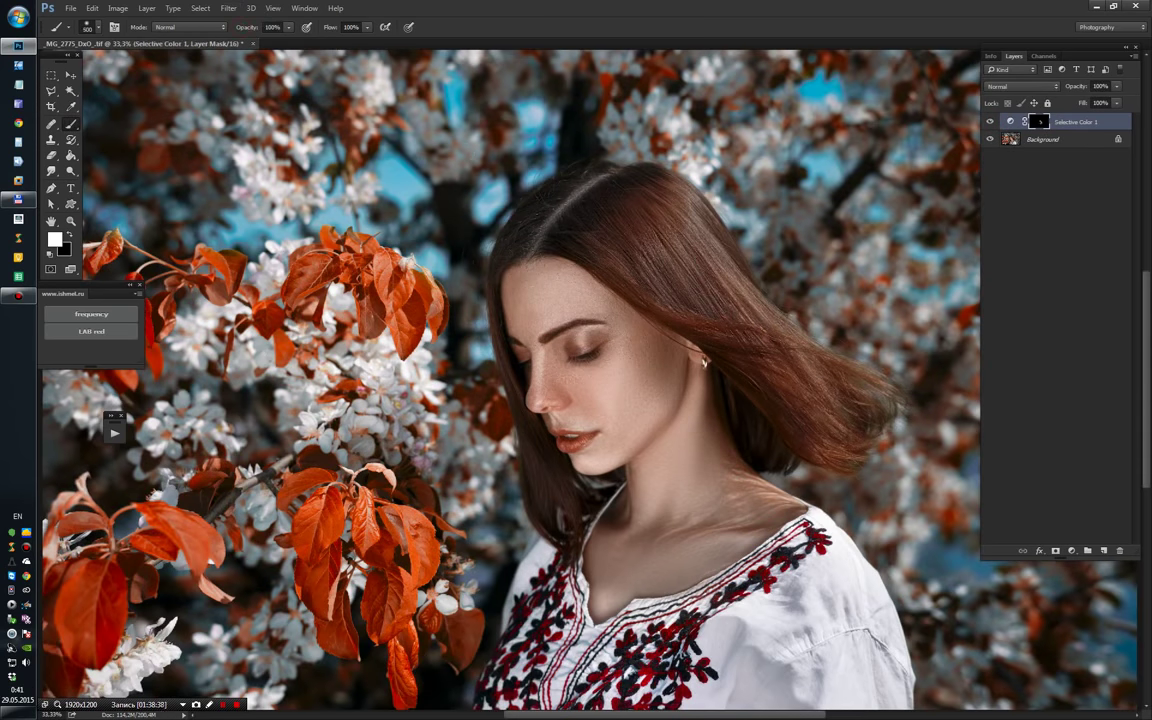
left_click(1071, 550)
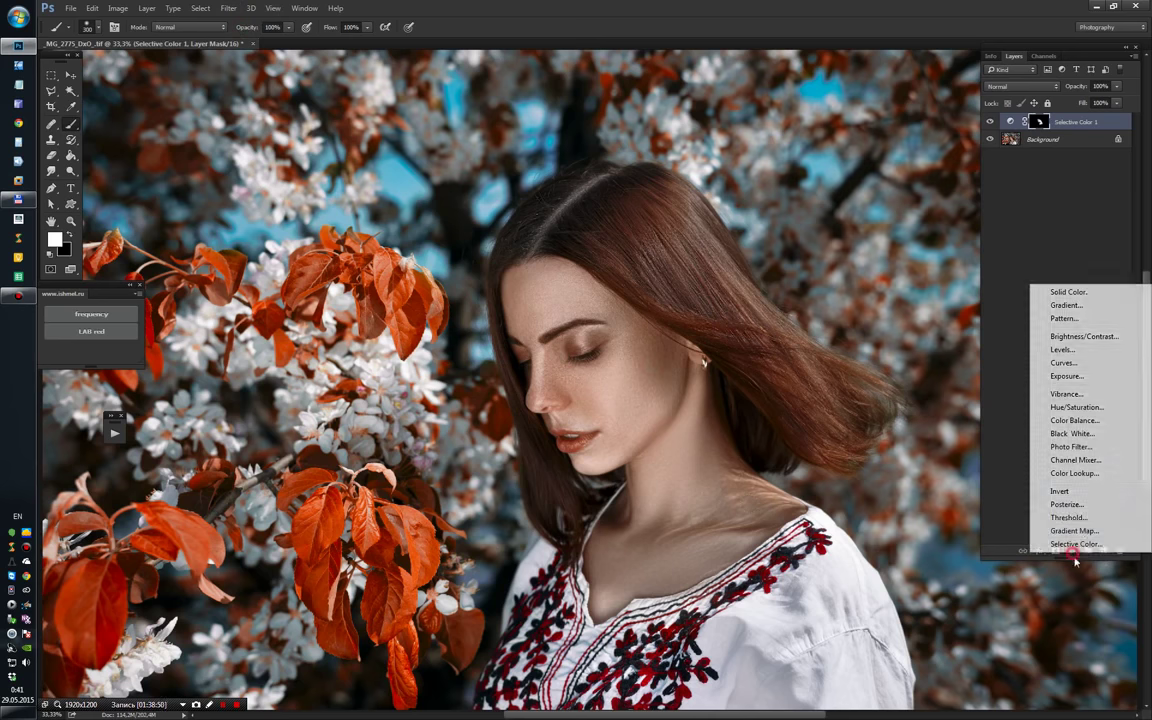
Step: Add a Color Balance layer with Shadows set to +3, +1, +6 and compare it
left_click(1060, 424)
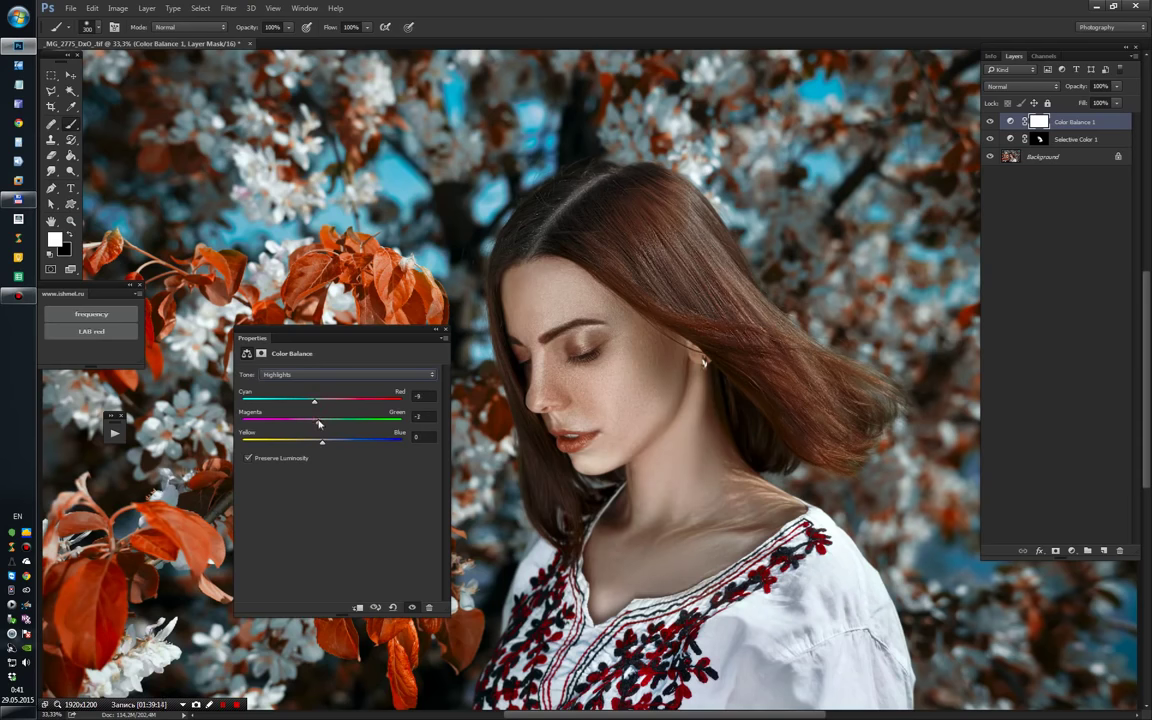
left_click(329, 374)
left_click(300, 388)
left_click_drag(321, 401, 323, 424)
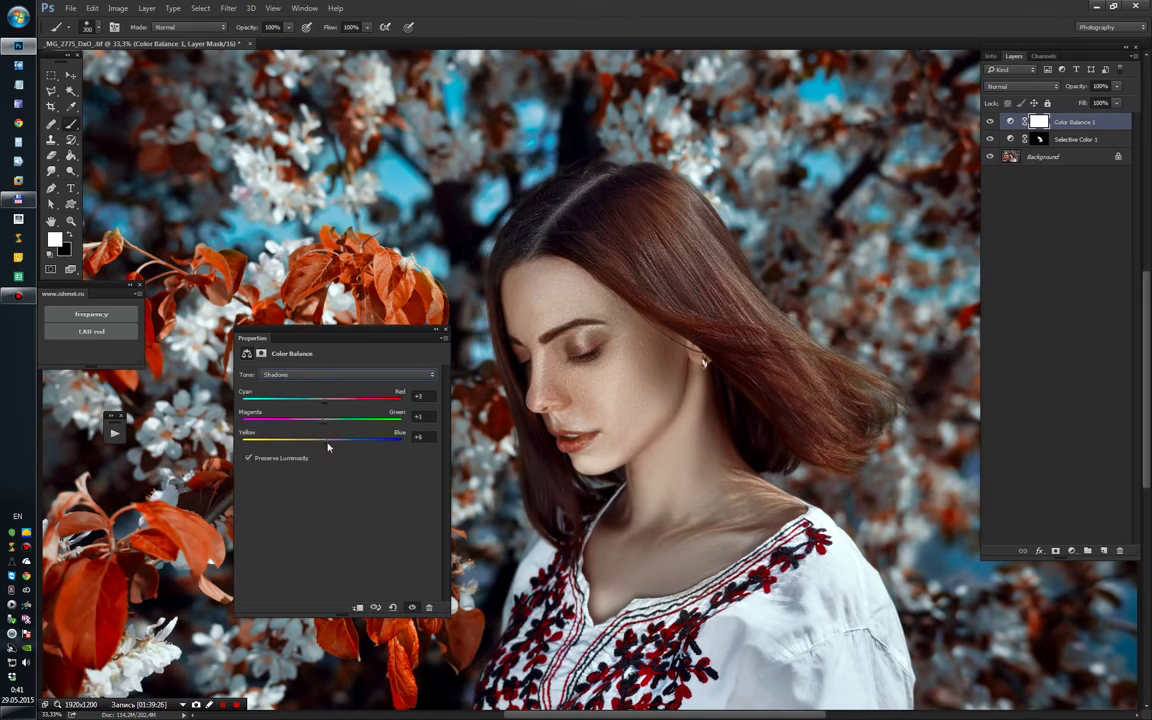
left_click(445, 331)
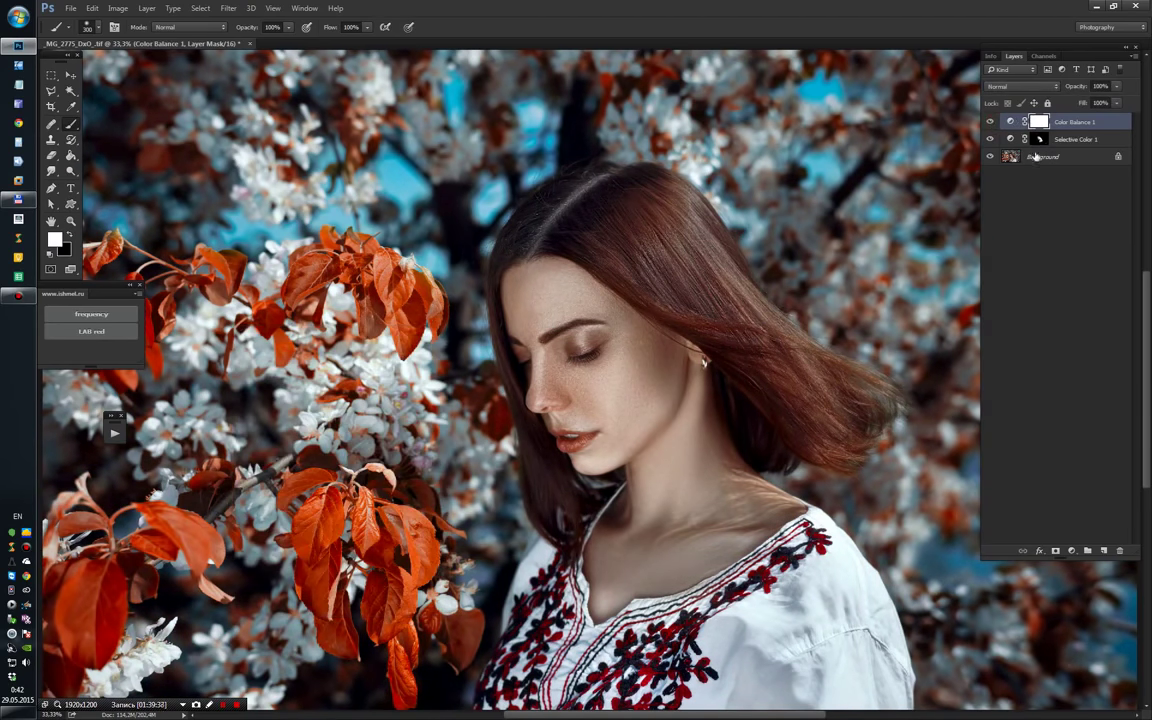
key("ctrl+minus")
left_click(990, 121)
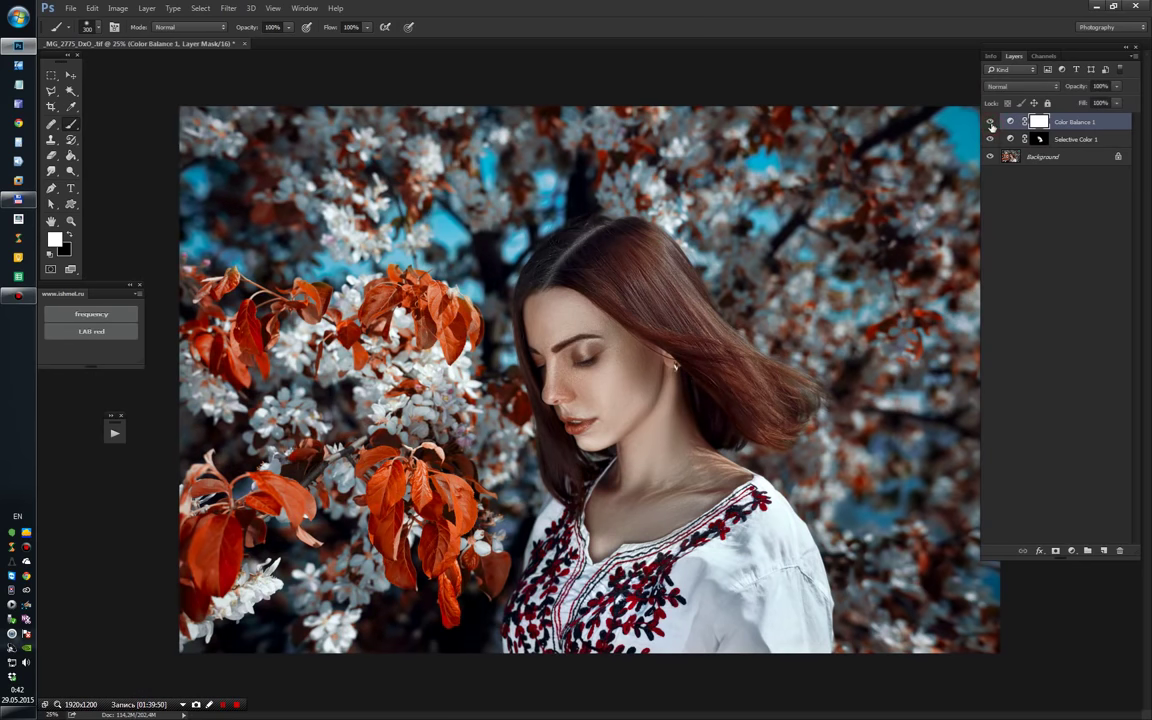
left_click(990, 121)
Step: Set black as paint colour, check the masked area, then hide and delete Selective Color 1
key("x")
key("ctrl+minus")
key("ctrl+plus")
key("ctrl+minus")
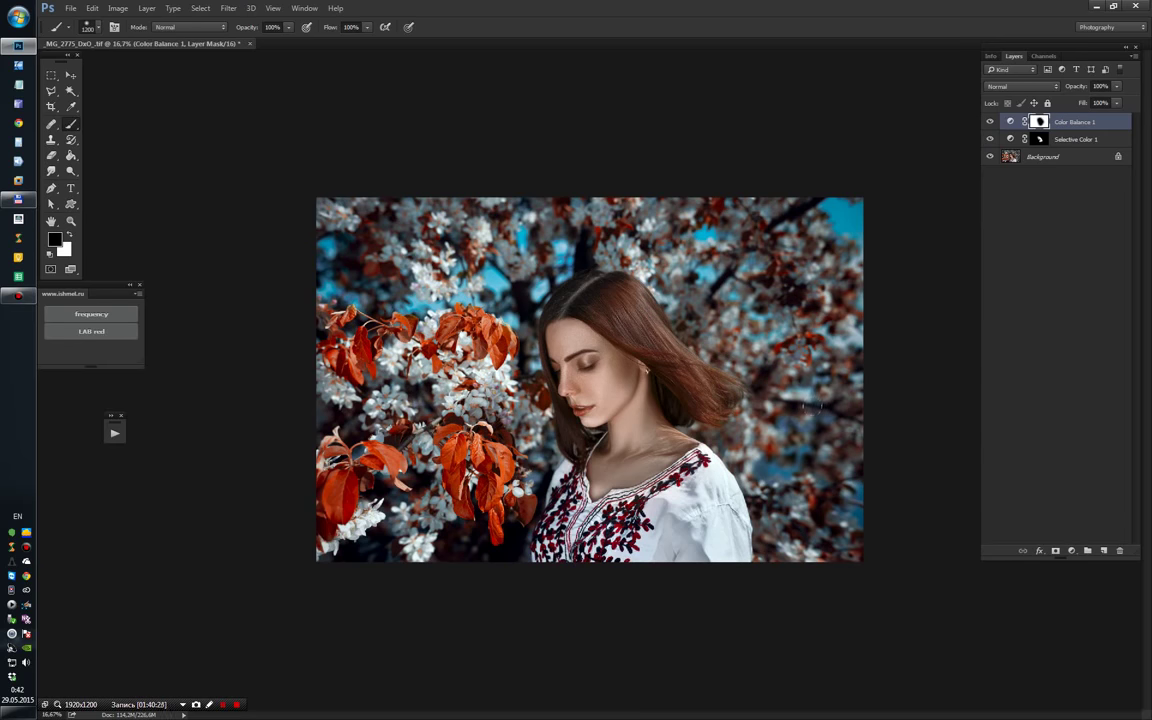
left_click(990, 139)
key("alt+bracketleft")
key("Delete")
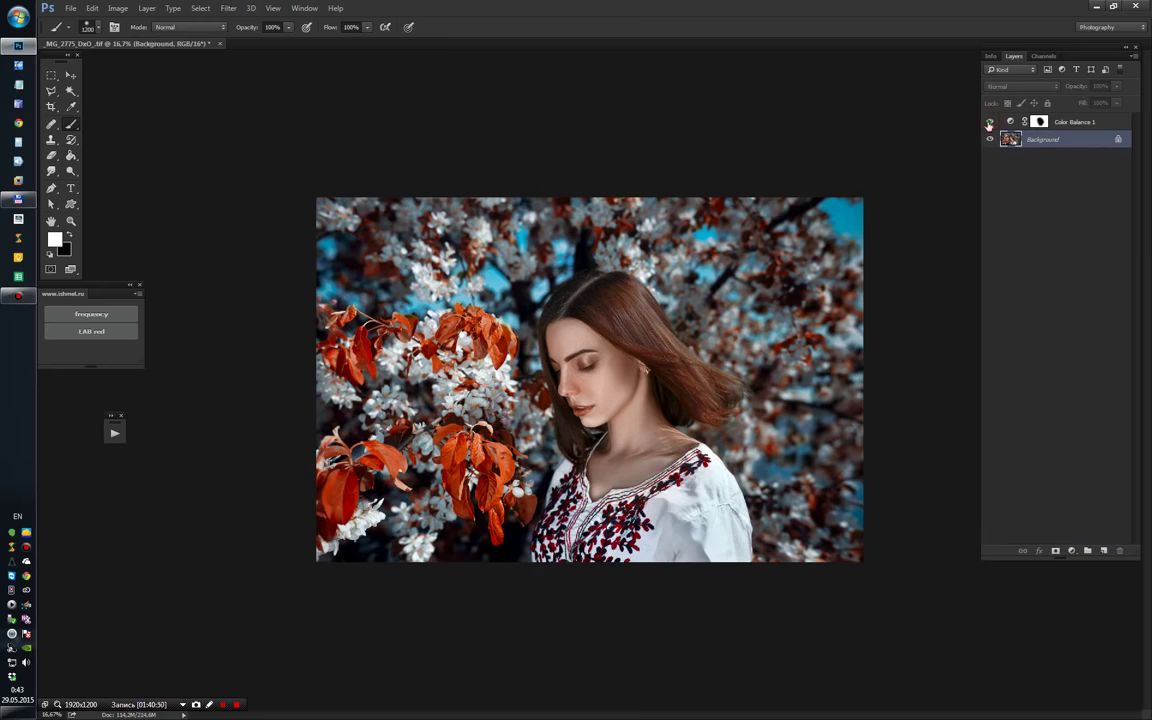
Step: Add Color Balance 2 with Shadows Yellow −5 and copy Color Balance 1's mask onto it
key("ctrl+plus")
left_click(1072, 550)
left_click(1054, 427)
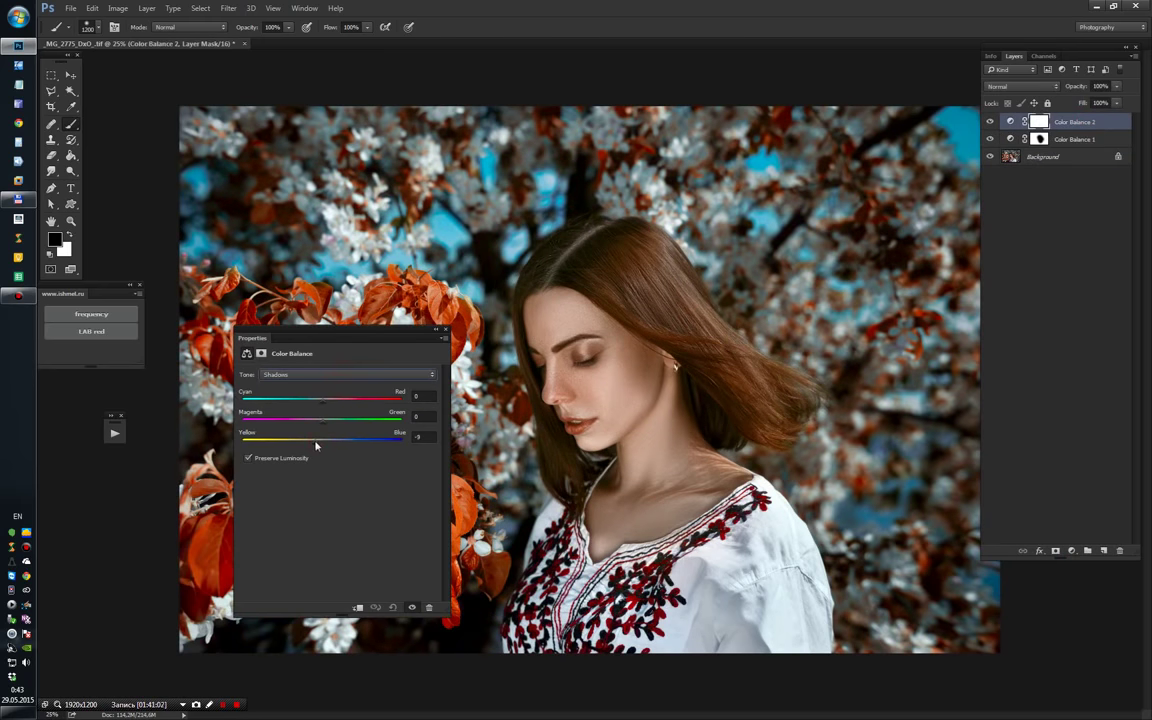
left_click(1030, 232)
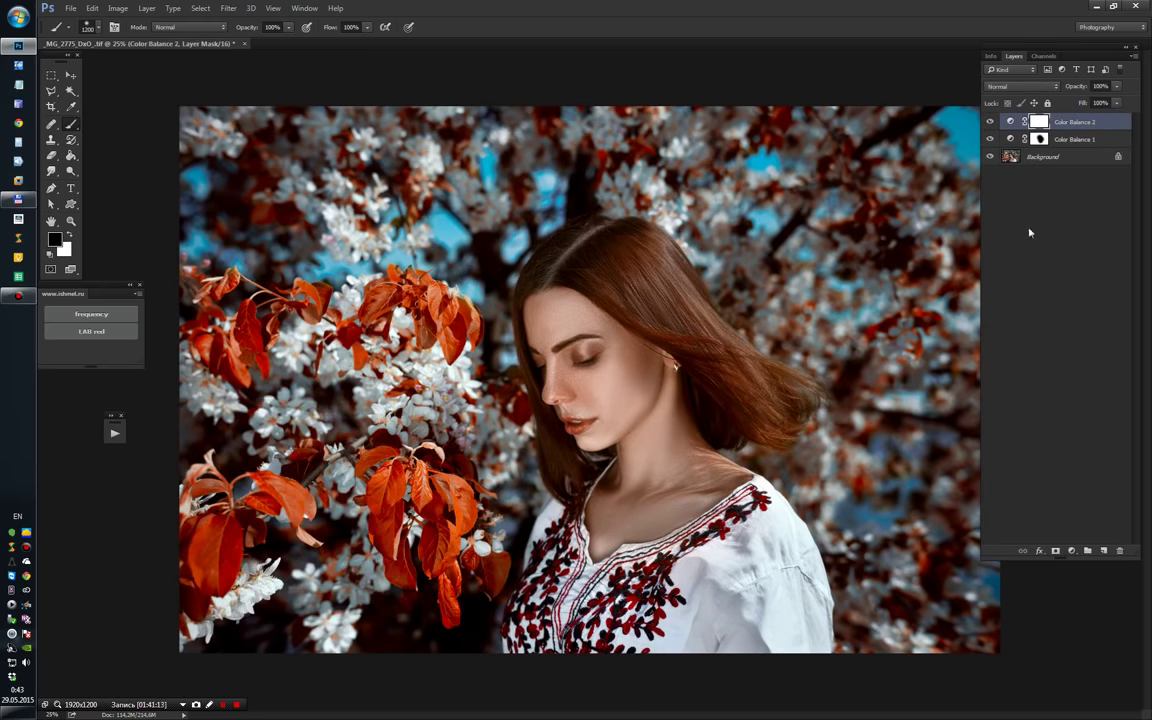
left_click_drag(1040, 141, 1038, 122)
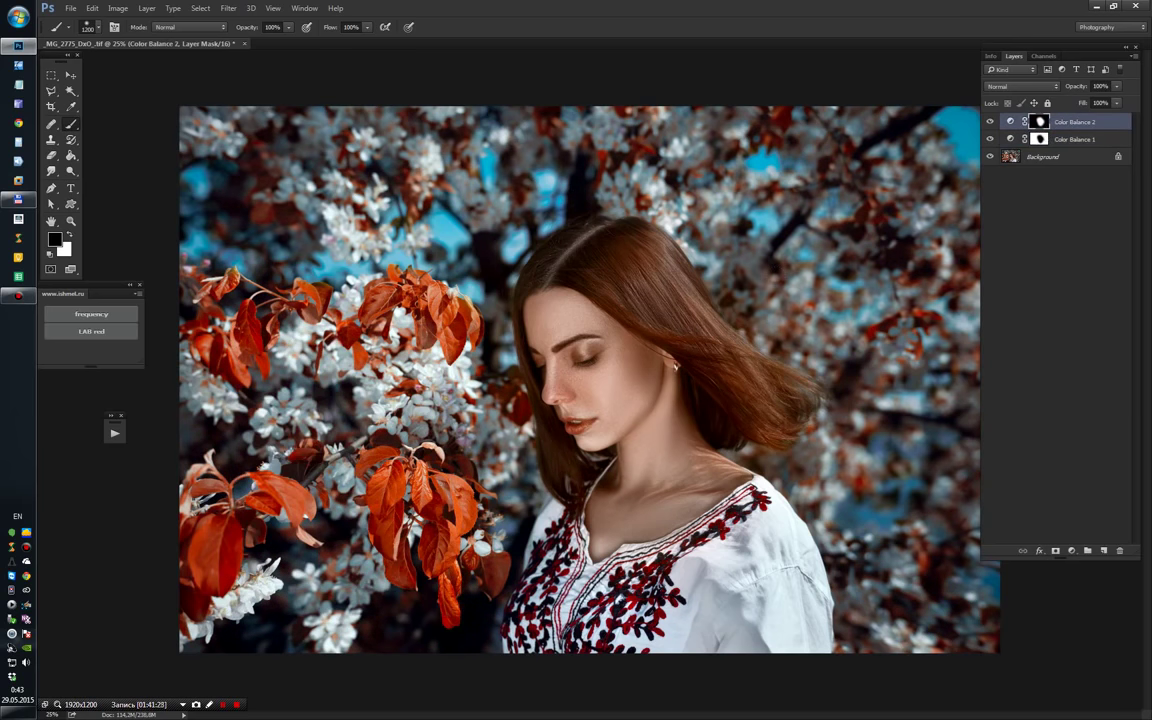
Step: Limit Color Balance 2 with Blend If underlying range 0–189 and ready its mask for black painting
double_click(1001, 120)
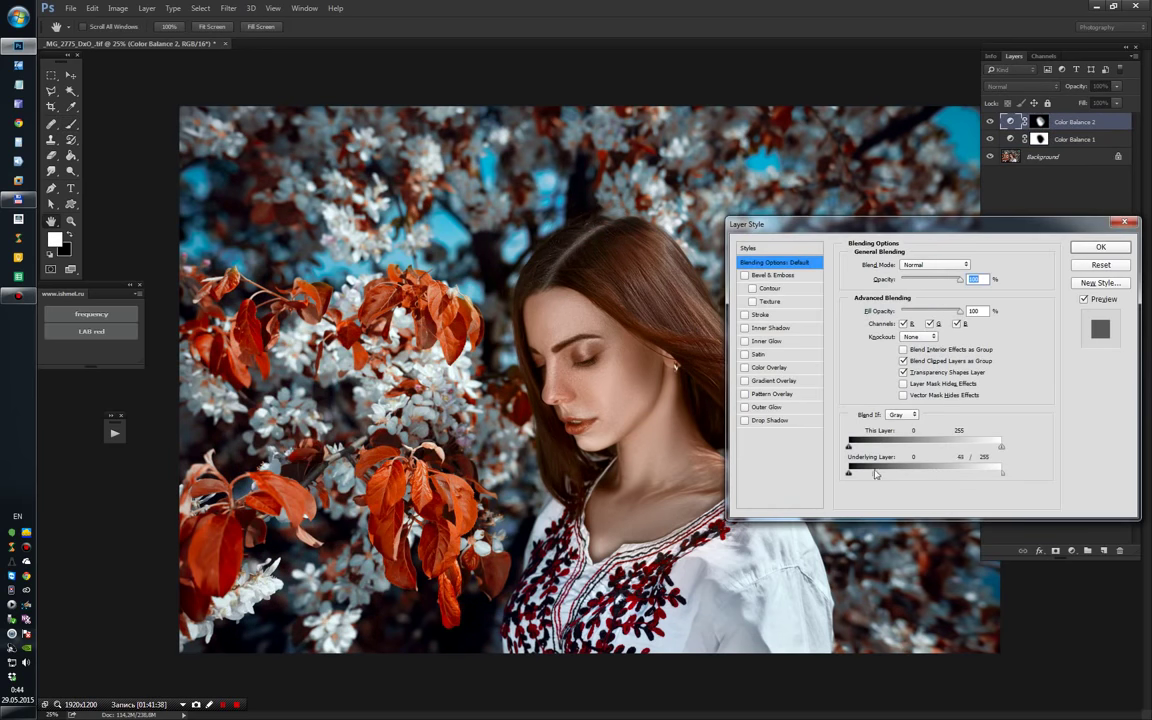
key("Return")
key("b")
double_click(1068, 126)
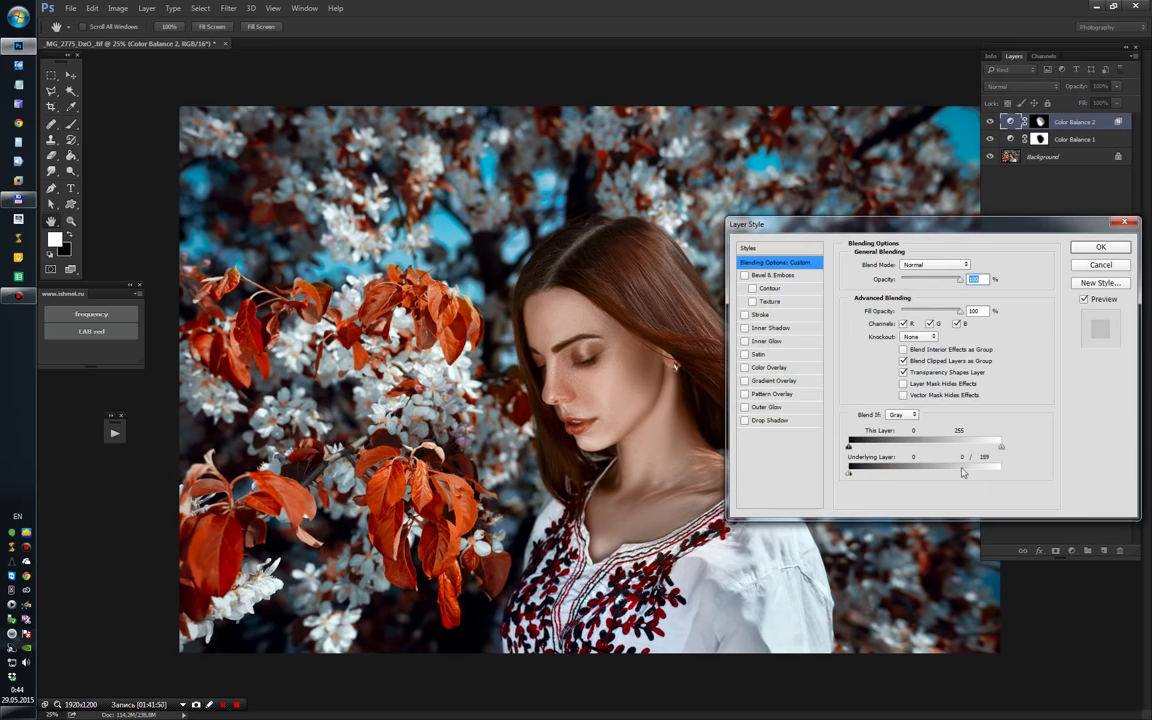
key("Return")
left_click(1040, 121)
key("x")
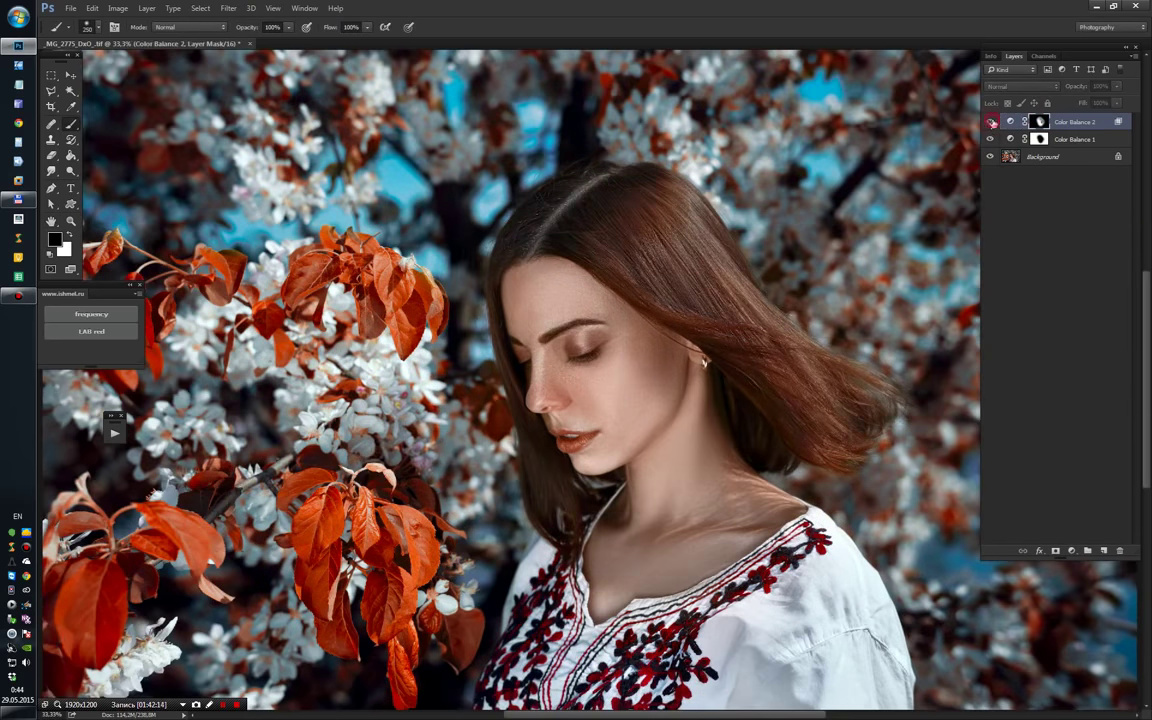
key("ctrl+minus")
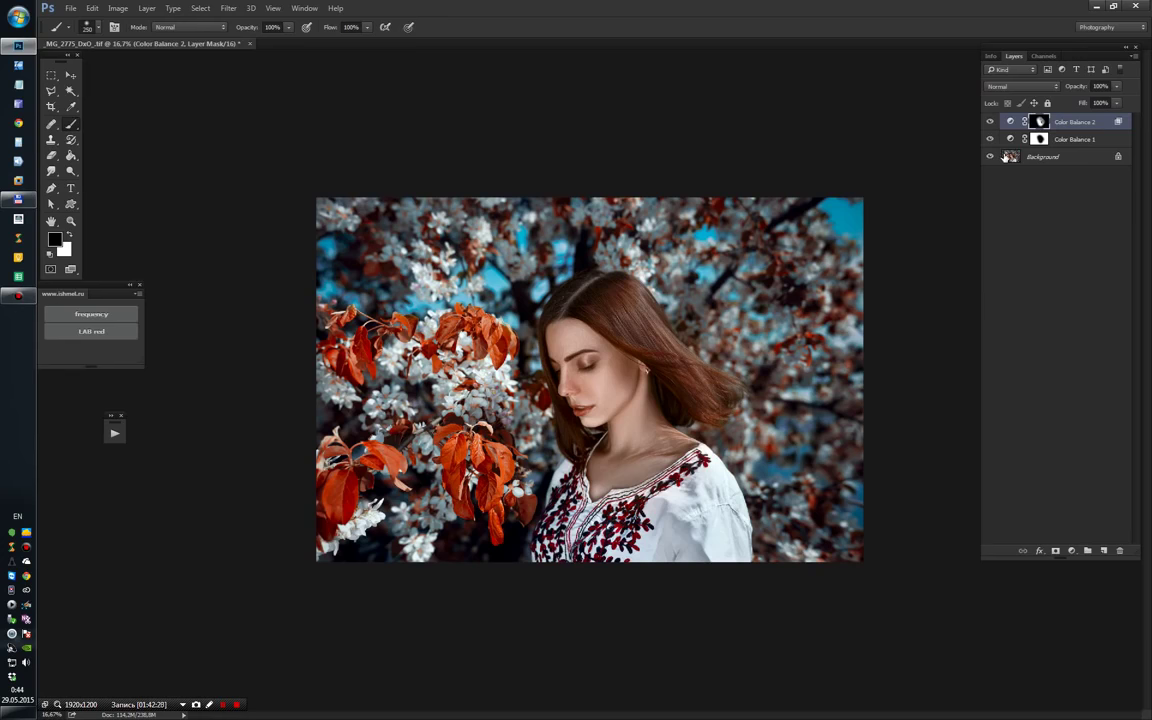
Step: Flatten the image and convert it to 8 bits per channel
left_click(147, 8)
left_click(175, 372)
left_click(118, 8)
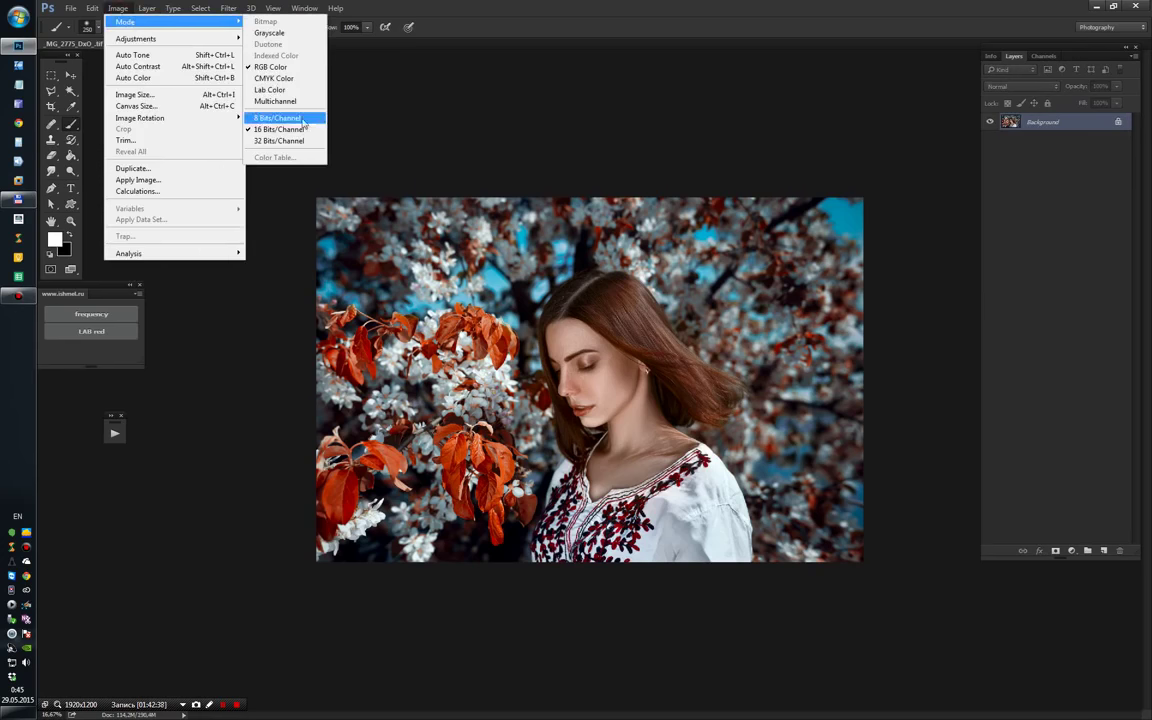
left_click(278, 118)
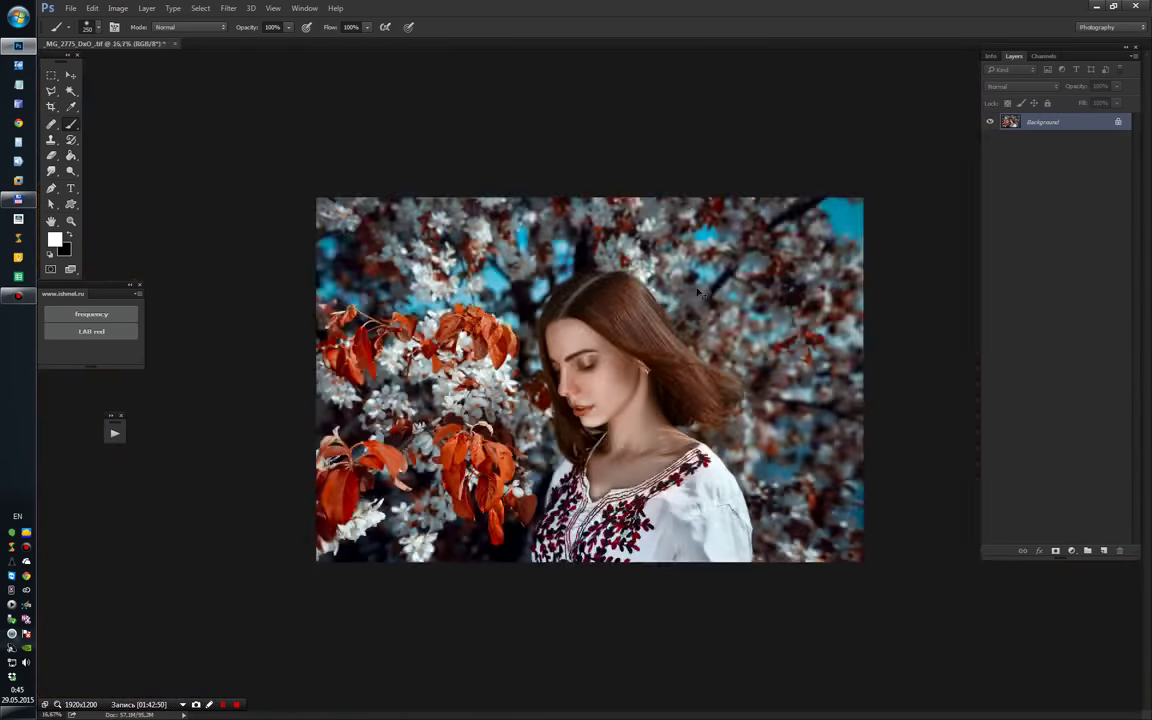
Step: Inspect the Blue channel alone, then return to the full-colour view
key("ctrl+plus")
left_click(1044, 56)
left_click(1027, 101)
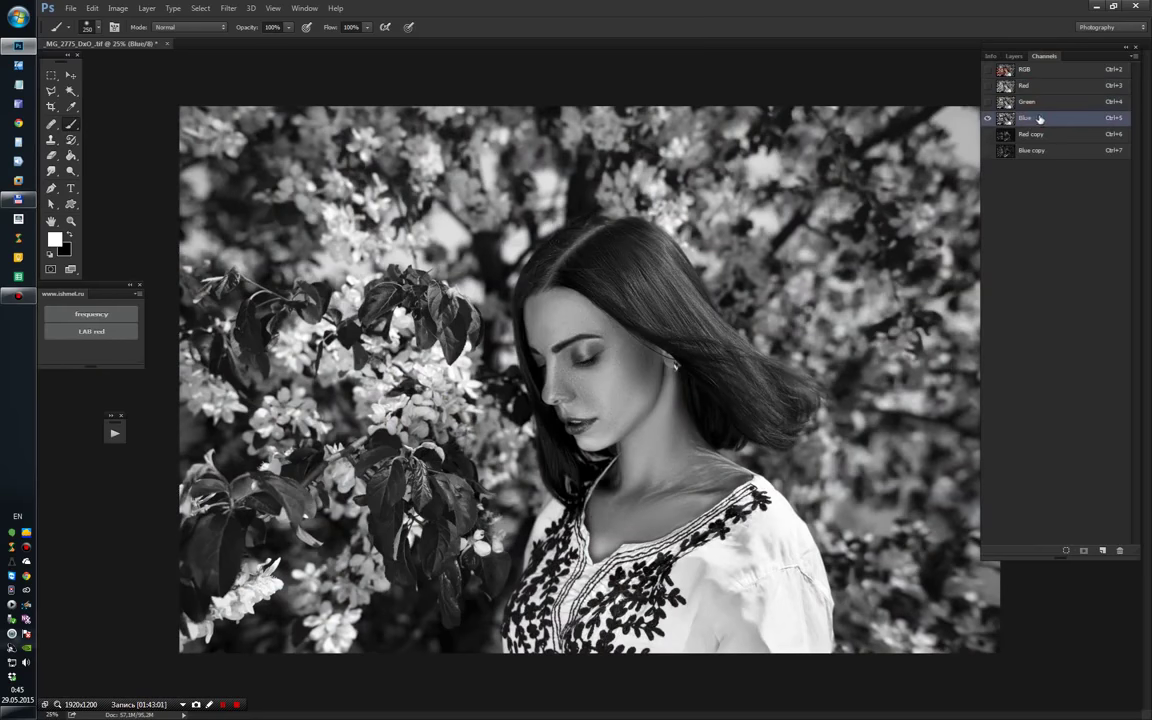
left_click(1030, 69)
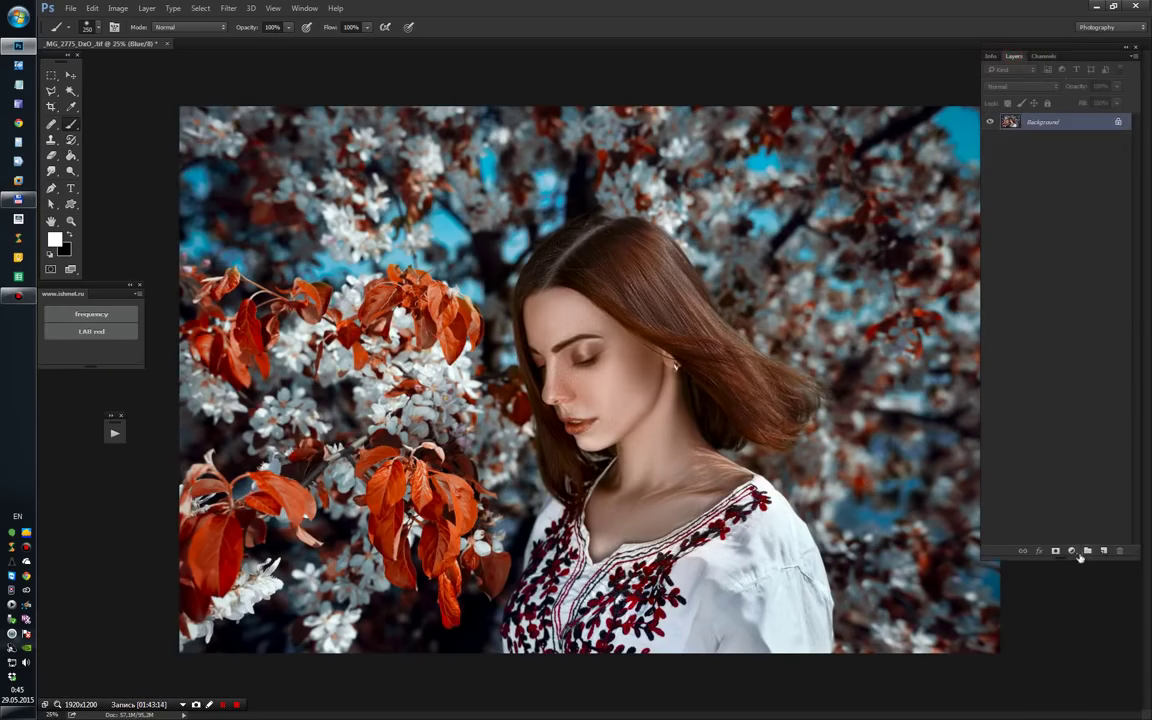
Step: Create Layer 1 filled from the Blue channel via Apply Image, in Soft Light mode
left_click(1104, 551)
left_click(118, 8)
left_click(170, 180)
left_click(758, 149)
left_click(1022, 86)
left_click(1021, 220)
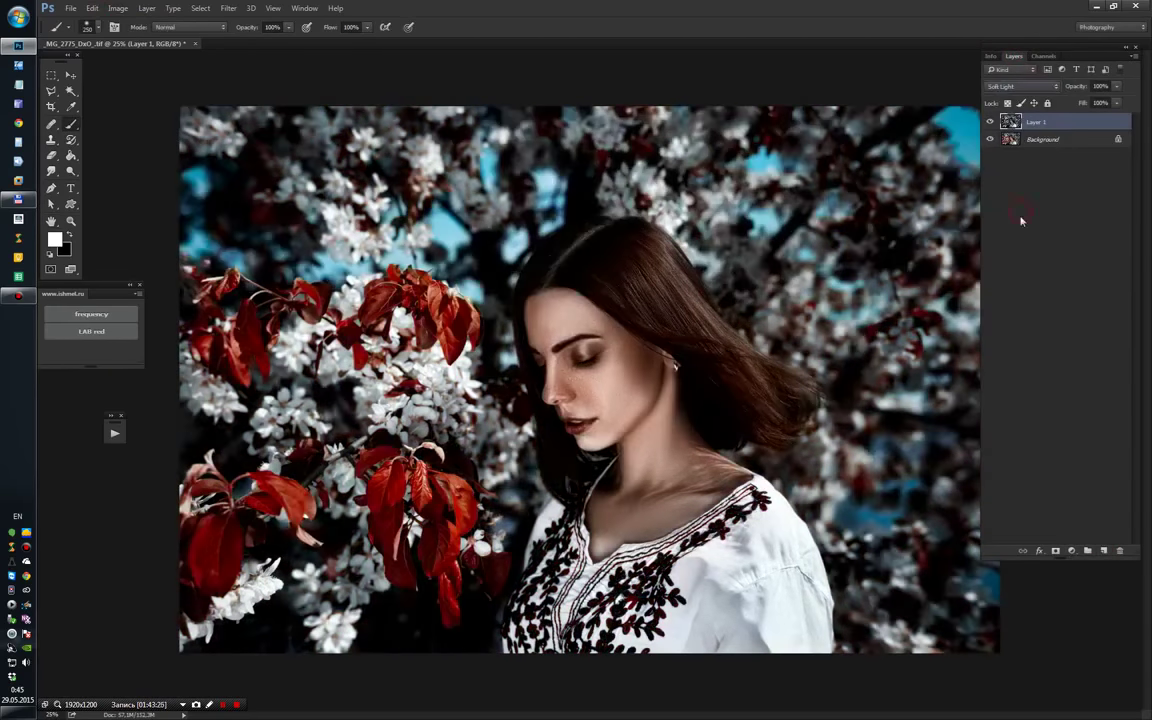
Step: Add a Curves adjustment lifting and softening the tones, clipped to Layer 1
left_click(1071, 551)
left_click(1060, 357)
left_click_drag(270, 553, 270, 480)
mouse_move(349, 441)
left_mouse_down()
mouse_move(349, 478)
mouse_move(335, 478)
left_mouse_up()
left_click(445, 328)
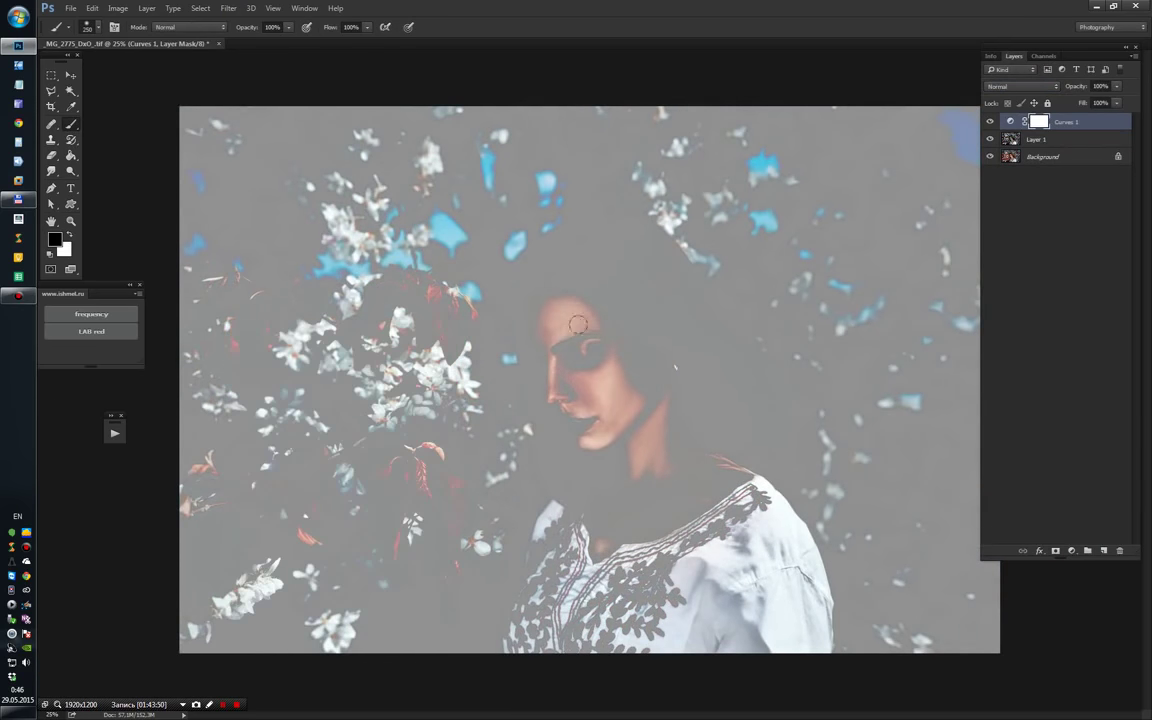
left_click(992, 131, "alt")
Step: Give Layer 1 a black-filled mask, then select Curves 1 together with Layer 1
key("ctrl+minus")
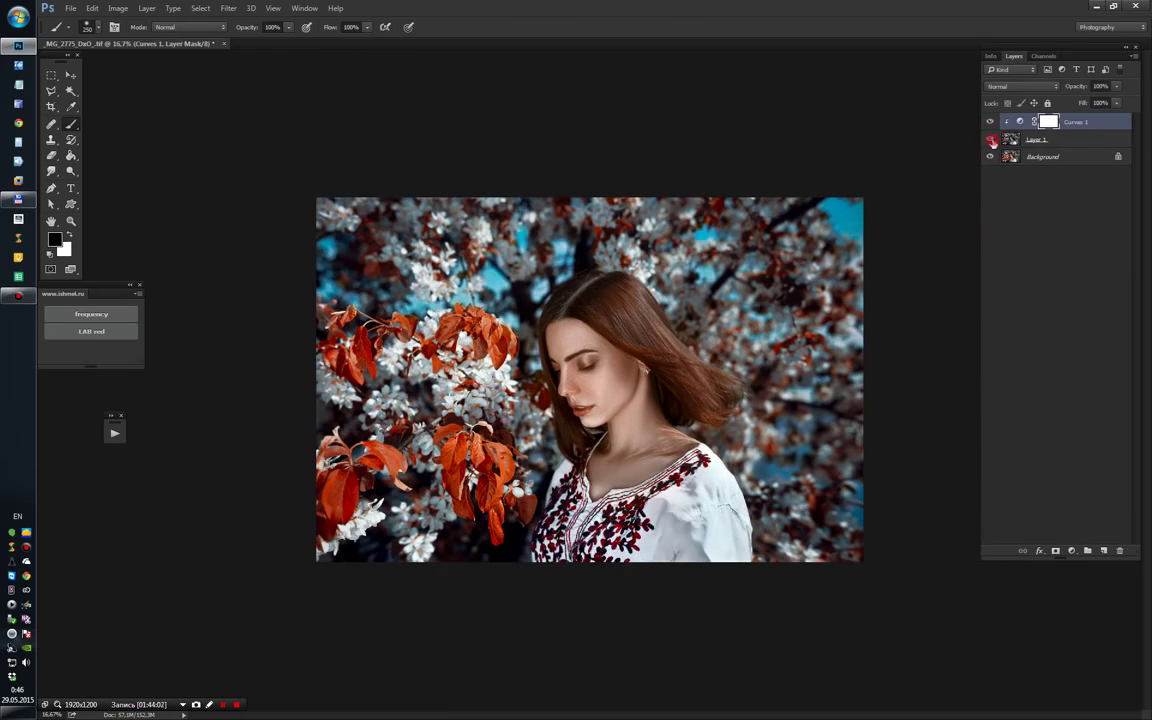
key("alt+bracketleft")
left_click(72, 235)
key("ctrl+i")
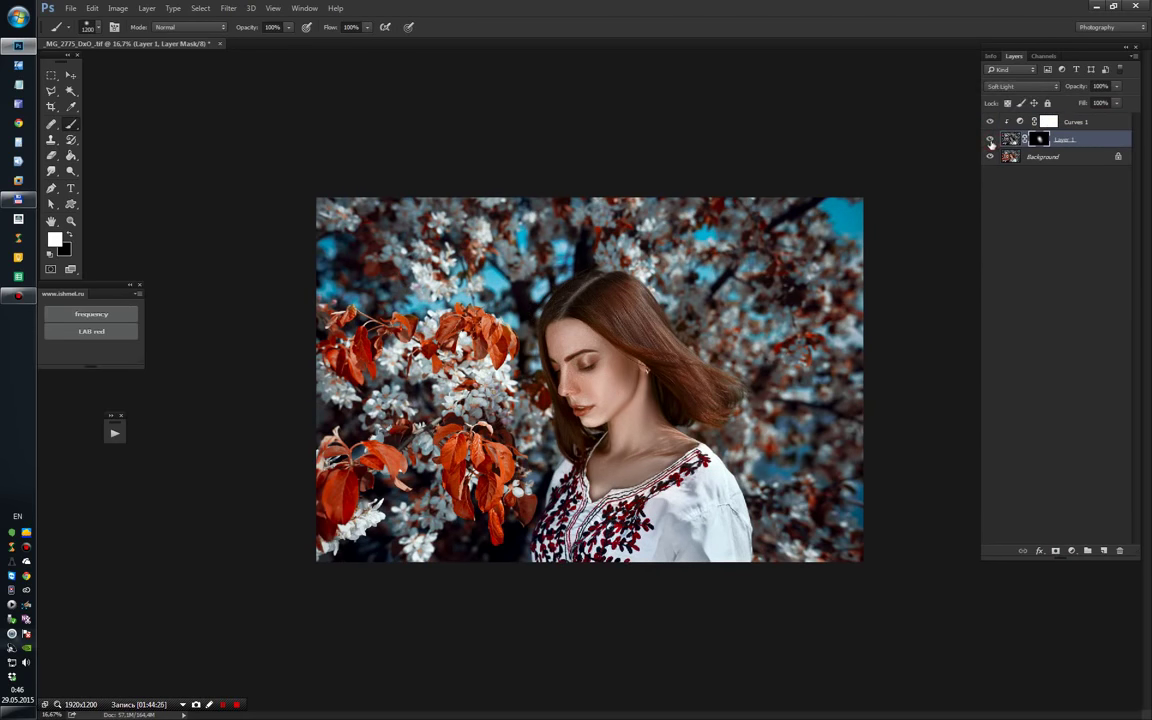
left_click(1094, 121, "shift")
Step: Group Curves 1 with Layer 1, then wrap both groups in a new Group 2
key("ctrl+g")
key("ctrl+g")
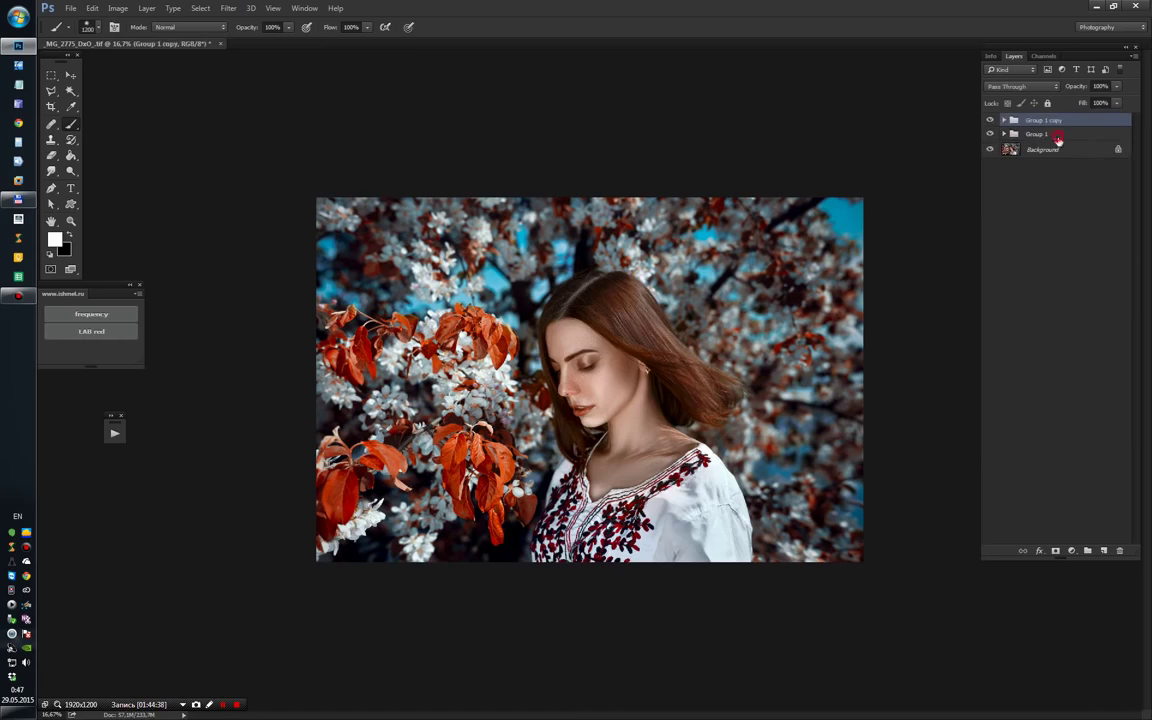
key("ctrl+minus")
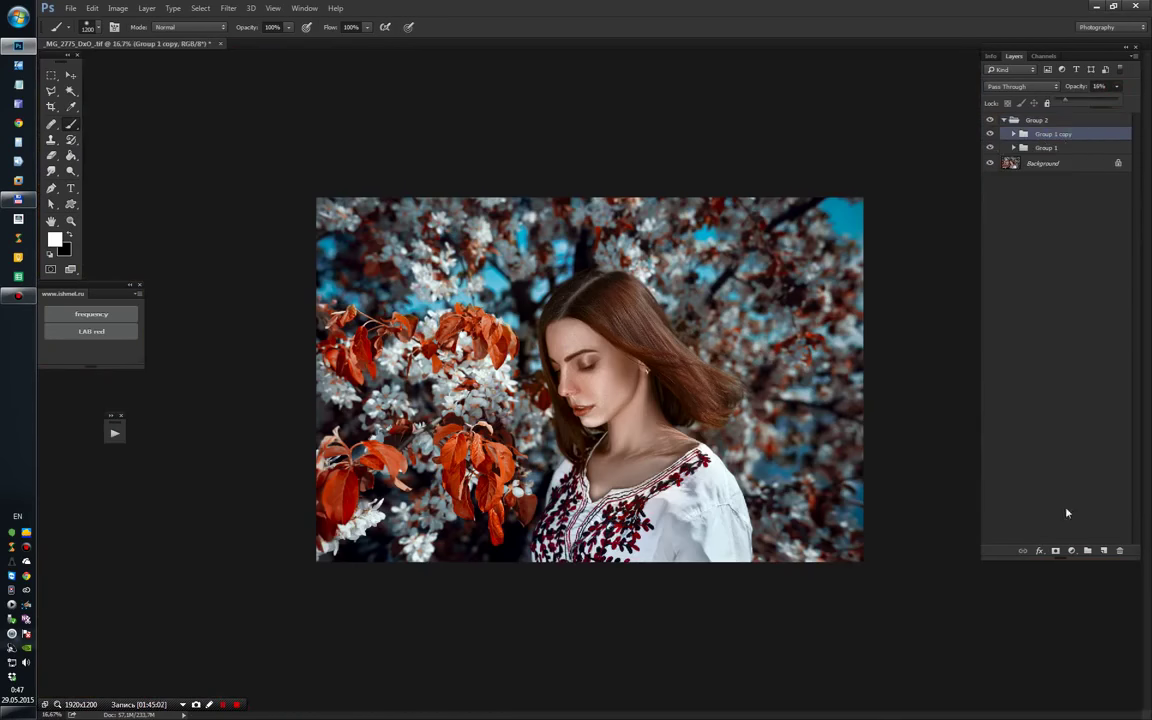
key("F2")
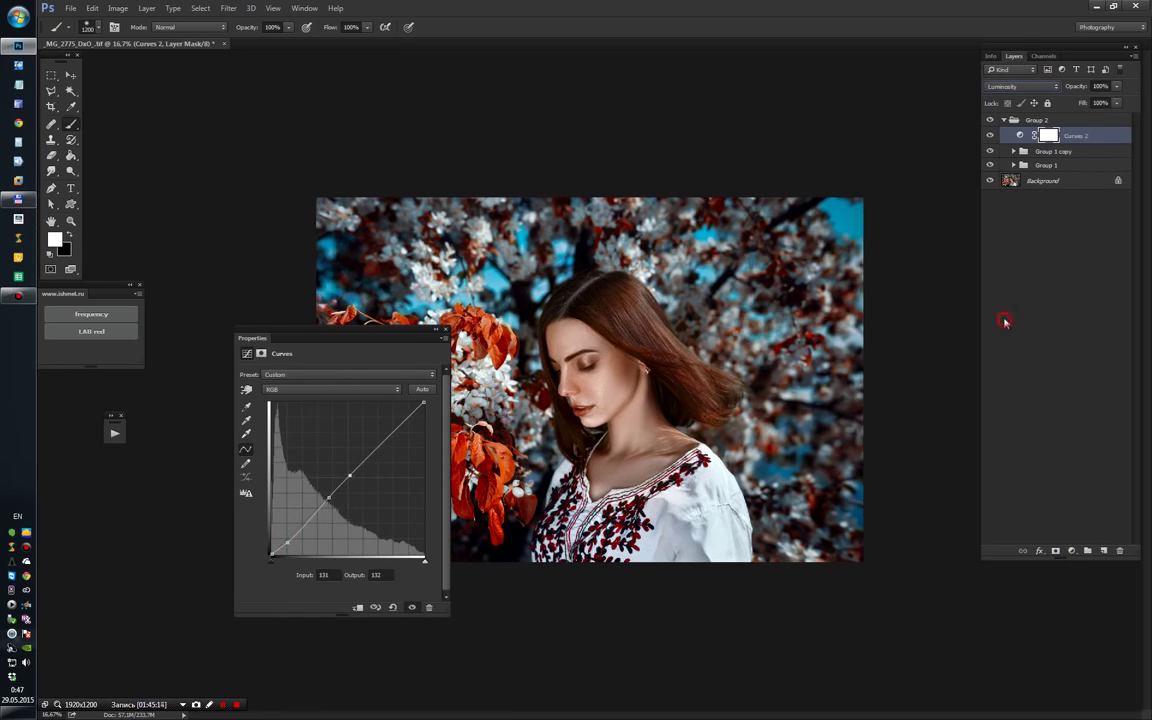
left_click(1012, 152)
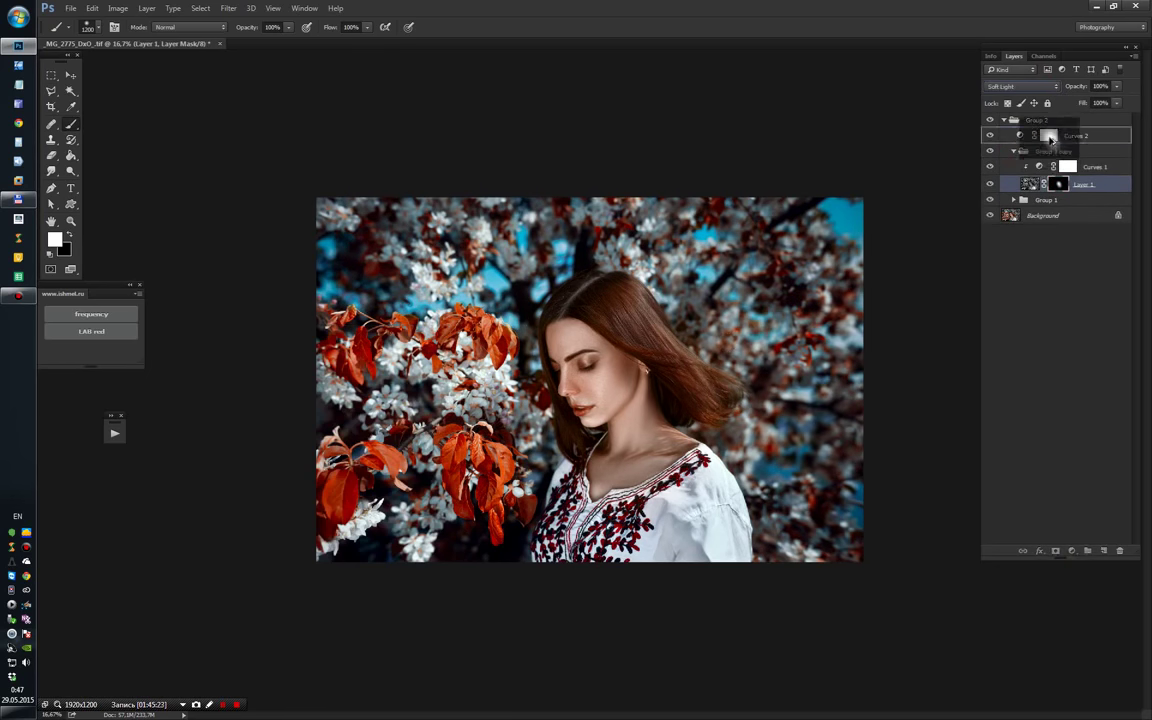
left_click(1004, 120)
Step: Add a Curves 3 adjustment above Group 2, deepening the shadows and lifting the midtones
left_click(1072, 550)
left_click(980, 332)
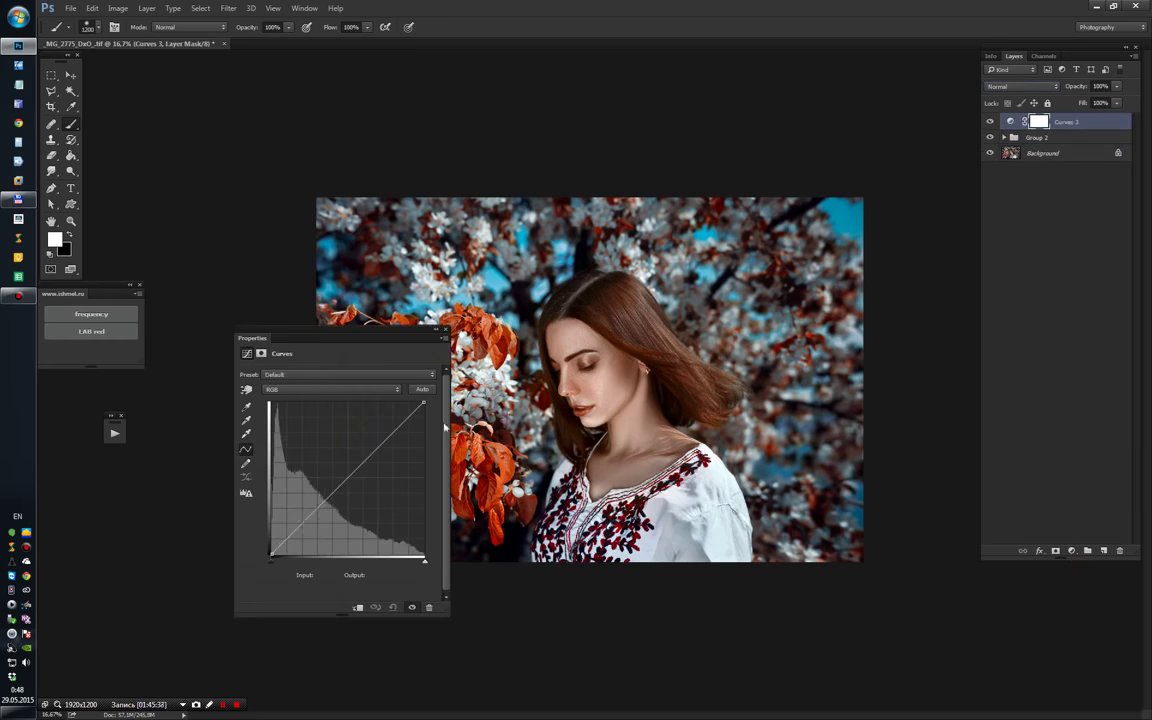
left_click_drag(377, 449, 377, 437)
left_click(346, 480)
left_click(320, 505)
left_click_drag(320, 505, 303, 521)
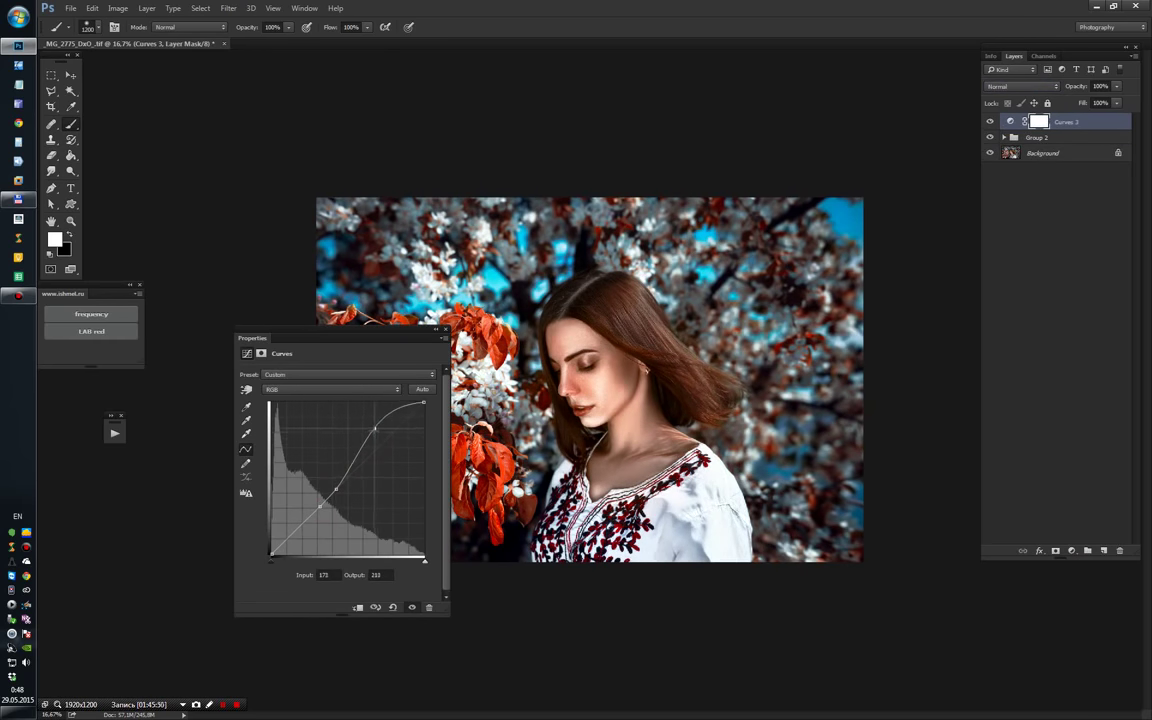
left_click_drag(377, 430, 440, 450)
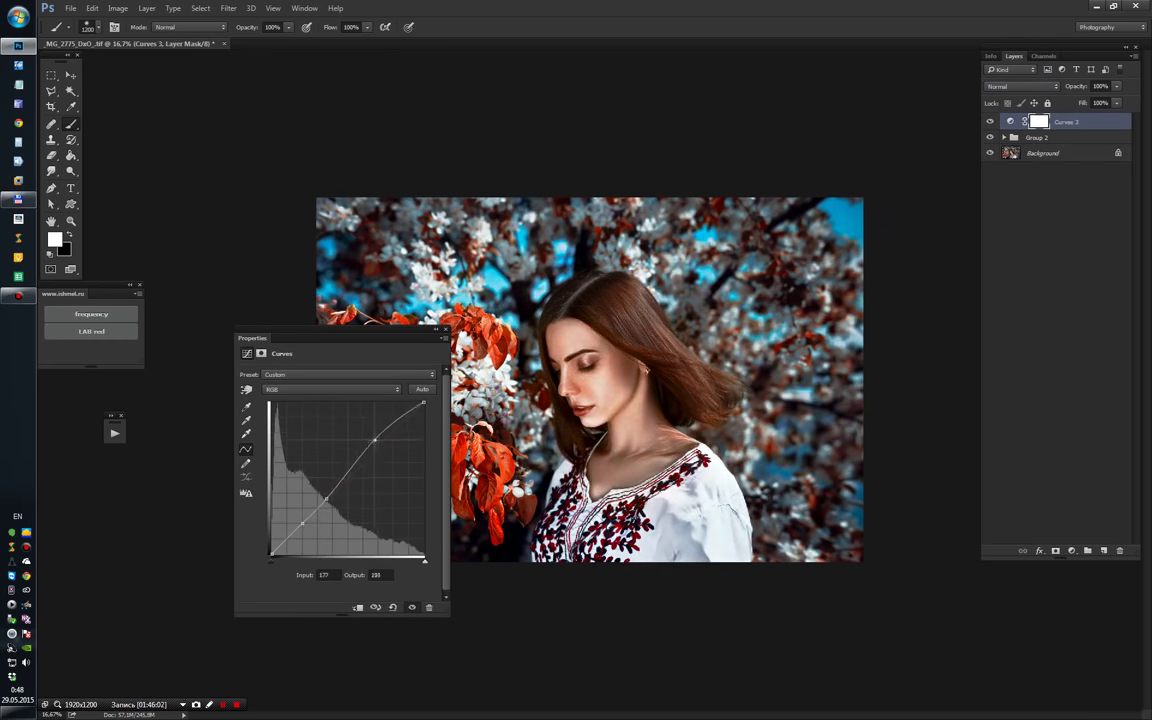
mouse_move(336, 490)
left_mouse_down()
mouse_move(325, 493)
mouse_move(345, 432)
left_mouse_up()
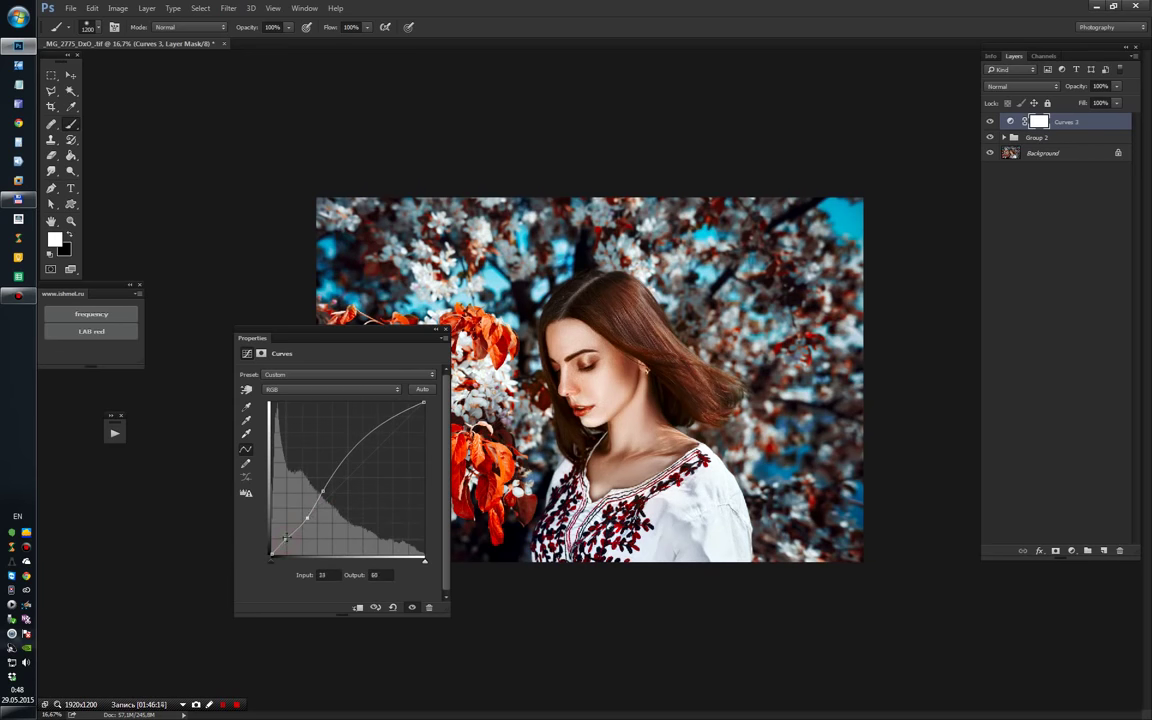
Step: Set Curves 3 to Luminosity blending, fill its mask black, and paint it with the brush
left_click(1020, 86)
left_click(1020, 320)
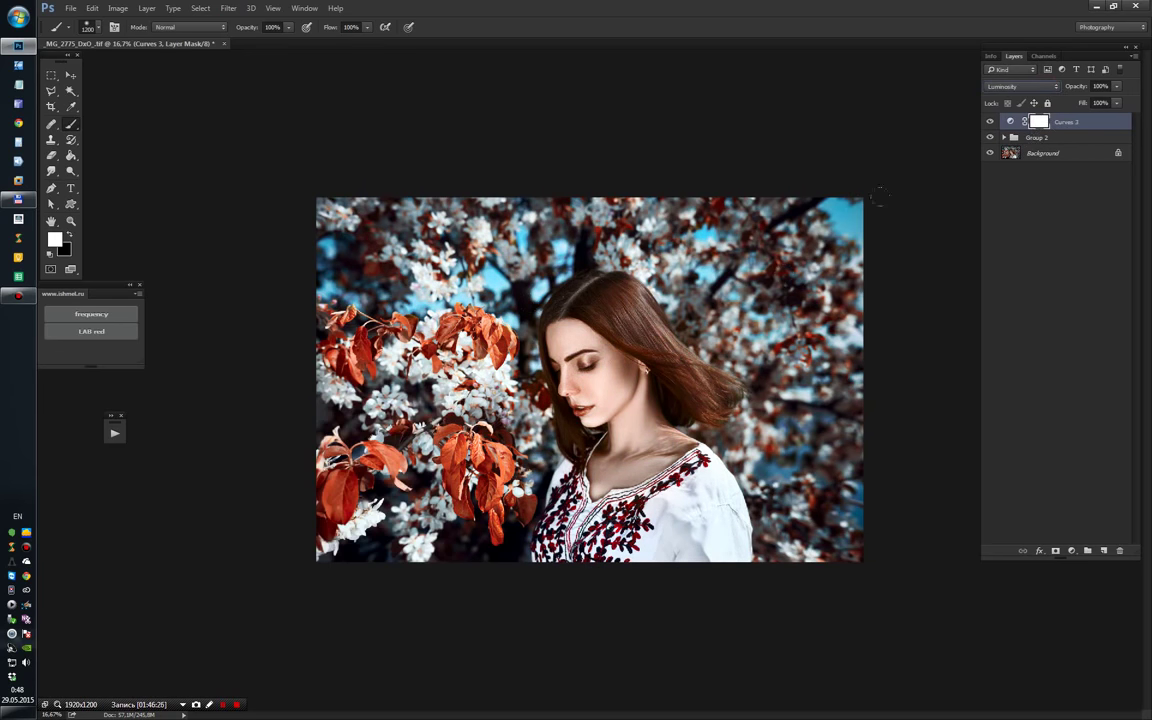
key("g")
key("x")
left_click(577, 385)
key("x")
key("b")
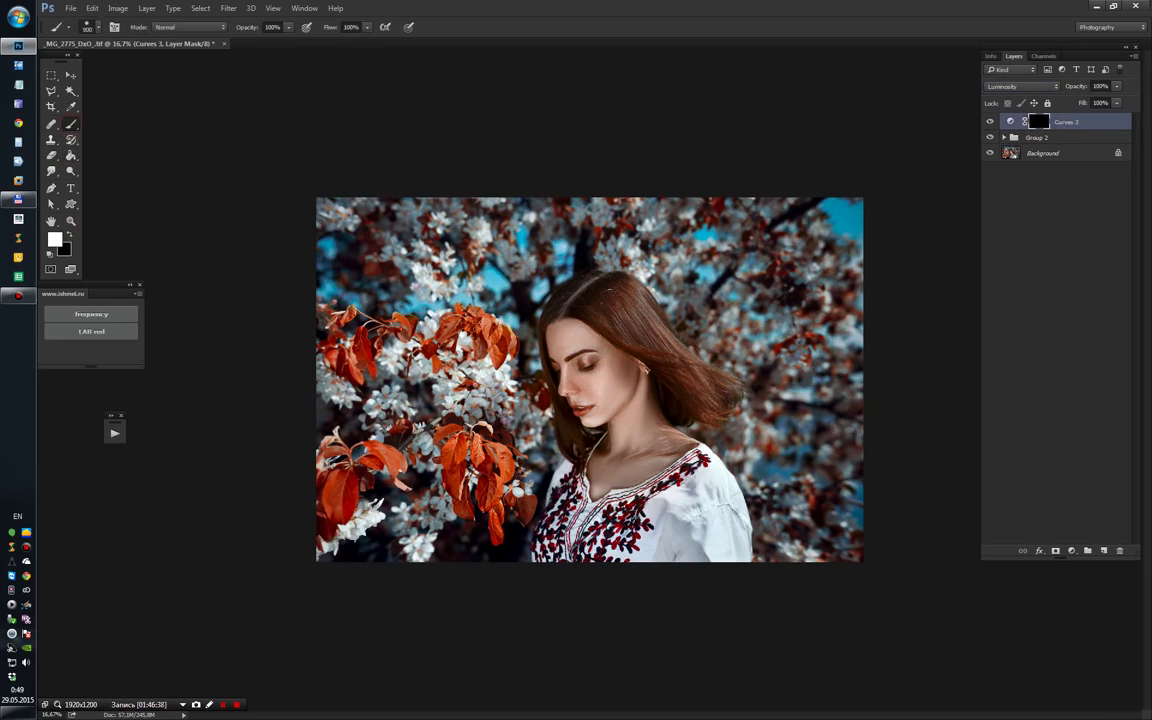
left_click(69, 233)
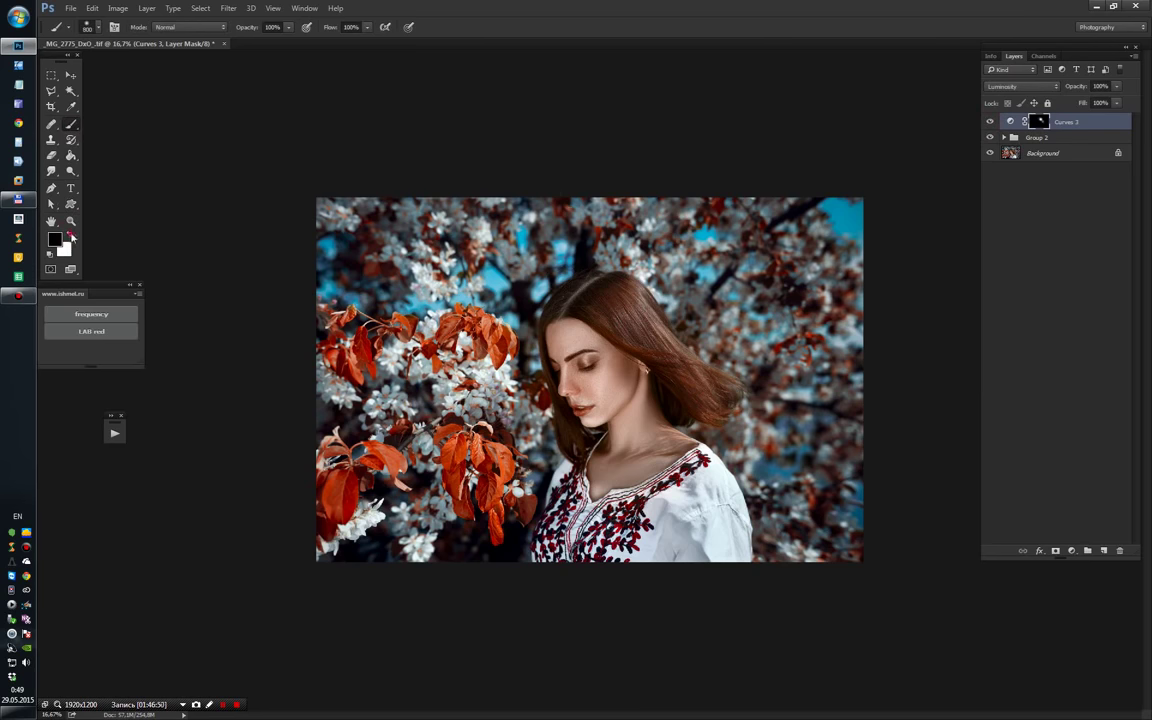
Step: Flatten all layers into a single Background layer via Layer > Flatten Image
key("ctrl+minus")
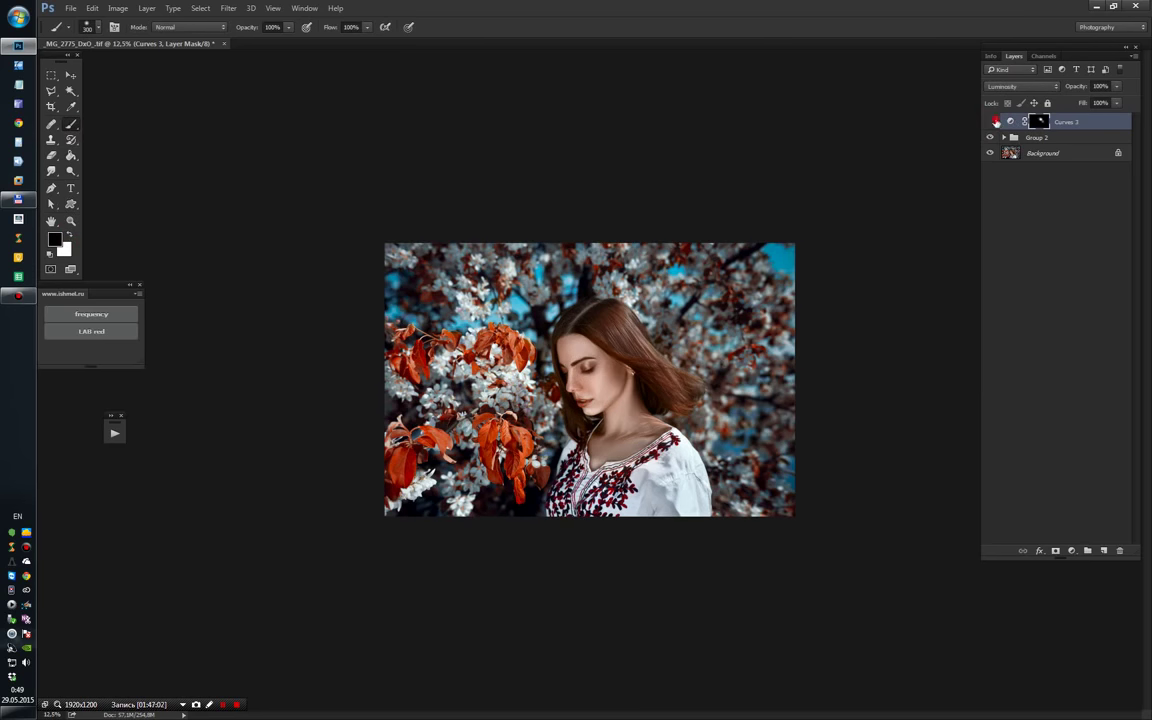
key("ctrl+plus")
key("ctrl+plus")
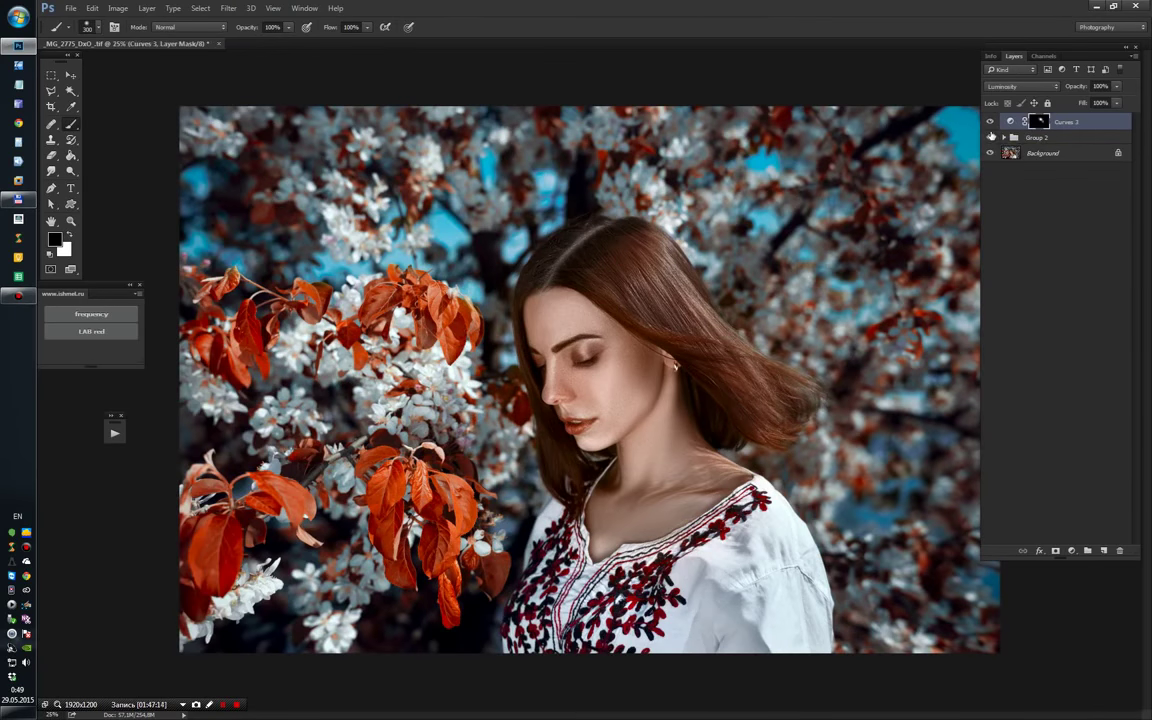
left_click(147, 8)
left_click(205, 367)
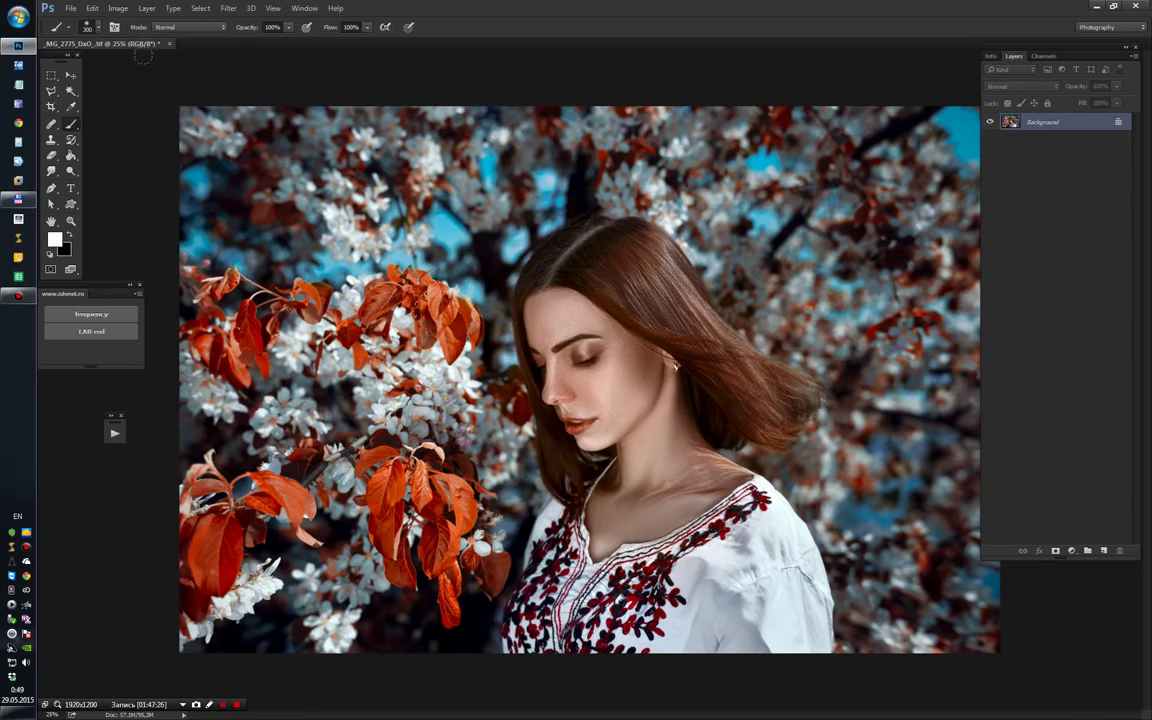
Step: Select Snapshot 1 in the History panel and duplicate the edited image as a new document
left_click(305, 8)
left_click(305, 185)
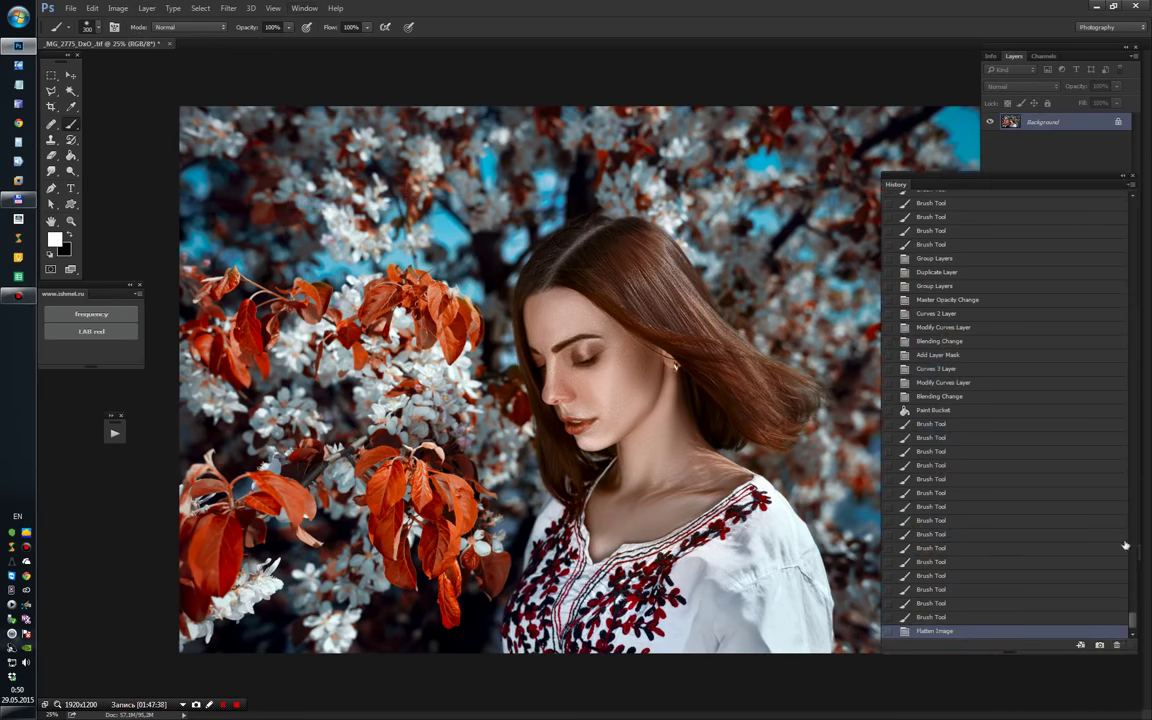
left_click(950, 215)
left_click(957, 218)
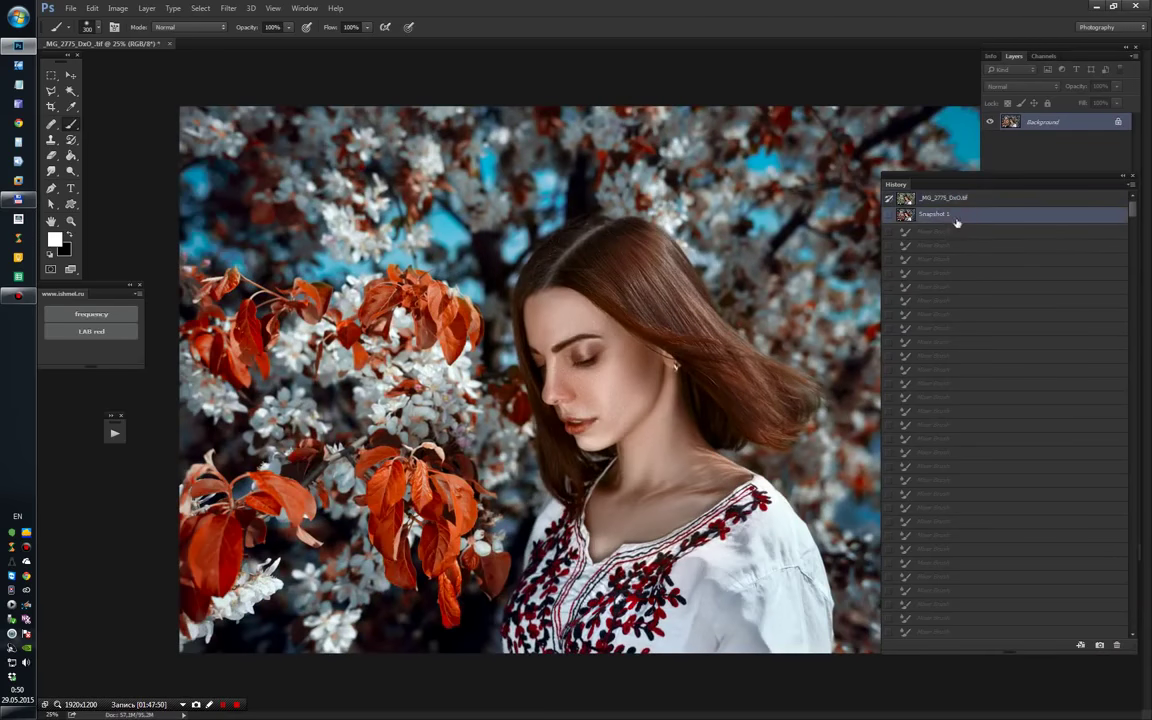
left_click(1080, 645)
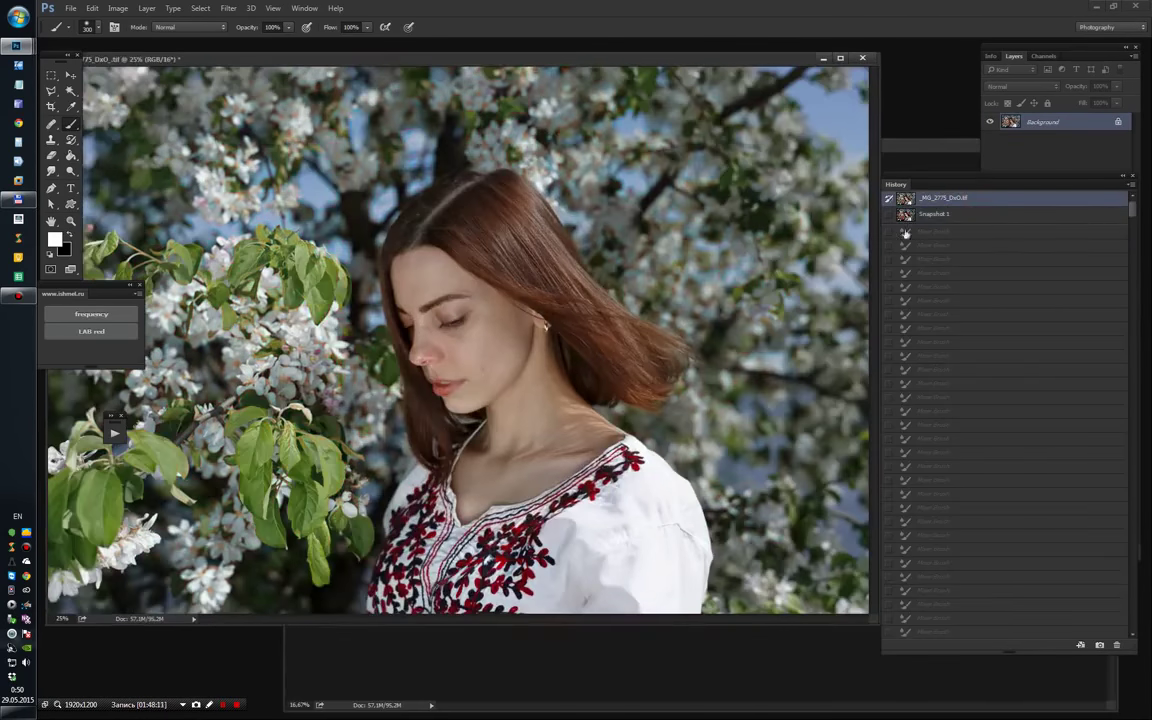
Step: Revert the original to its unedited state, arrange both documents 2-up, and hide panels
left_click(305, 8)
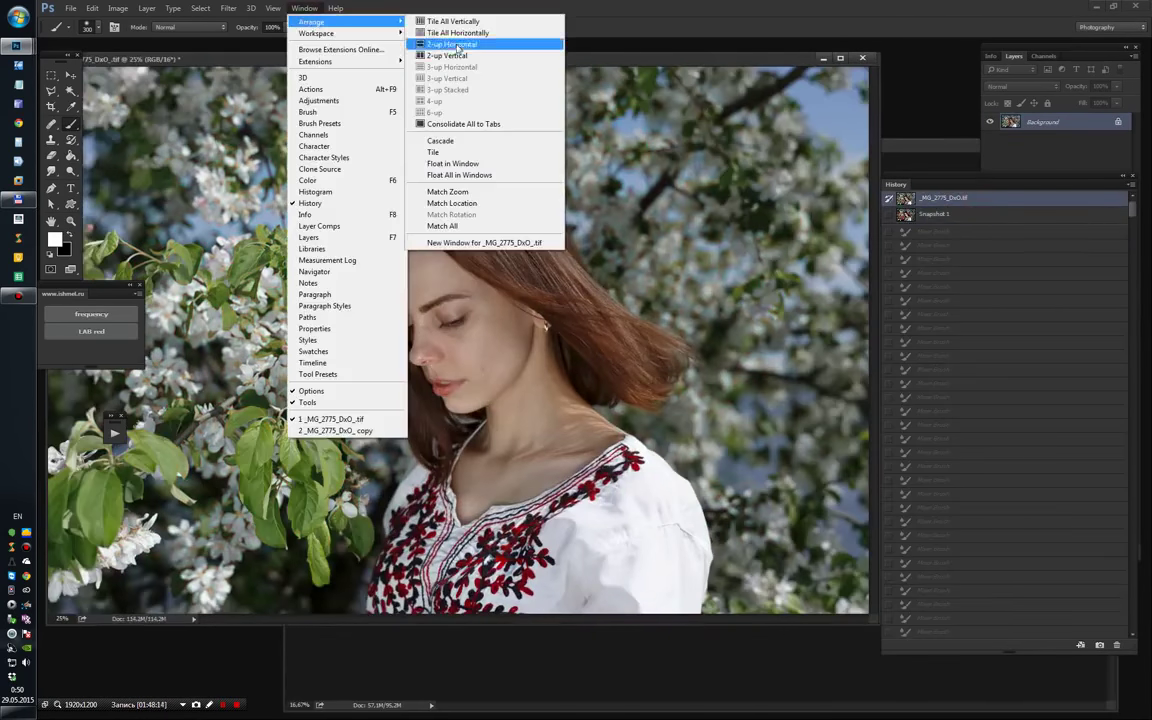
left_click(450, 41)
key("Tab")
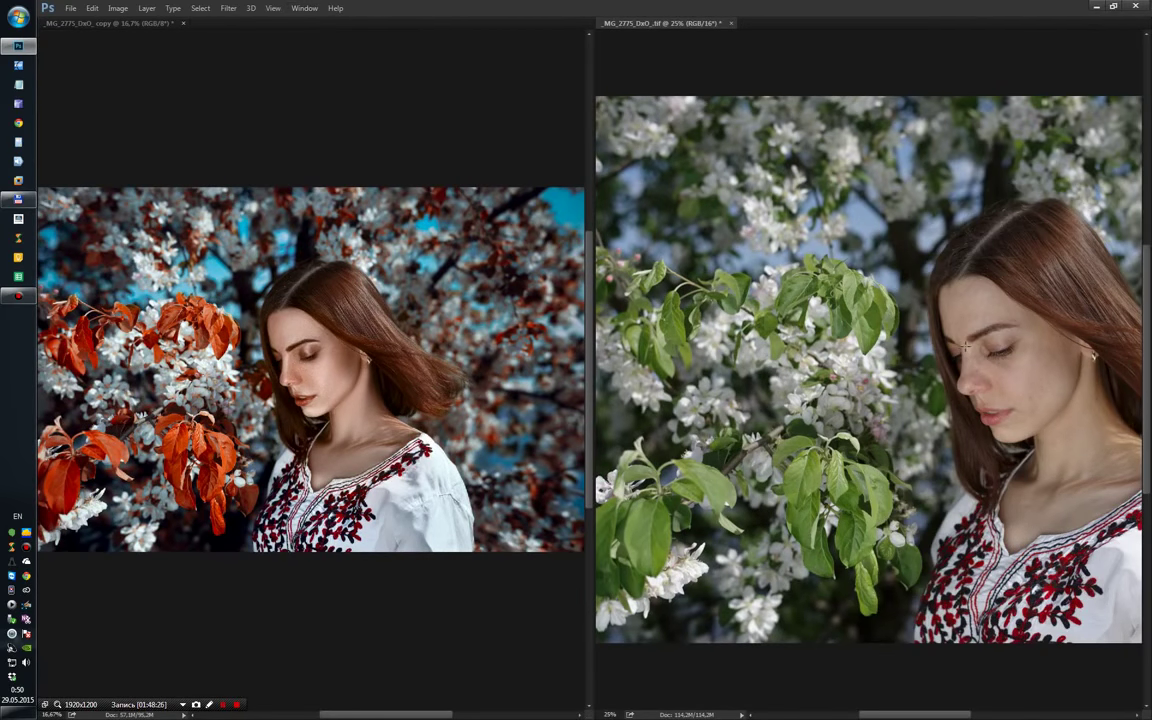
key("ctrl+minus")
left_click_drag(927, 715, 935, 718)
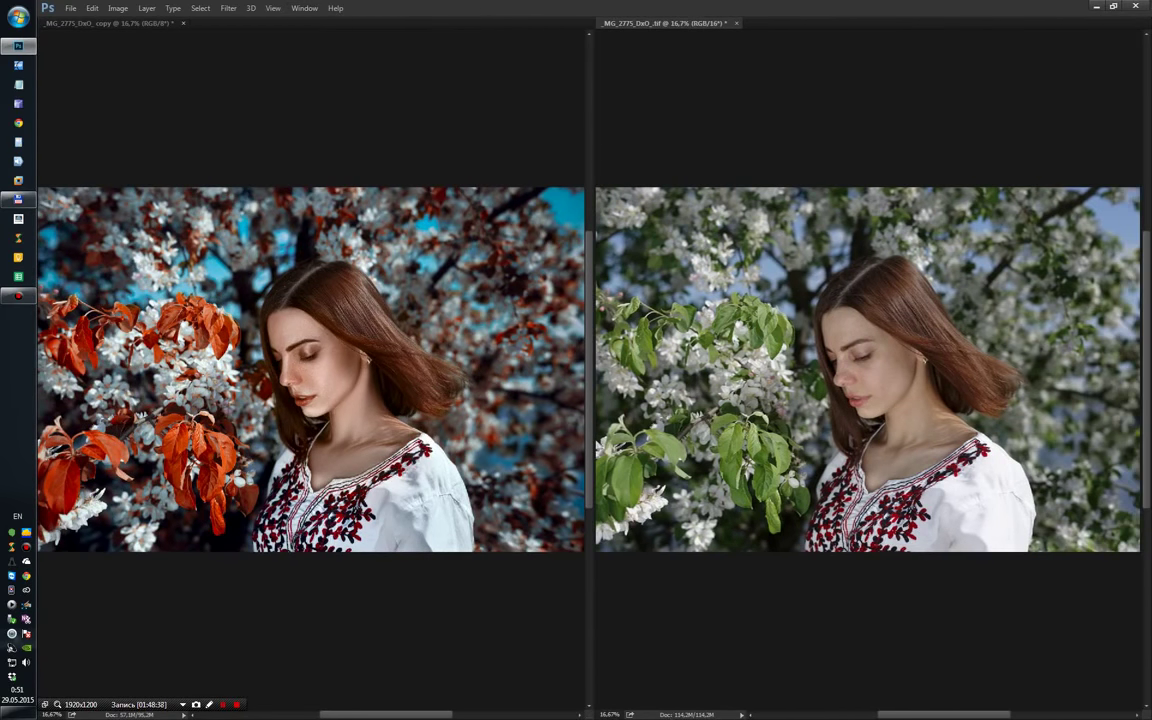
Step: Try a stacked layout, then return to side-by-side view and nudge the divider right
left_click(305, 8)
left_click(450, 33)
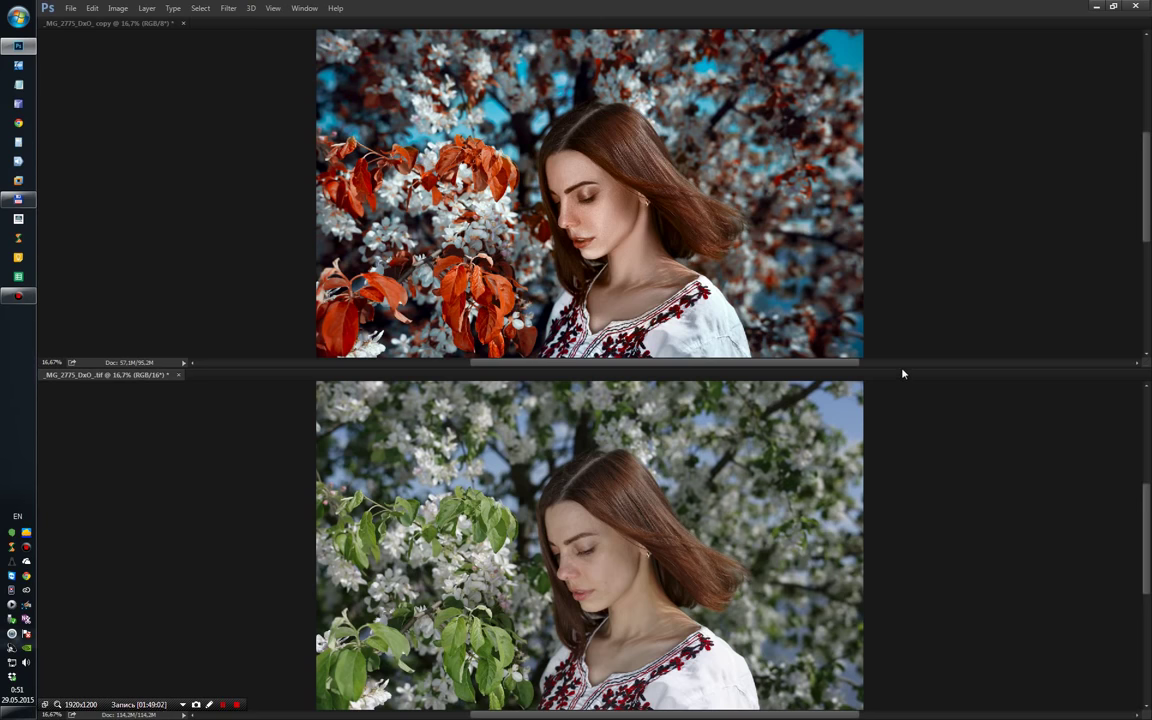
left_click(305, 8)
left_click(490, 93)
mouse_move(591, 397)
left_mouse_down()
mouse_move(617, 397)
mouse_move(606, 397)
left_mouse_up()
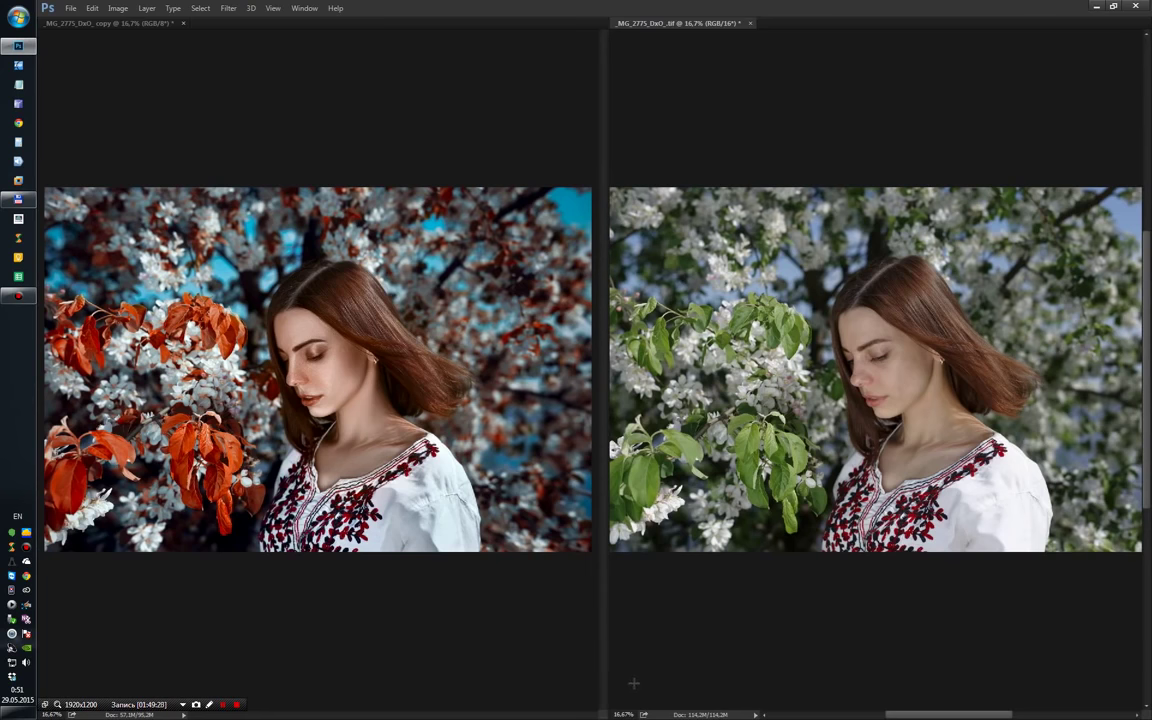
right_click(27, 532)
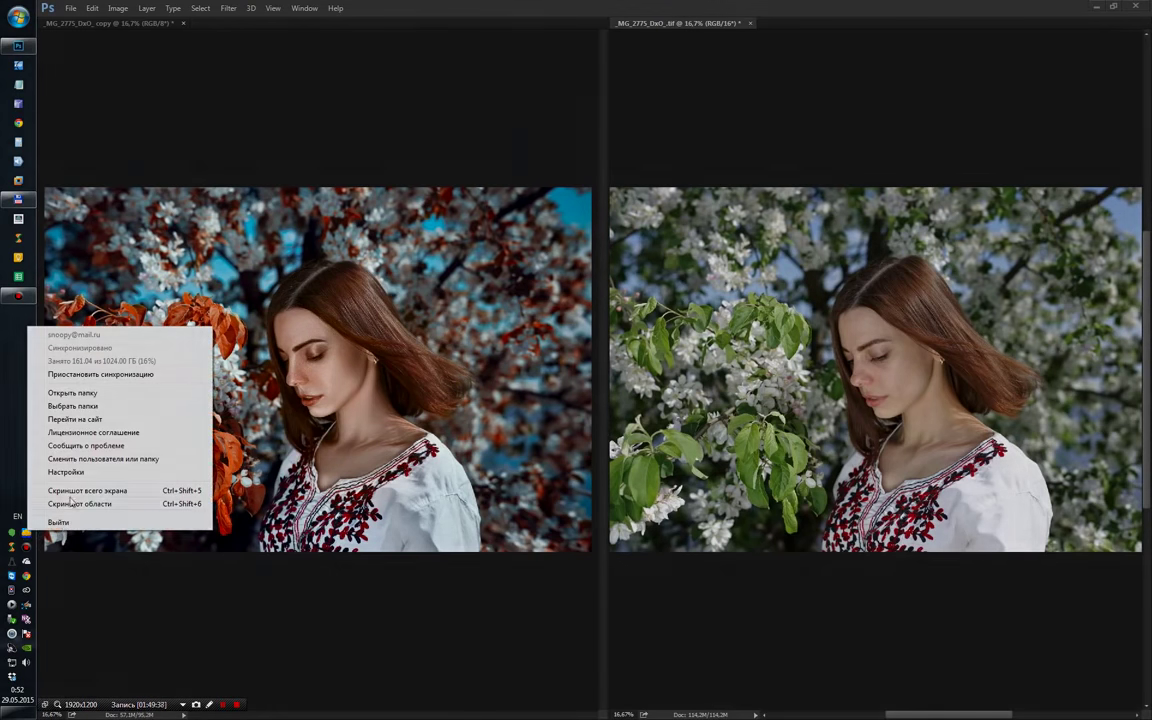